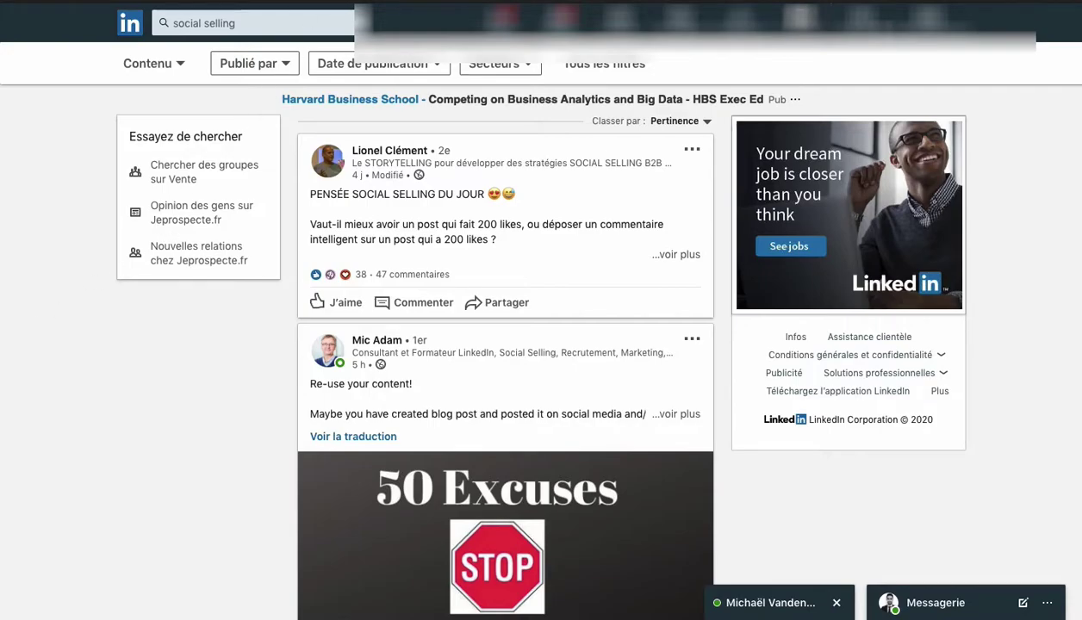
# Rerun the 'social selling' search and close the open conversation tab.
pyautogui.click(263, 29)
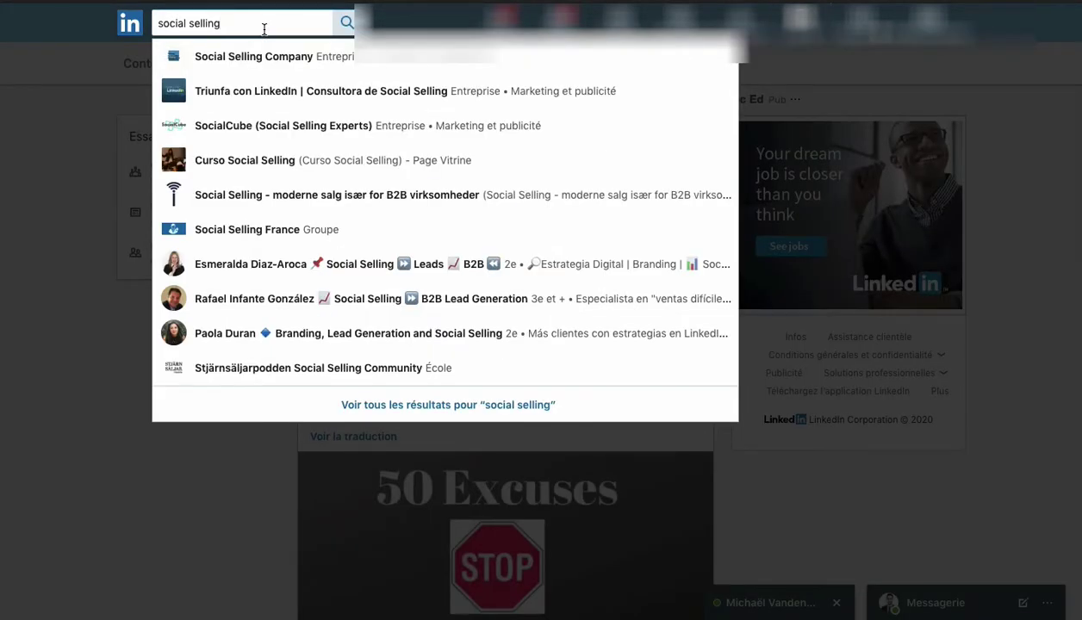
pyautogui.press('Return')
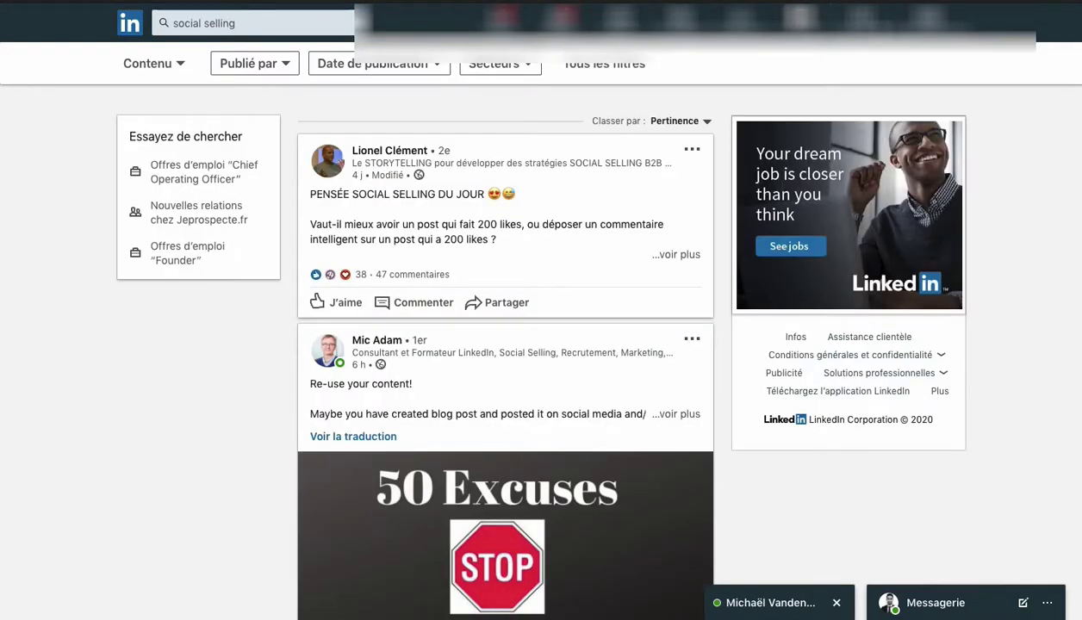
pyautogui.click(836, 602)
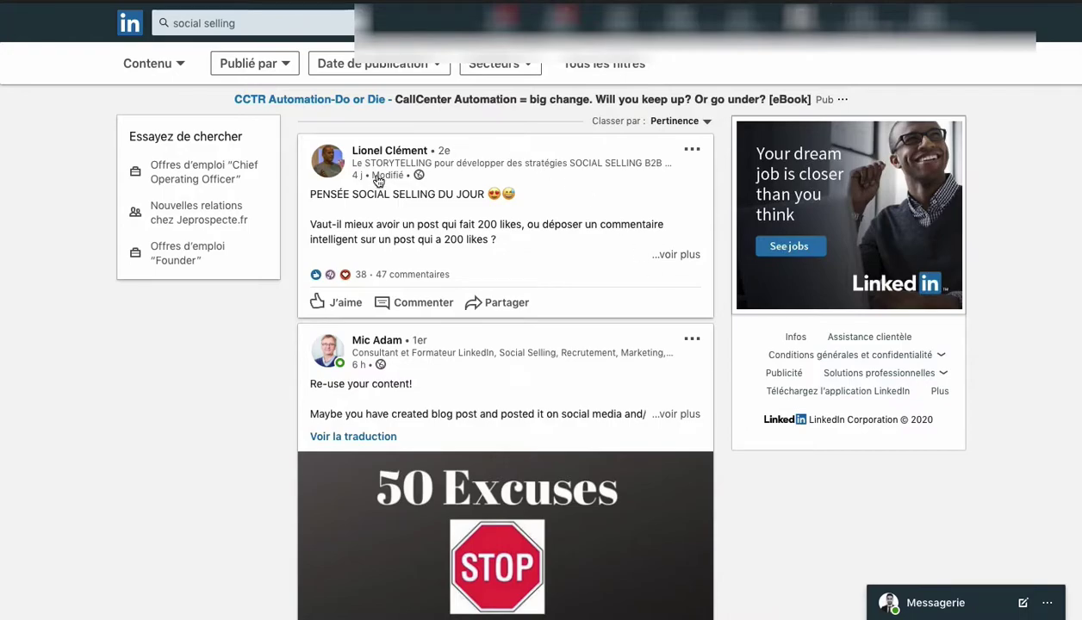
pyautogui.scroll(-5, 433, 347)
pyautogui.scroll(-1, 432, 347)
pyautogui.scroll(7, 432, 347)
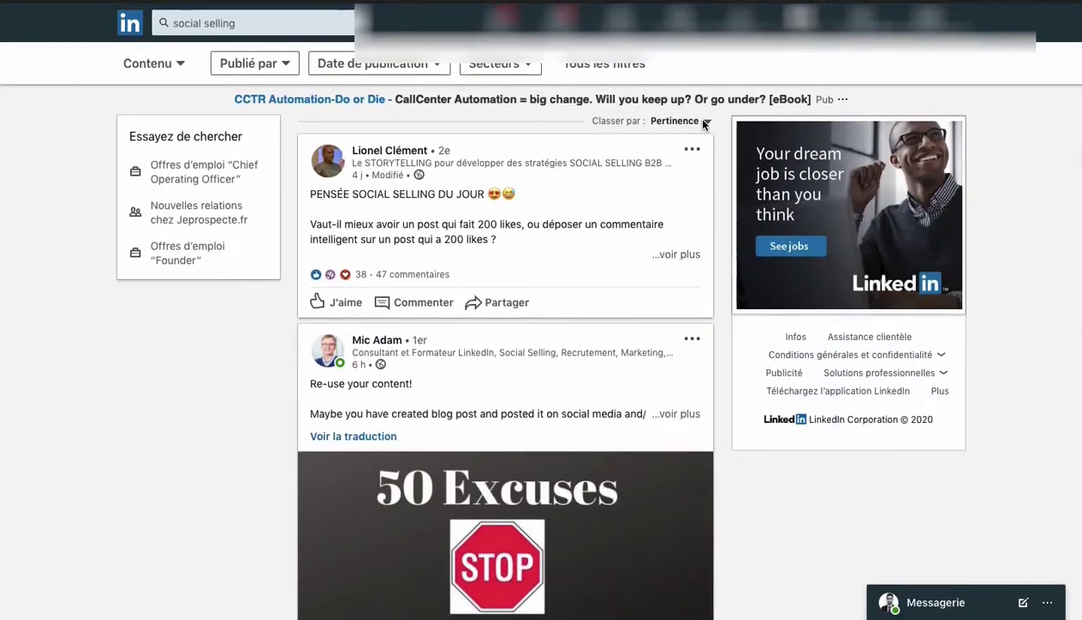
# Sort the results by 'Les plus récents', then back to 'Pertinence'.
pyautogui.click(703, 122)
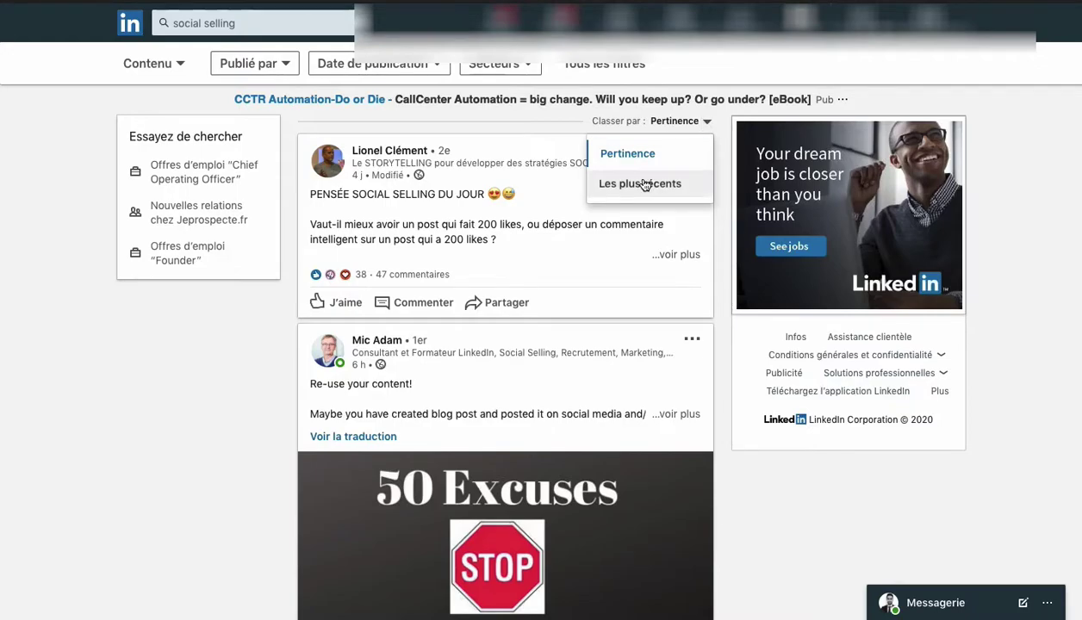
pyautogui.click(644, 184)
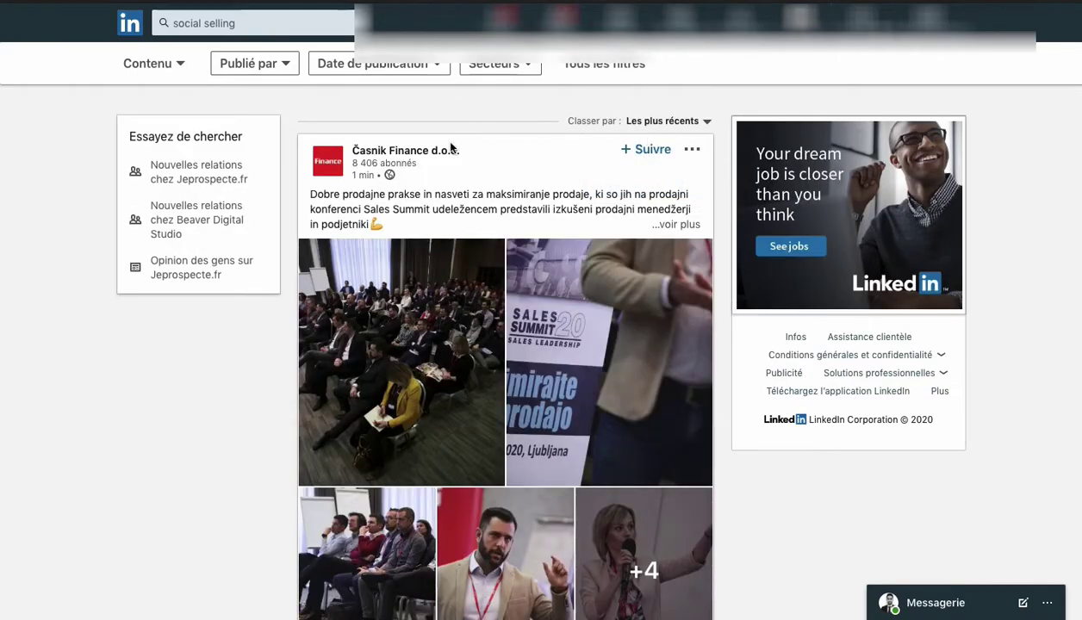
pyautogui.click(663, 120)
pyautogui.click(627, 153)
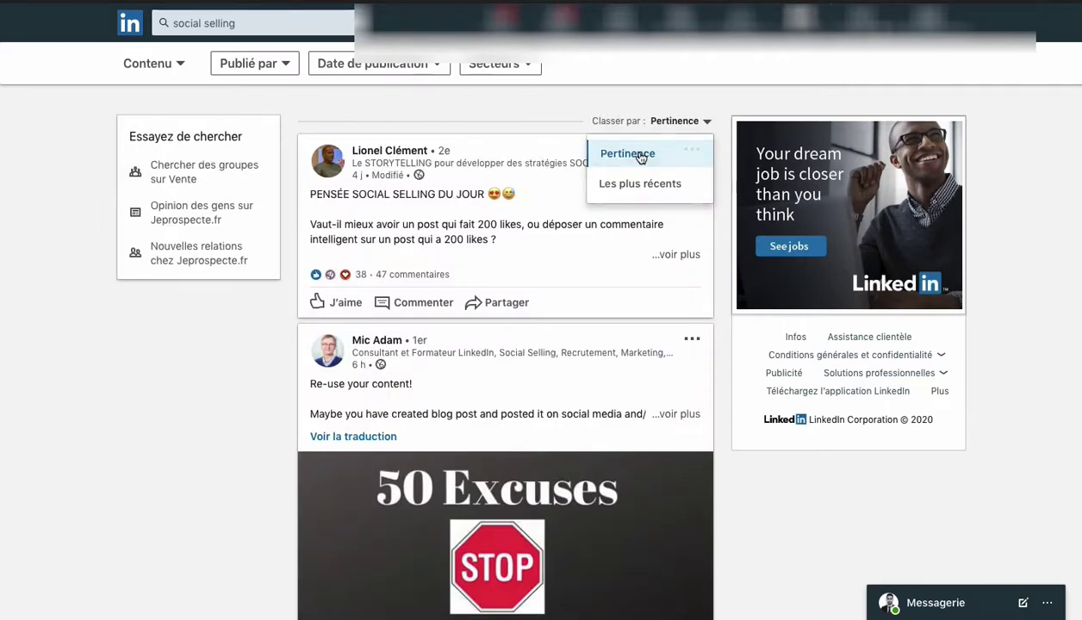
# Look at the publication date, author industry and full content filters, then close without applying any.
pyautogui.click(413, 65)
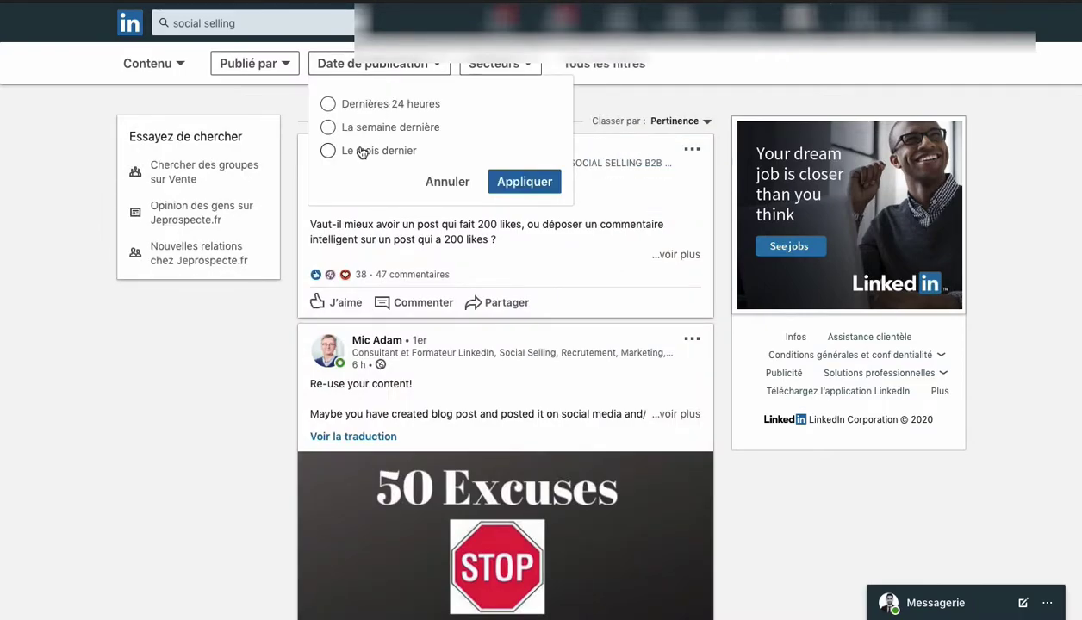
pyautogui.click(494, 62)
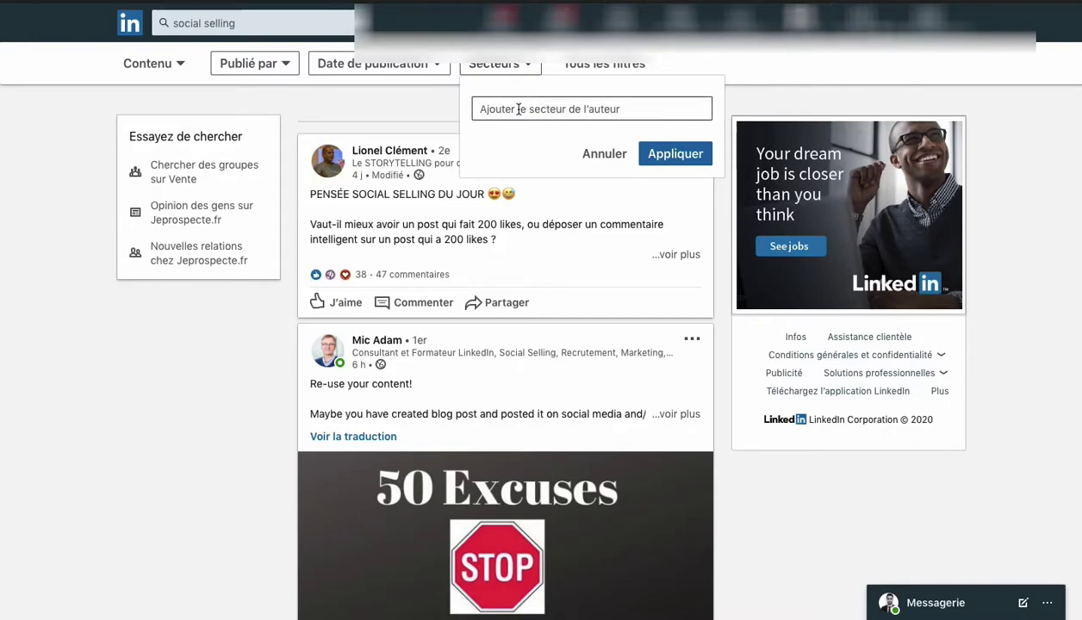
pyautogui.click(593, 68)
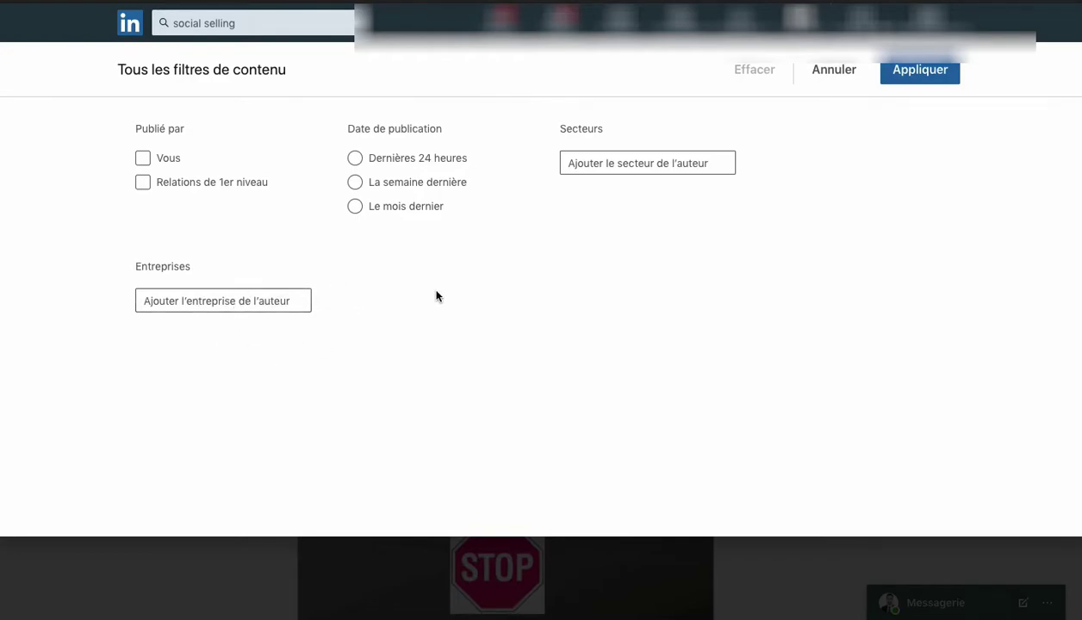
pyautogui.click(823, 71)
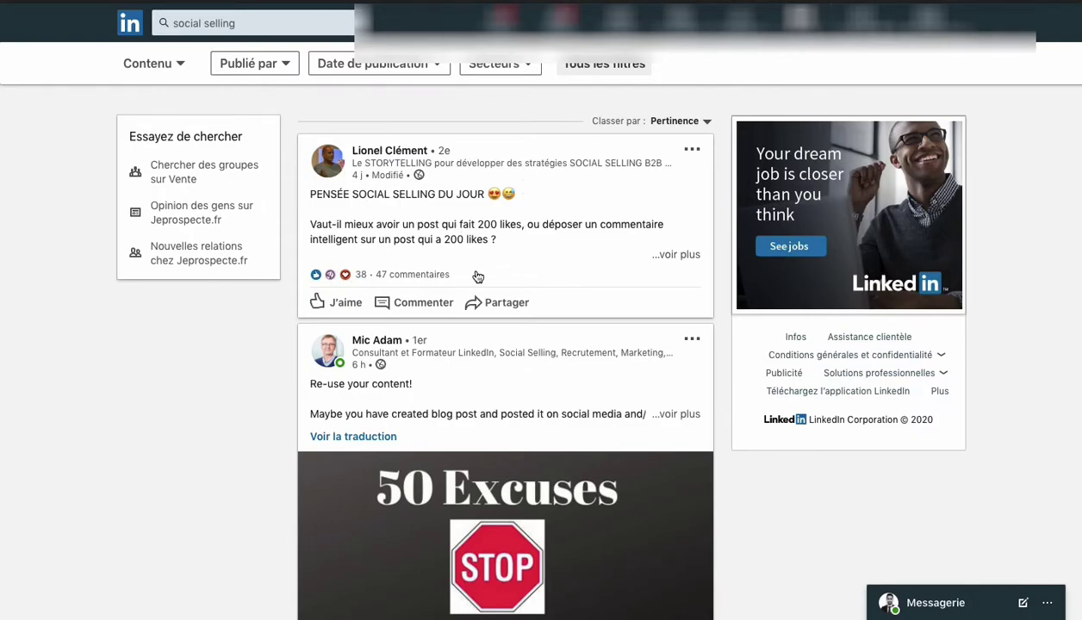
# Expand the first social selling post to its full text.
pyautogui.click(659, 253)
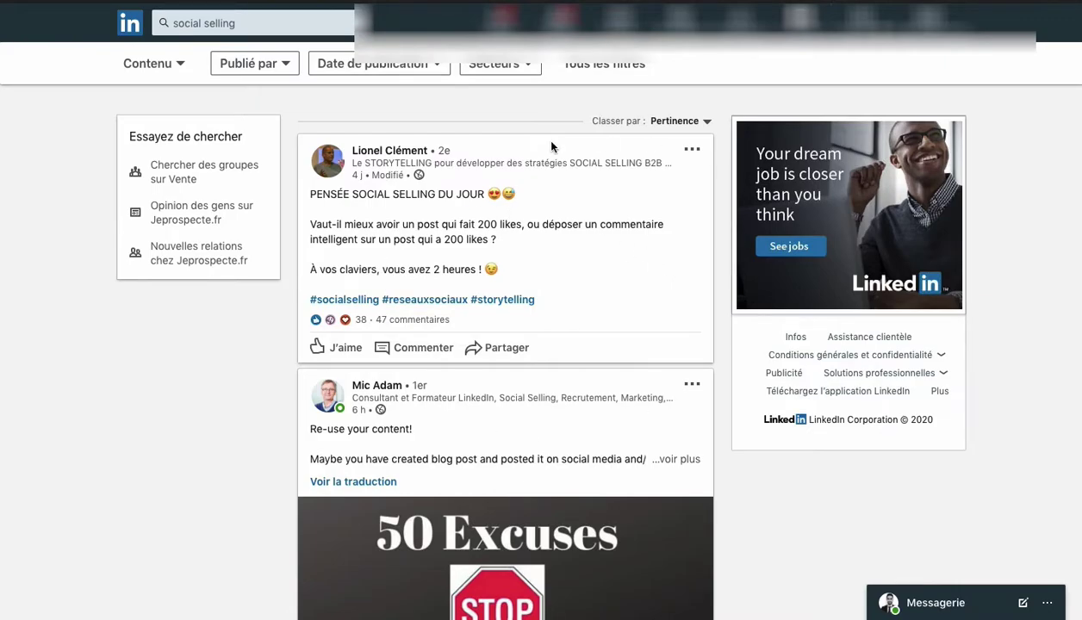
pyautogui.scroll(-3, 470, 441)
pyautogui.scroll(-4, 474, 448)
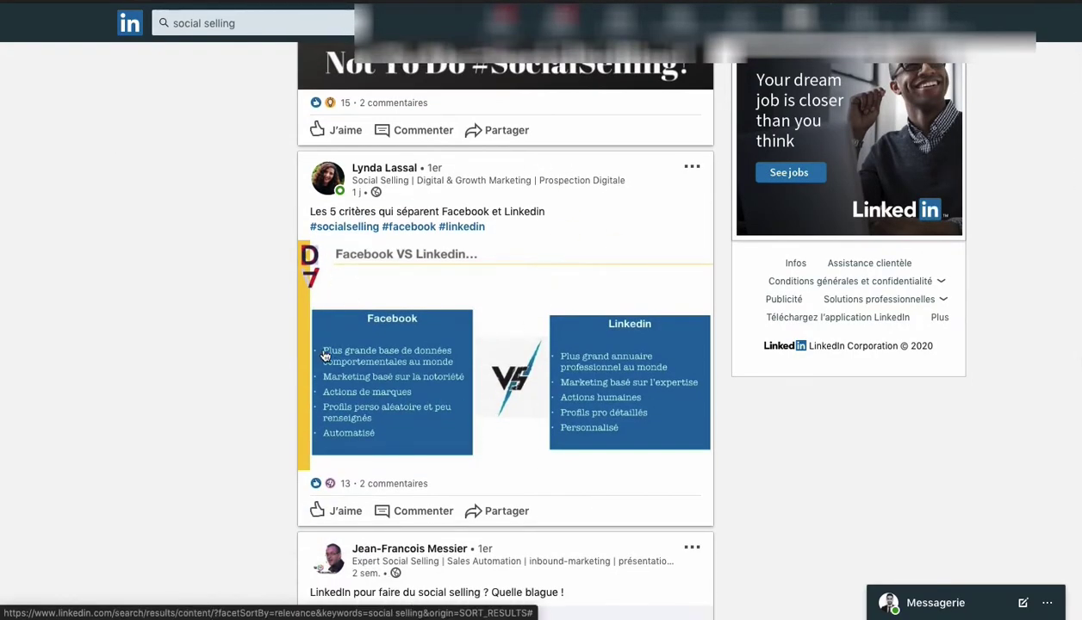
pyautogui.scroll(-4, 312, 423)
pyautogui.scroll(2, 314, 426)
pyautogui.scroll(1, 312, 425)
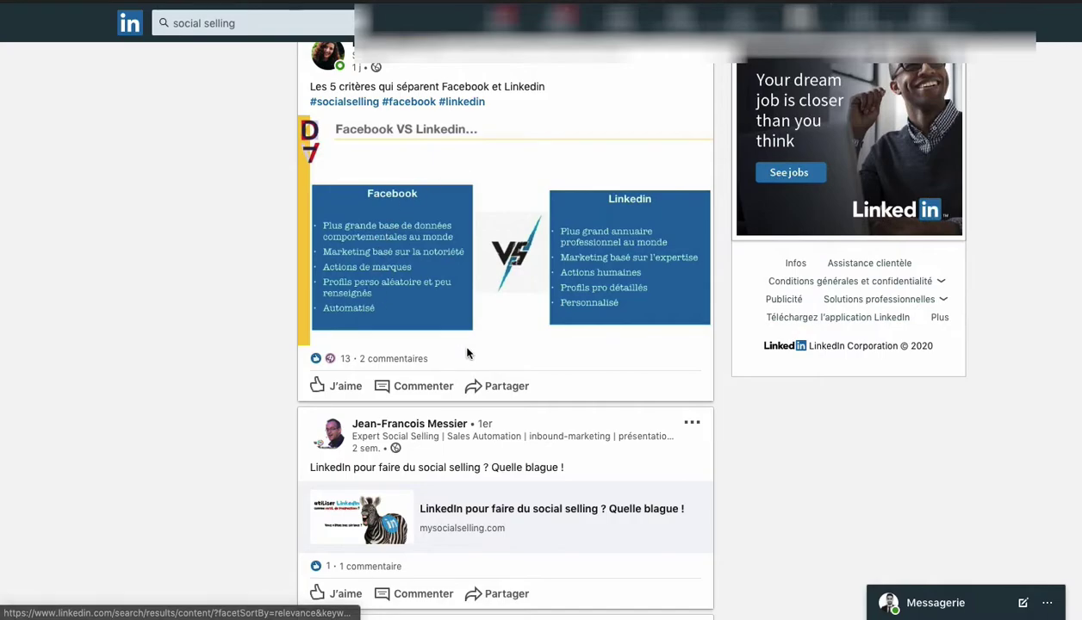
# View the Facebook vs Linkedin post's likes (11) and other reactions (2), then expand the coldcalling post.
pyautogui.click(344, 362)
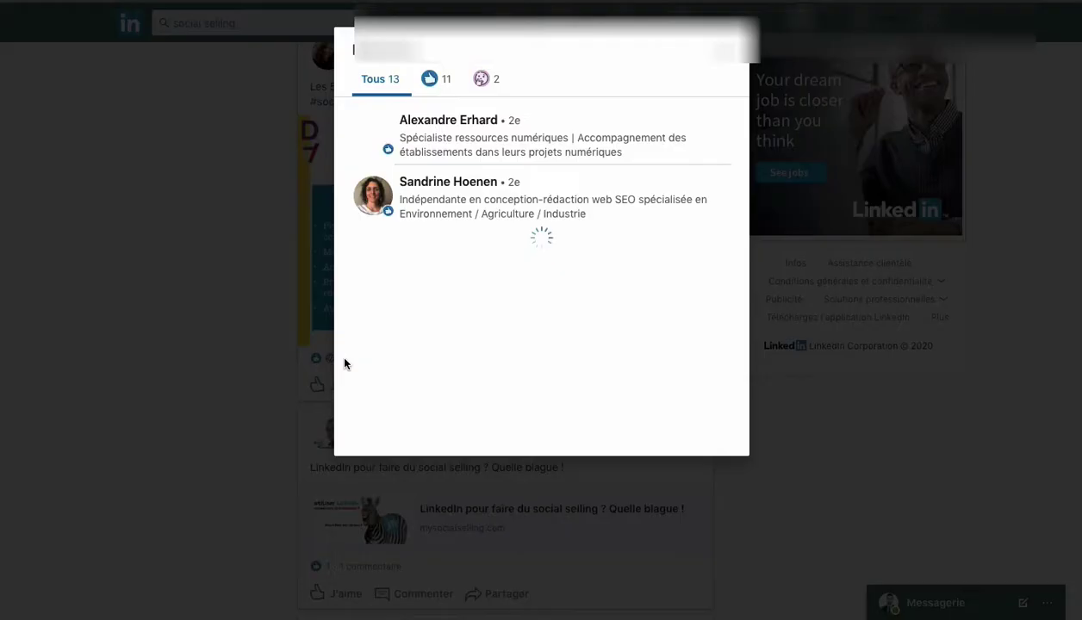
pyautogui.click(442, 83)
pyautogui.click(495, 83)
pyautogui.press('Escape')
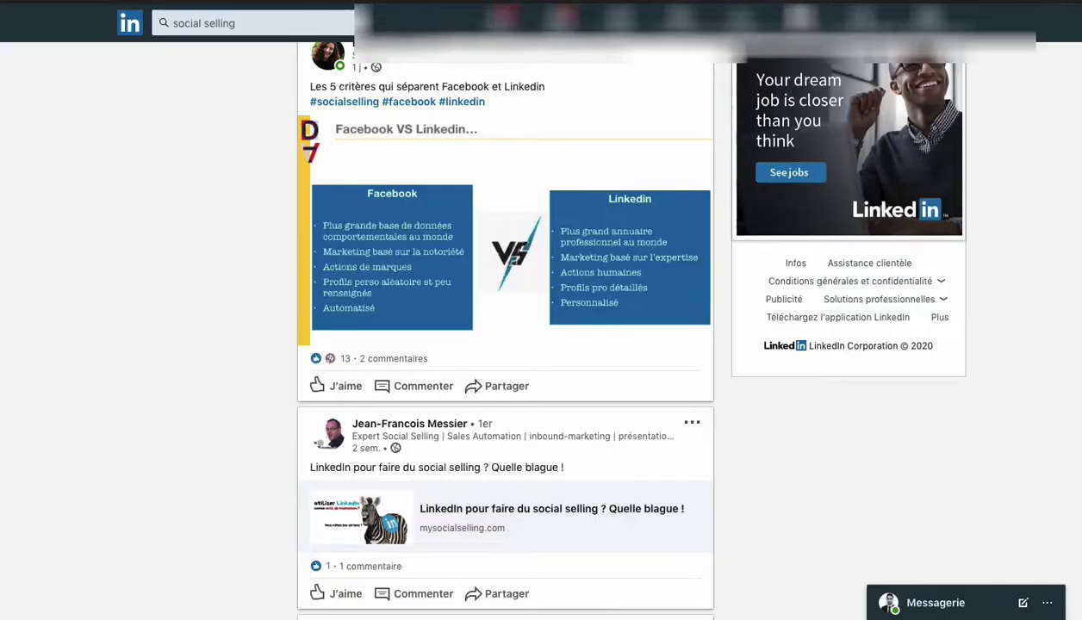
pyautogui.scroll(-5, 296, 464)
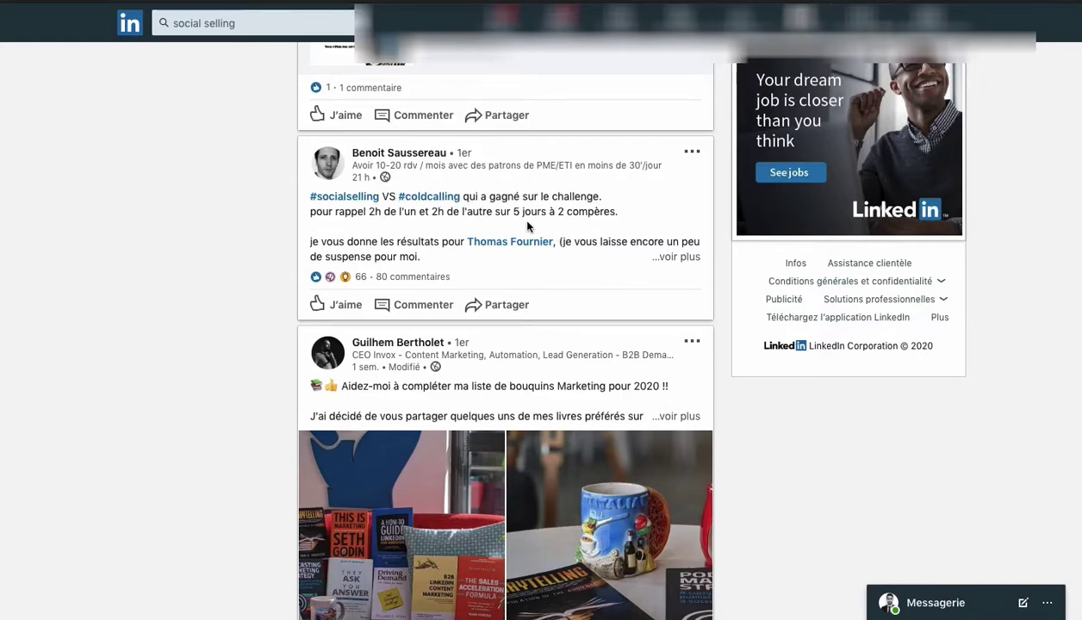
pyautogui.click(664, 256)
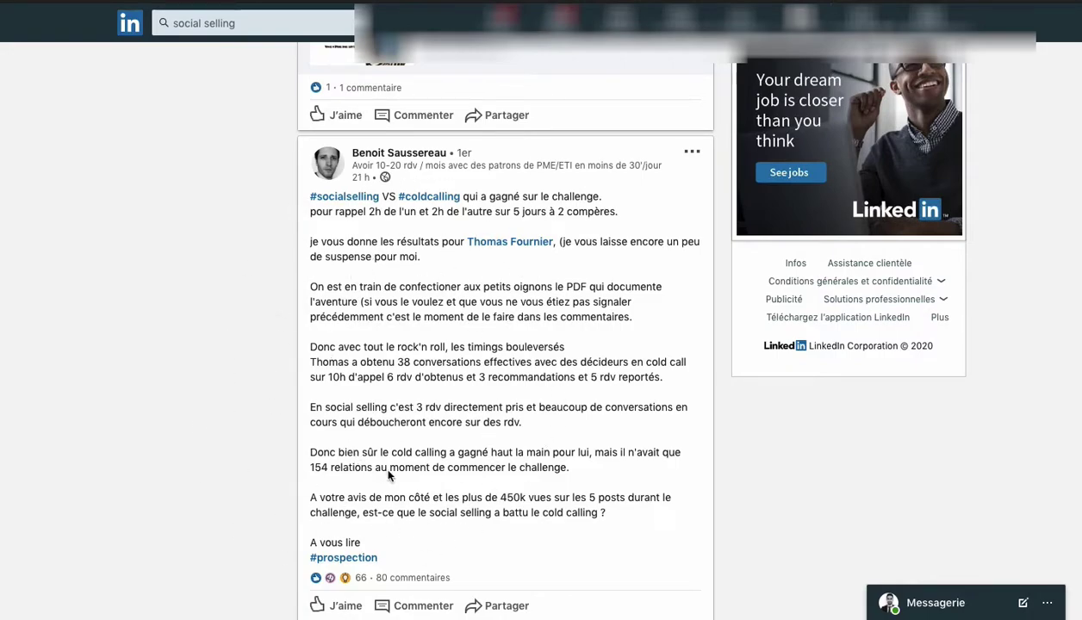
# Scroll through the coldcalling post's list of 66 reactions, then close it.
pyautogui.scroll(-1, 414, 479)
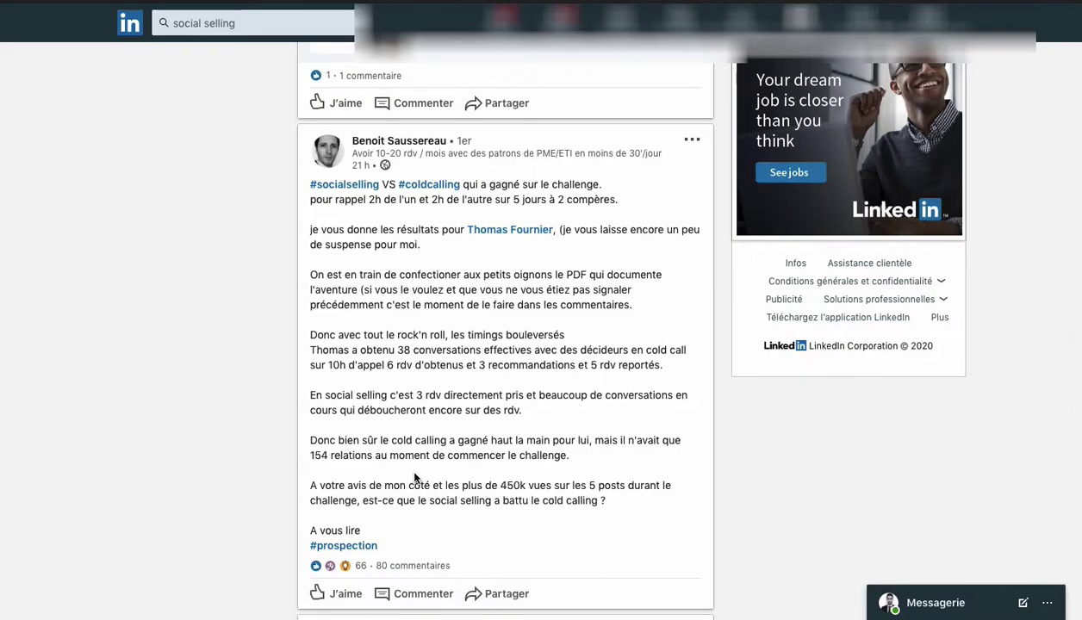
pyautogui.scroll(-1, 414, 479)
pyautogui.scroll(-3, 415, 479)
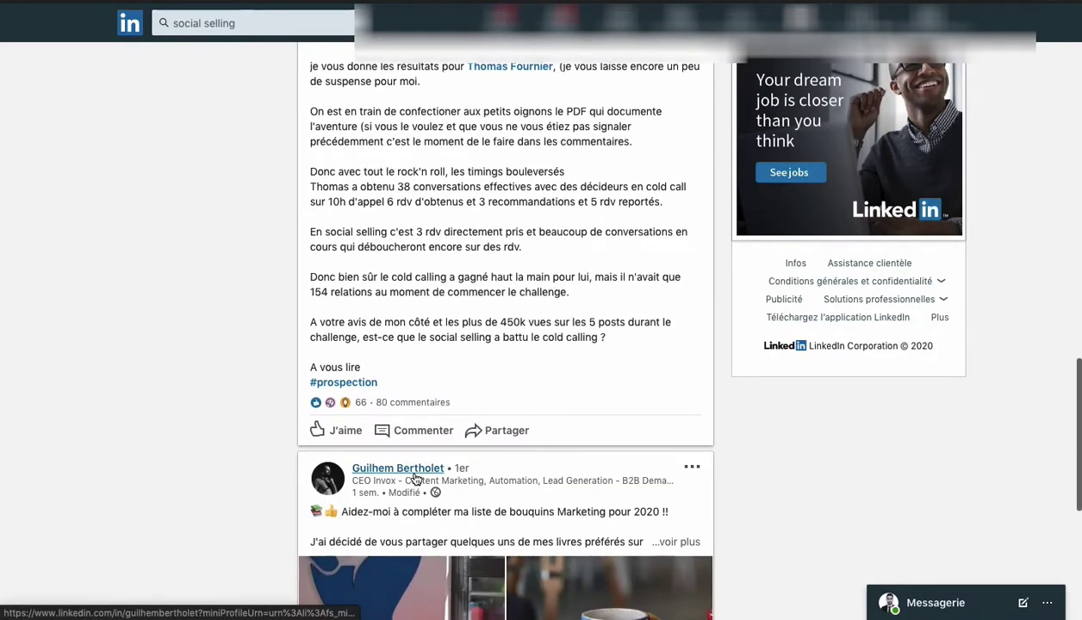
pyautogui.click(352, 408)
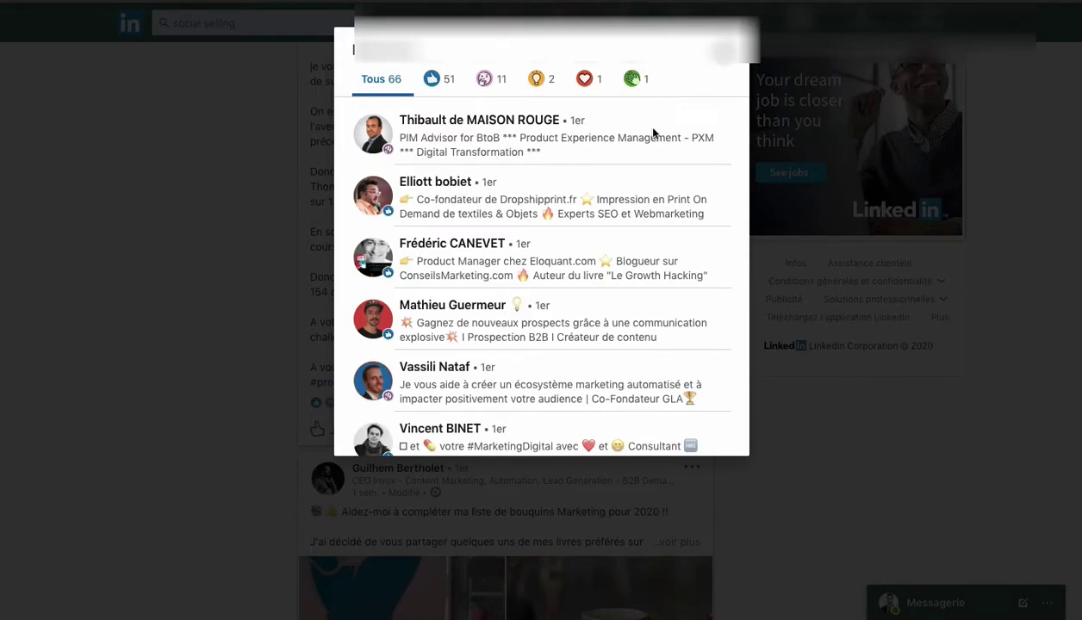
pyautogui.scroll(-5, 488, 337)
pyautogui.scroll(-1, 488, 338)
pyautogui.scroll(-1, 488, 338)
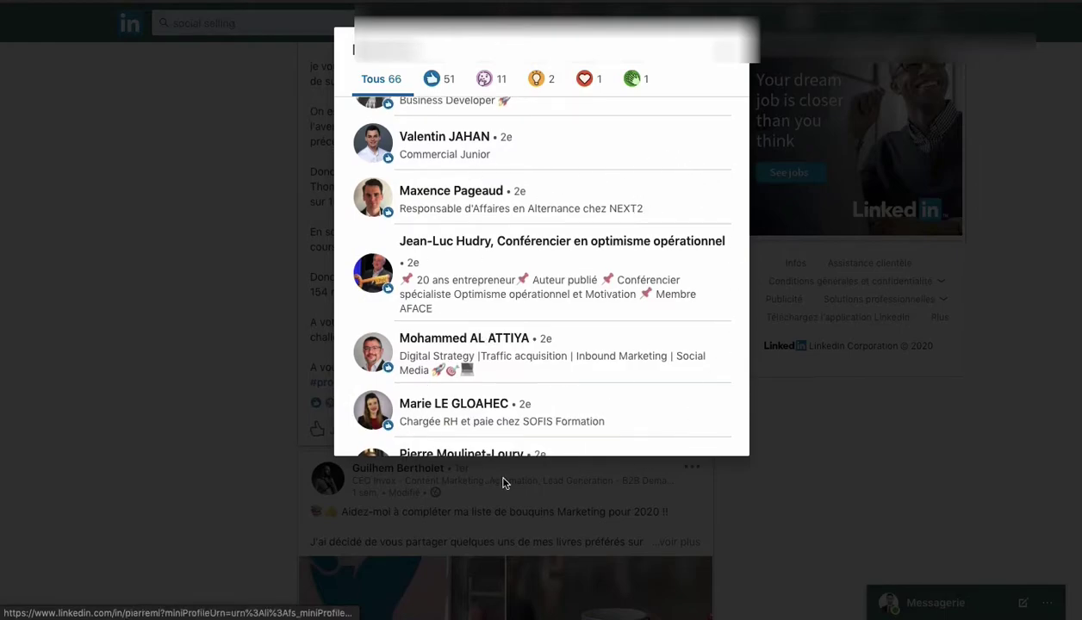
pyautogui.scroll(-5, 586, 264)
pyautogui.scroll(-3, 586, 264)
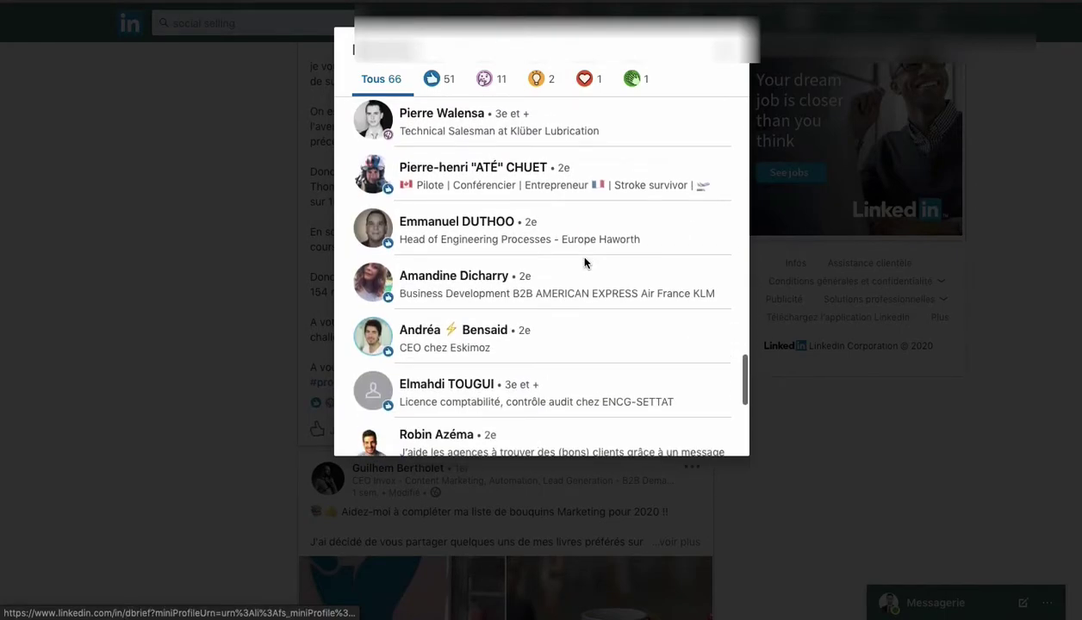
pyautogui.click(710, 53)
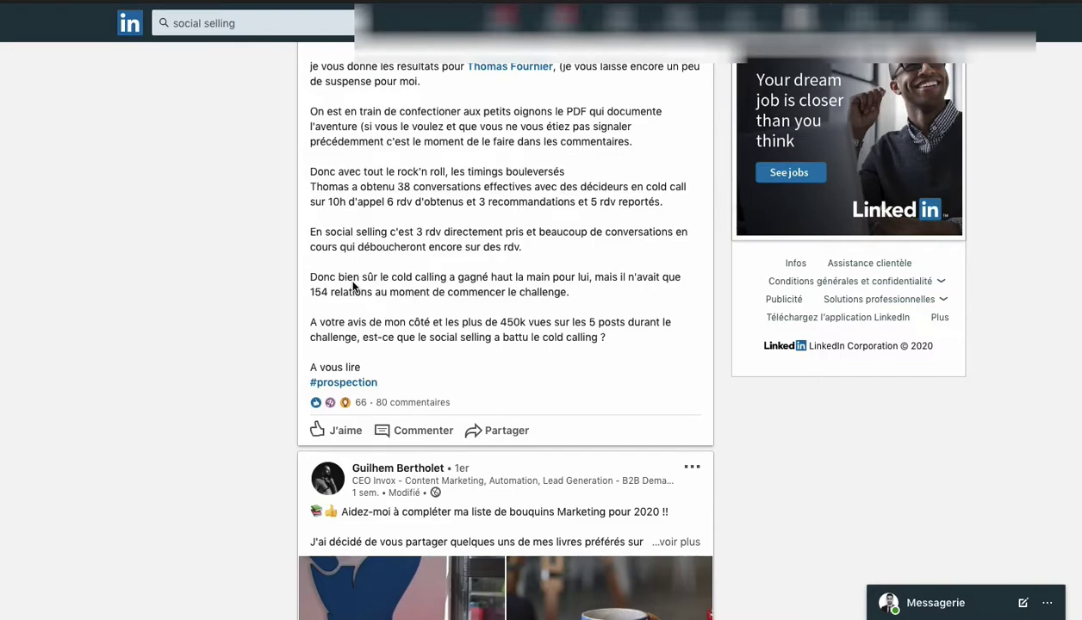
# Reopen the coldcalling post's reactions list, close it again, and continue down the results.
pyautogui.scroll(3, 353, 287)
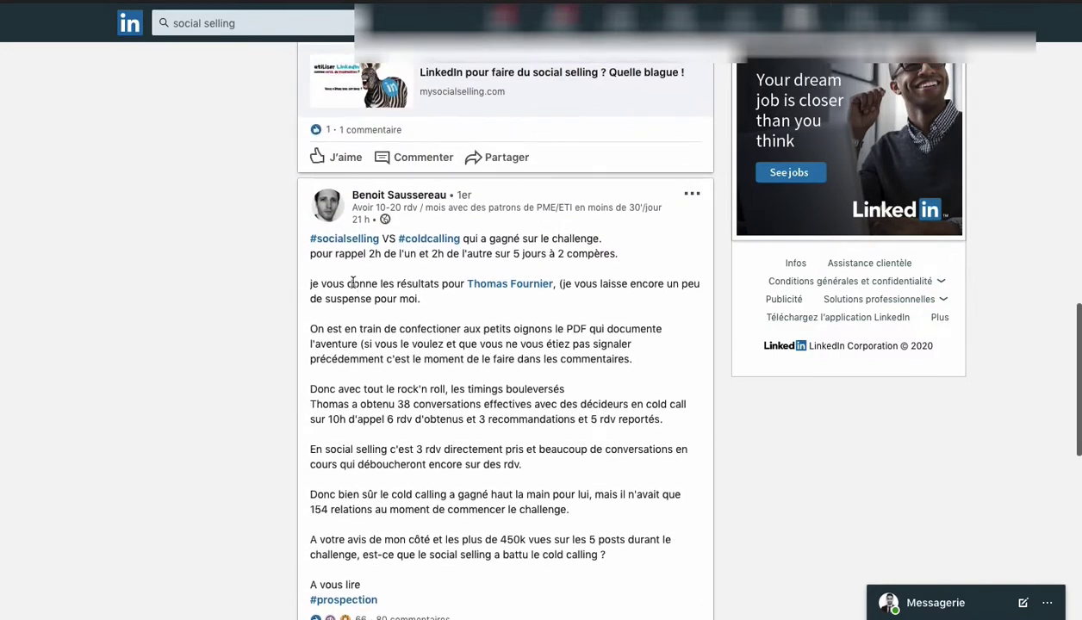
pyautogui.scroll(-2, 353, 287)
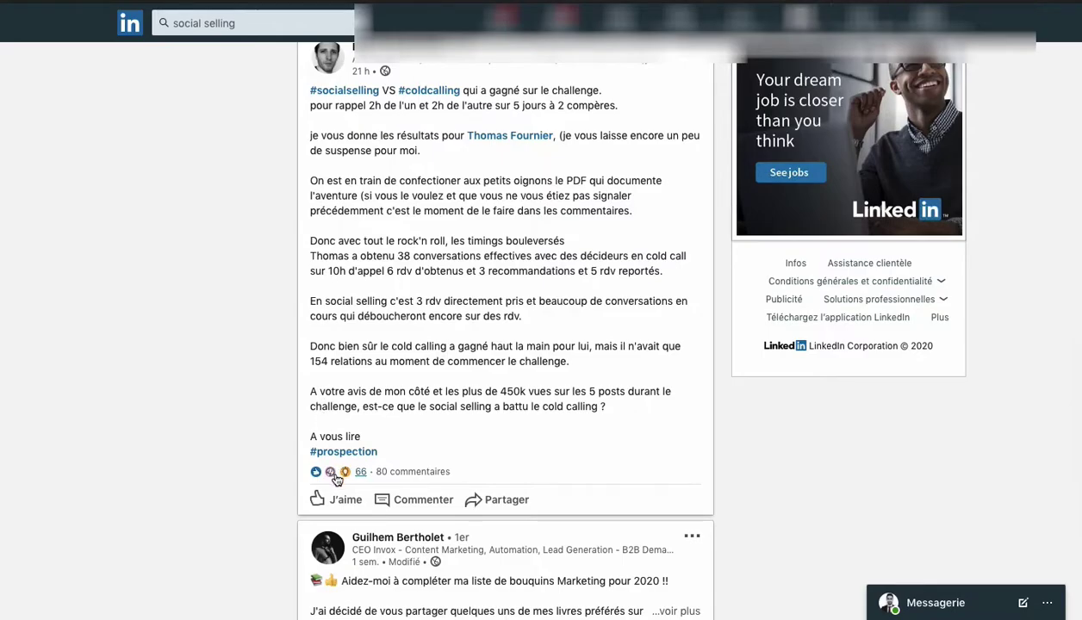
pyautogui.click(330, 472)
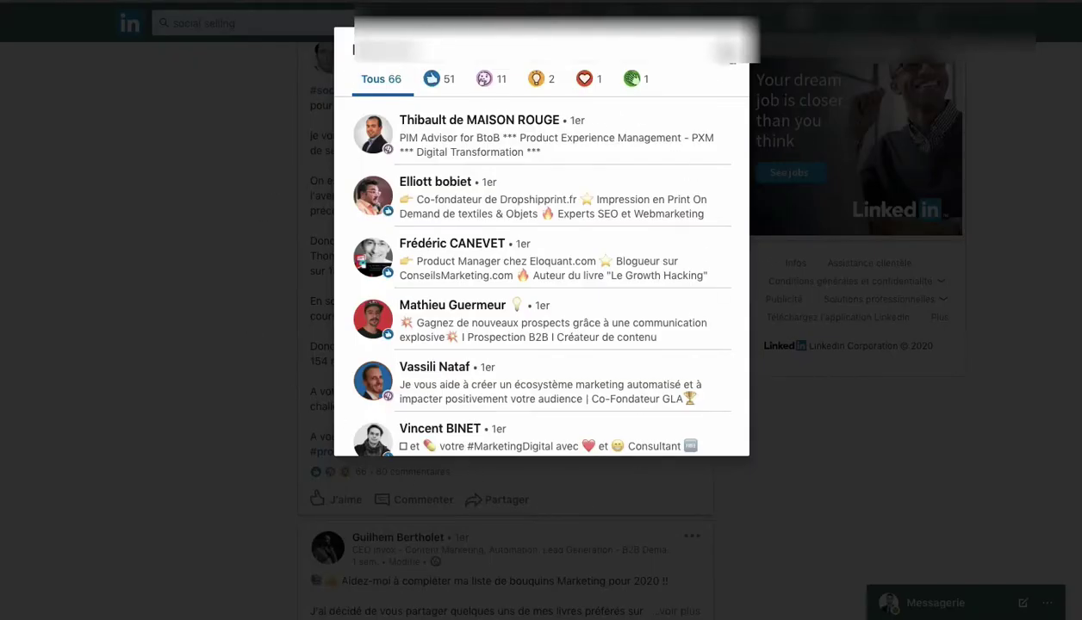
pyautogui.click(722, 51)
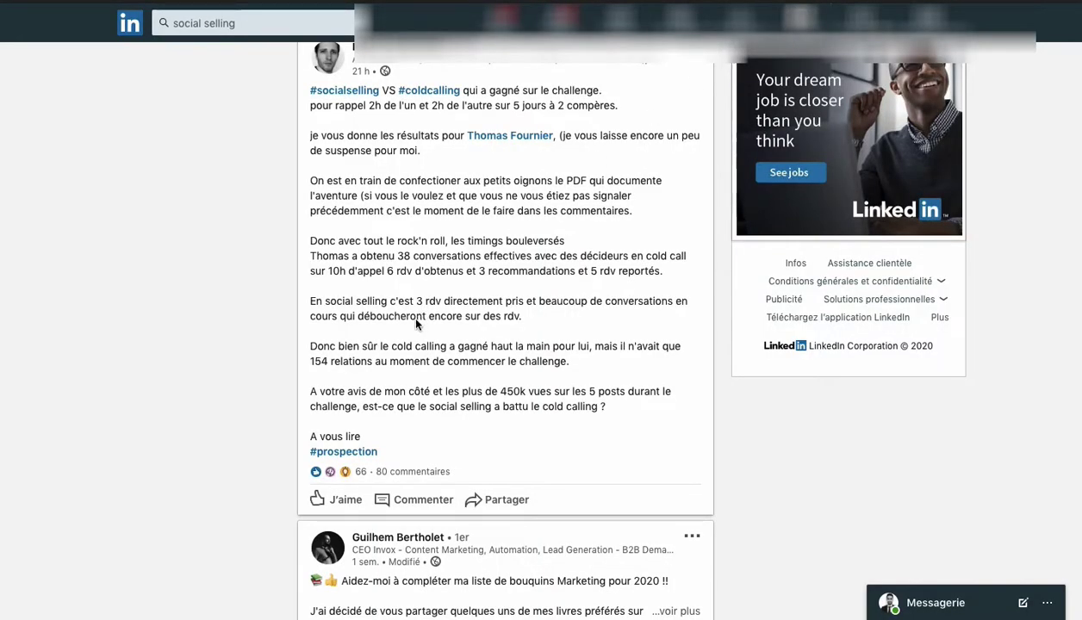
pyautogui.scroll(-2, 417, 319)
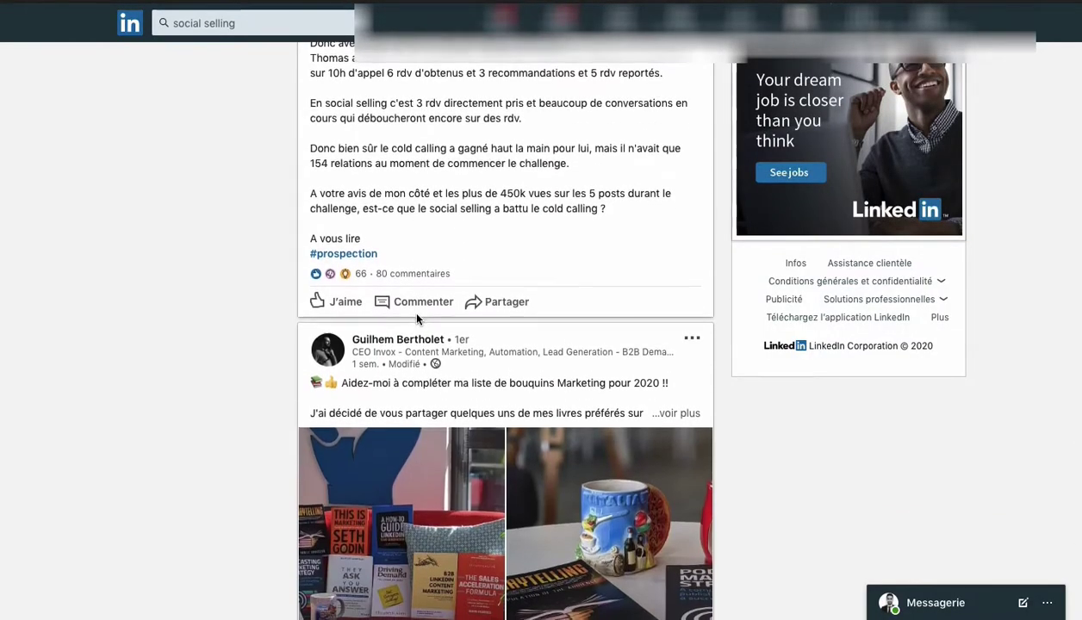
pyautogui.scroll(-3, 417, 319)
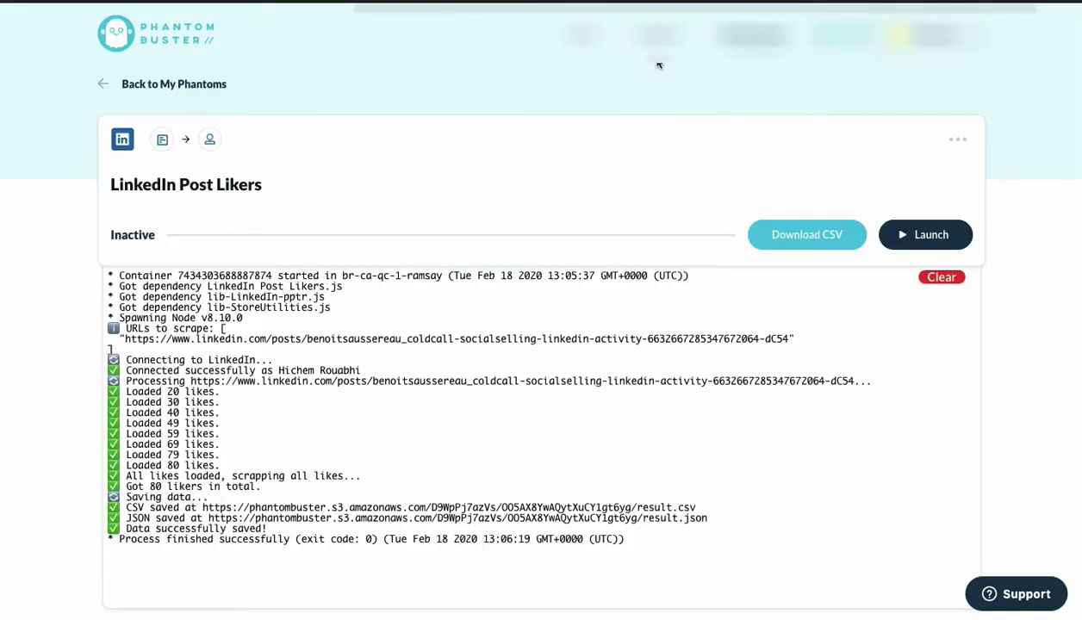
# Filter the Phantom store to LinkedIn phantoms and start the LinkedIn Post Likers setup.
pyautogui.rightClick(575, 32)
pyautogui.click(619, 47)
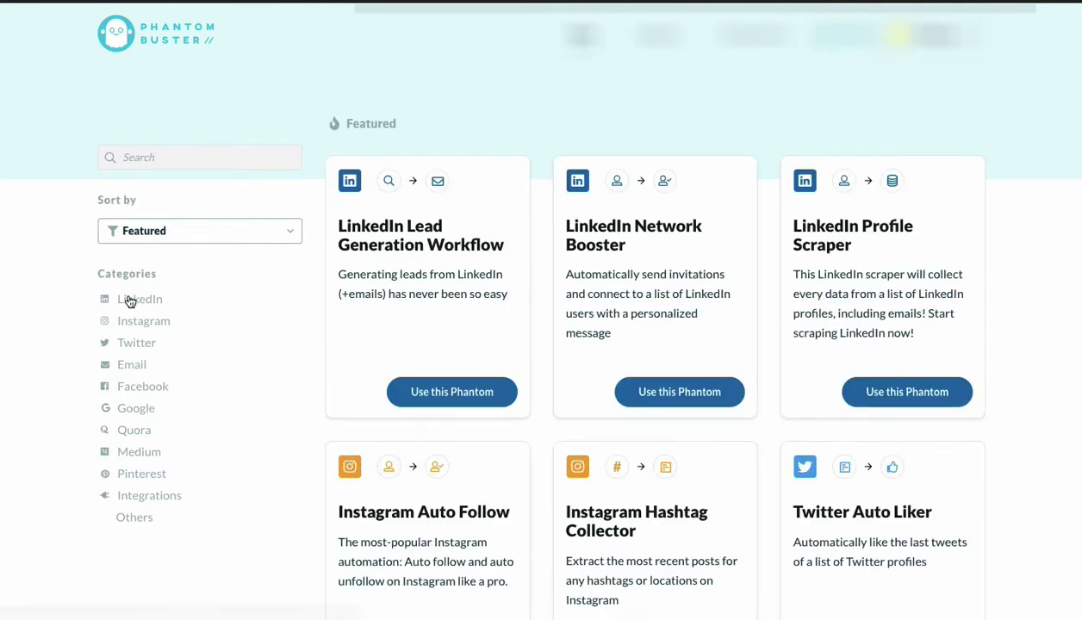
pyautogui.click(129, 301)
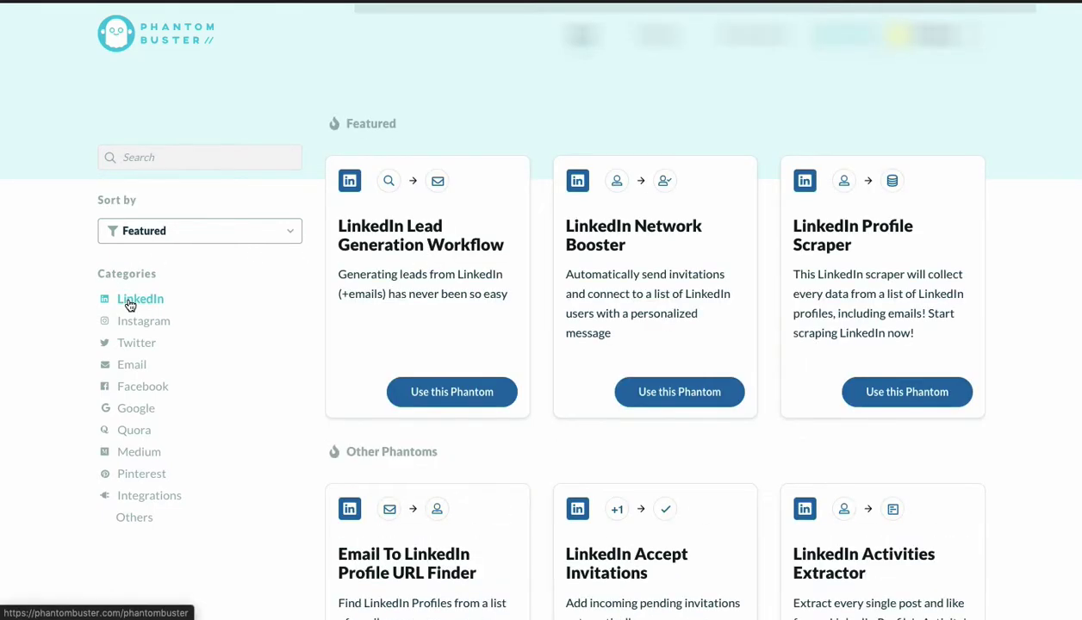
pyautogui.scroll(-1, 559, 231)
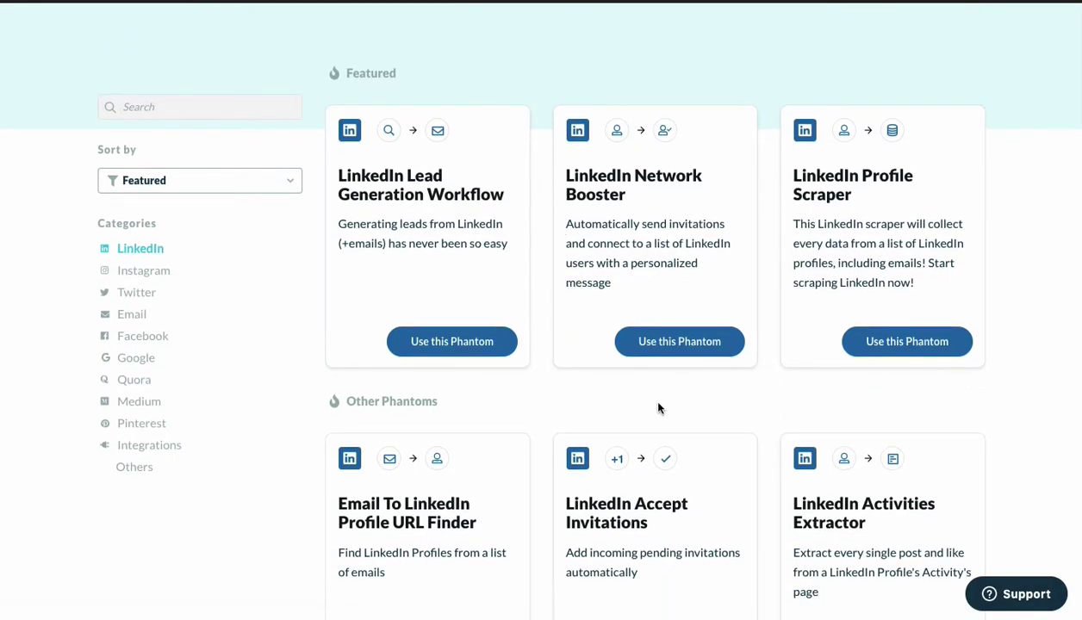
pyautogui.scroll(-7, 658, 409)
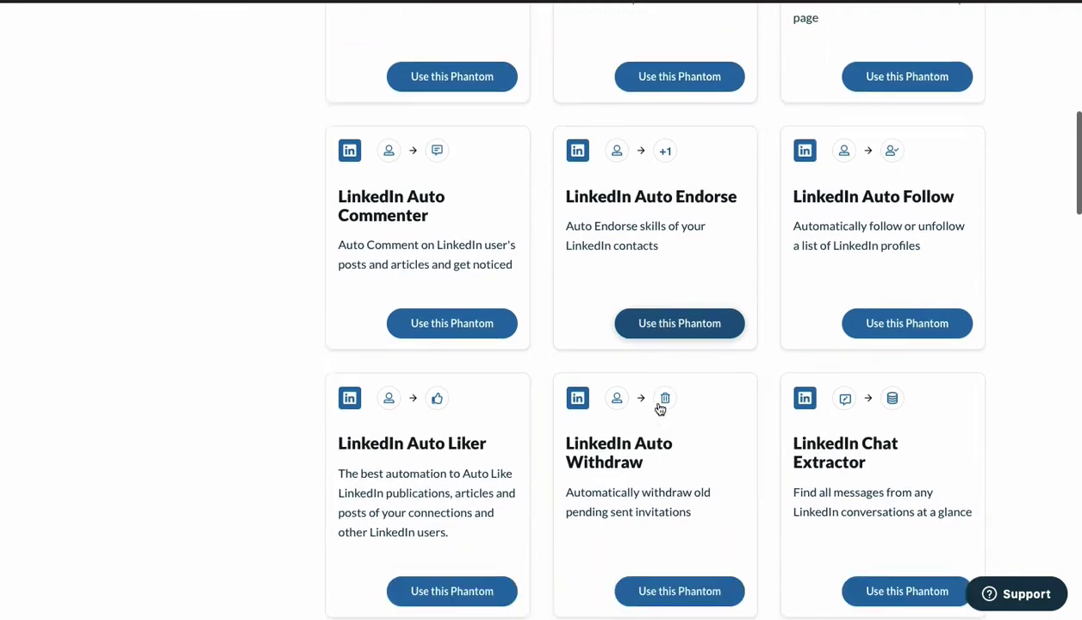
pyautogui.scroll(-5, 660, 408)
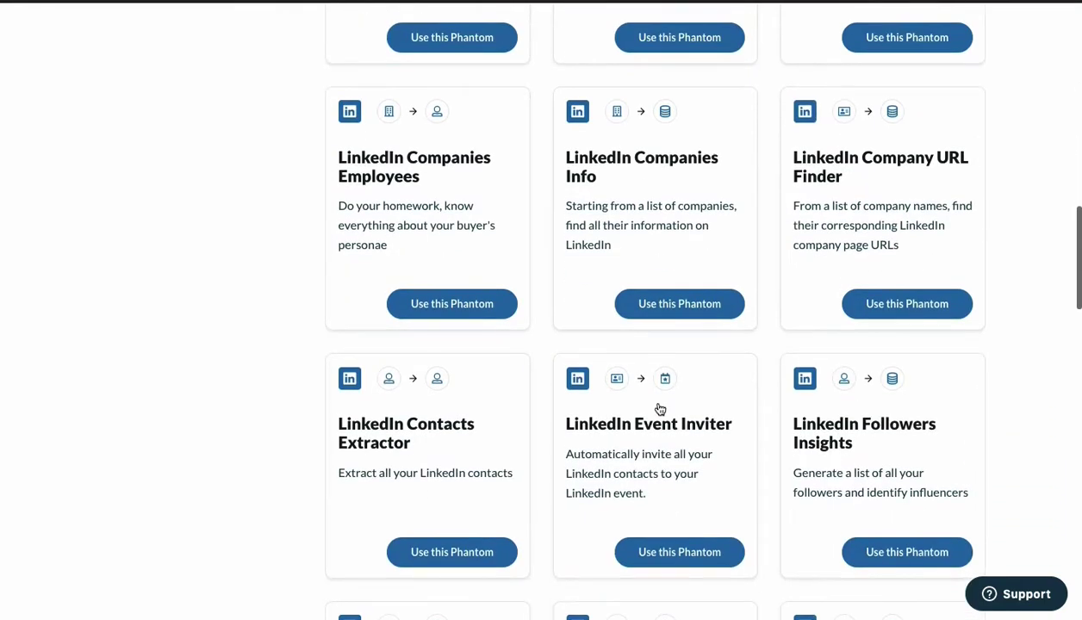
pyautogui.scroll(-7, 660, 408)
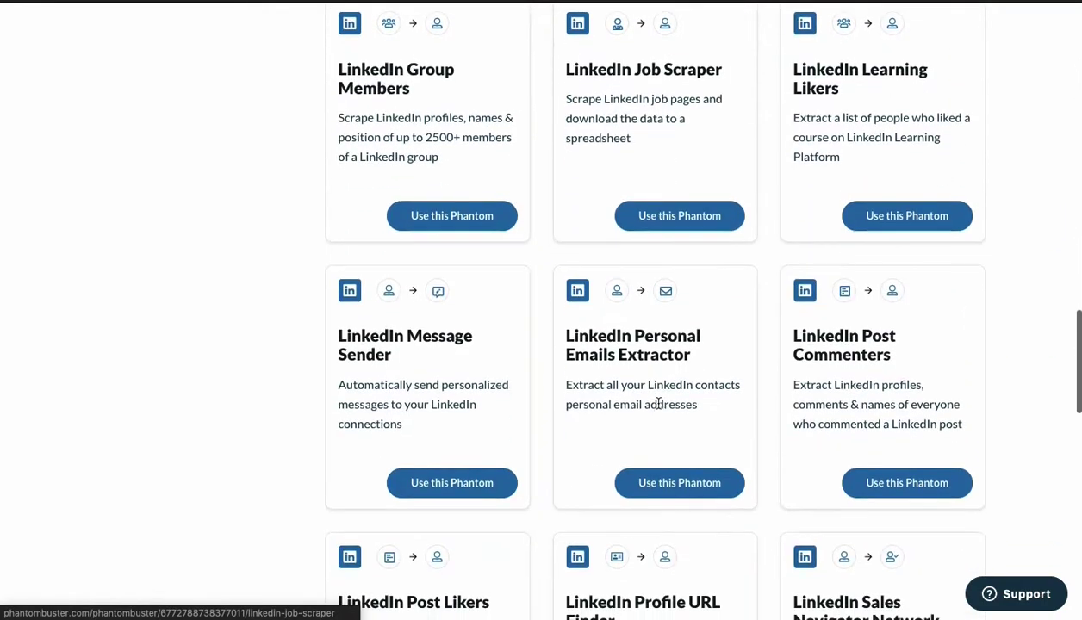
pyautogui.scroll(-5, 658, 403)
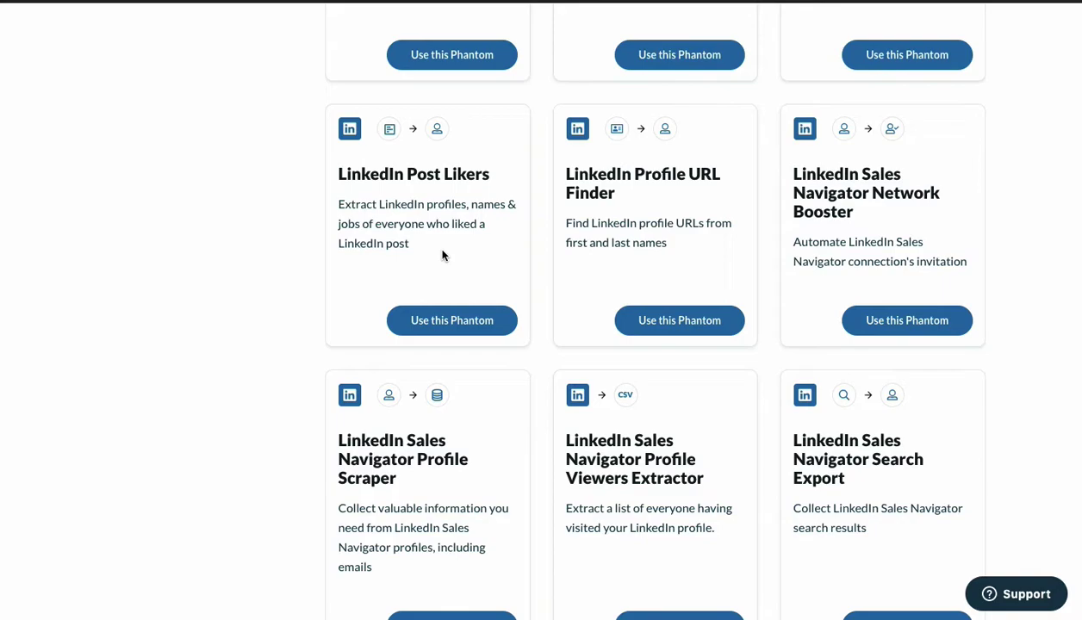
pyautogui.click(441, 330)
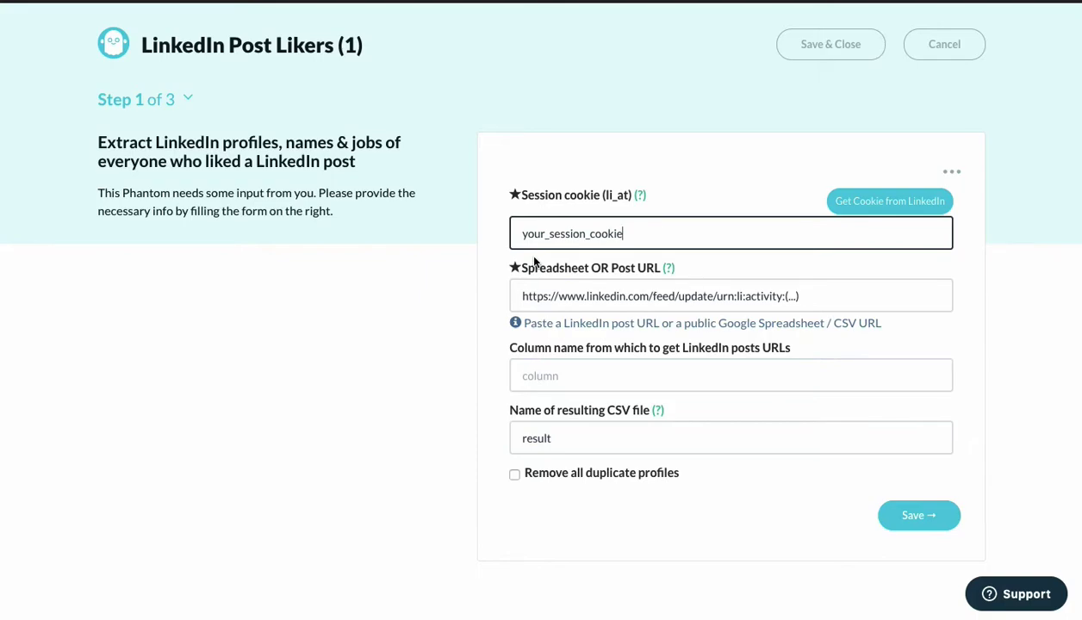
# Fill in the LinkedIn session cookie automatically and select the post URL field.
pyautogui.click(865, 212)
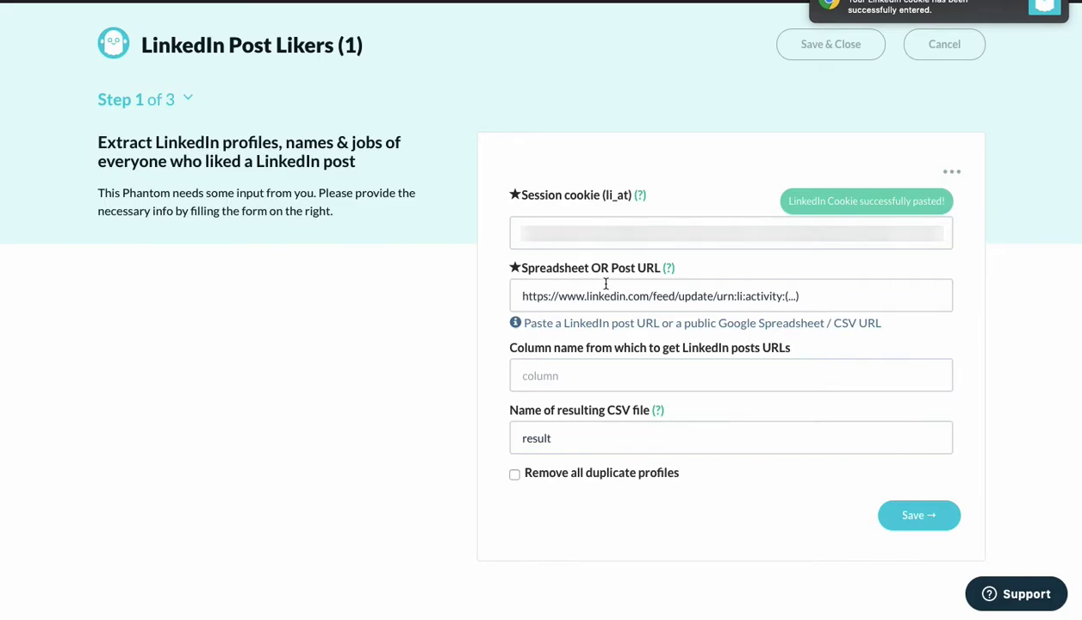
pyautogui.click(542, 293)
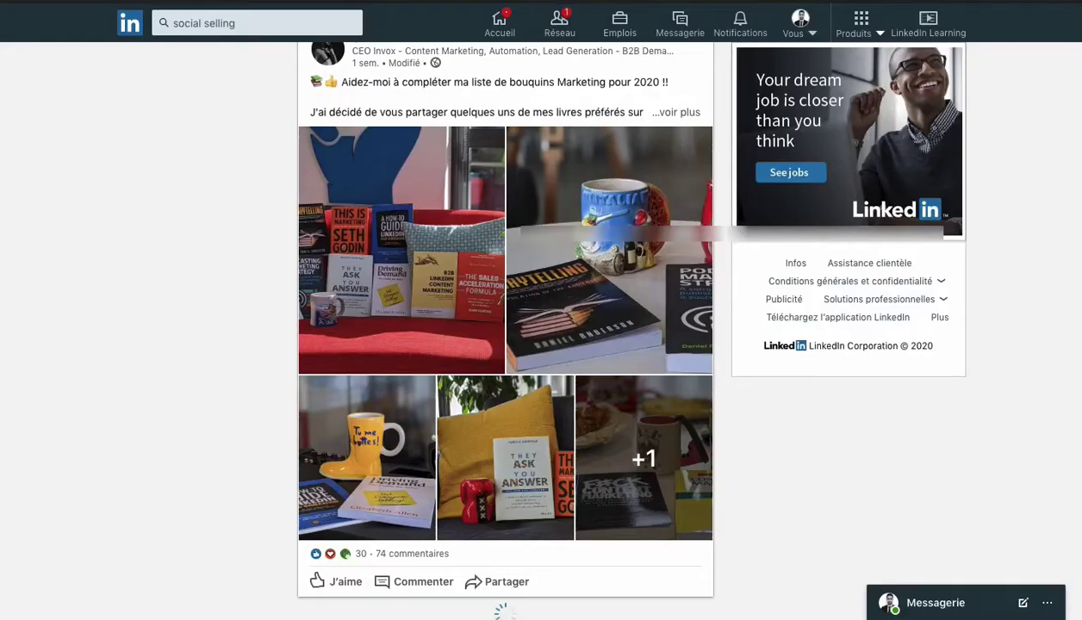
# Copy the link to the 2020 Marketing book list post with 'Copier le lien vers le post'.
pyautogui.scroll(-5, 185, 326)
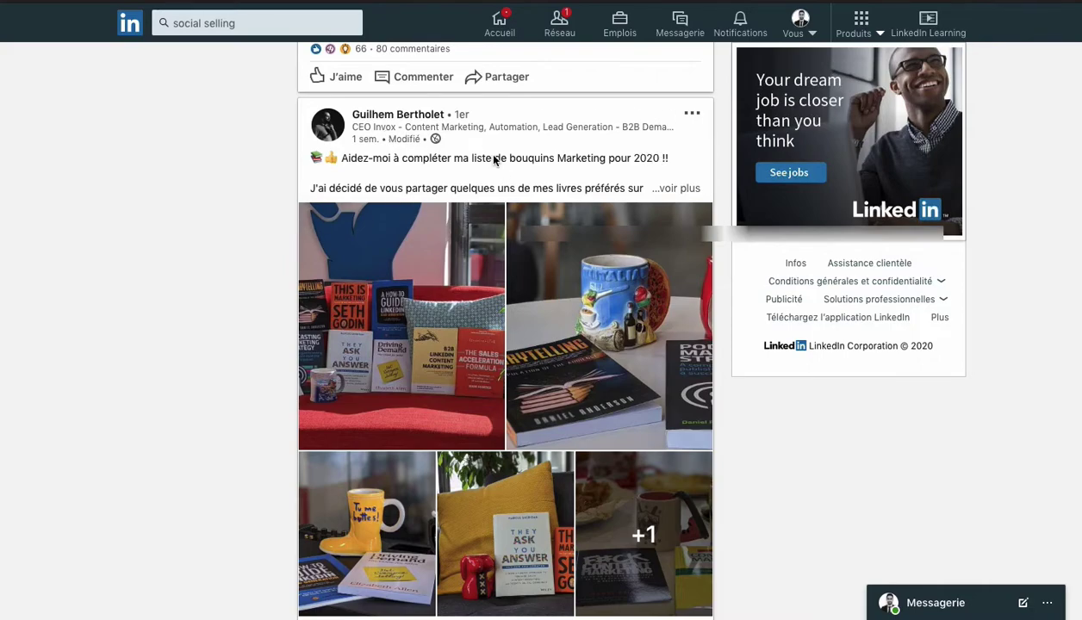
pyautogui.scroll(-1, 539, 151)
pyautogui.scroll(-1, 539, 150)
pyautogui.scroll(1, 540, 151)
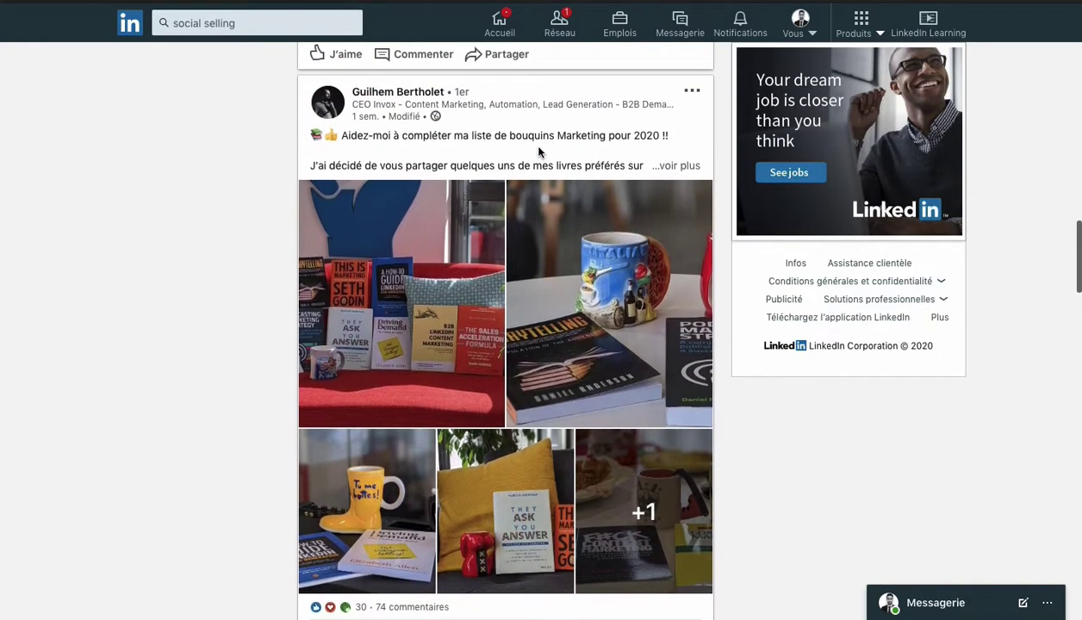
pyautogui.click(693, 93)
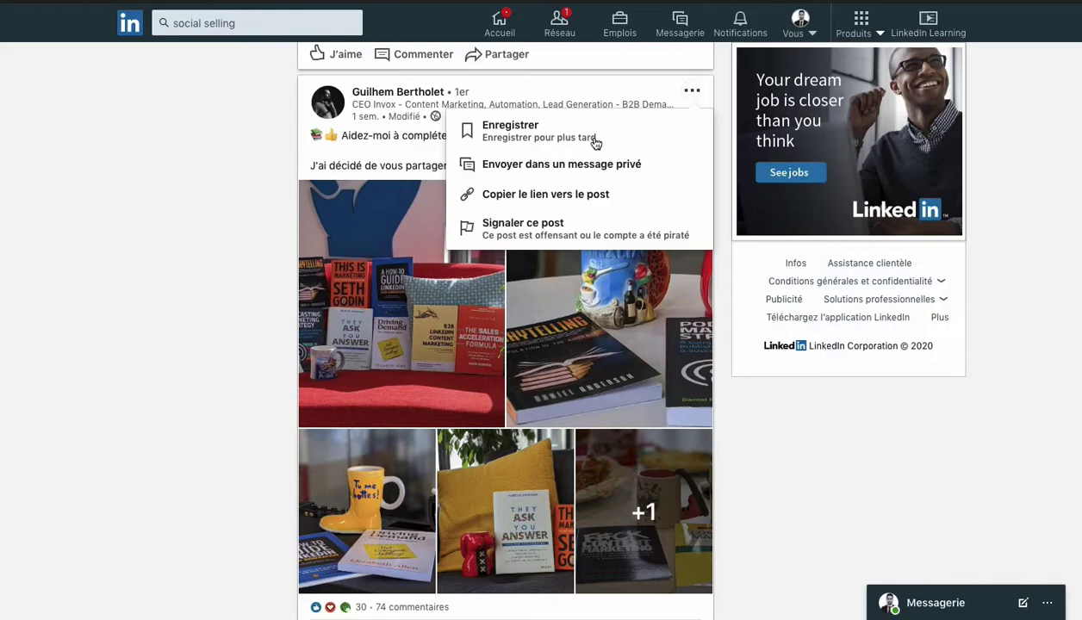
pyautogui.click(537, 200)
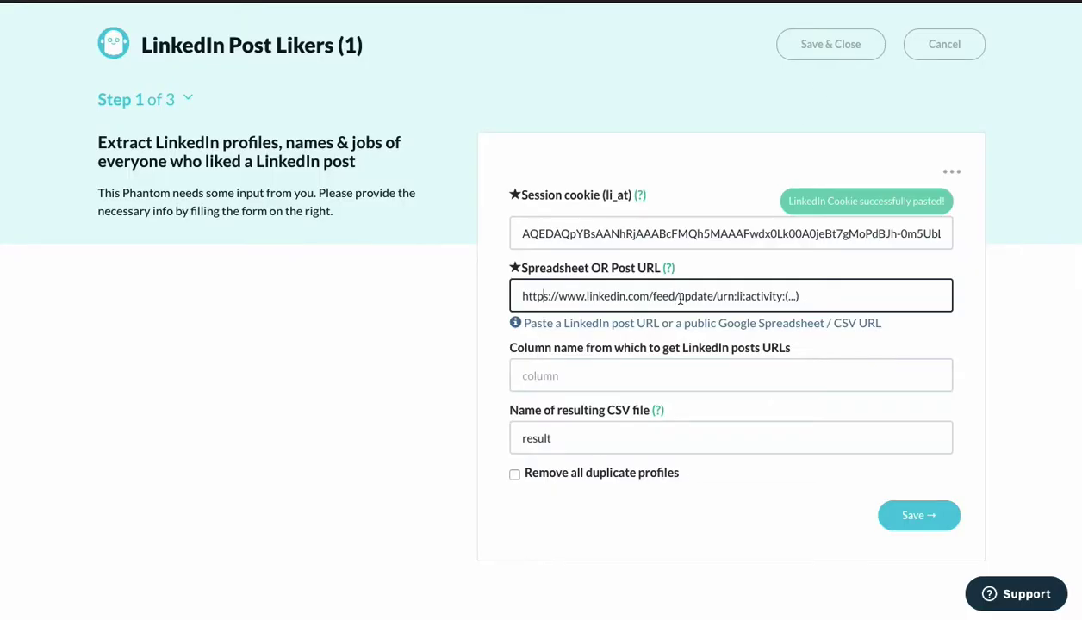
# Replace the post URL with the copied book-list link, enable duplicate-profile removal, and save.
pyautogui.hotkey('ctrl', 'a')
pyautogui.hotkey('ctrl', 'v')
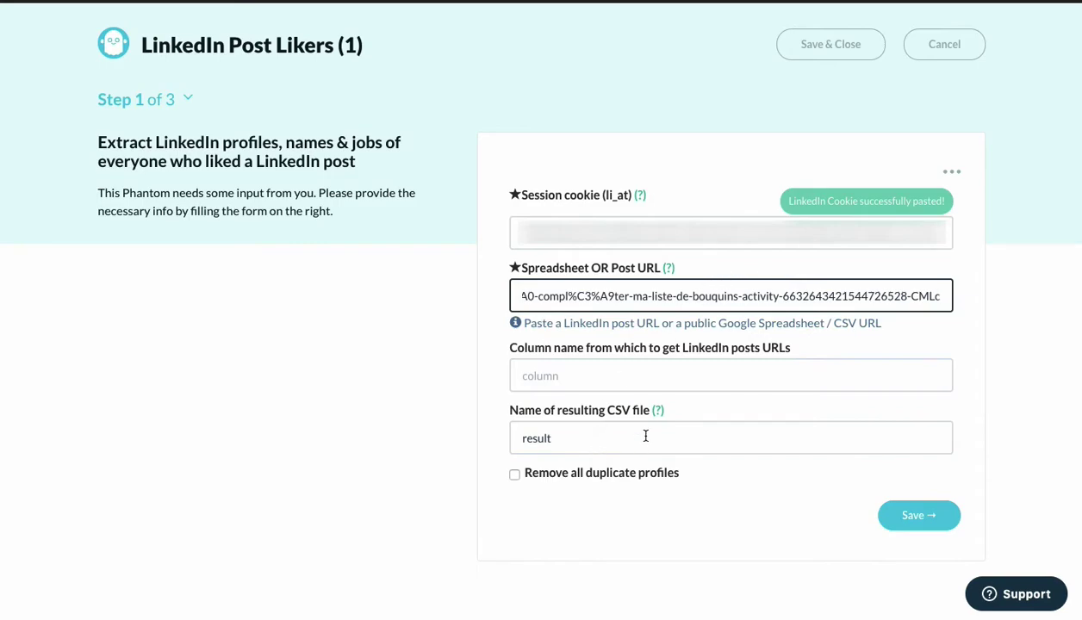
pyautogui.click(515, 477)
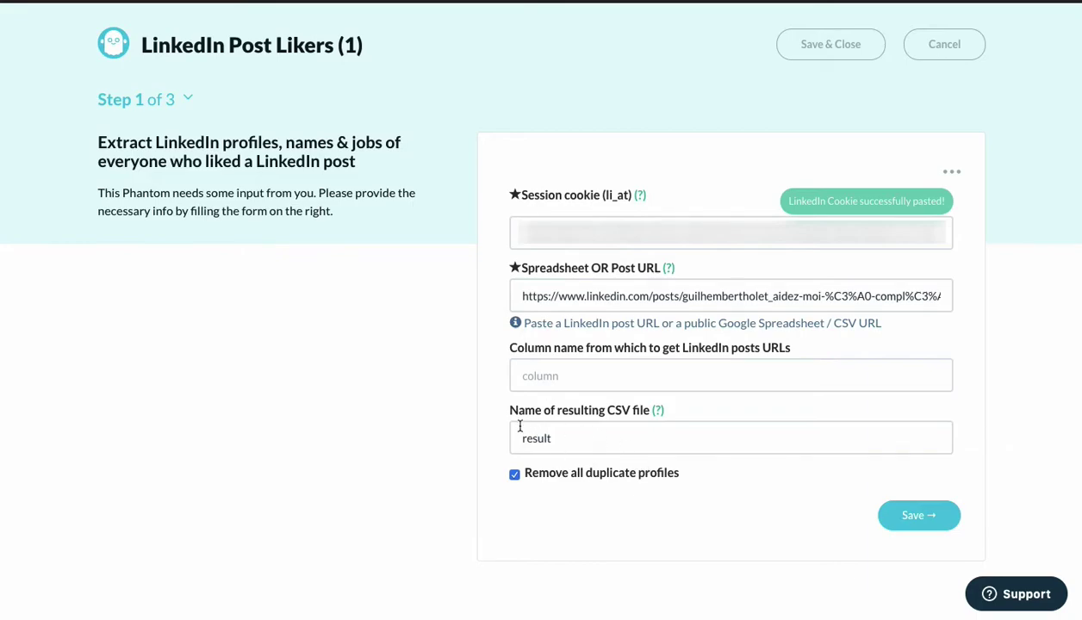
pyautogui.click(915, 515)
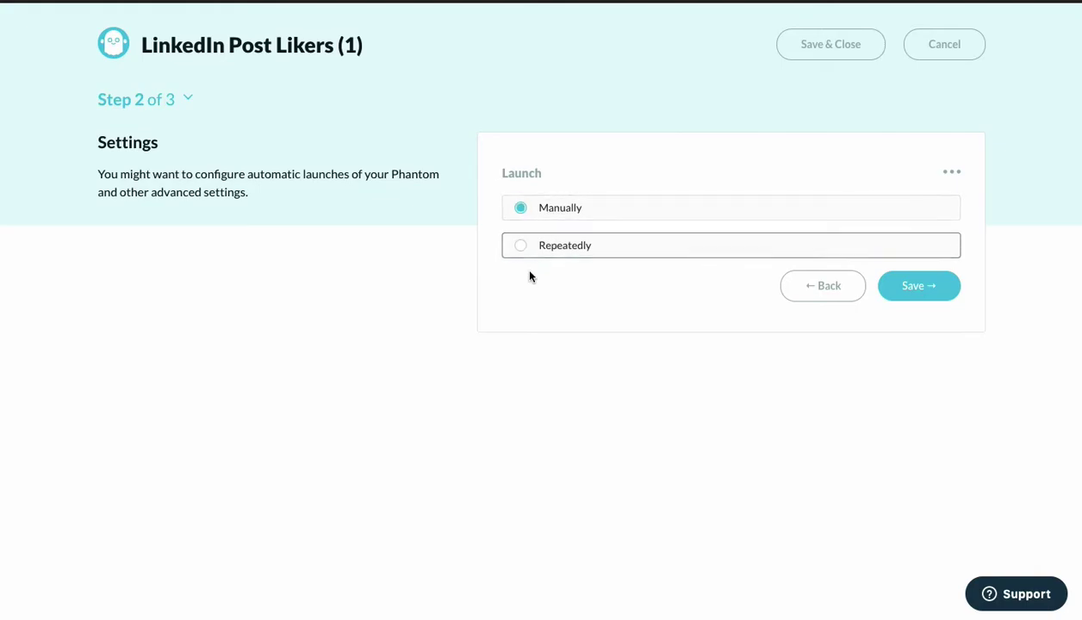
# Set launch to Repeatedly at Once per day and show the advanced settings.
pyautogui.click(542, 248)
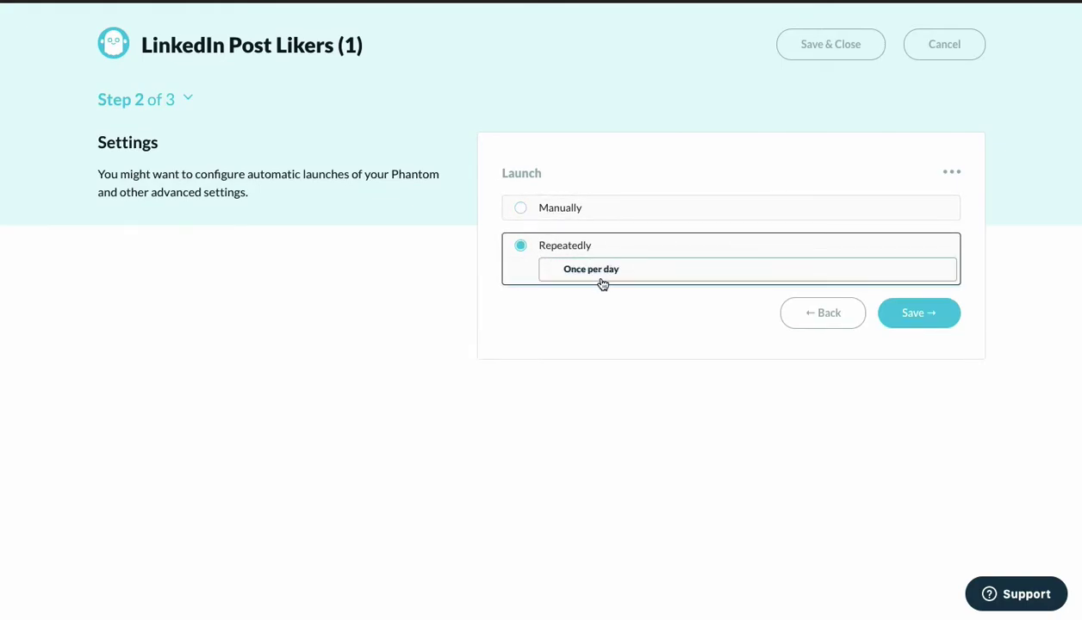
pyautogui.click(573, 276)
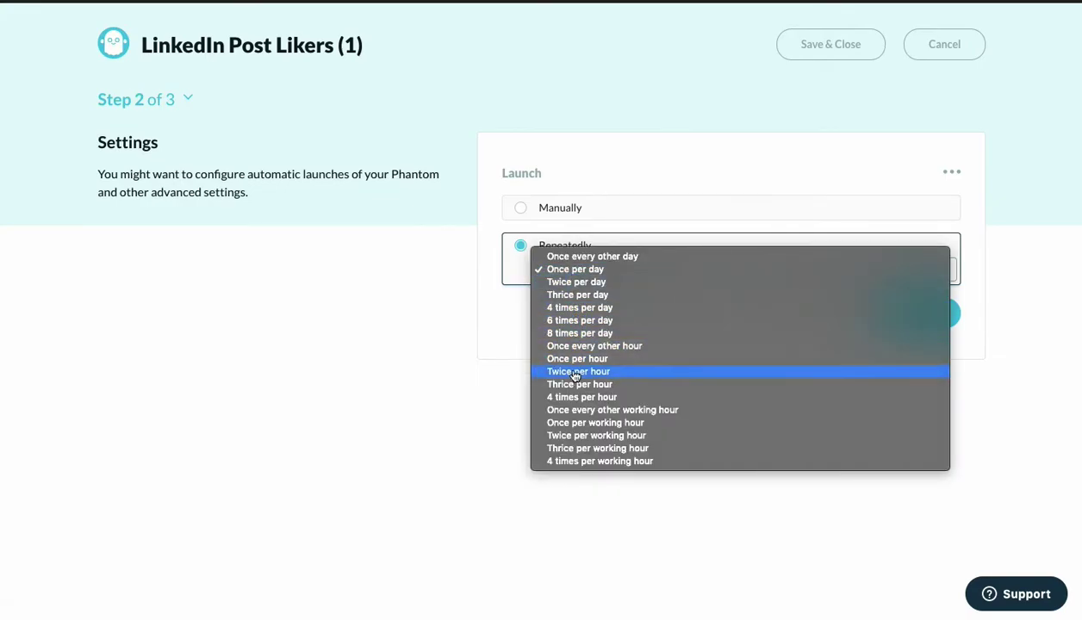
pyautogui.click(437, 442)
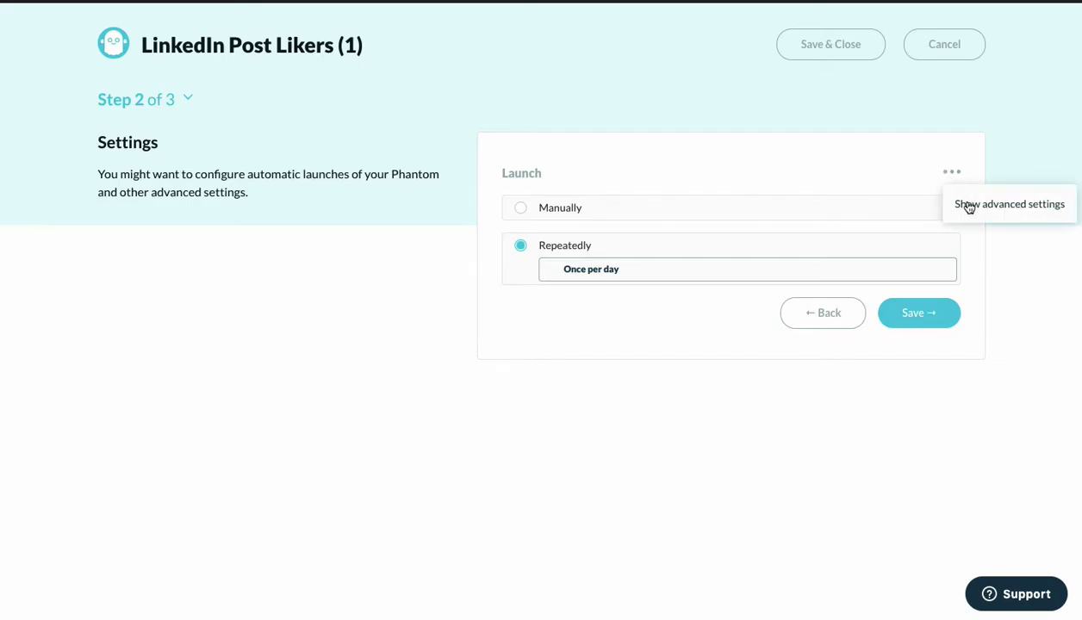
pyautogui.click(968, 206)
pyautogui.scroll(-2, 452, 515)
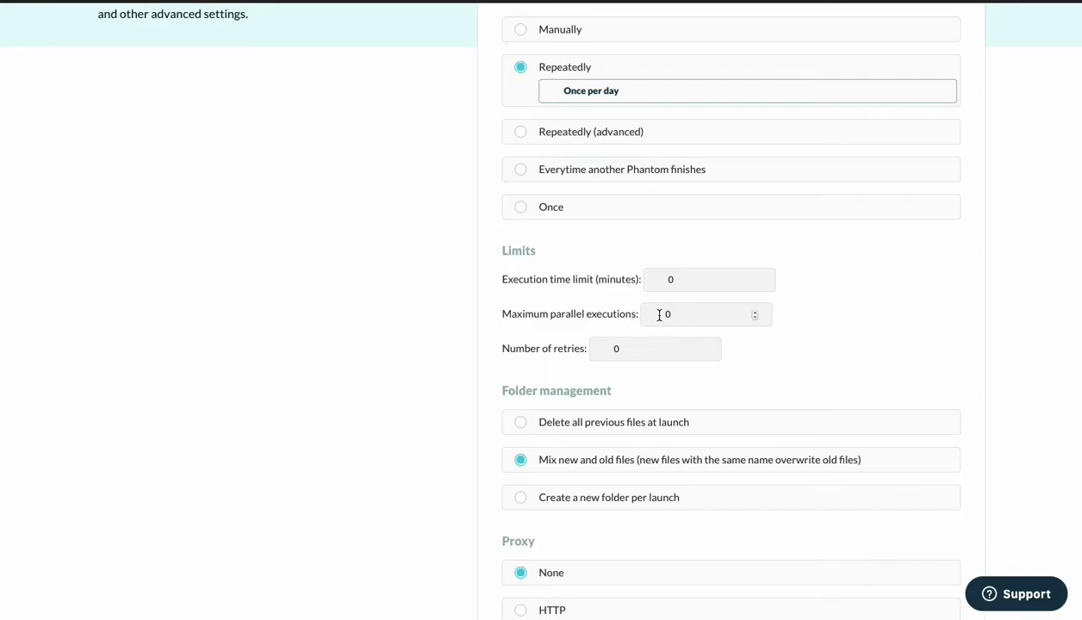
pyautogui.scroll(-3, 498, 380)
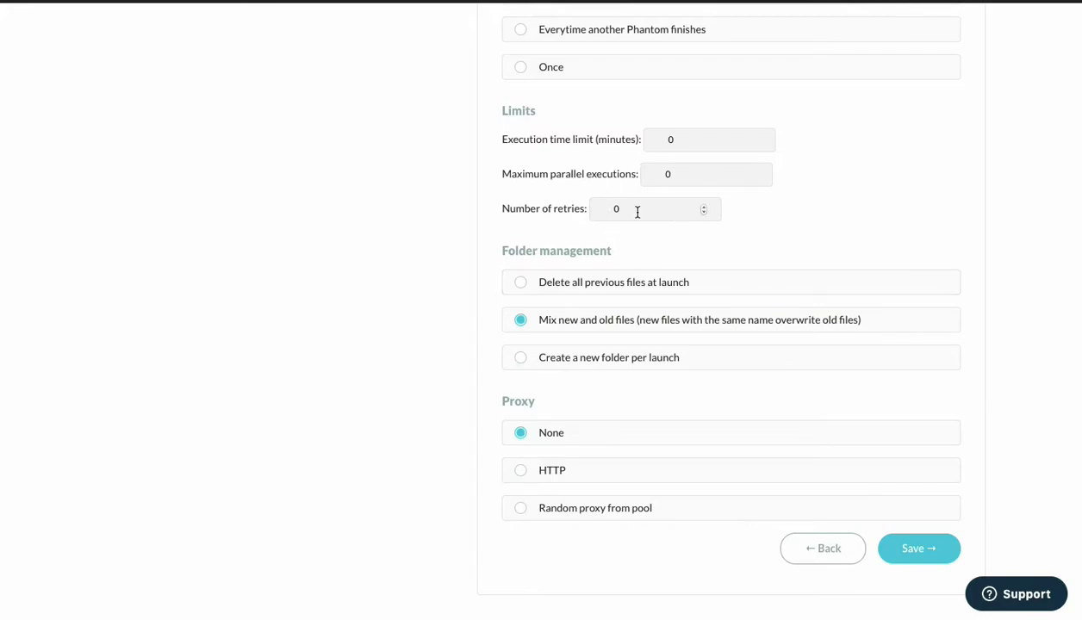
pyautogui.scroll(7, 435, 254)
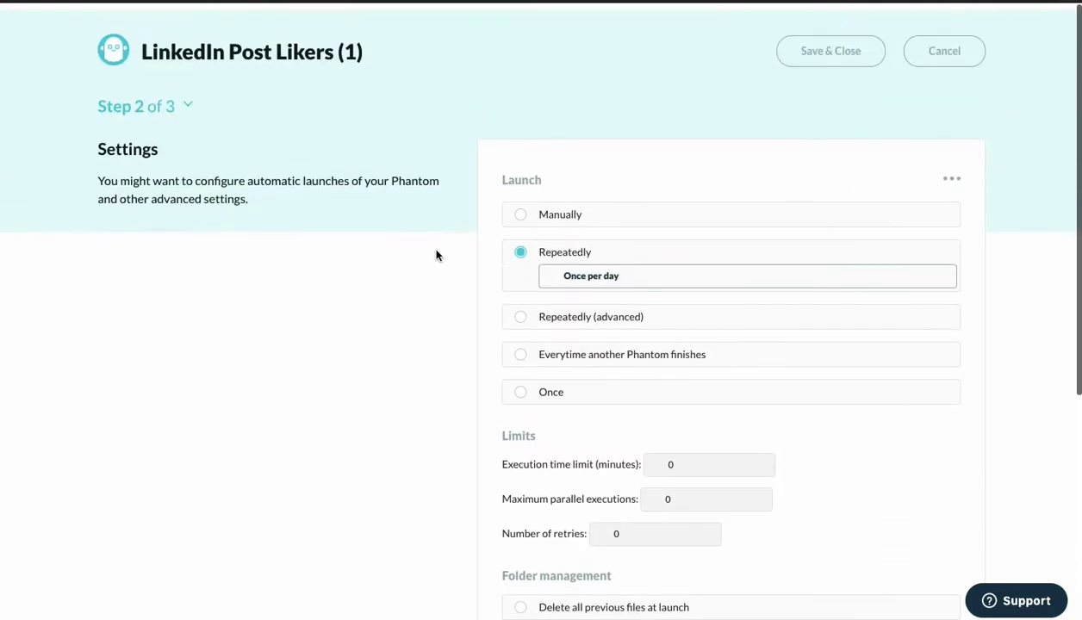
pyautogui.scroll(-4, 436, 256)
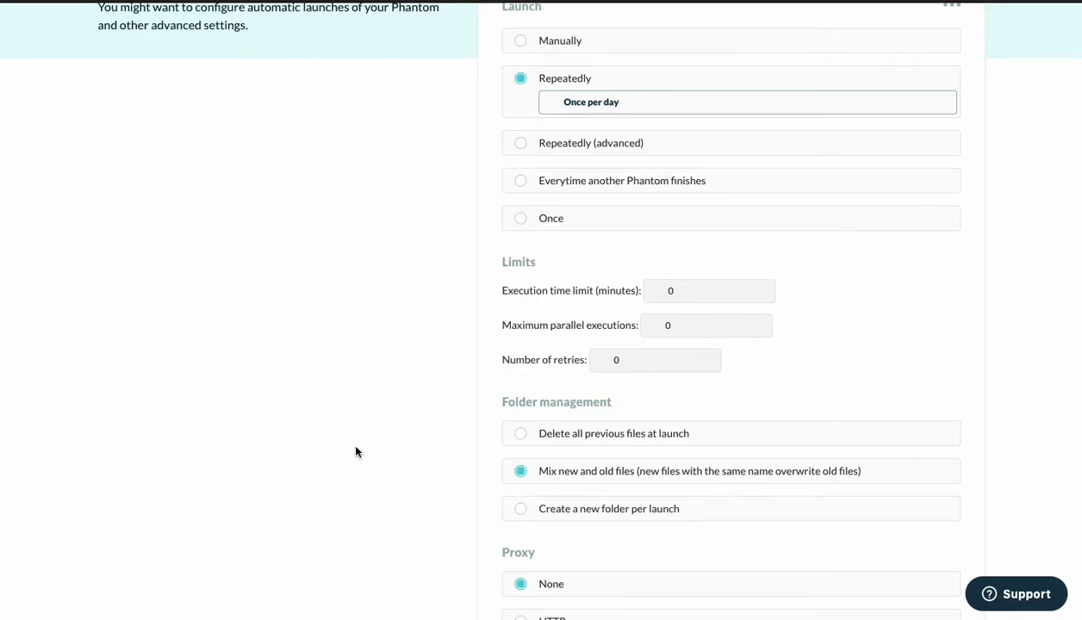
pyautogui.scroll(-1, 356, 452)
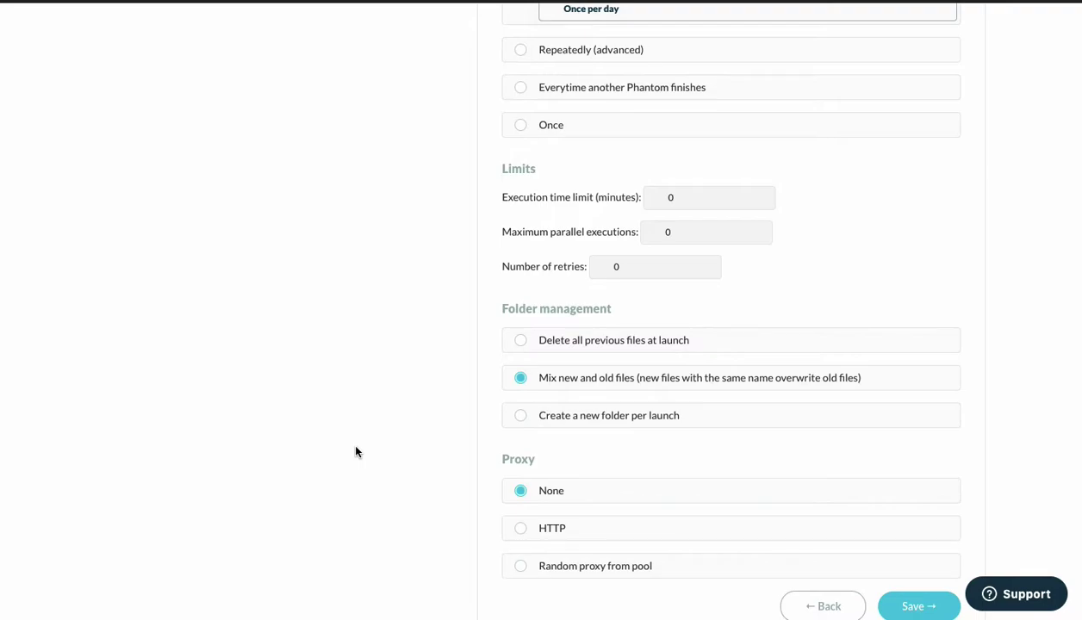
pyautogui.scroll(1, 355, 452)
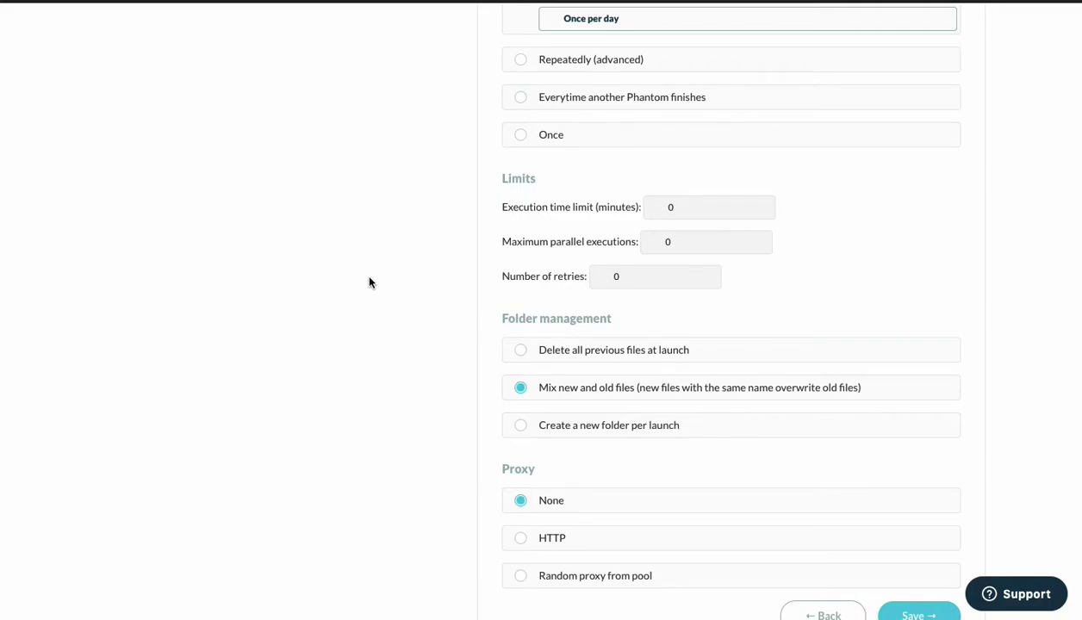
pyautogui.scroll(-2, 368, 282)
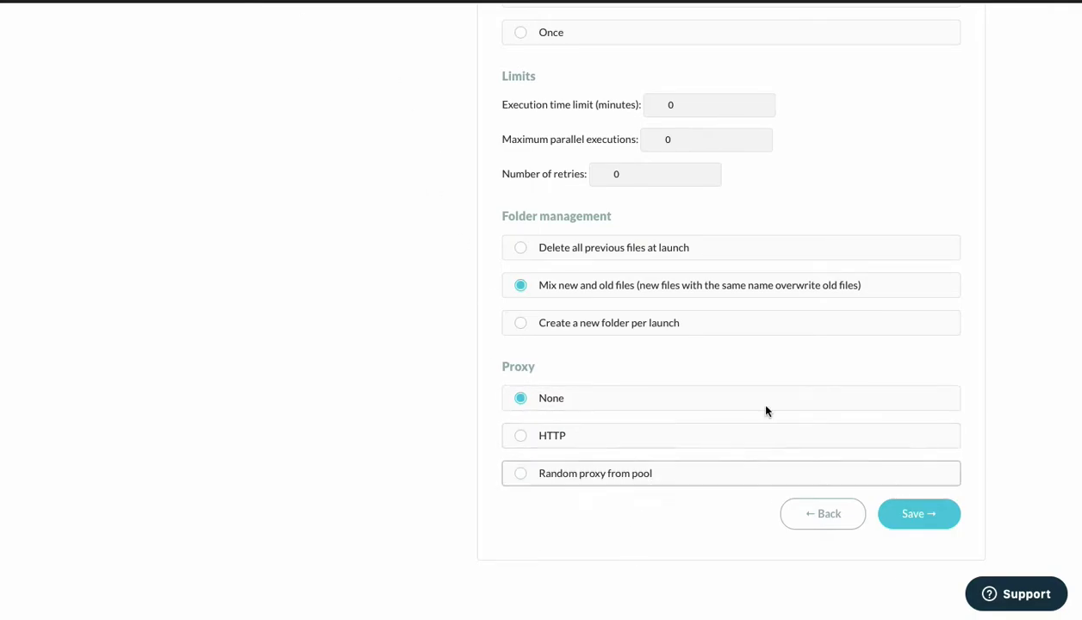
# Set Proxy to None and Launch to Manually, then save these settings.
pyautogui.click(538, 436)
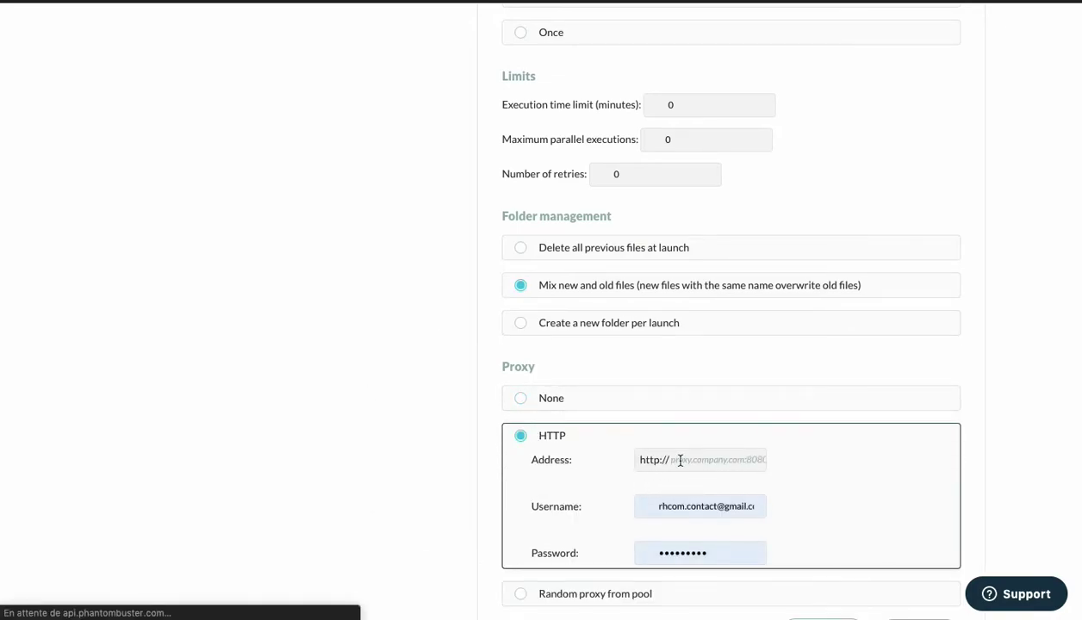
pyautogui.scroll(-3, 487, 459)
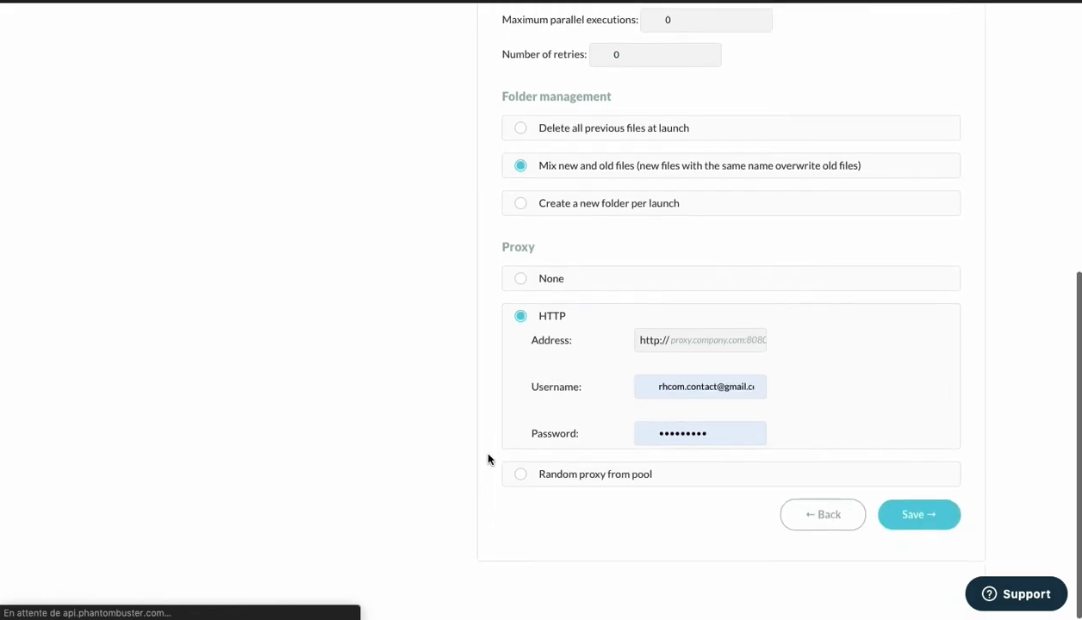
pyautogui.click(519, 480)
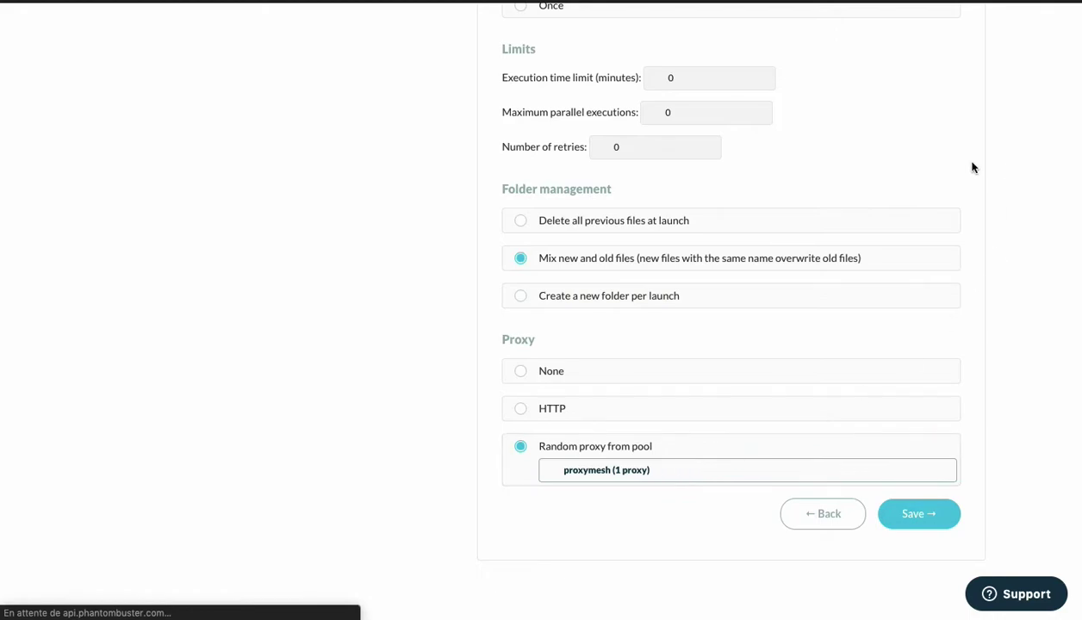
pyautogui.click(521, 377)
pyautogui.scroll(4, 791, 361)
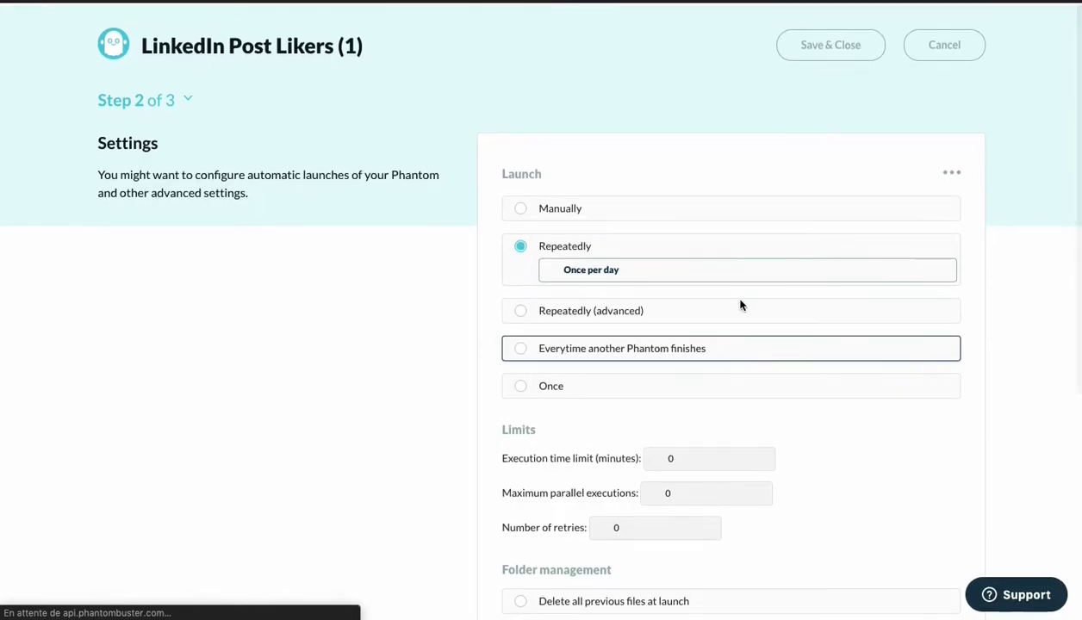
pyautogui.click(532, 209)
pyautogui.scroll(-4, 802, 304)
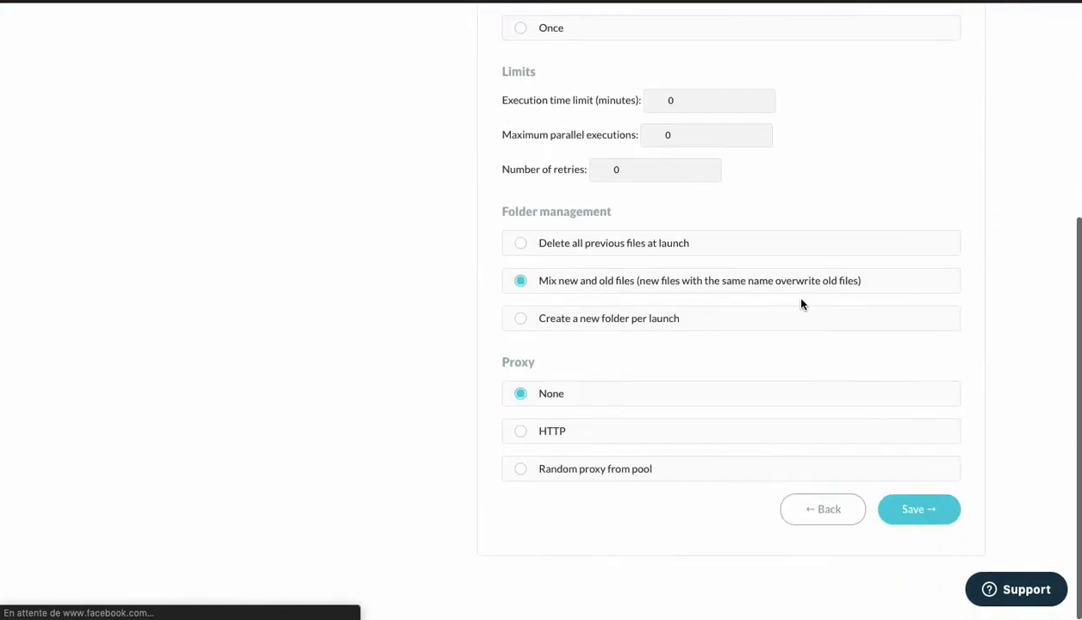
pyautogui.click(917, 522)
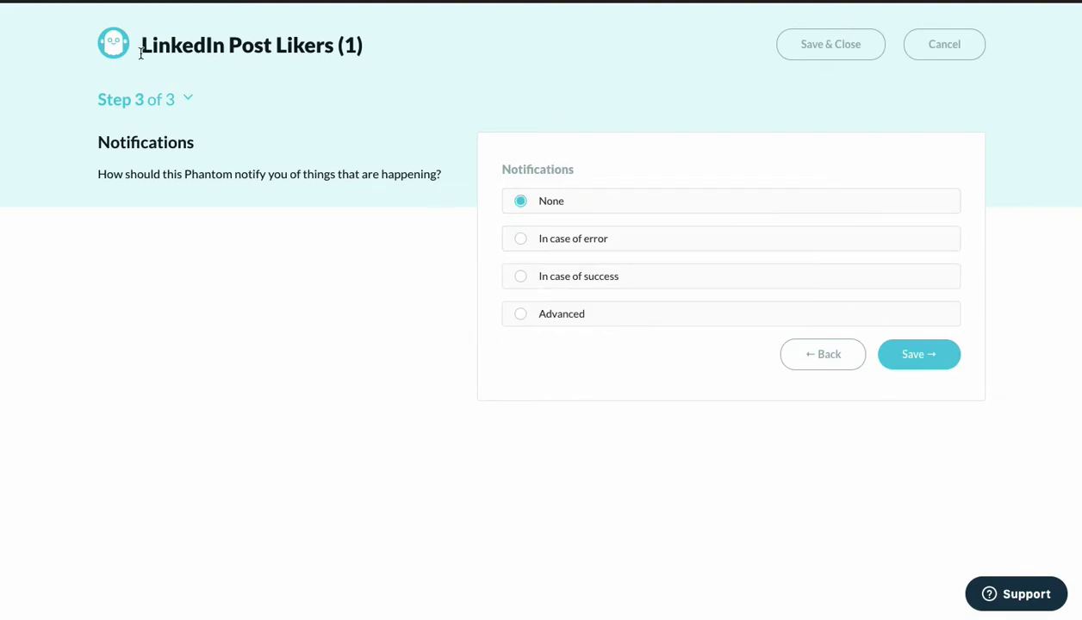
# Choose Advanced notifications, email on Launch error for automatic launches, and save the phantom.
pyautogui.click(543, 246)
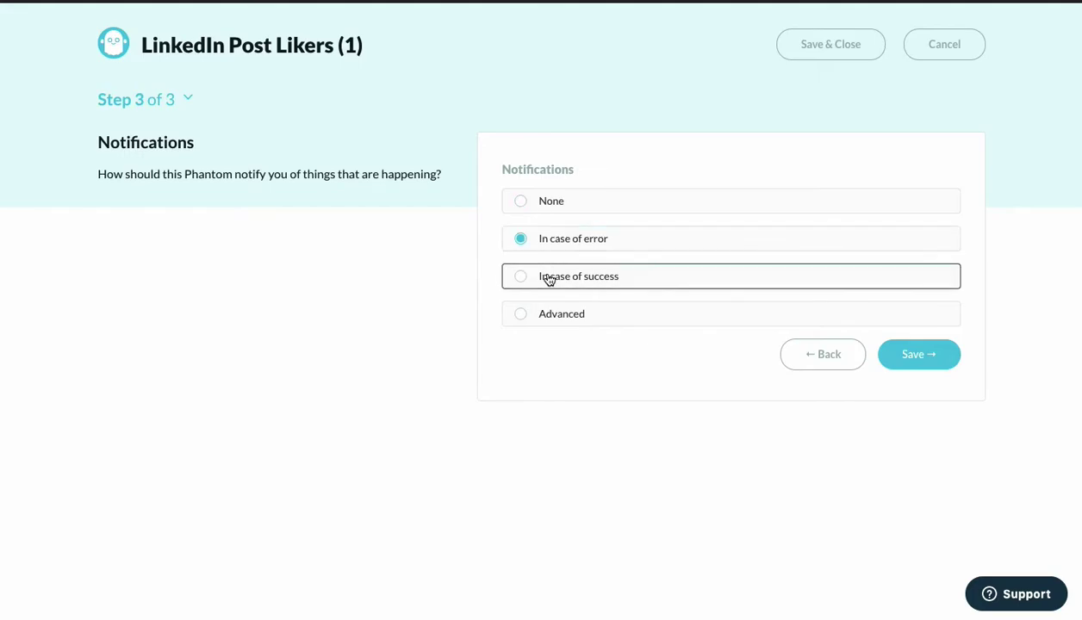
pyautogui.click(539, 315)
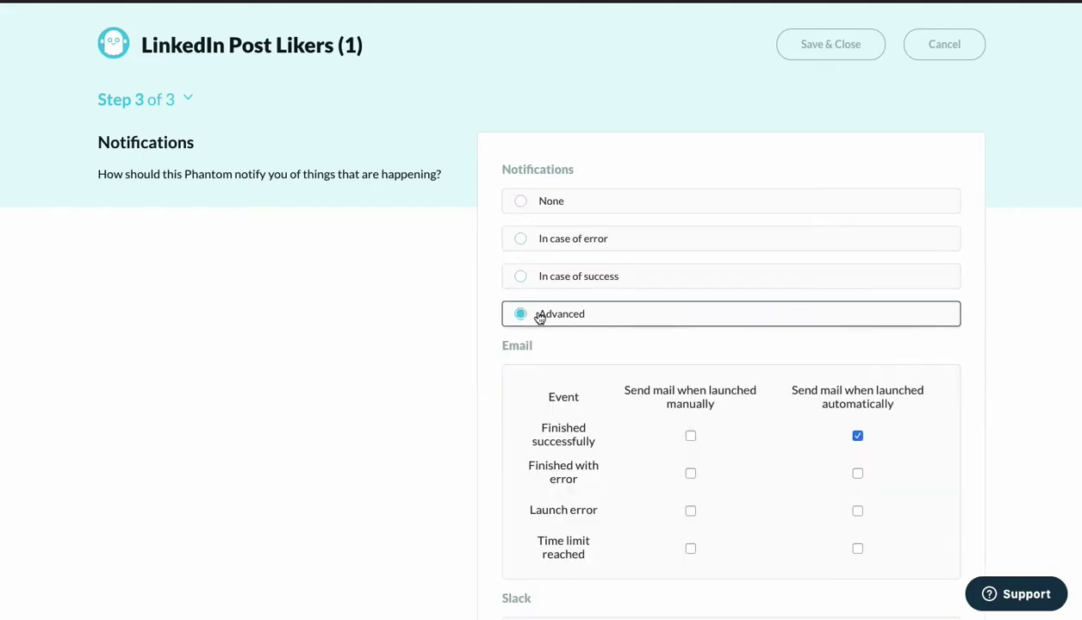
pyautogui.scroll(-3, 734, 445)
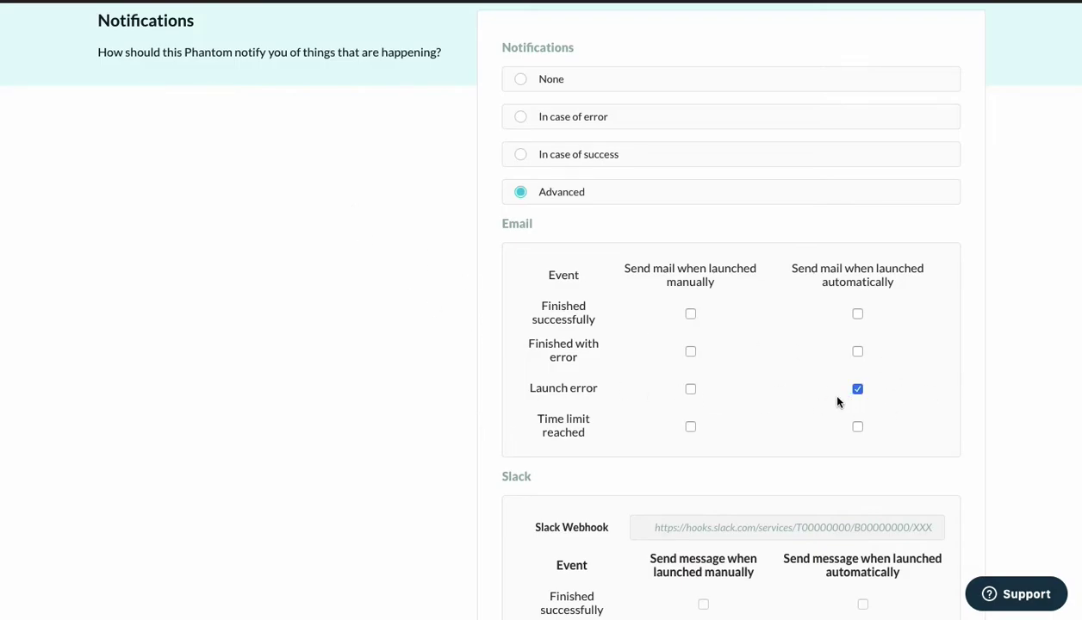
pyautogui.scroll(-3, 725, 402)
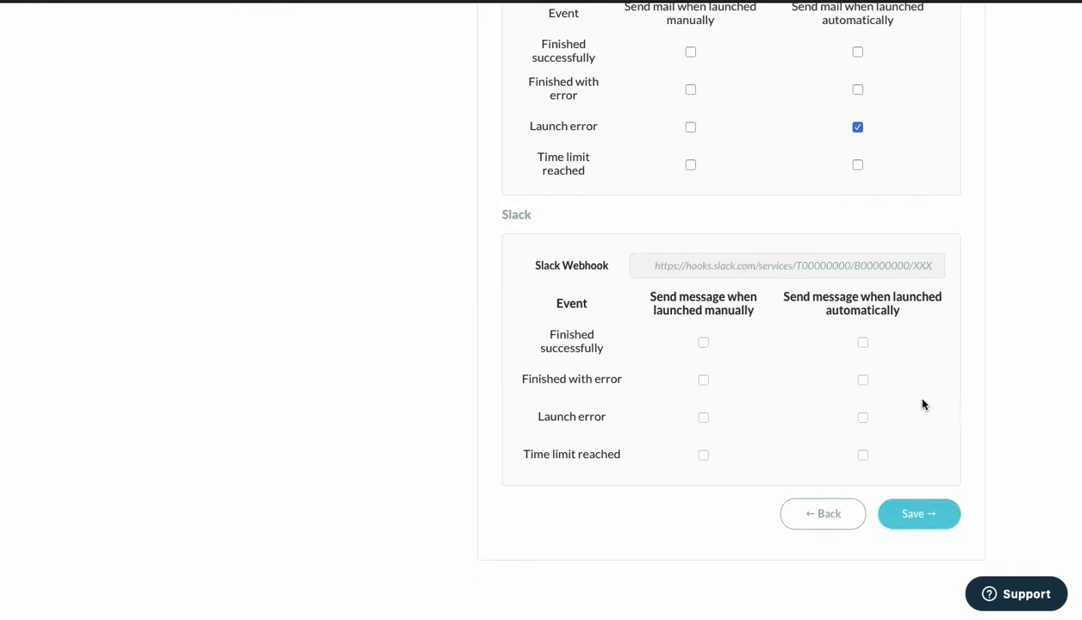
pyautogui.click(918, 510)
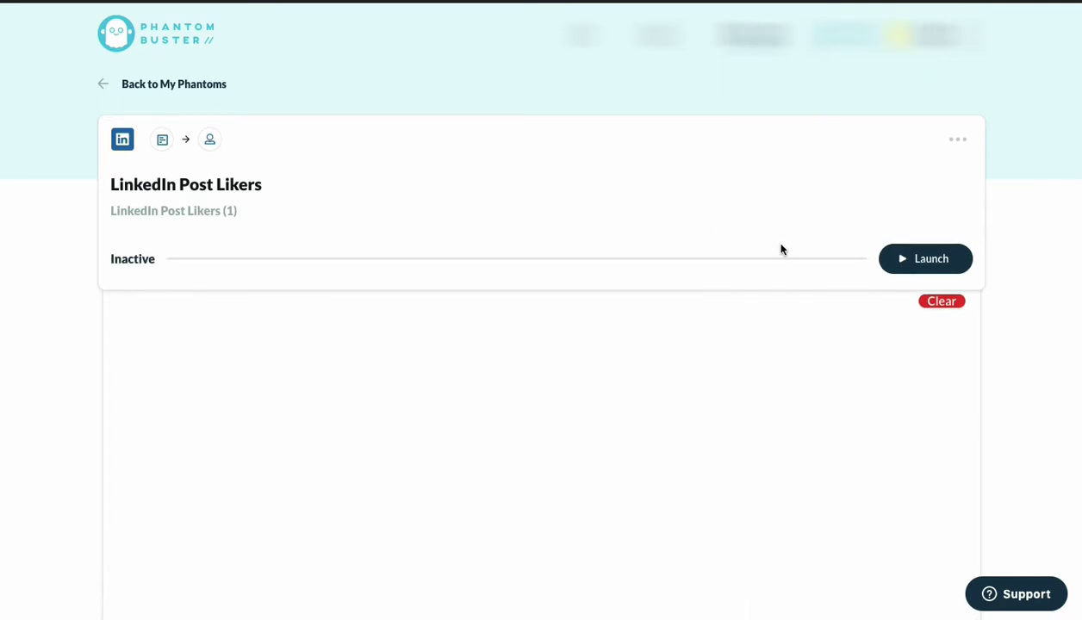
# Launch the LinkedIn Post Likers phantom and follow its console until the run finishes.
pyautogui.click(910, 262)
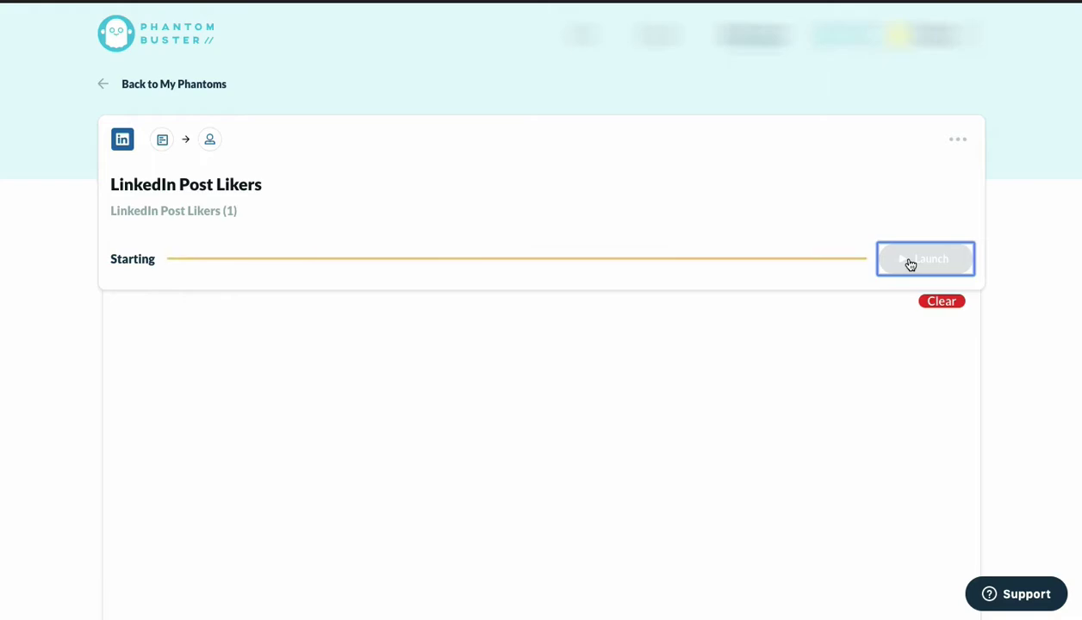
pyautogui.click(959, 140)
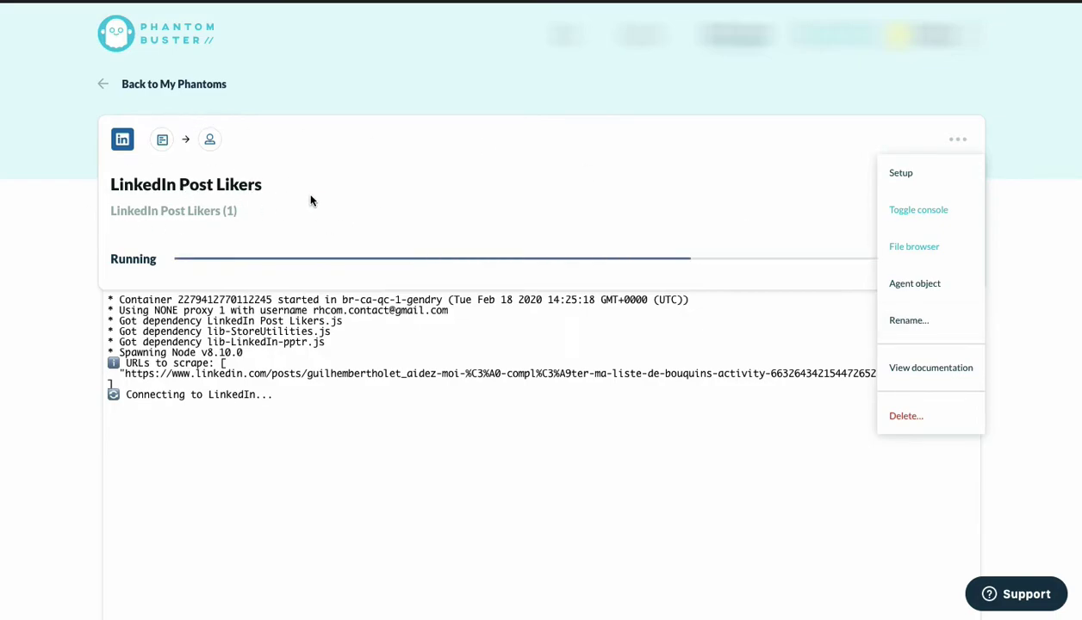
pyautogui.click(584, 174)
pyautogui.scroll(-2, 585, 176)
pyautogui.scroll(-1, 586, 175)
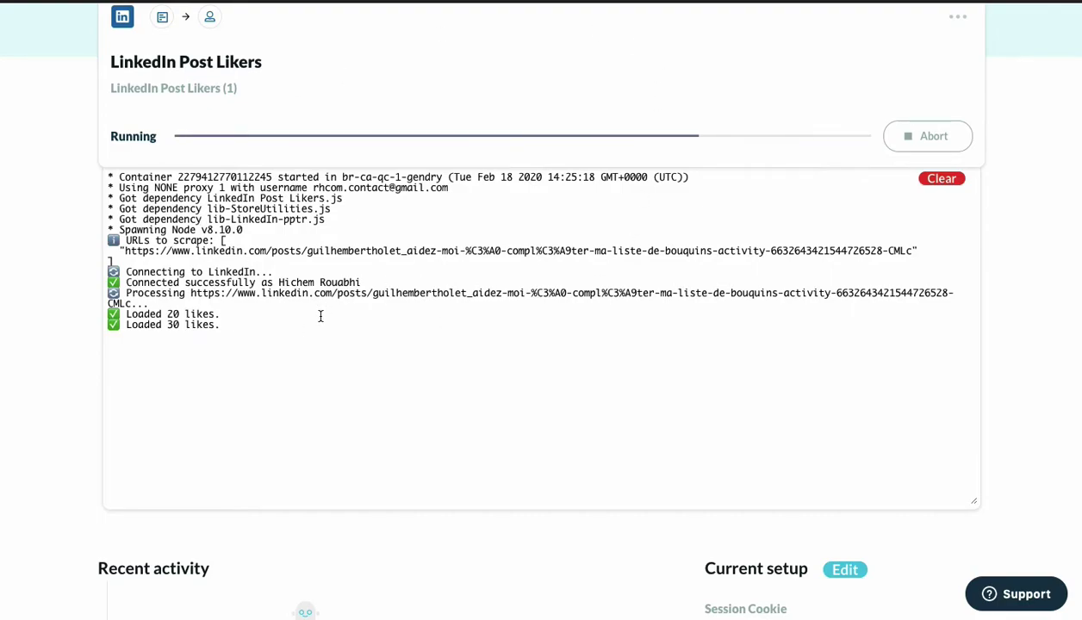
pyautogui.scroll(-1, 321, 316)
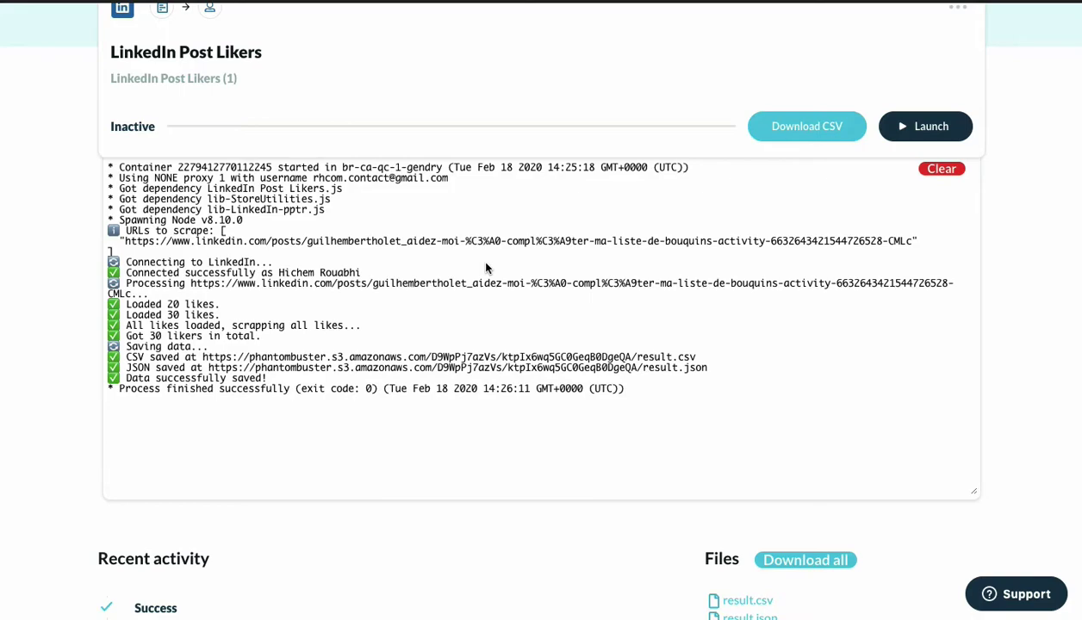
# Check the finished run's result.csv and result.json files, then show all open windows.
pyautogui.scroll(-4, 487, 269)
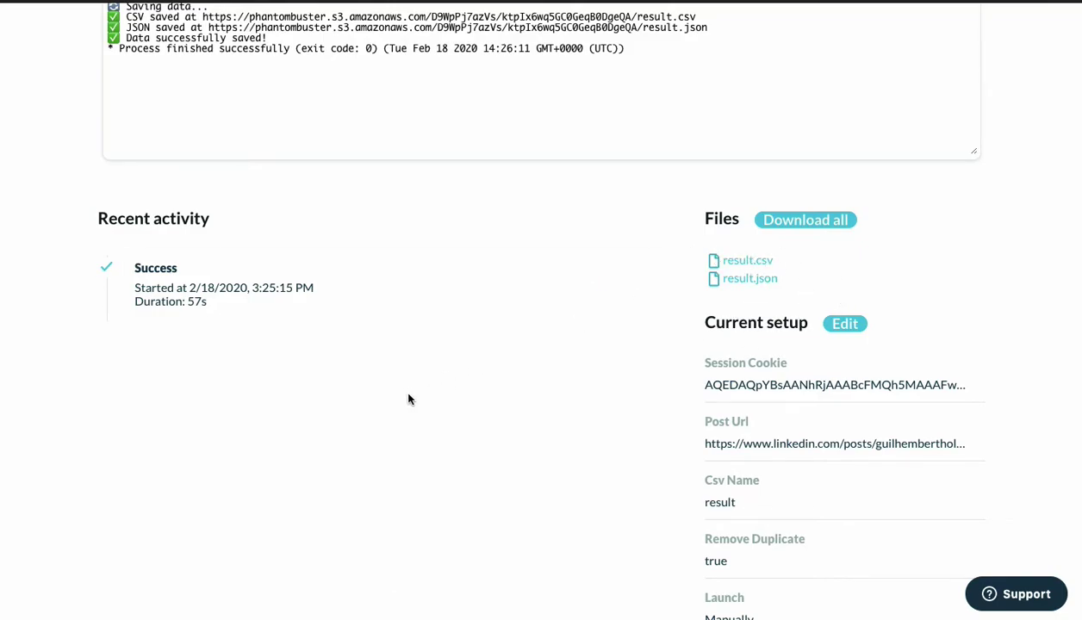
pyautogui.hotkey('ctrl', 'Up')
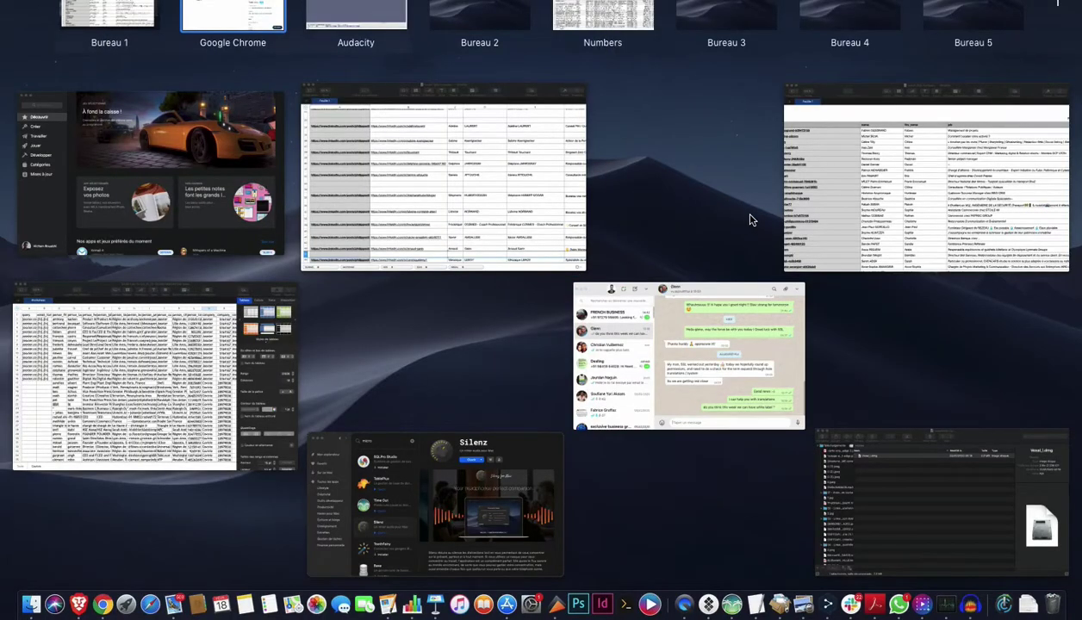
# In the result (52) sheet, inspect the job description in D6 and connection degrees in E4, E7, E9.
pyautogui.click(858, 203)
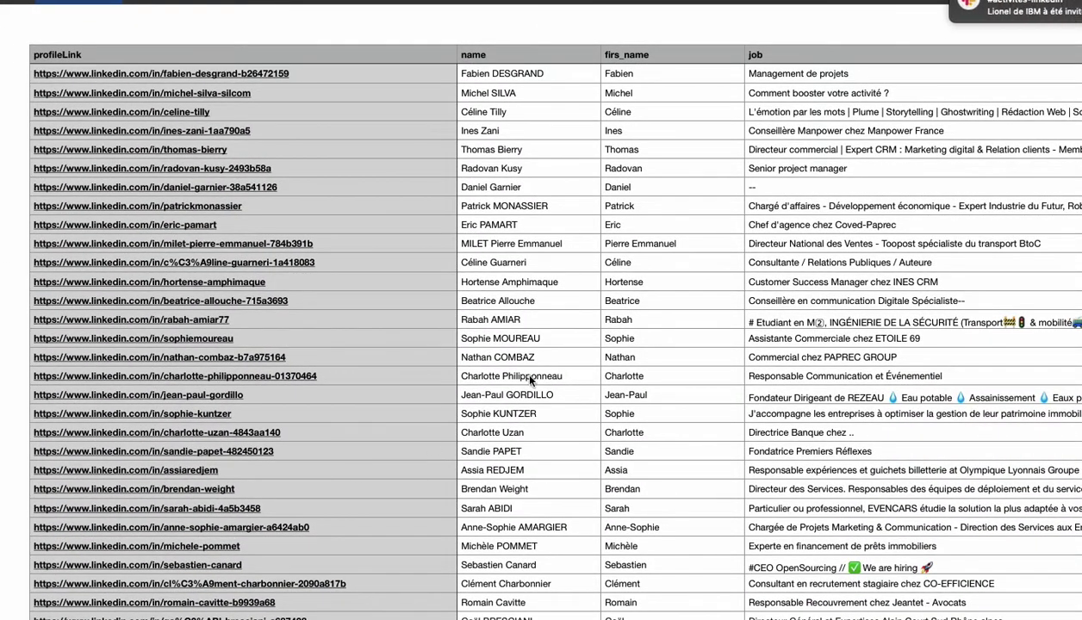
pyautogui.click(55, 54)
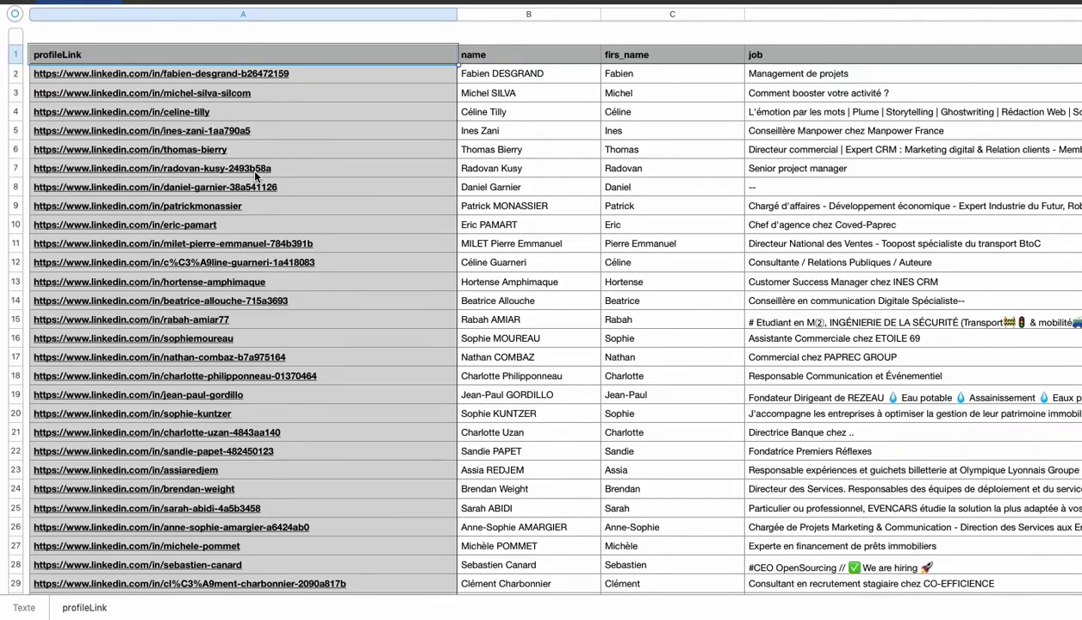
pyautogui.hscroll(8, 255, 176)
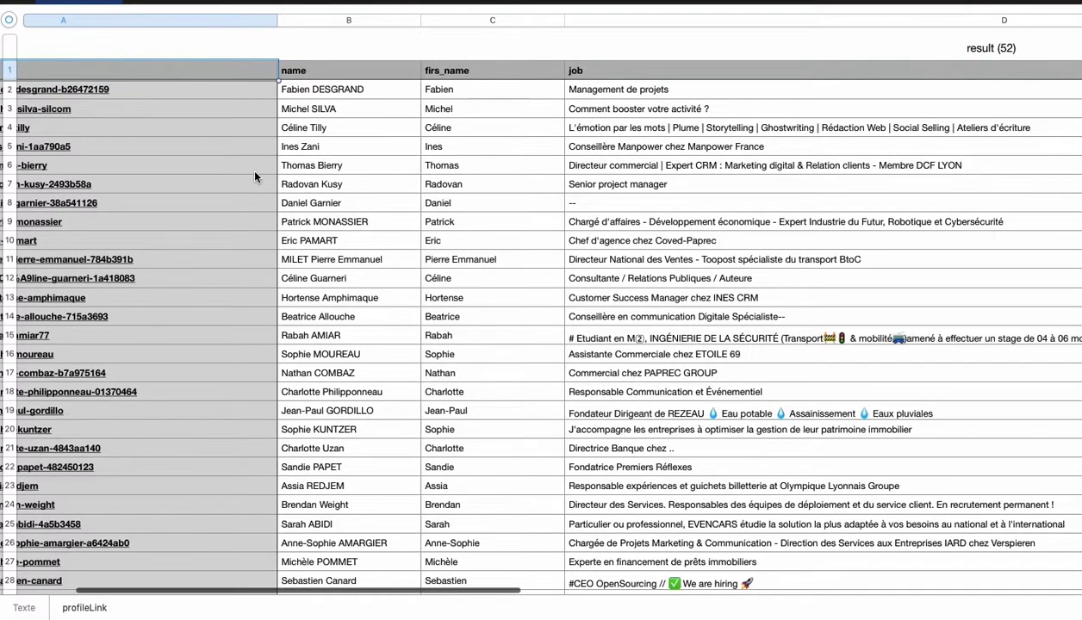
pyautogui.hscroll(6, 255, 175)
pyautogui.click(376, 173)
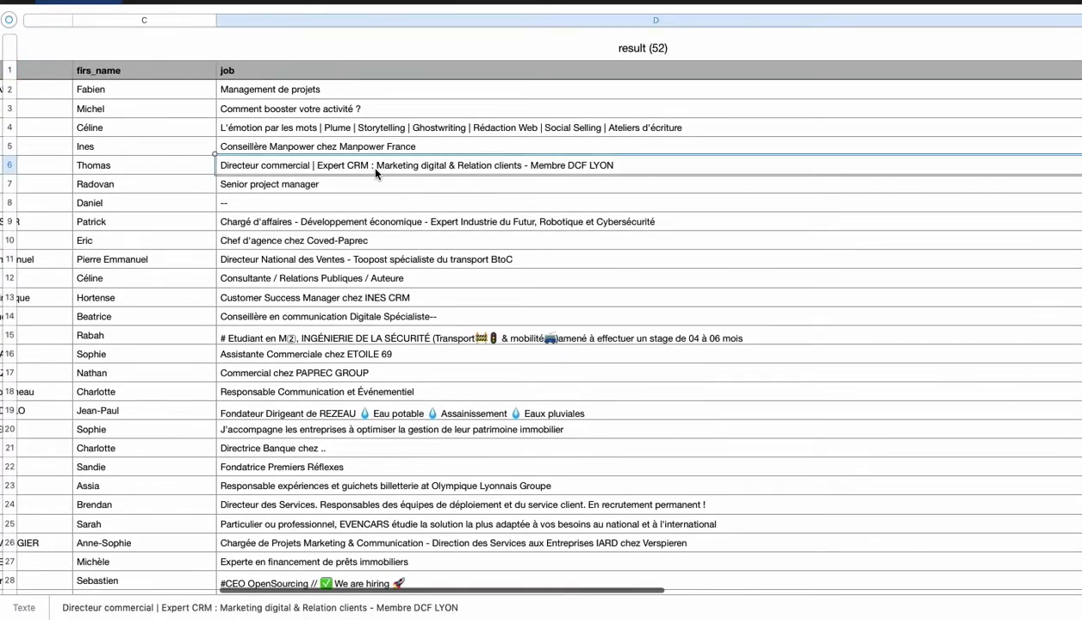
pyautogui.hscroll(15, 376, 172)
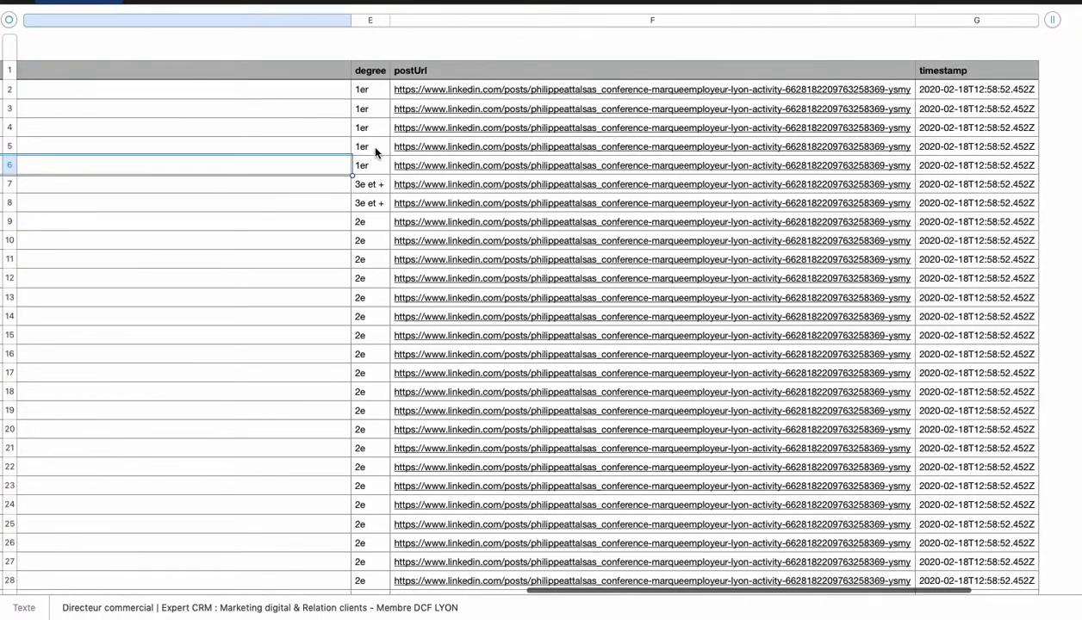
pyautogui.click(374, 127)
pyautogui.click(365, 186)
pyautogui.click(361, 225)
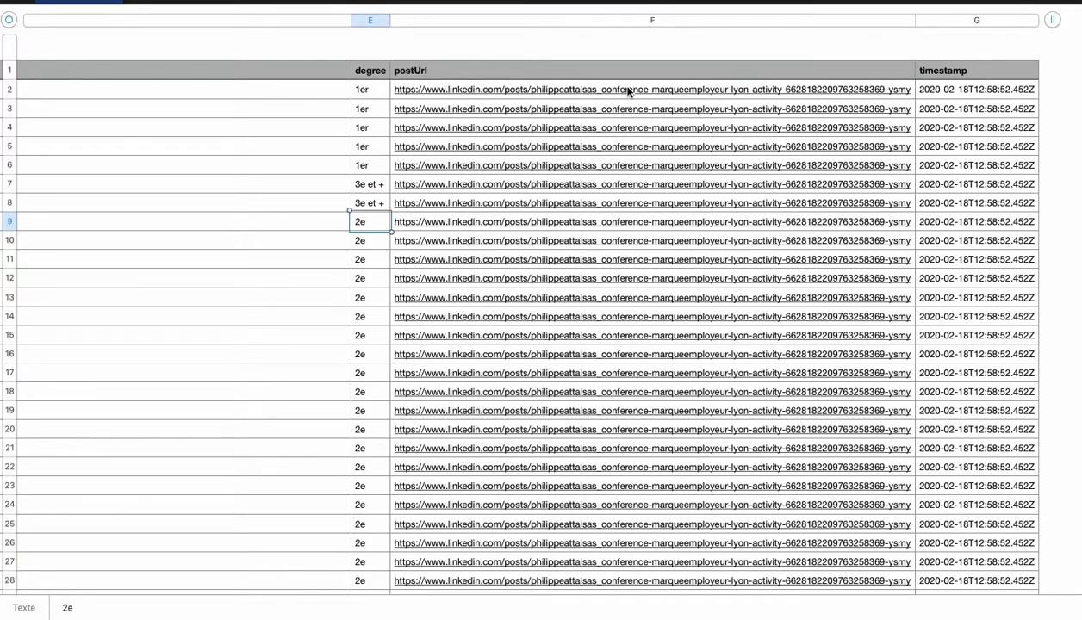
pyautogui.hscroll(3, 628, 89)
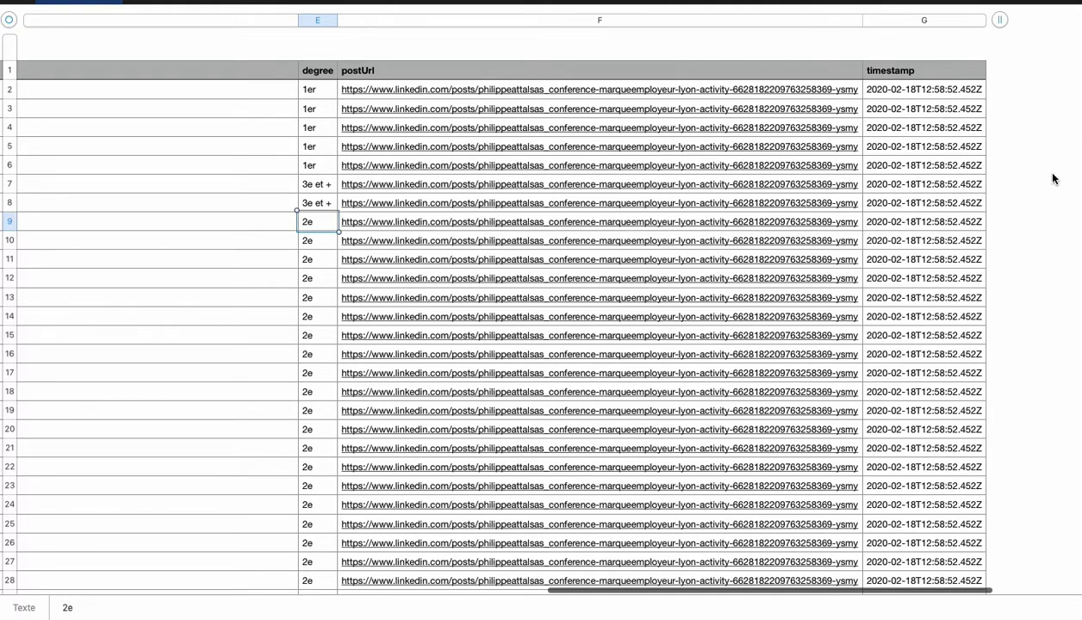
# Scroll through the scraped profiles and read the full job description in cell D44.
pyautogui.hscroll(-10, 190, 278)
pyautogui.hscroll(-10, 190, 279)
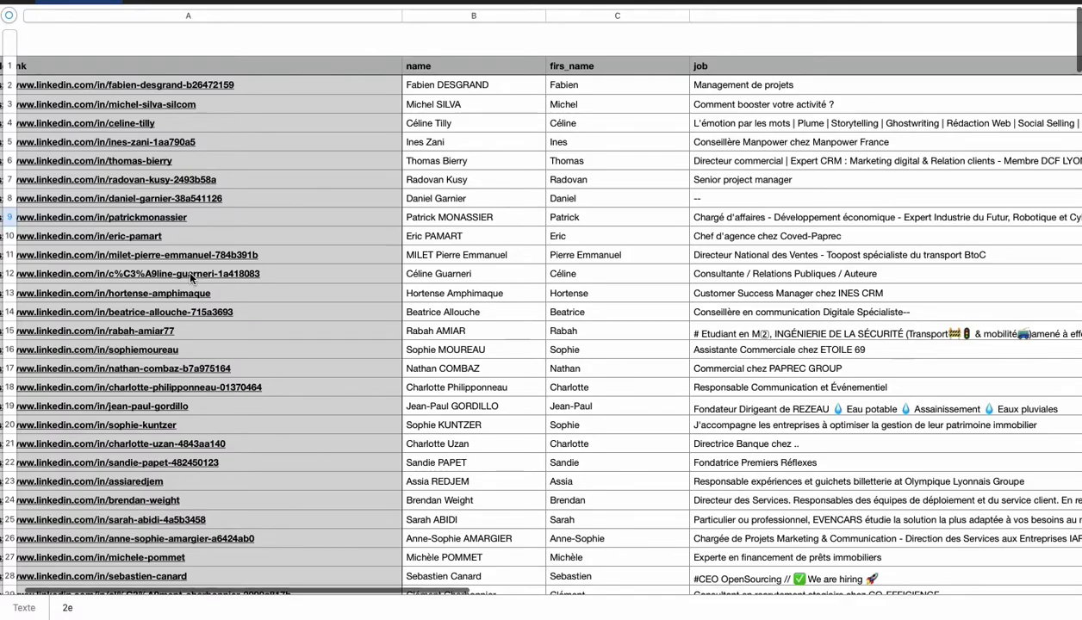
pyautogui.scroll(-5, 190, 278)
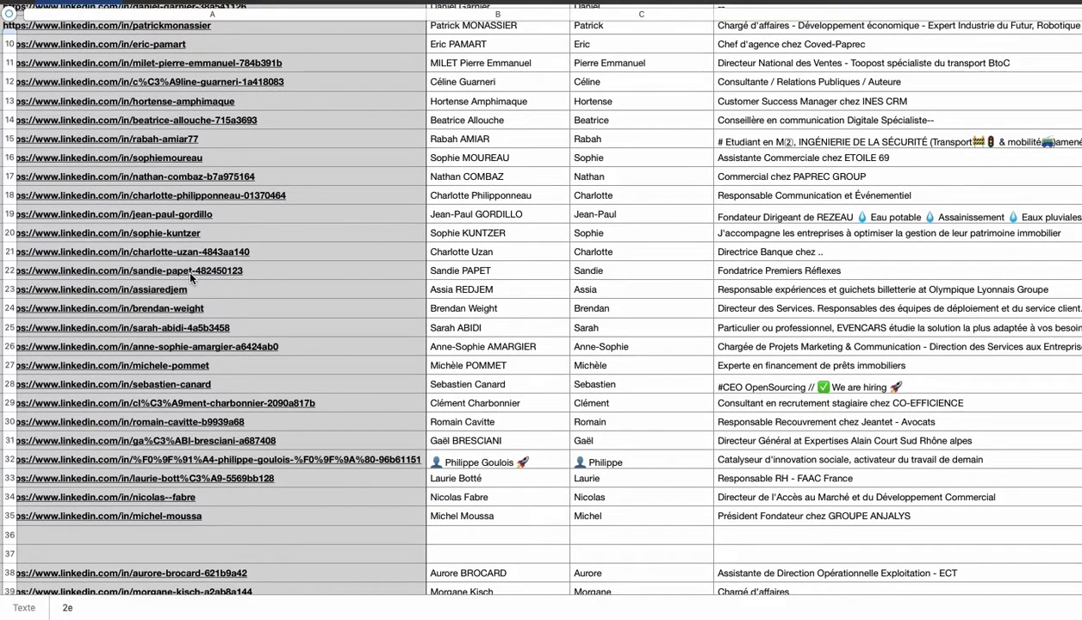
pyautogui.hscroll(-2, 191, 277)
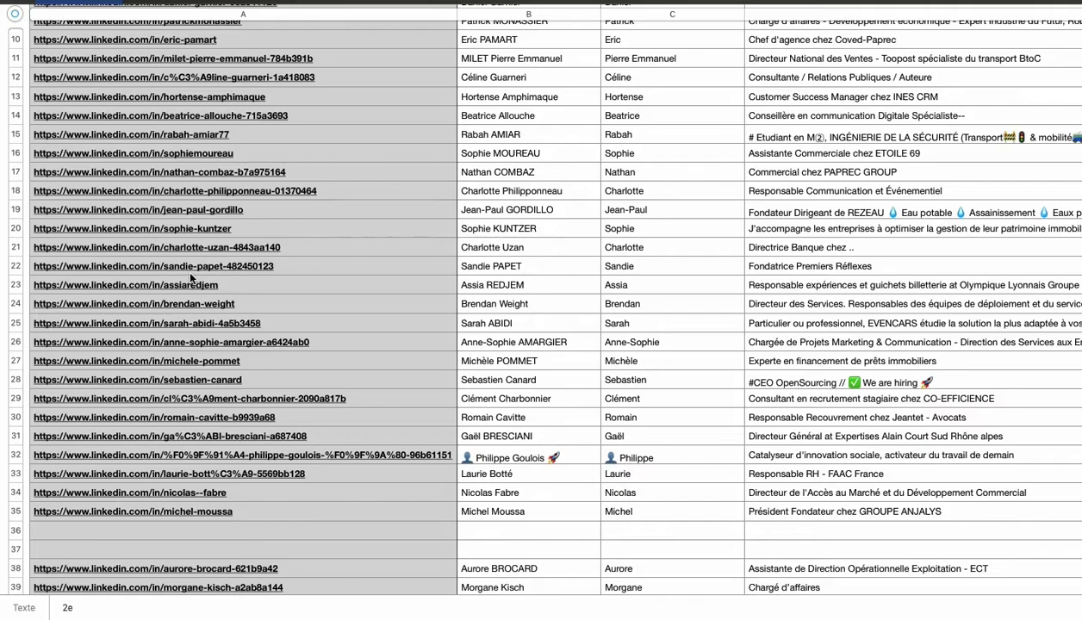
pyautogui.hscroll(5, 191, 277)
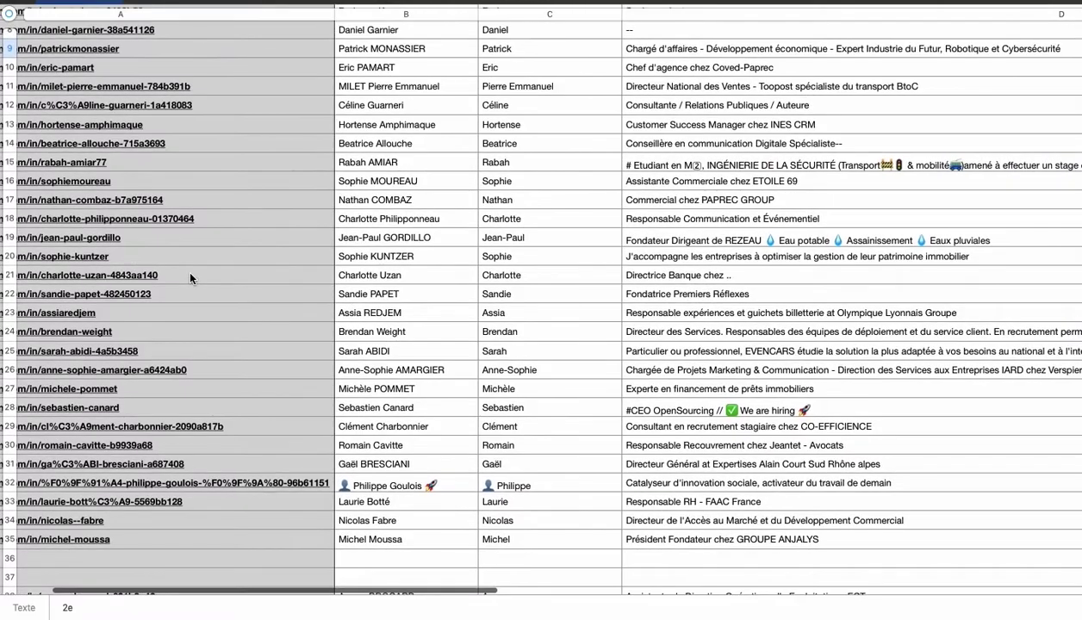
pyautogui.scroll(-3, 190, 277)
pyautogui.hscroll(2, 191, 278)
pyautogui.scroll(-5, 191, 277)
pyautogui.click(537, 317)
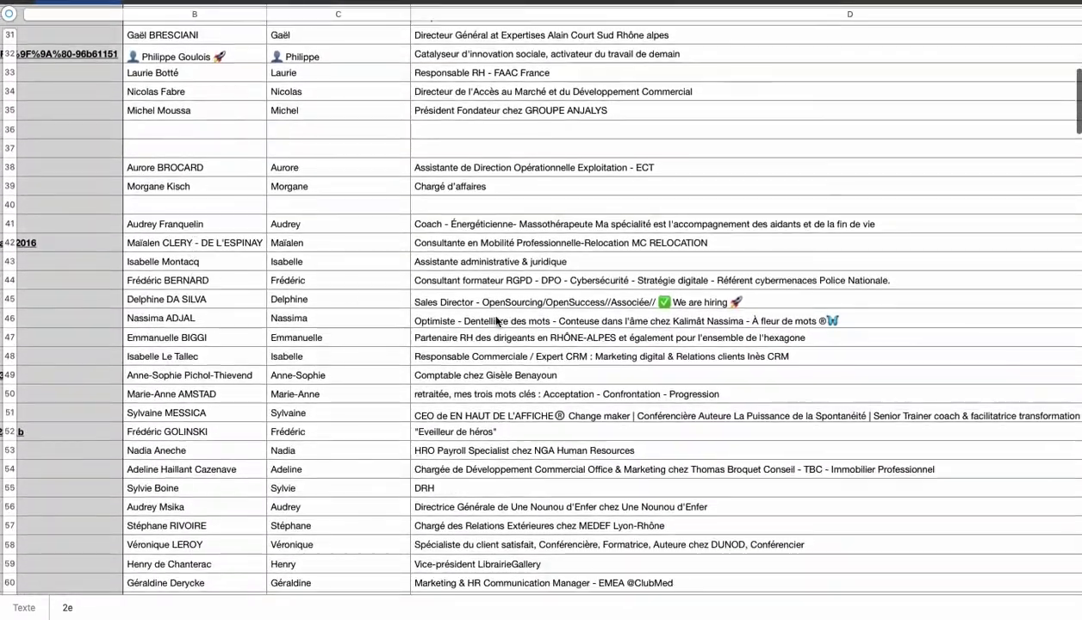
pyautogui.click(528, 280)
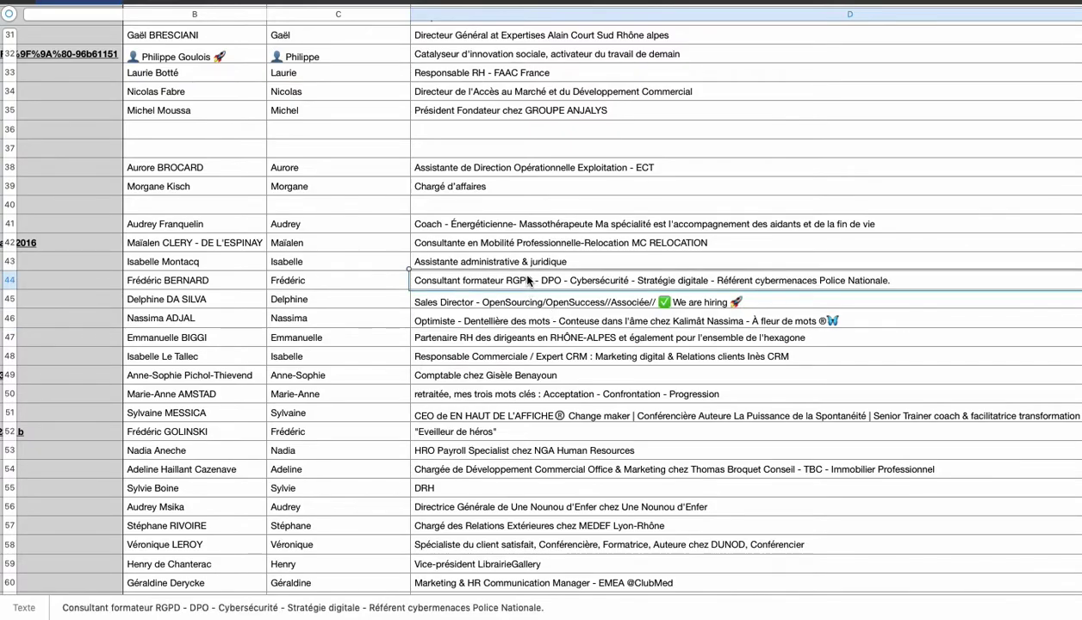
# Scroll down to the last profile row, 277, then switch back to the PhantomBuster browser.
pyautogui.scroll(-5, 517, 280)
pyautogui.hscroll(-6, 158, 229)
pyautogui.scroll(1, 158, 229)
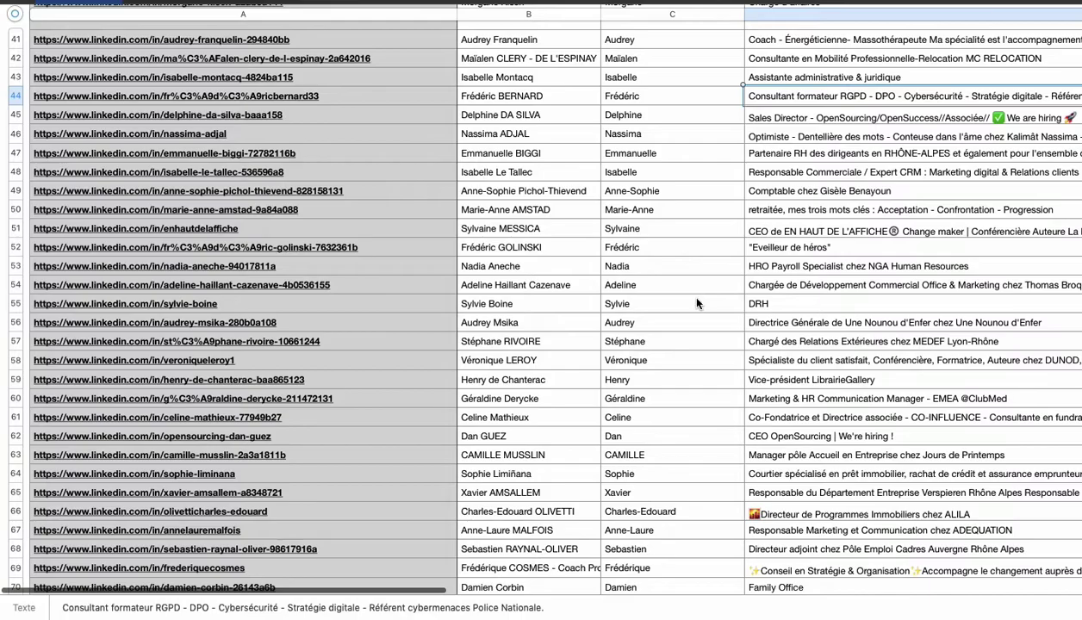
pyautogui.hscroll(6, 697, 302)
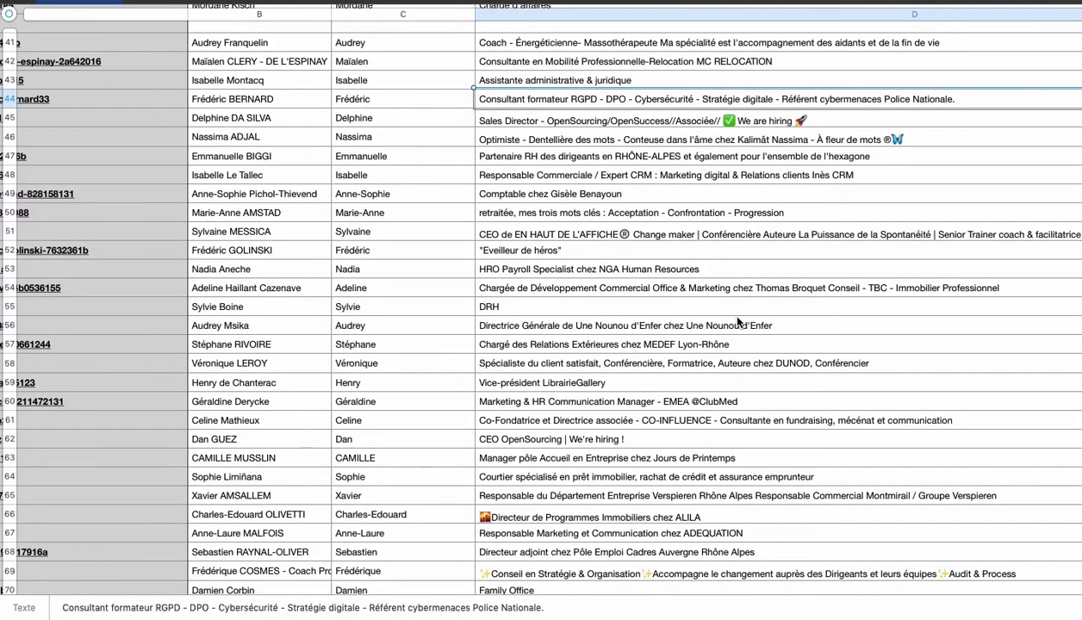
pyautogui.scroll(-10, 738, 322)
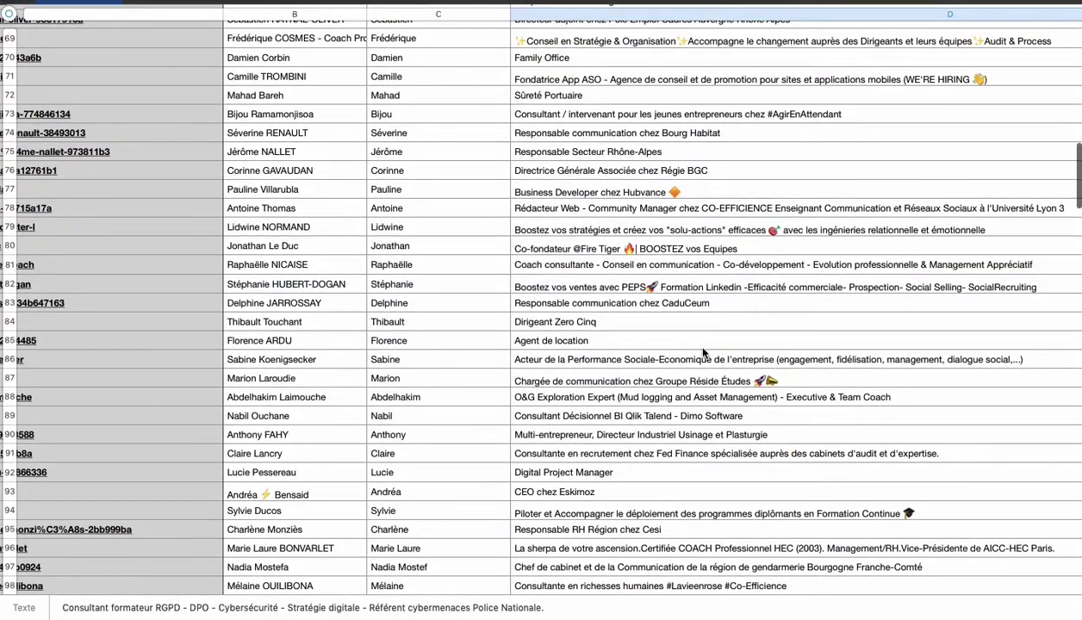
pyautogui.scroll(-7, 698, 358)
pyautogui.hscroll(-2, 691, 366)
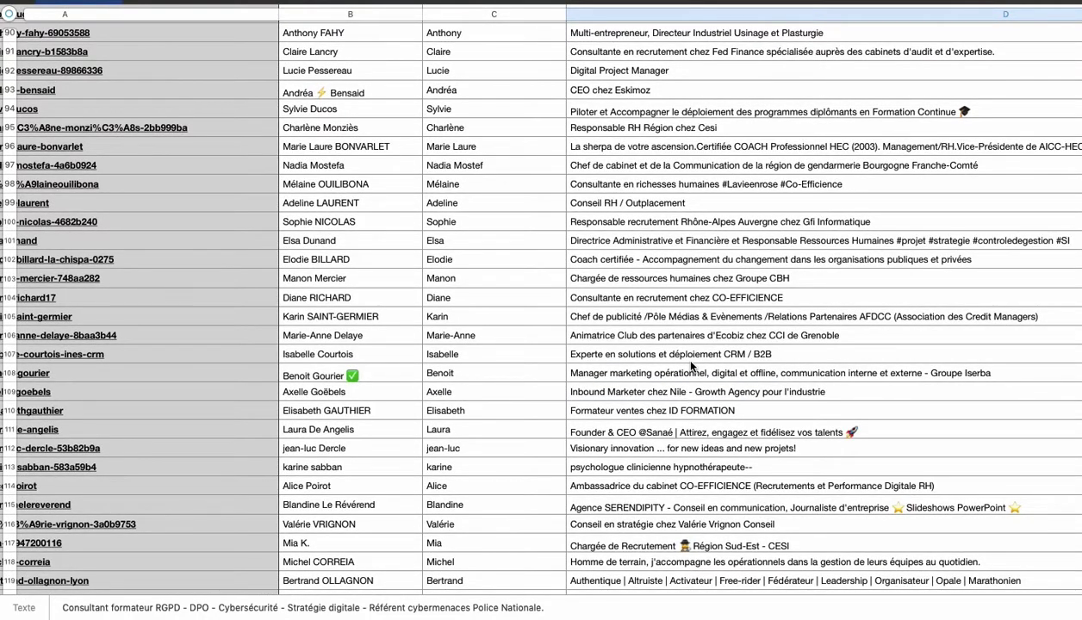
pyautogui.scroll(-18, 691, 366)
pyautogui.hscroll(-2, 691, 367)
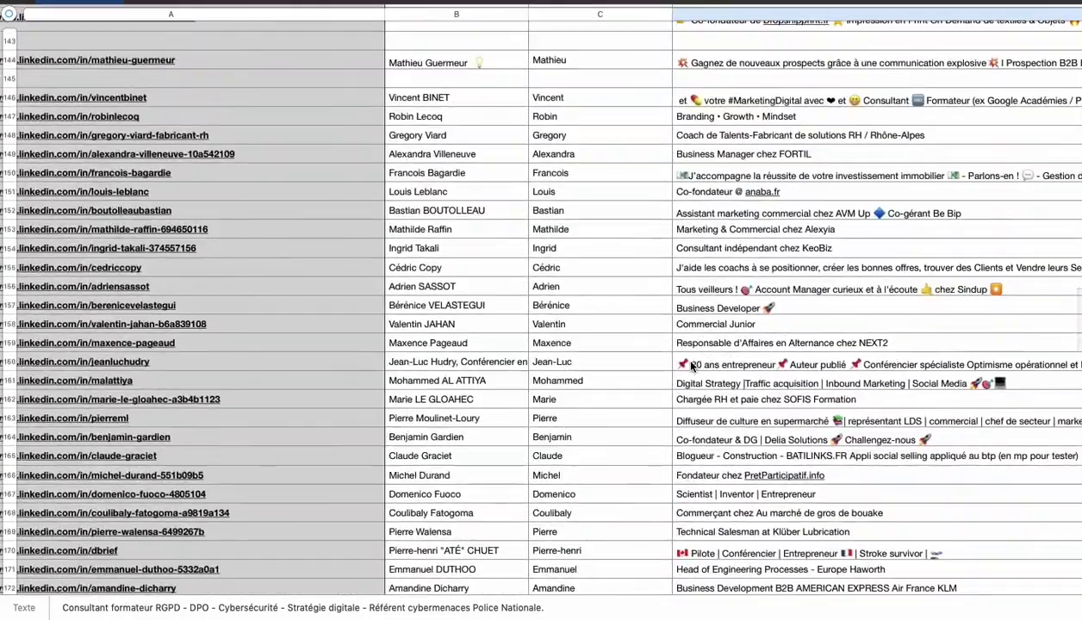
pyautogui.scroll(-20, 691, 366)
pyautogui.hscroll(-2, 691, 366)
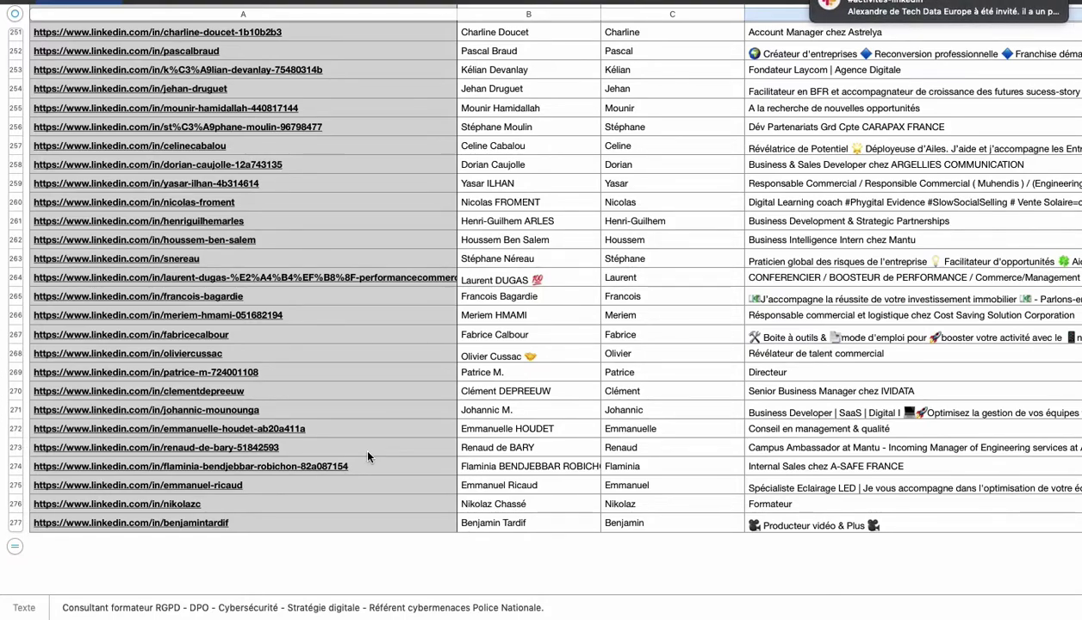
pyautogui.hotkey('ctrl', 'Up')
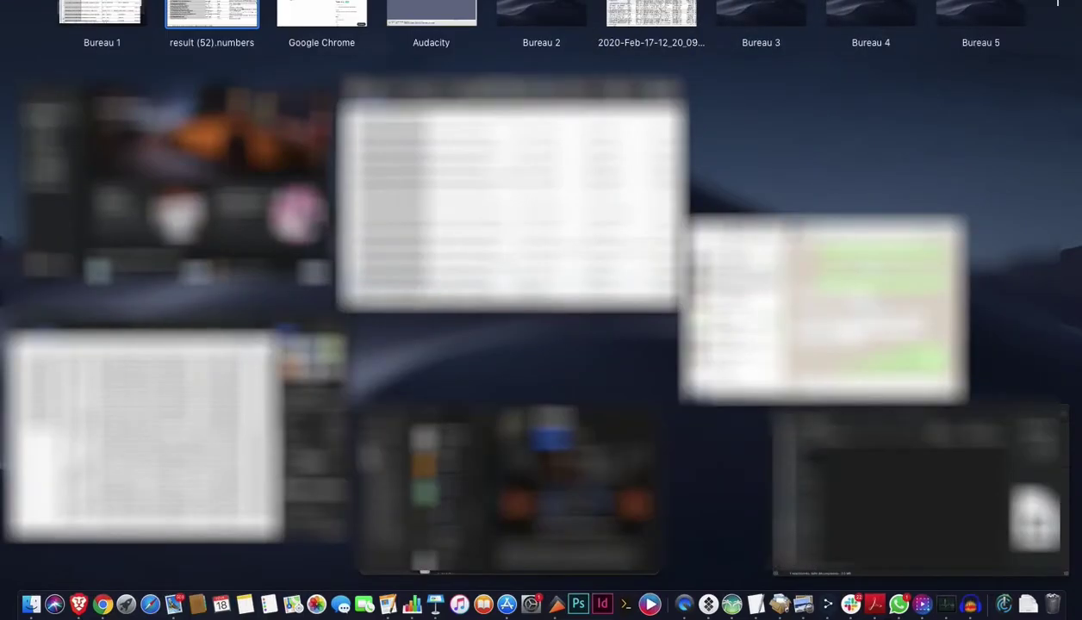
pyautogui.click(315, 18)
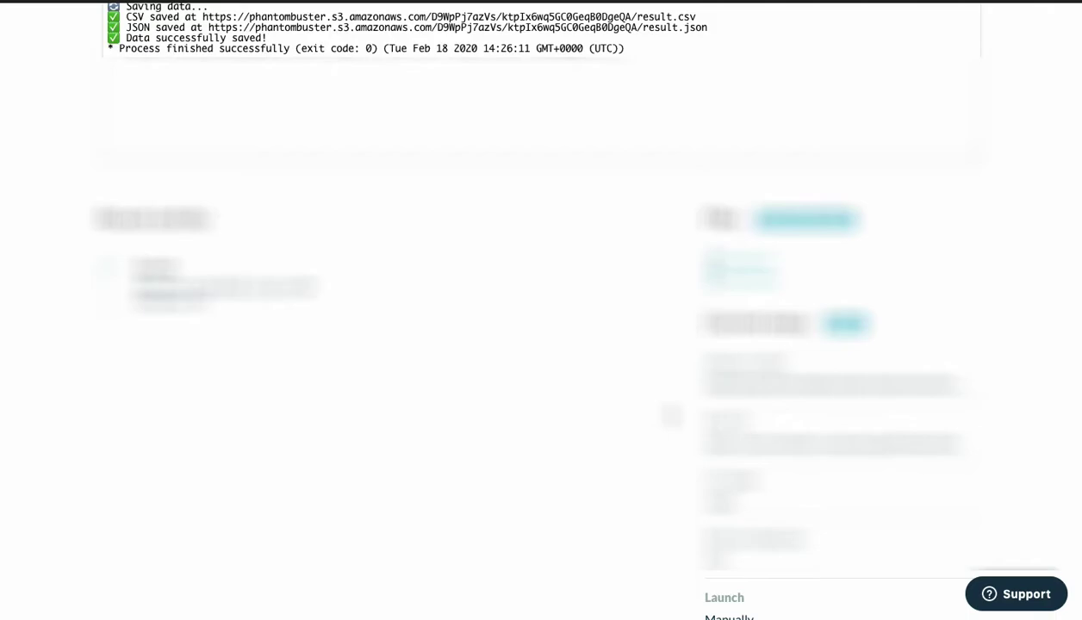
# Scroll the Post Likers phantom page to review its completed log and result files.
pyautogui.scroll(5, 670, 415)
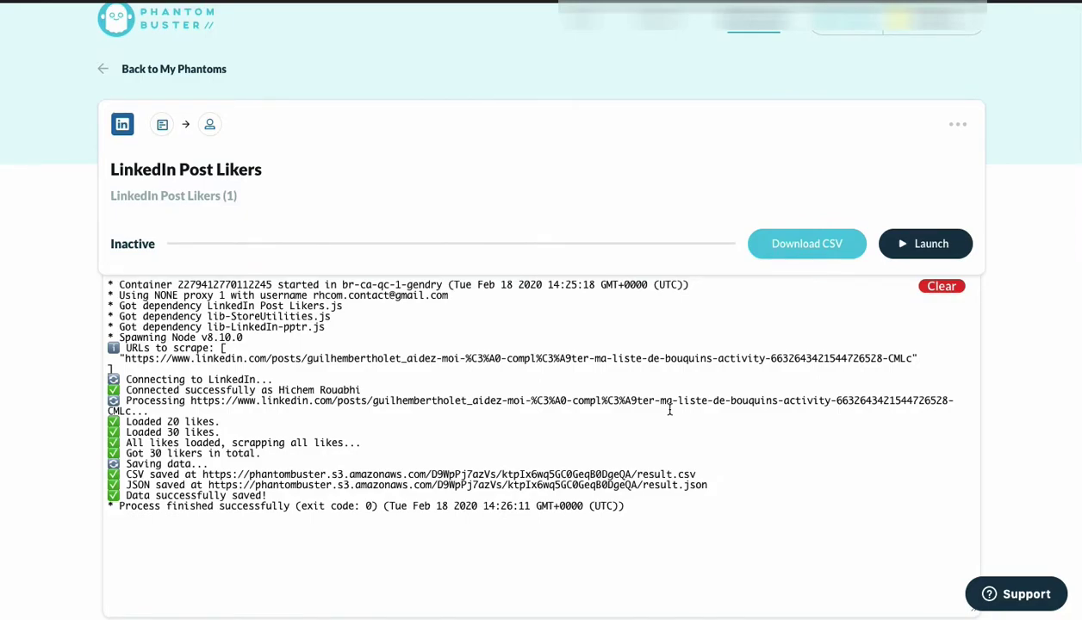
pyautogui.scroll(-5, 669, 411)
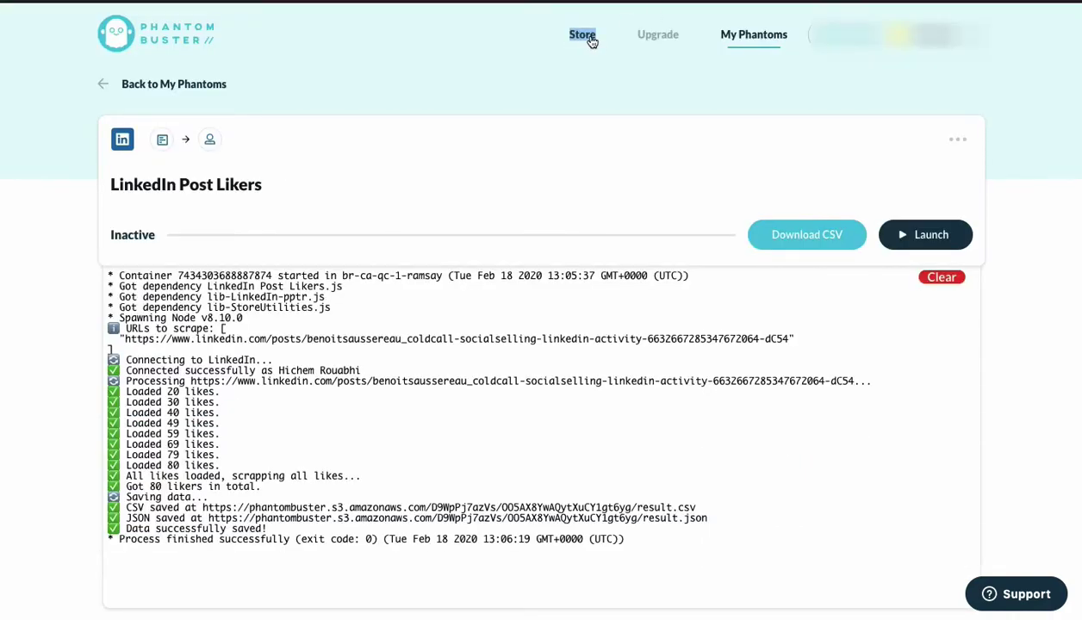
# Open the phantom Store and filter it to the LinkedIn category.
pyautogui.click(591, 41)
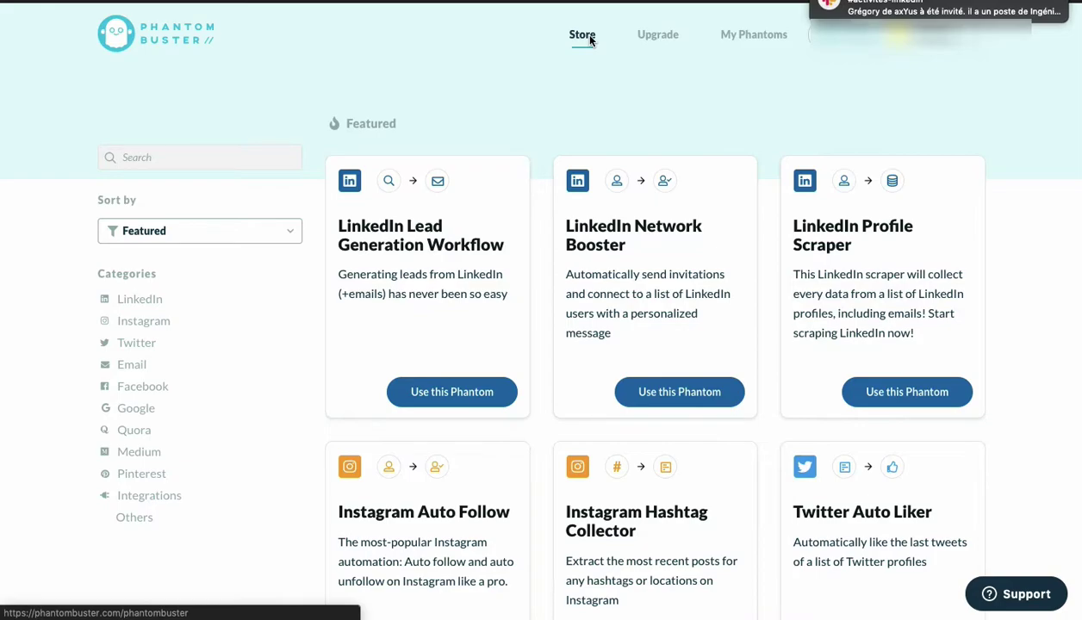
pyautogui.scroll(-4, 522, 148)
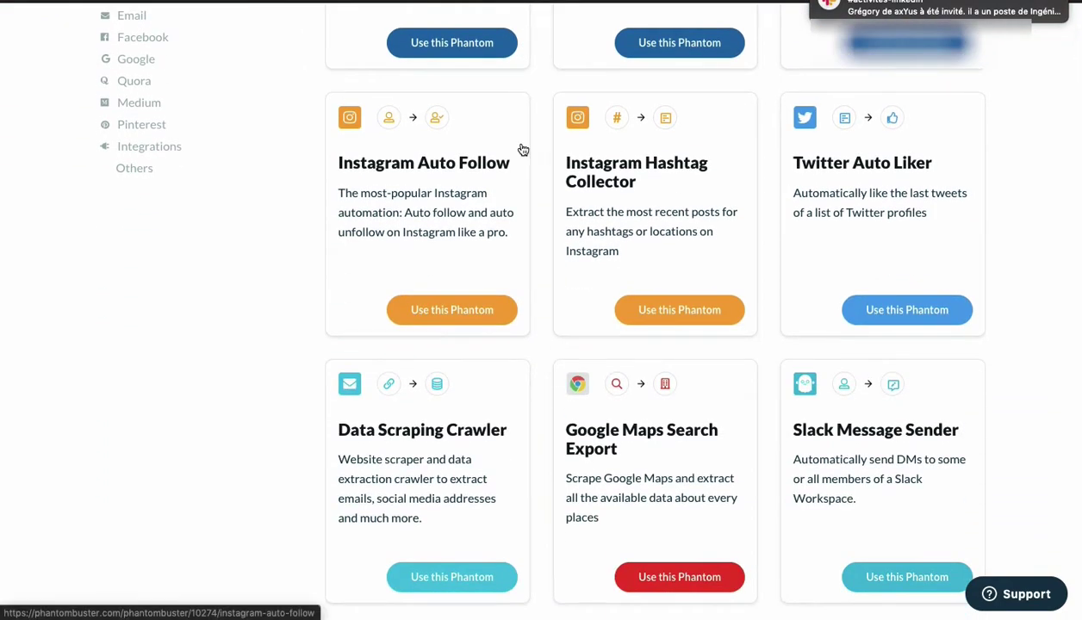
pyautogui.scroll(4, 522, 148)
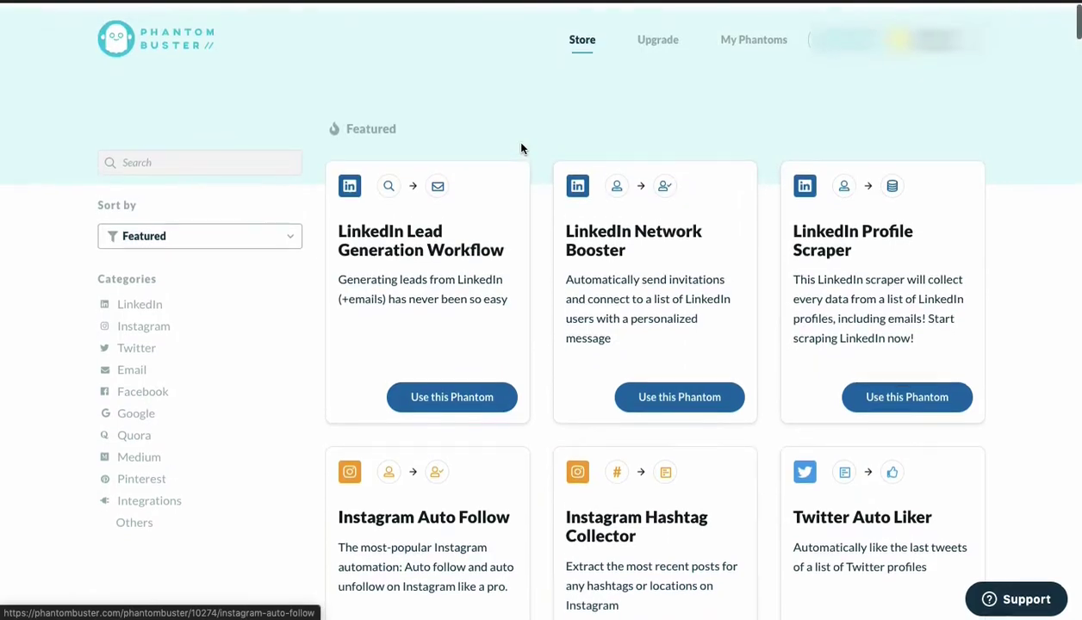
pyautogui.click(142, 300)
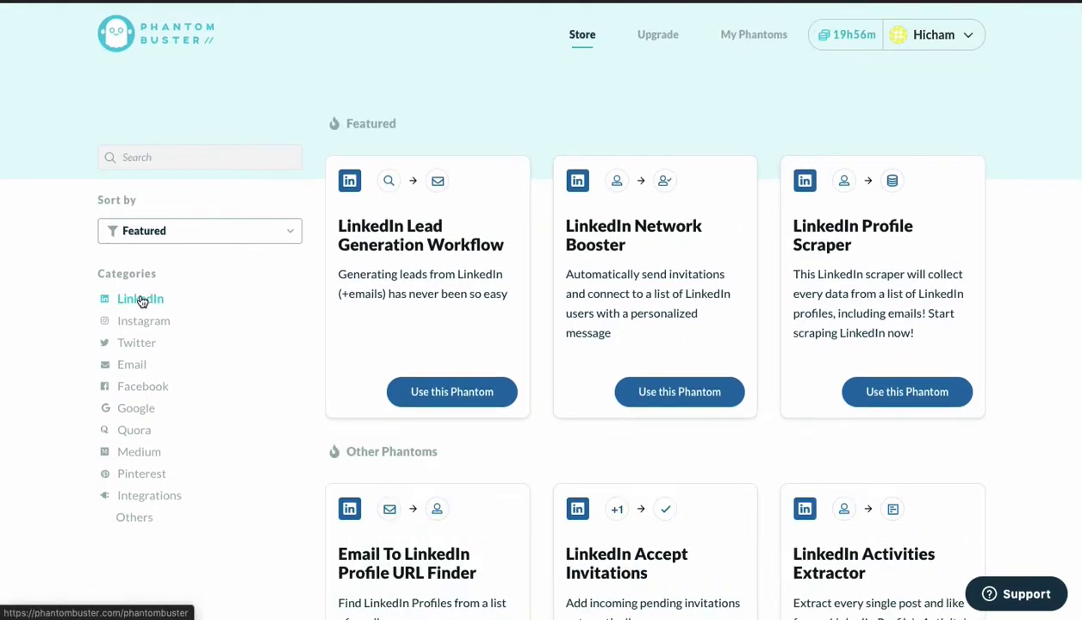
# Browse the LinkedIn phantoms and start setting up the LinkedIn Profile Scraper.
pyautogui.scroll(-2, 535, 343)
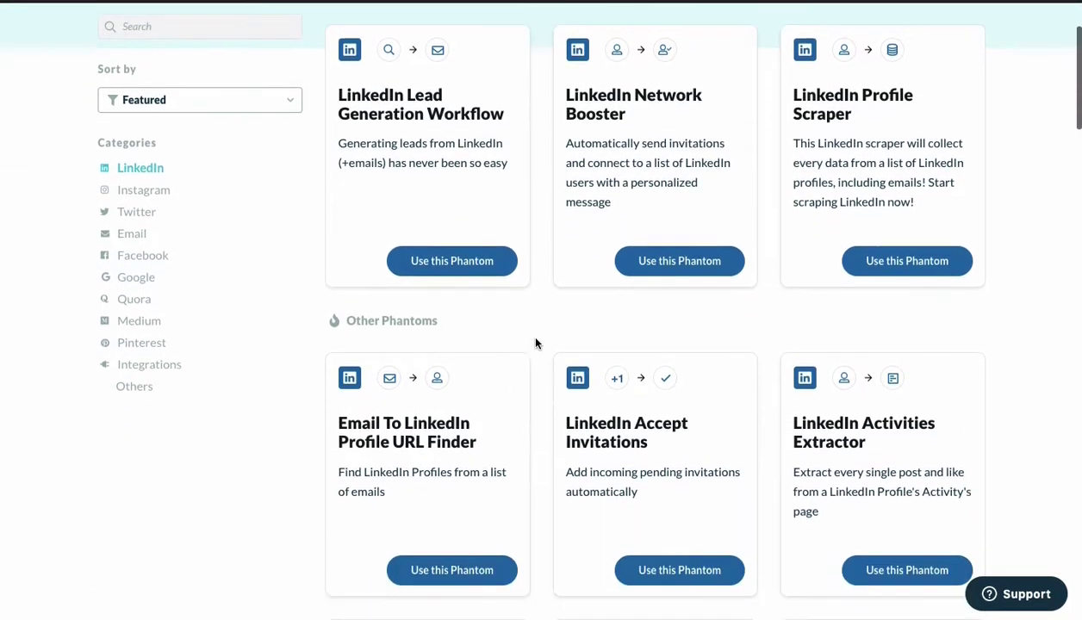
pyautogui.scroll(-1, 535, 343)
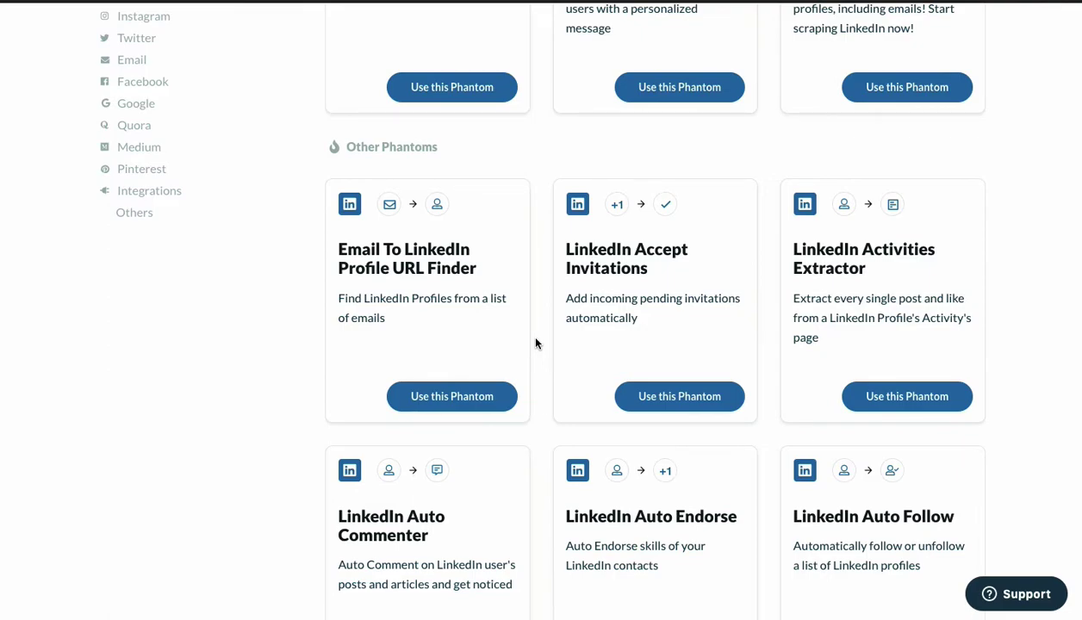
pyautogui.scroll(-4, 535, 343)
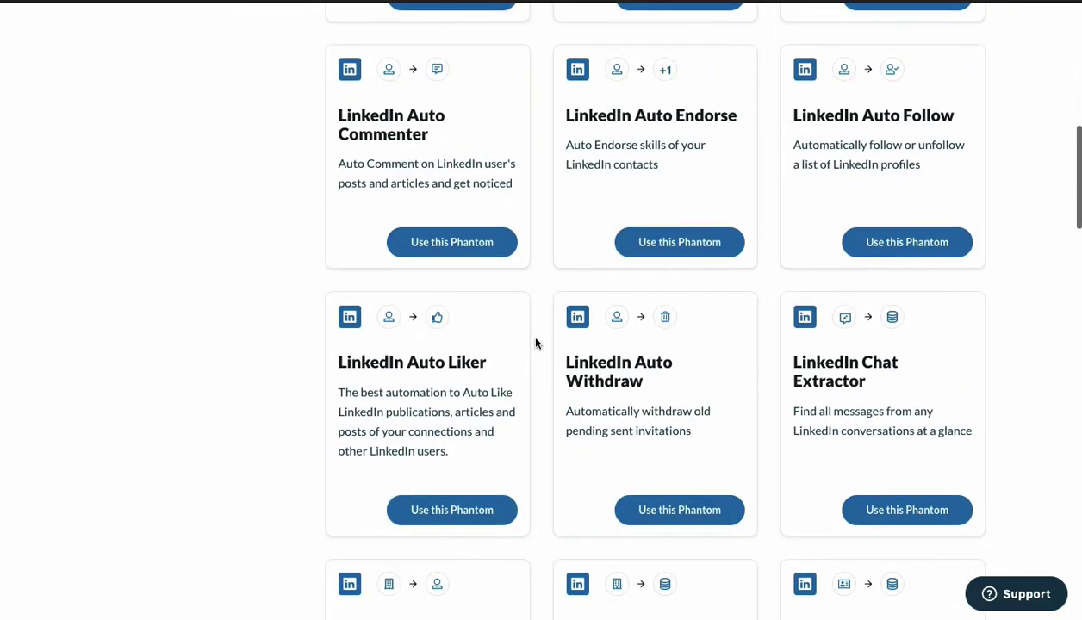
pyautogui.scroll(-2, 535, 343)
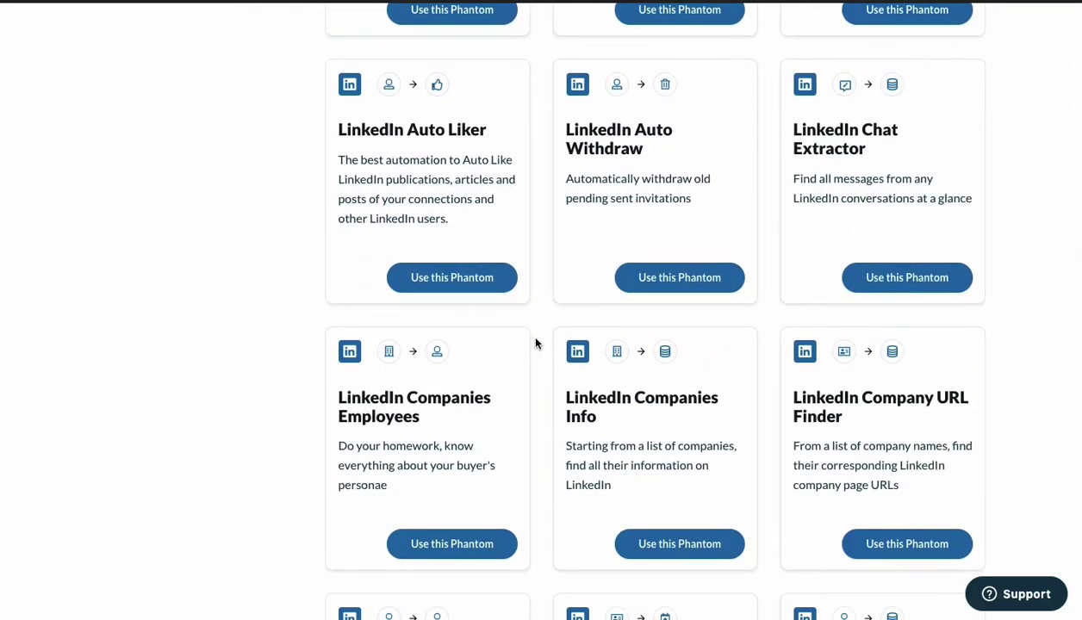
pyautogui.scroll(-2, 535, 343)
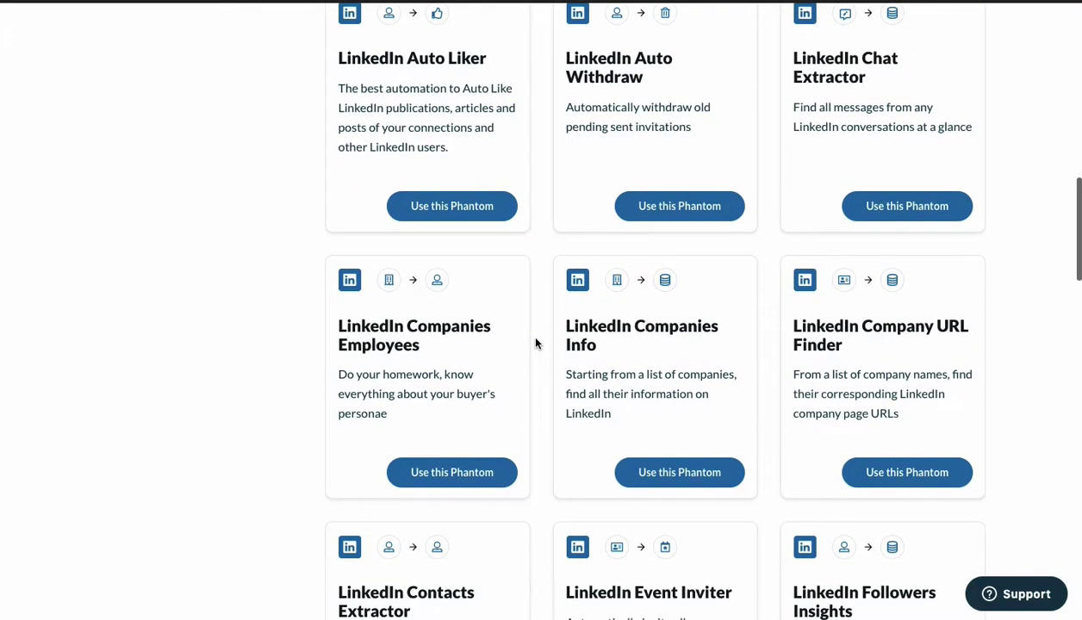
pyautogui.scroll(10, 535, 343)
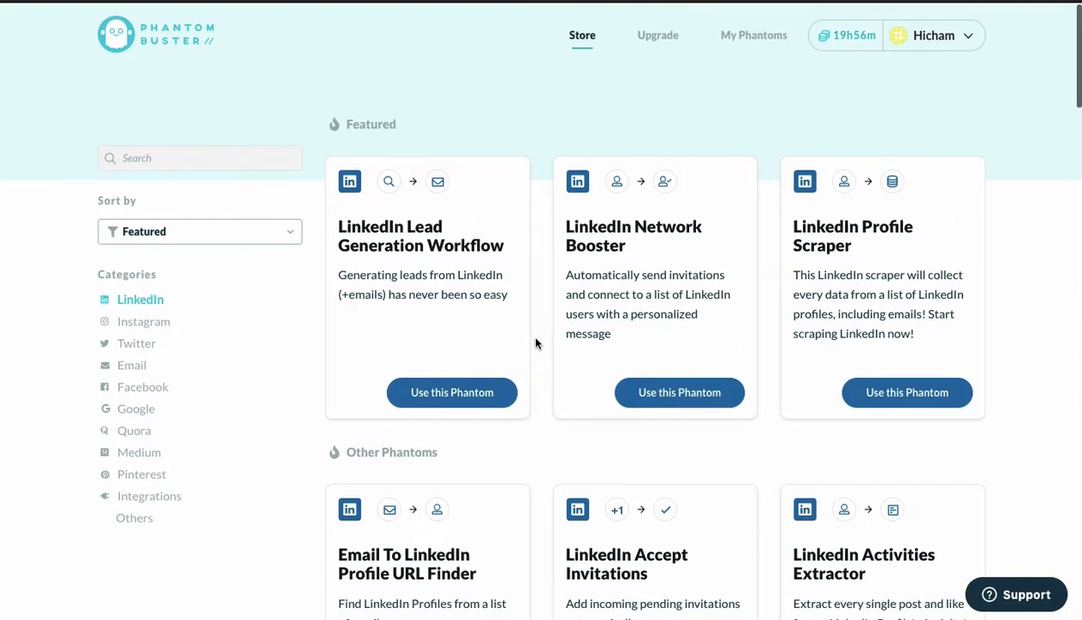
pyautogui.scroll(-1, 535, 343)
pyautogui.scroll(1, 535, 343)
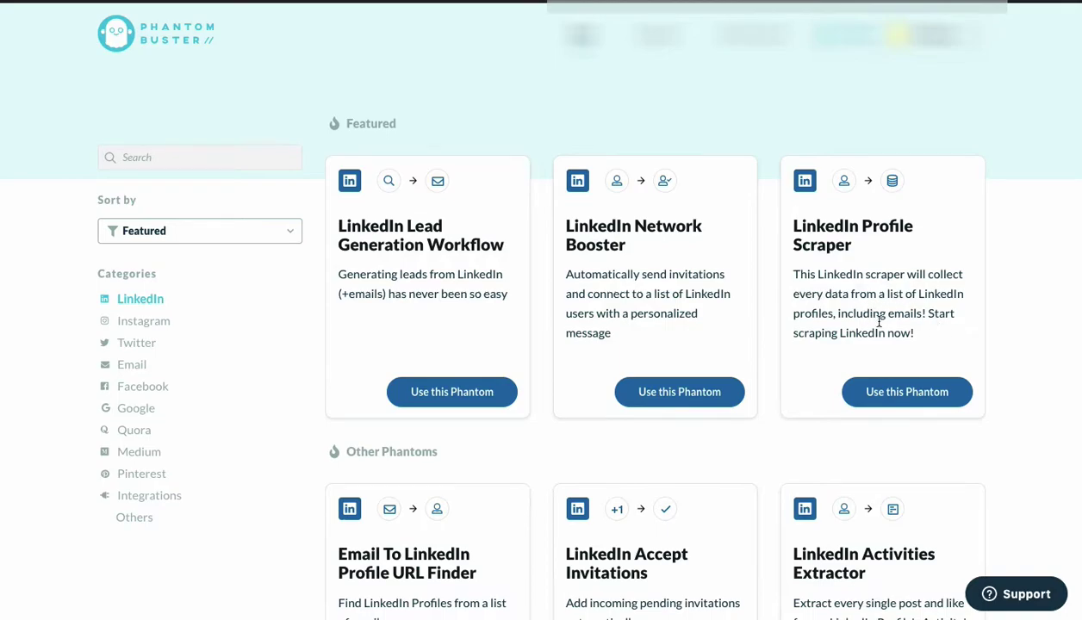
pyautogui.click(890, 389)
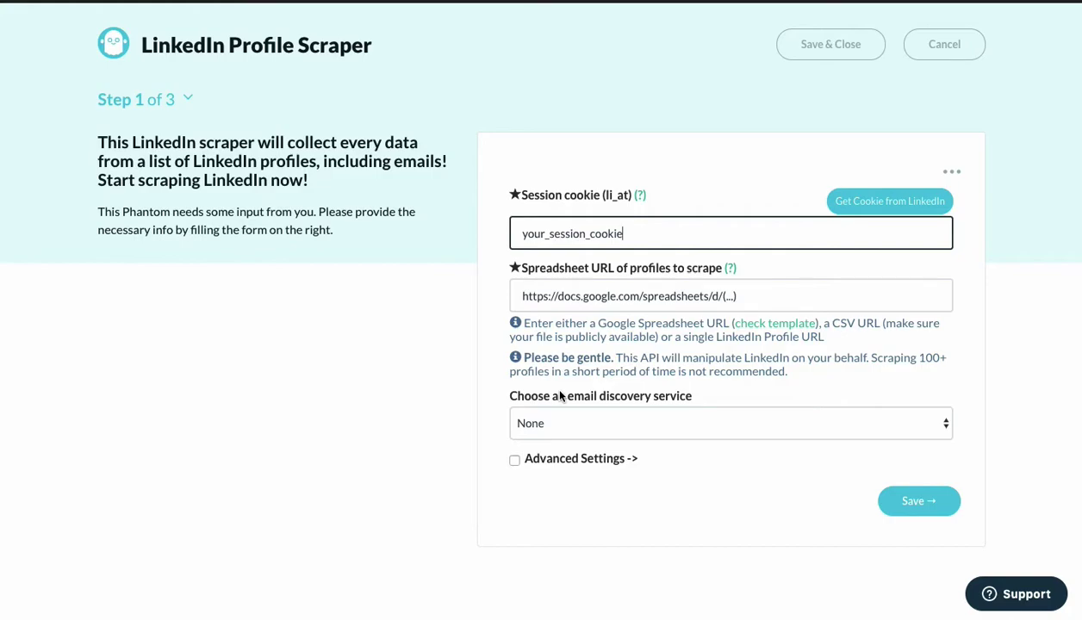
# Auto-fill the LinkedIn session cookie and begin editing the spreadsheet URL field.
pyautogui.click(865, 209)
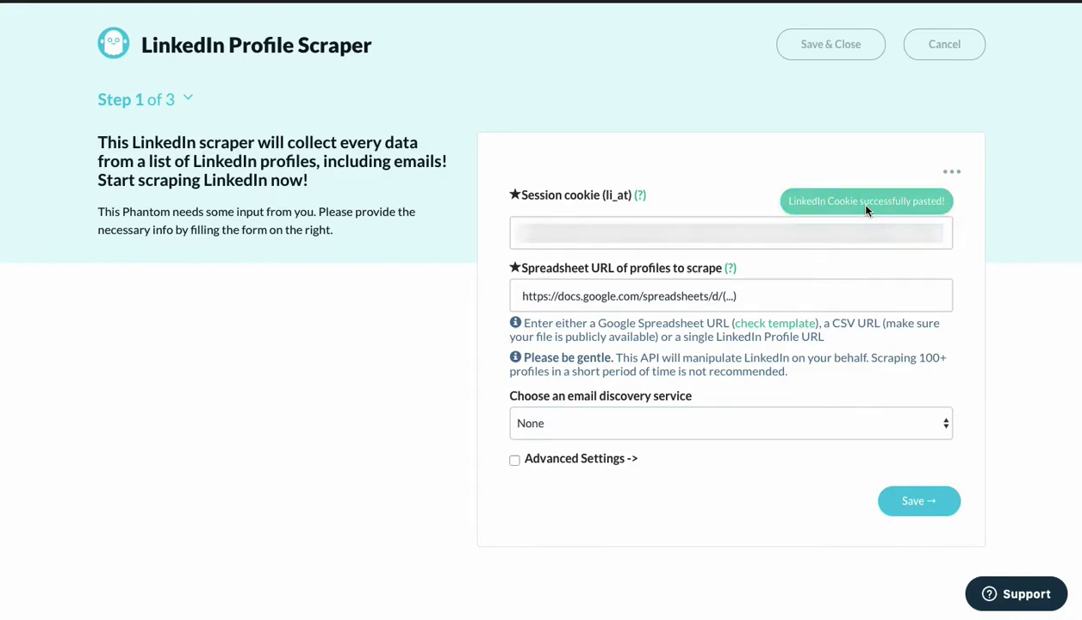
pyautogui.click(614, 293)
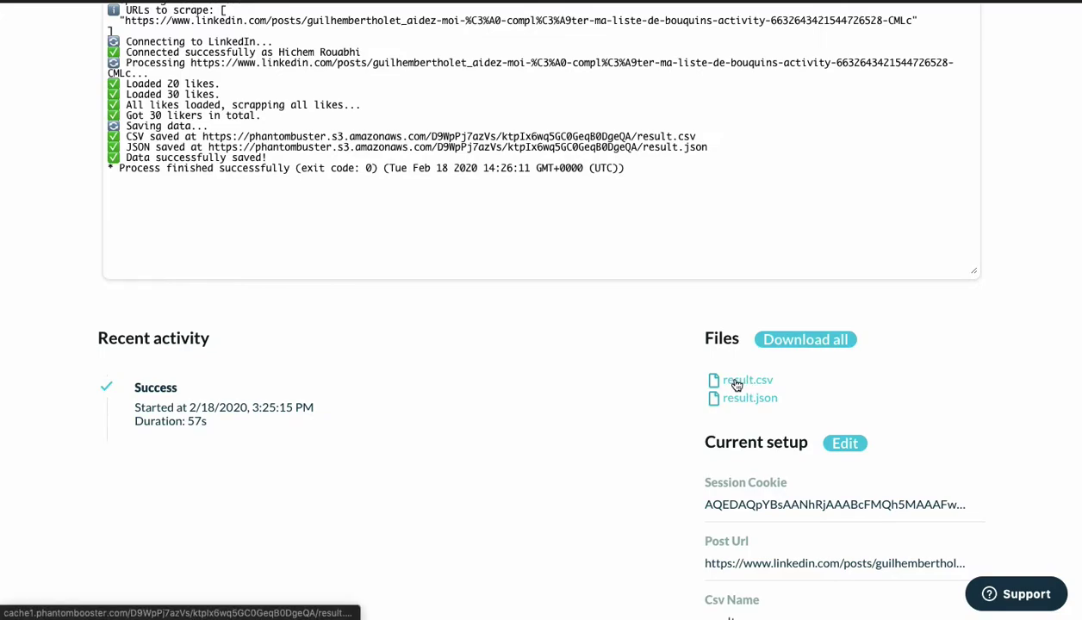
# Copy the result.csv link address and paste it as the scraper's spreadsheet URL of profiles.
pyautogui.rightClick(726, 385)
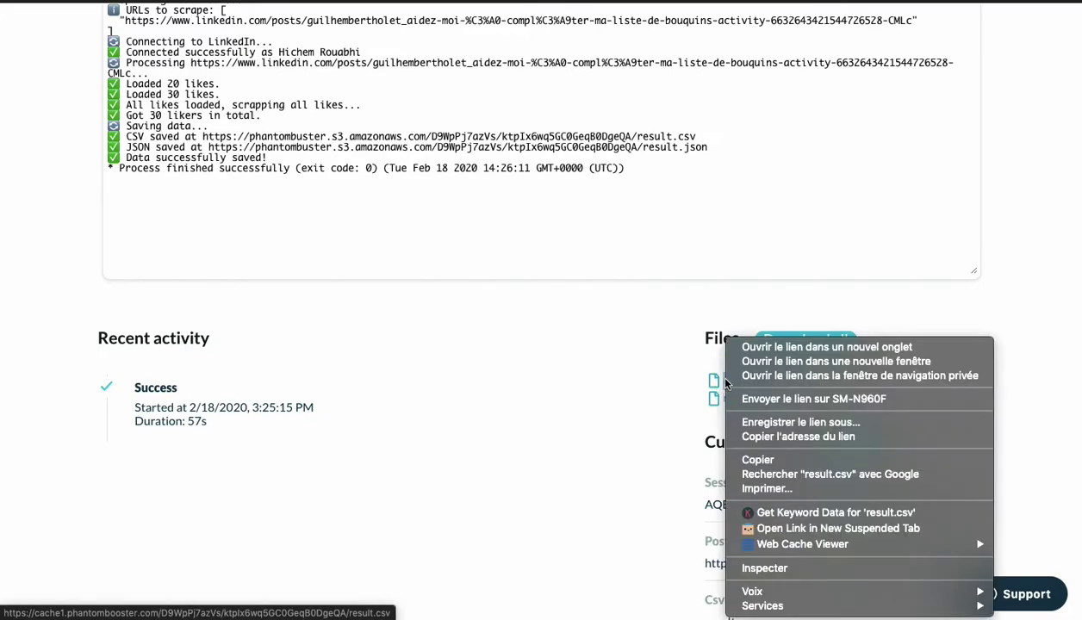
pyautogui.click(799, 436)
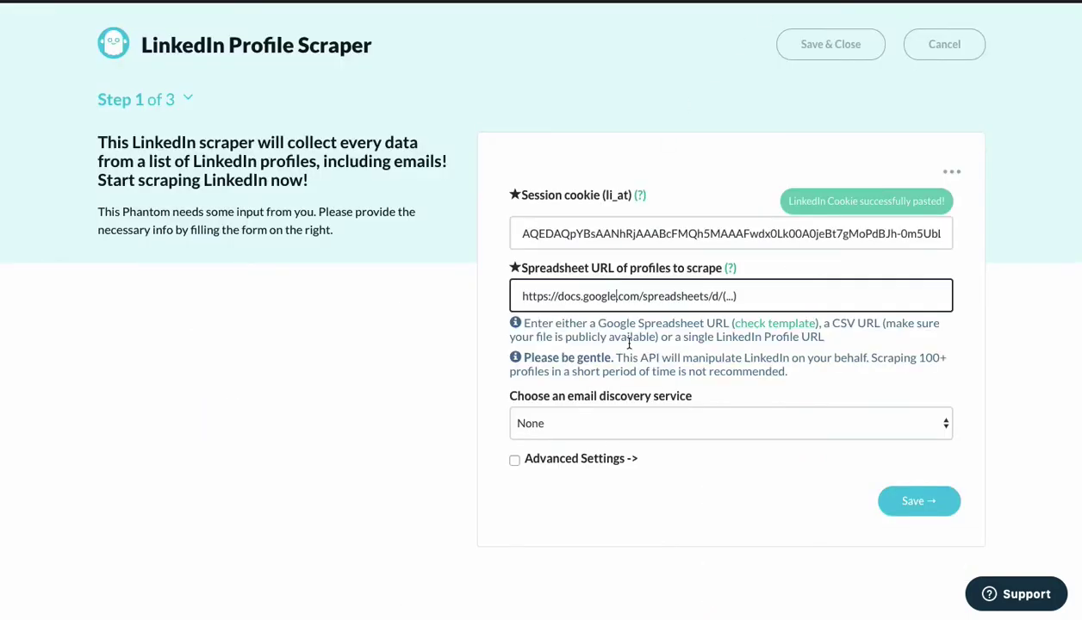
pyautogui.tripleClick(747, 299)
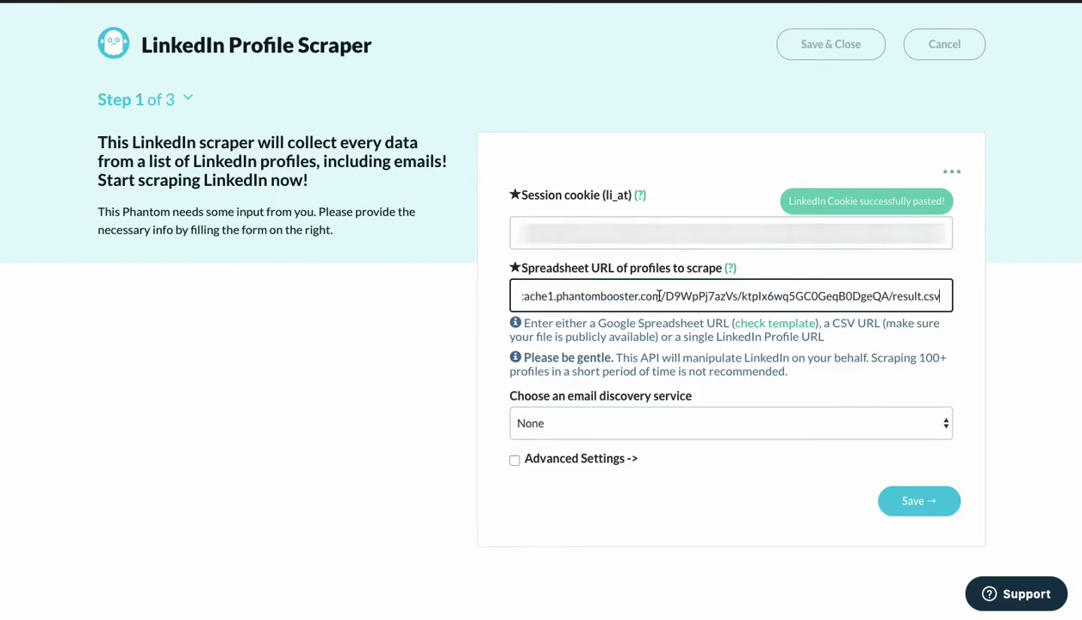
pyautogui.click(423, 439)
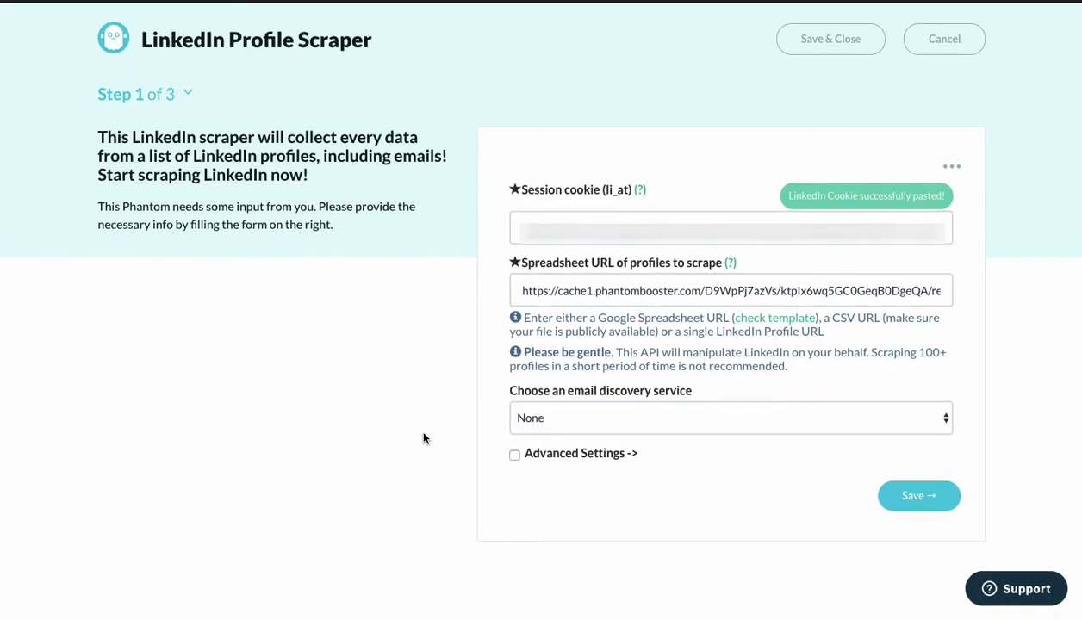
pyautogui.click(647, 430)
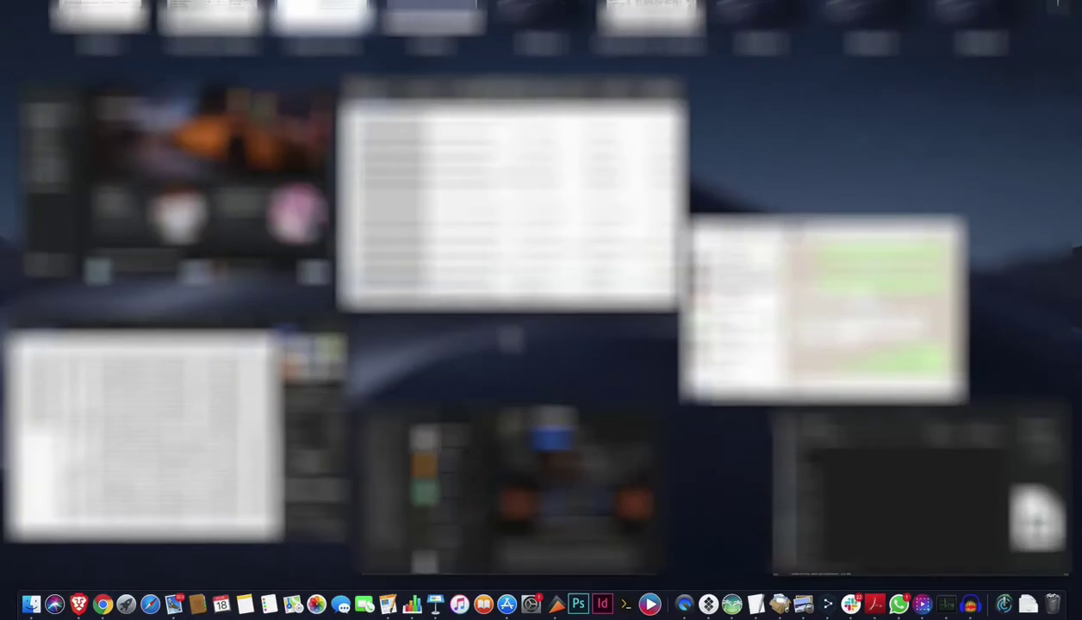
# Look over the email discovery service options offered for the Profile Scraper.
pyautogui.click(488, 244)
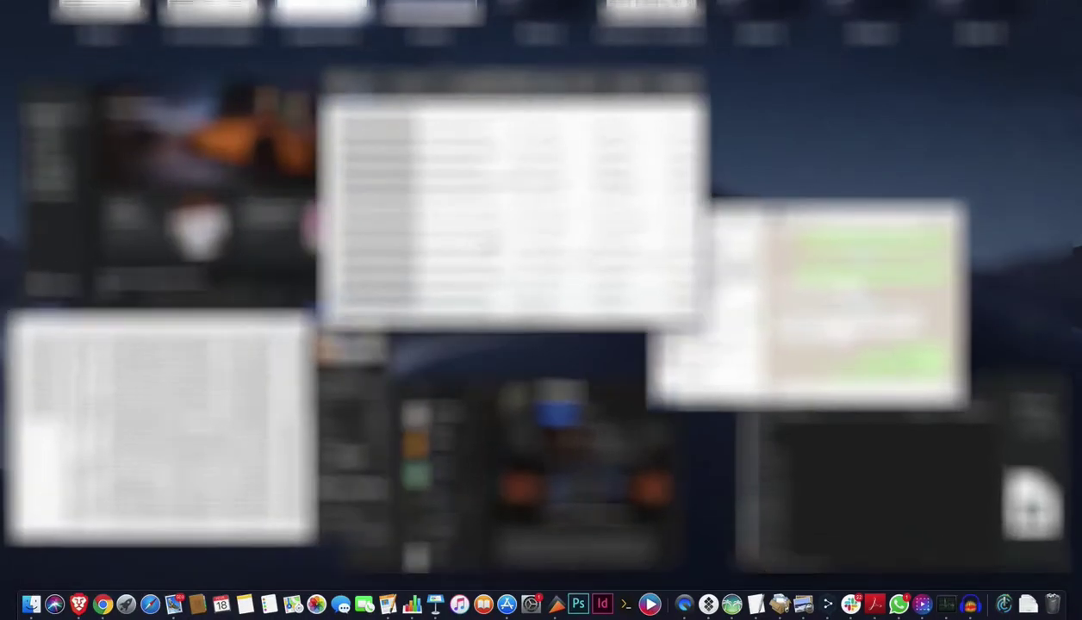
# Close the LinkedIn profile window opened from cell A261 and return to the Profile Scraper form.
pyautogui.hotkey('ctrl', 'Up')
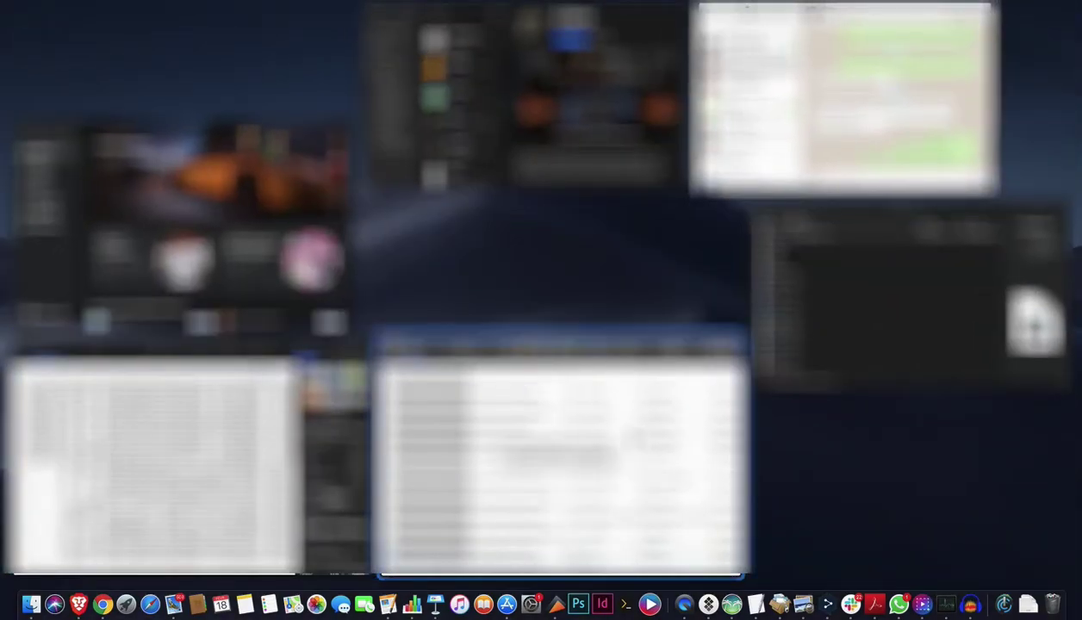
pyautogui.click(625, 431)
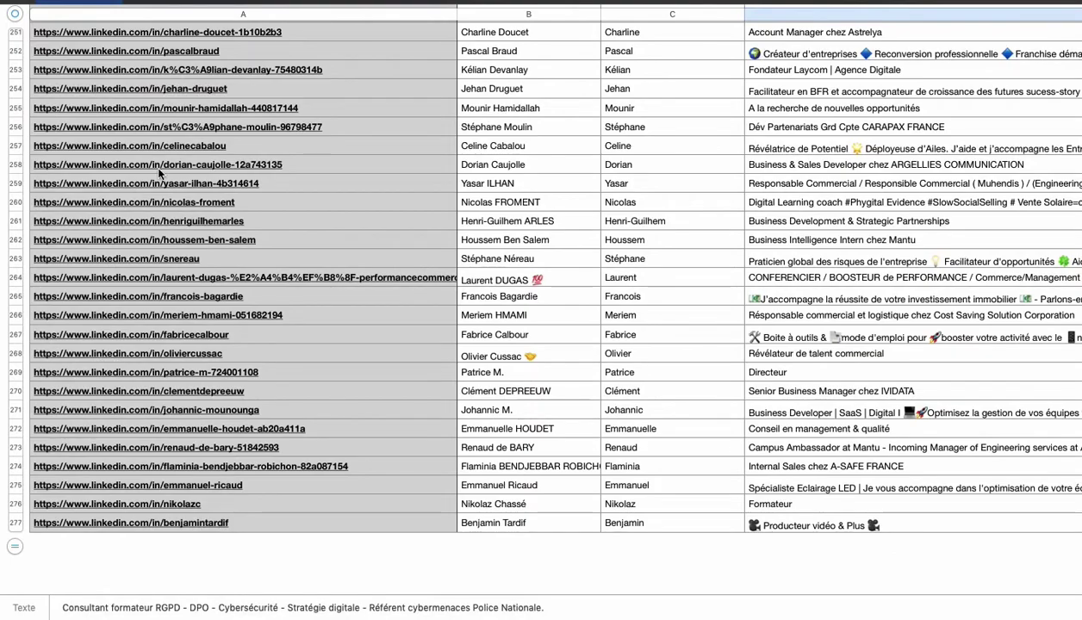
pyautogui.click(122, 223)
pyautogui.hotkey('ctrl', 'Left')
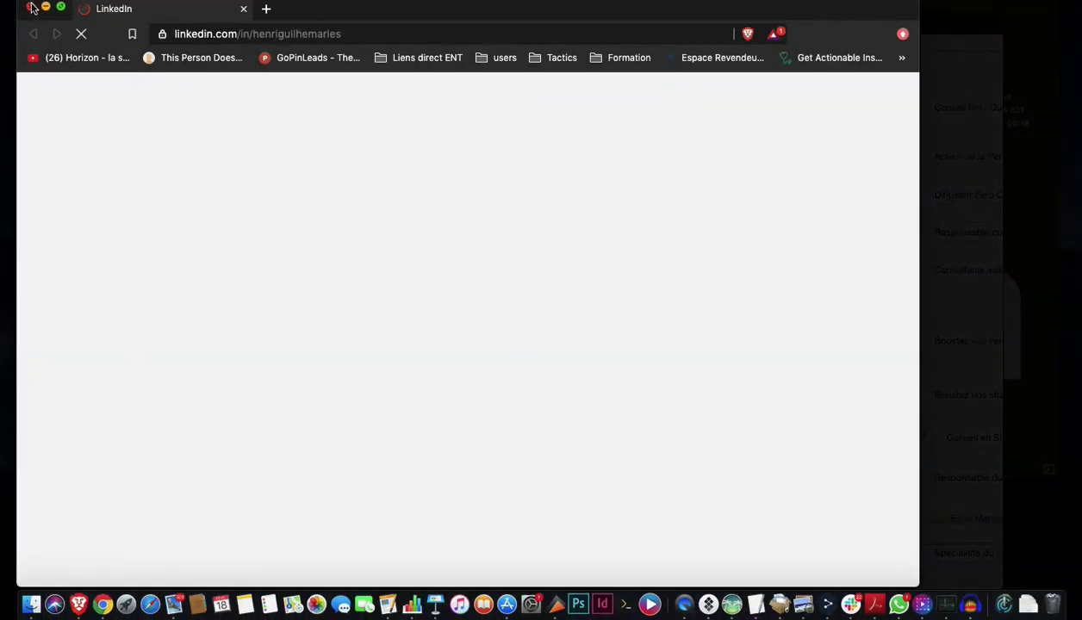
pyautogui.click(31, 7)
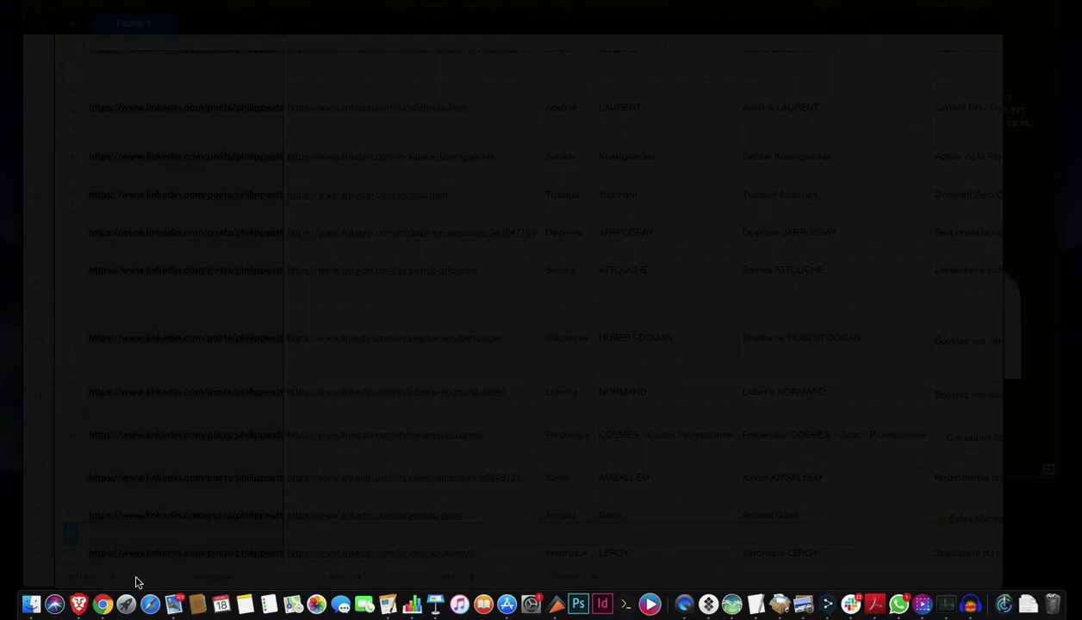
pyautogui.click(102, 599)
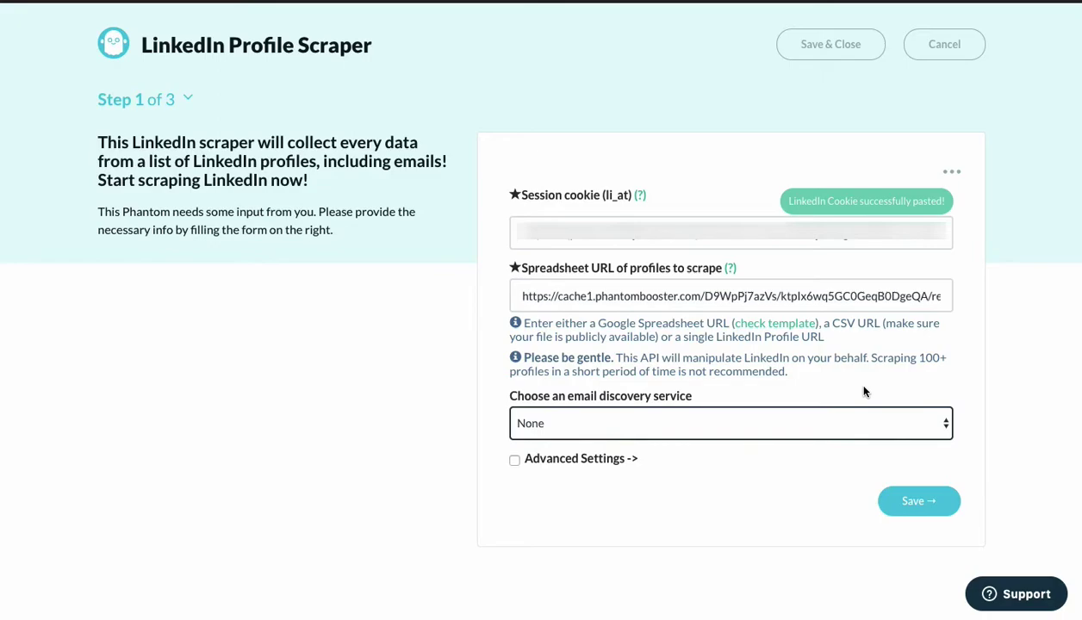
# Choose Phantombuster as the email discovery service and turn on advanced settings.
pyautogui.click(740, 431)
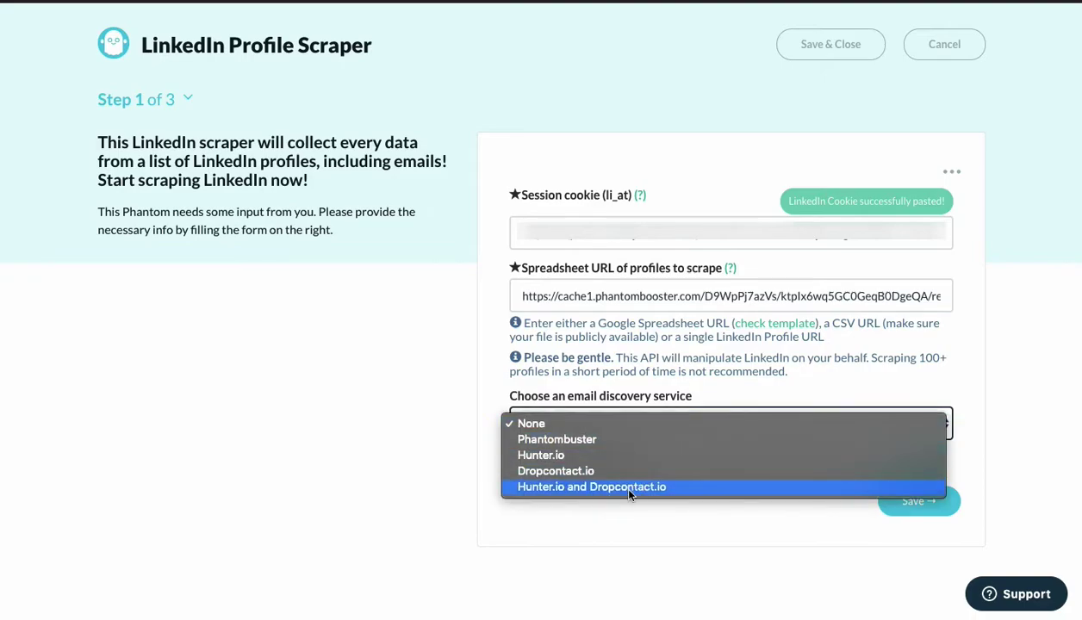
pyautogui.click(415, 460)
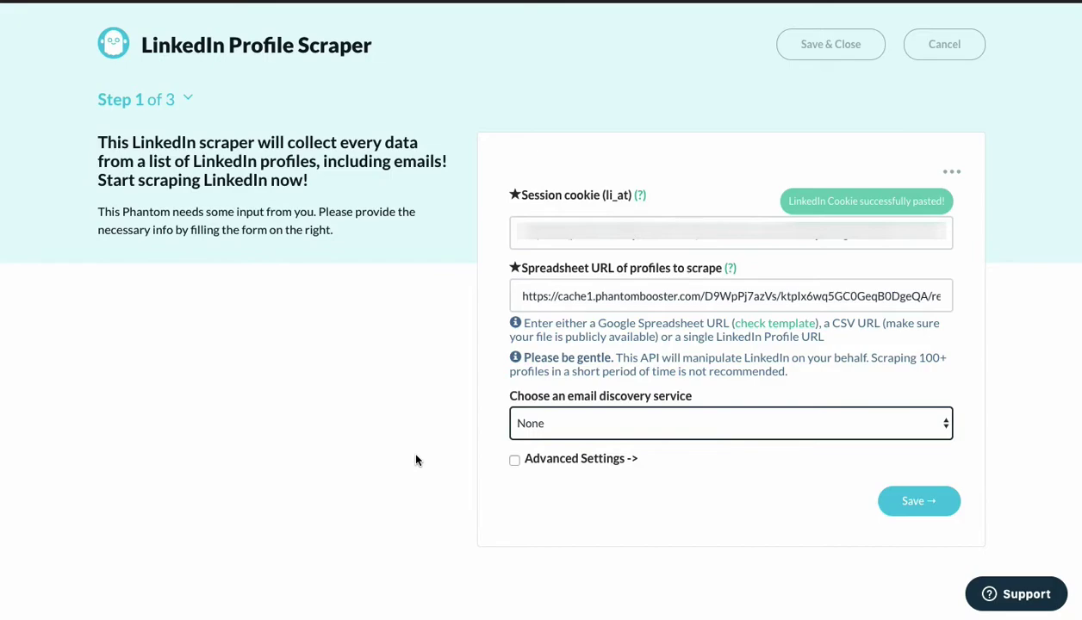
pyautogui.click(601, 424)
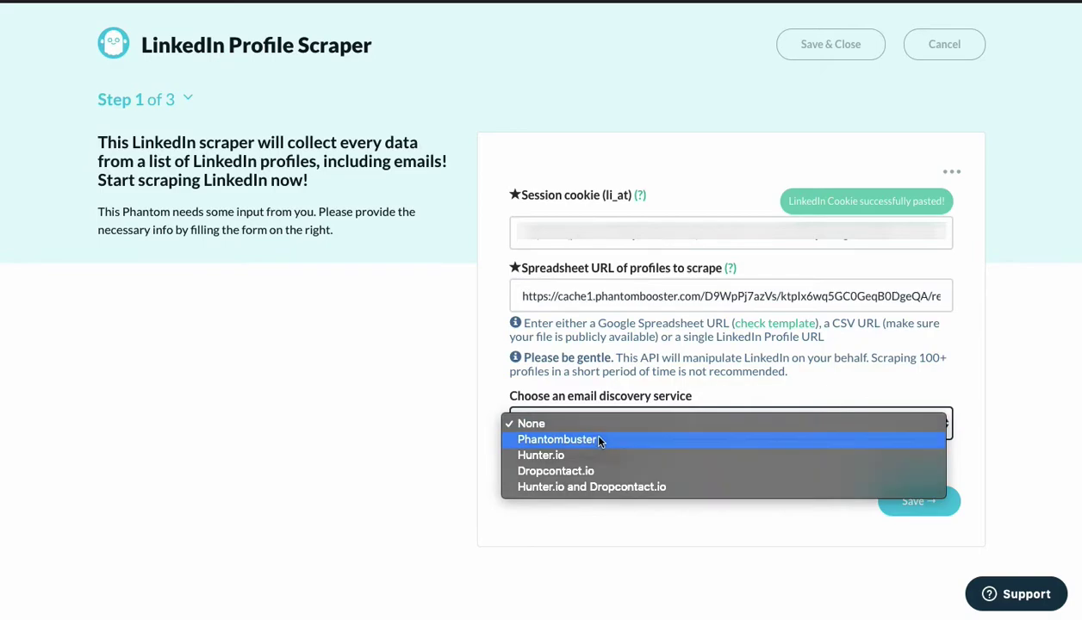
pyautogui.click(600, 440)
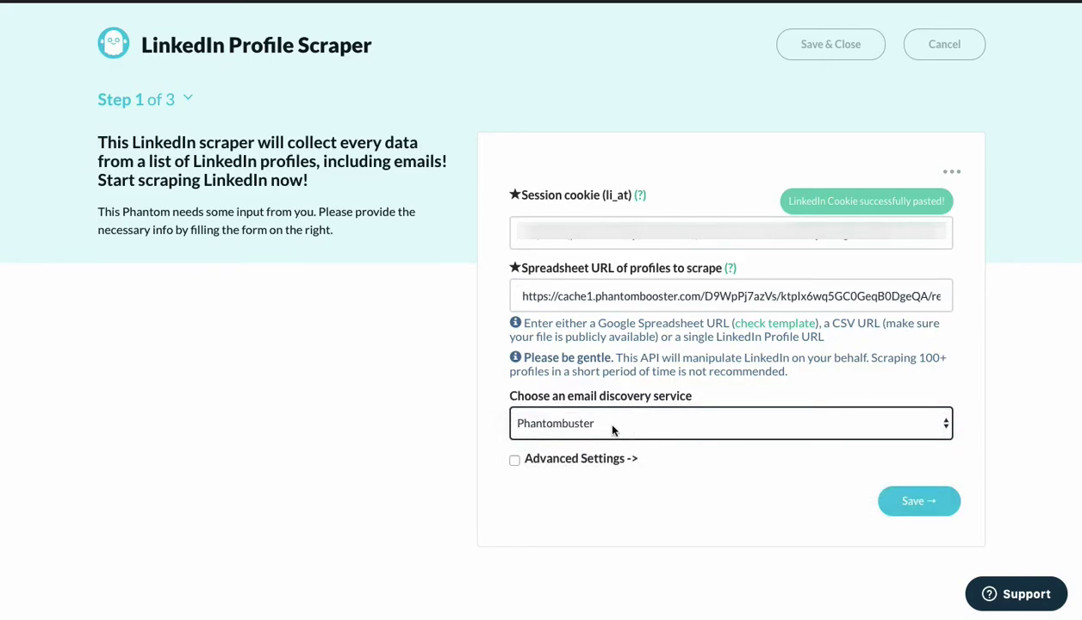
pyautogui.click(613, 431)
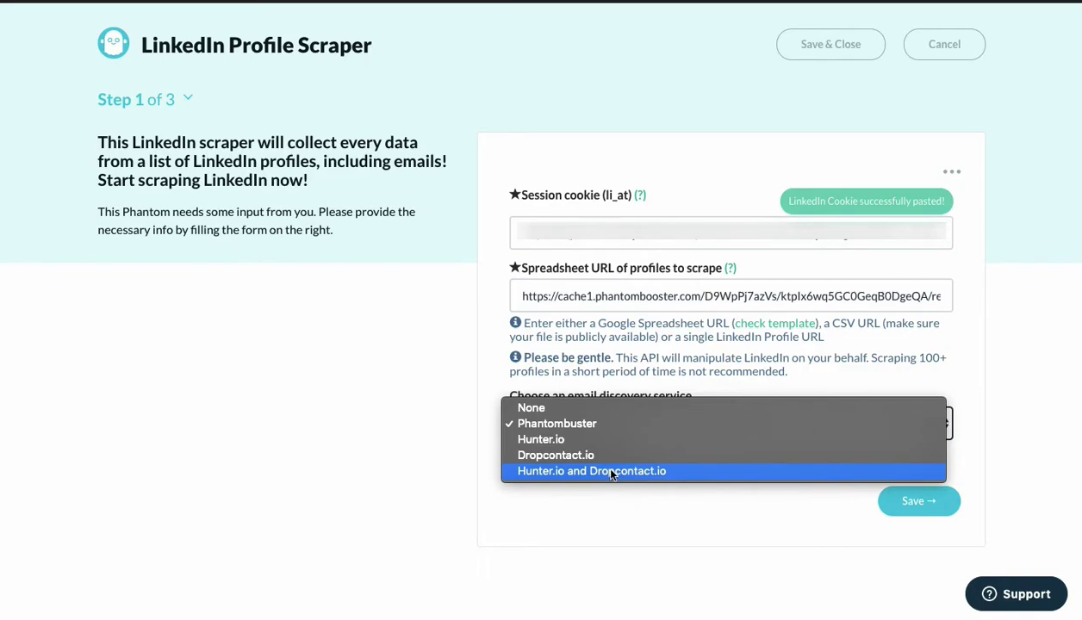
pyautogui.click(454, 491)
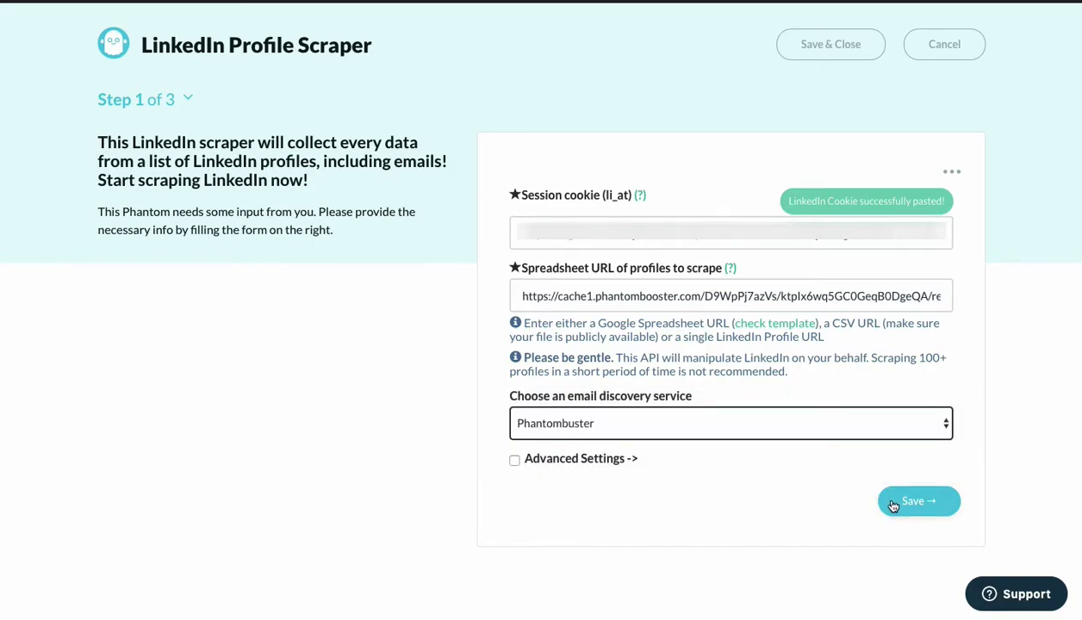
pyautogui.click(514, 460)
# Check the scraped-profiles spreadsheet through Mission Control, then return to the scraper form.
pyautogui.scroll(-1, 515, 467)
pyautogui.scroll(-4, 515, 466)
pyautogui.scroll(1, 535, 411)
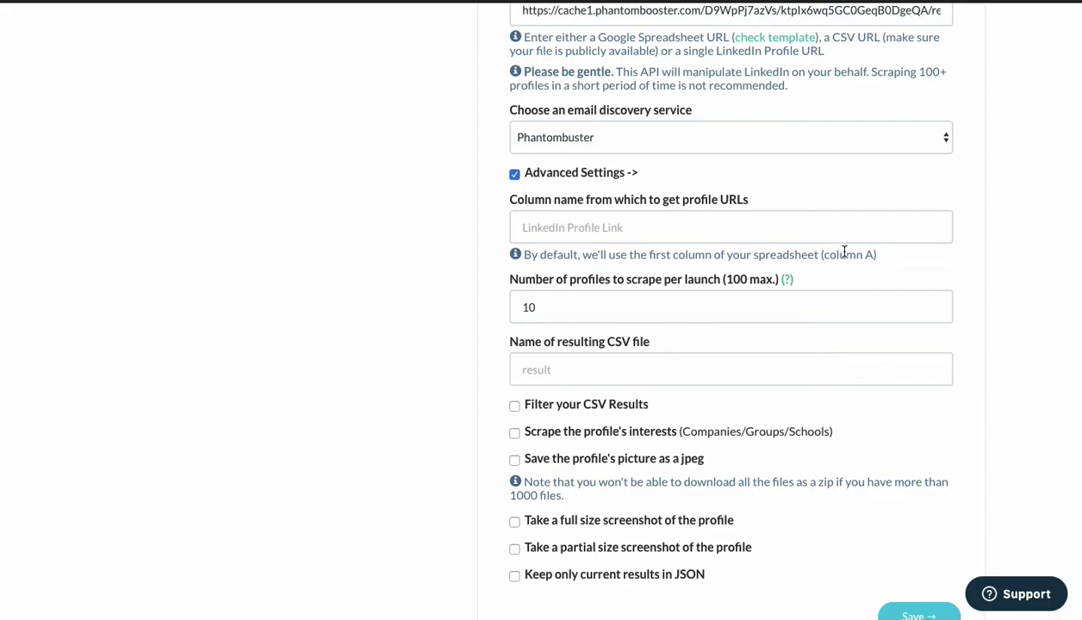
pyautogui.hotkey('ctrl', 'Up')
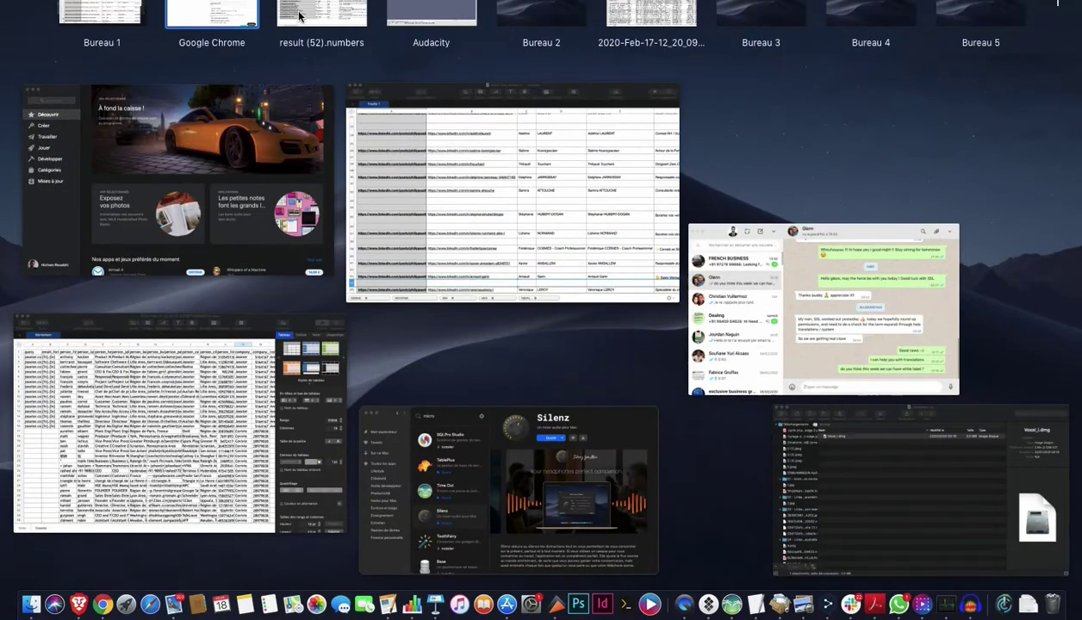
pyautogui.click(392, 291)
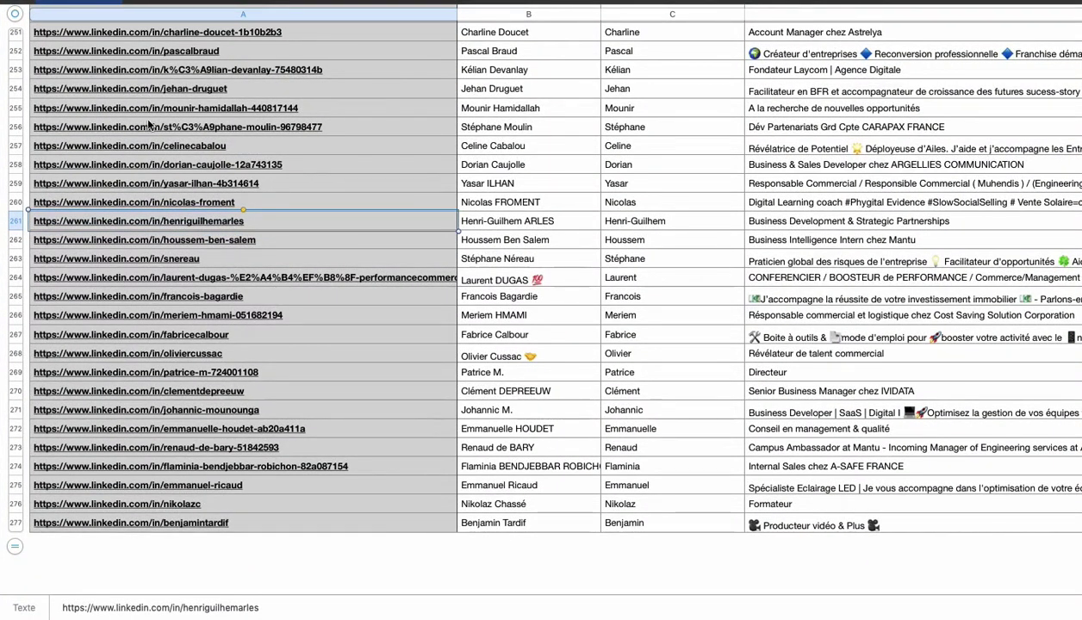
pyautogui.hotkey('ctrl', 'Up')
pyautogui.click(181, 9)
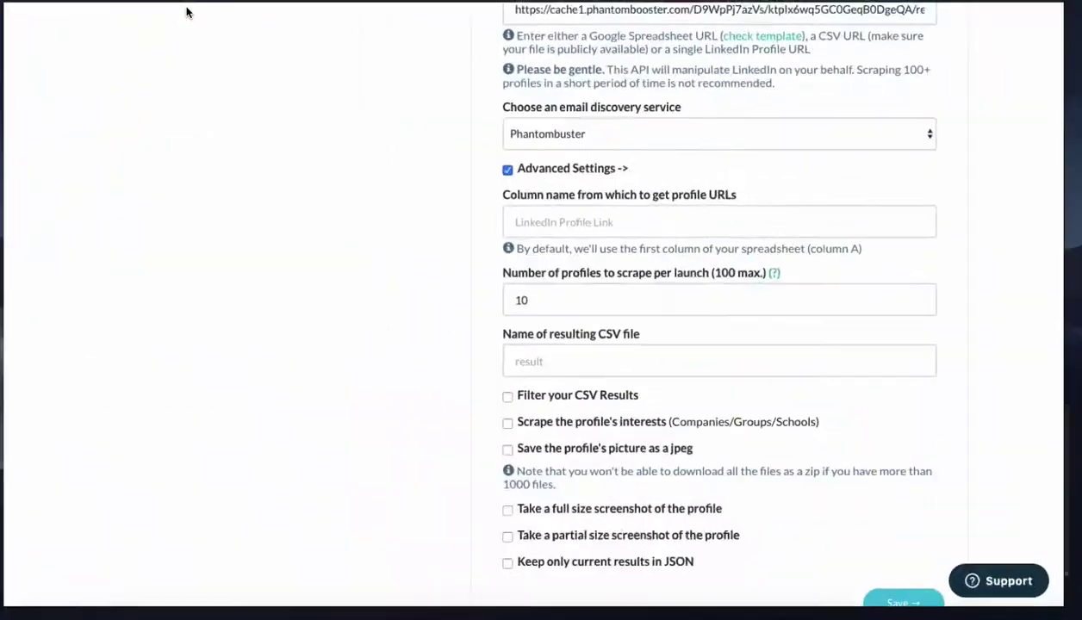
# Read the help for 'Number of profiles to scrape per launch' and select that field, kept at 10.
pyautogui.click(589, 299)
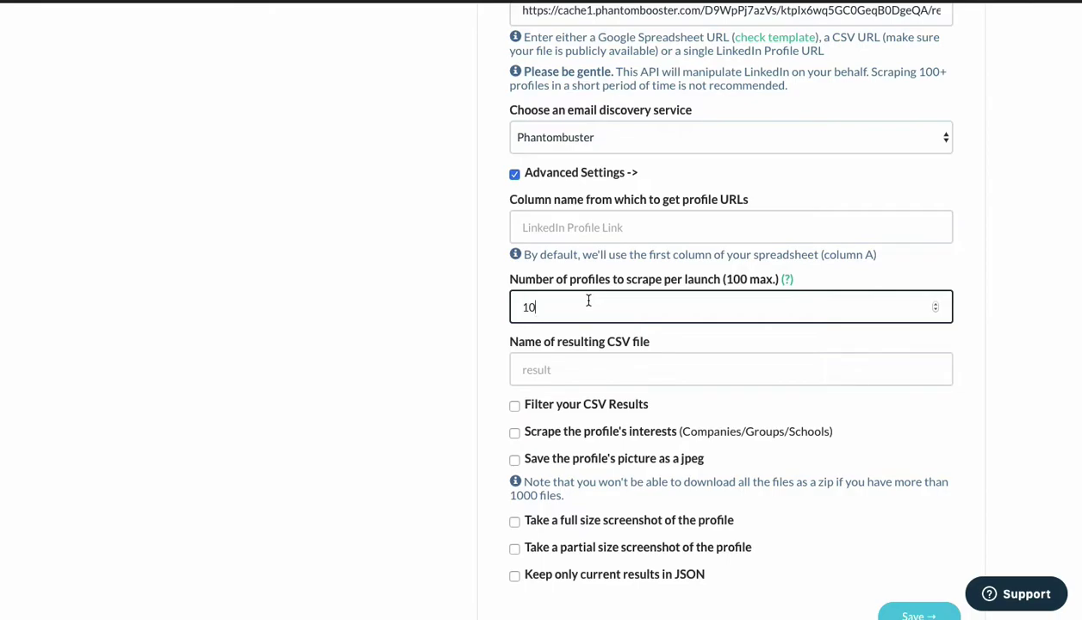
pyautogui.click(787, 282)
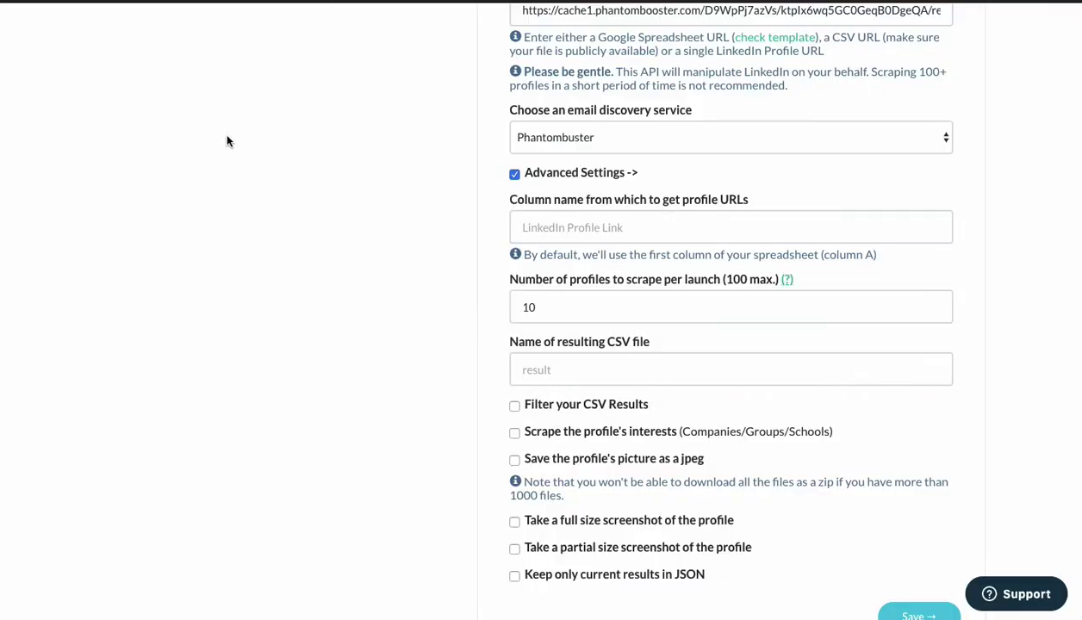
pyautogui.scroll(-1, 449, 280)
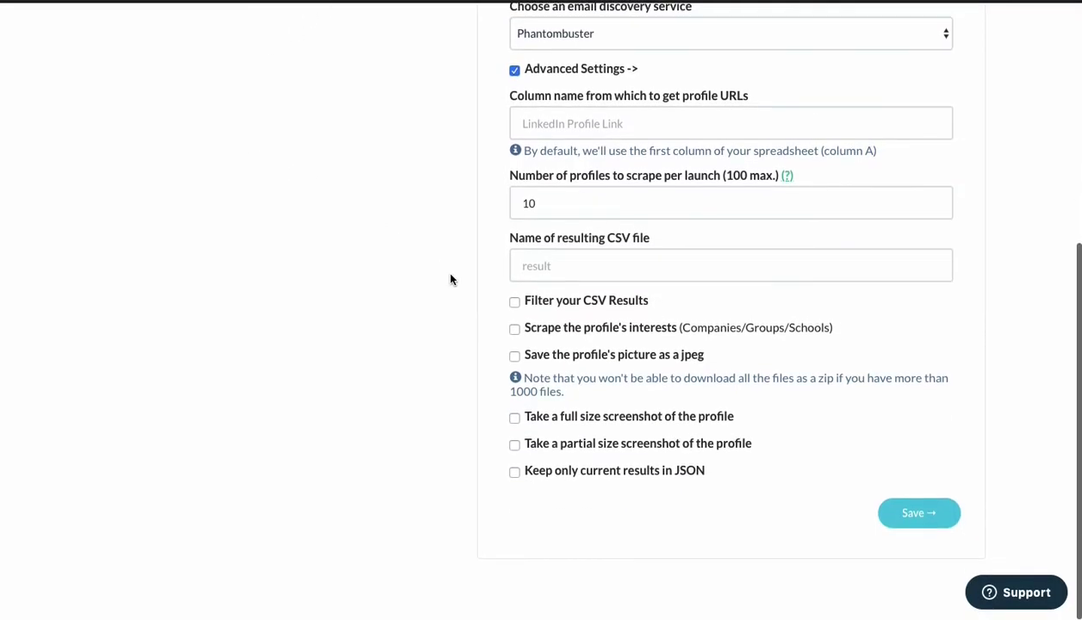
pyautogui.click(571, 198)
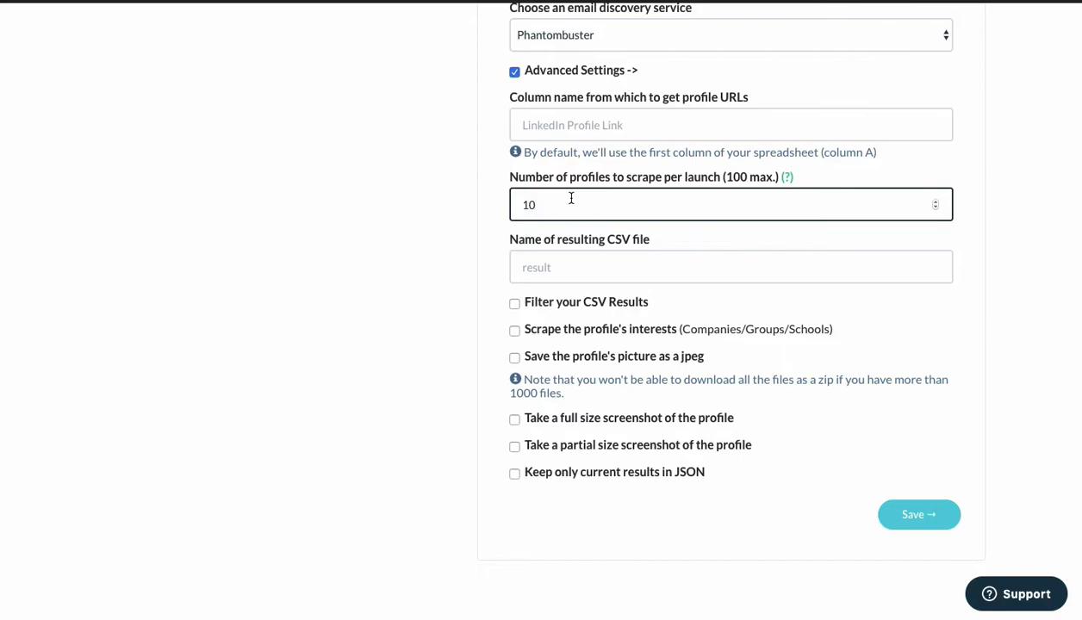
# Keep 10 profiles per launch and the default result file name, then save step 1.
pyautogui.click(530, 266)
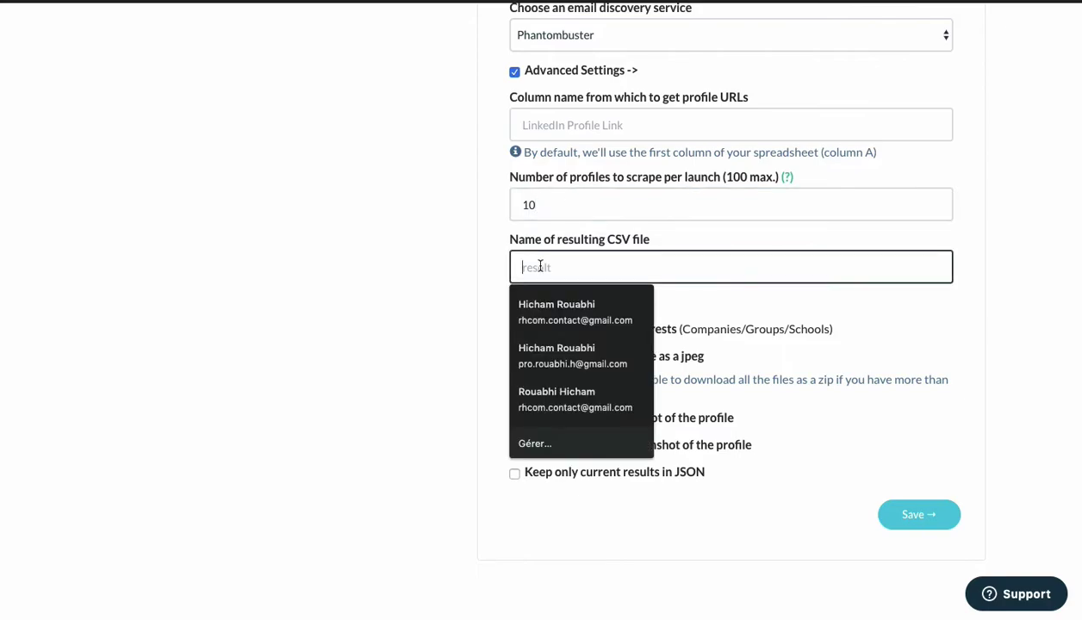
pyautogui.click(504, 266)
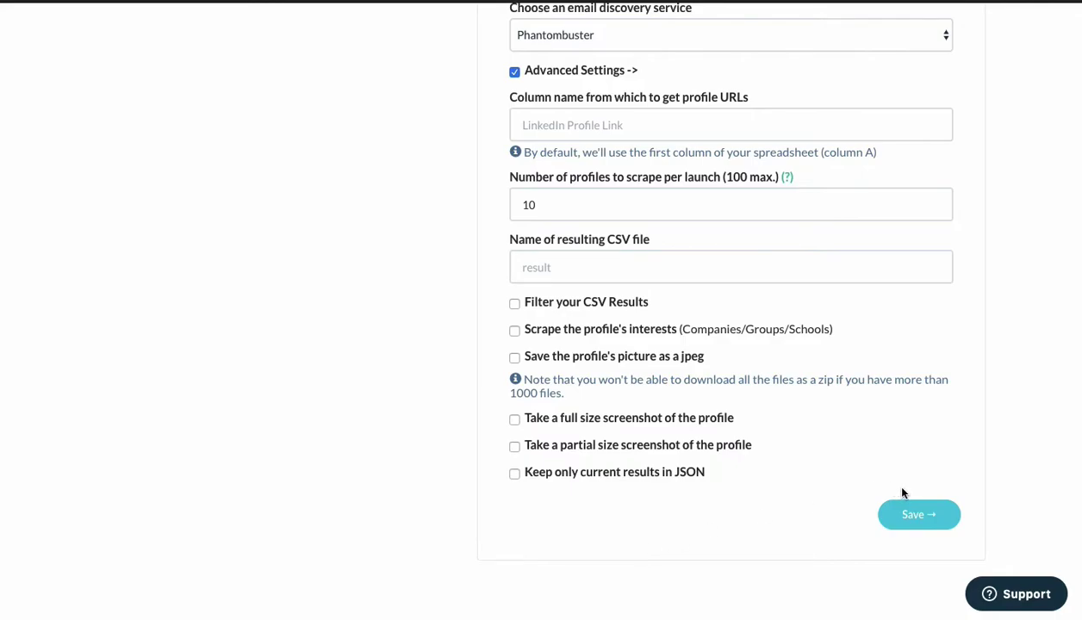
pyautogui.click(905, 525)
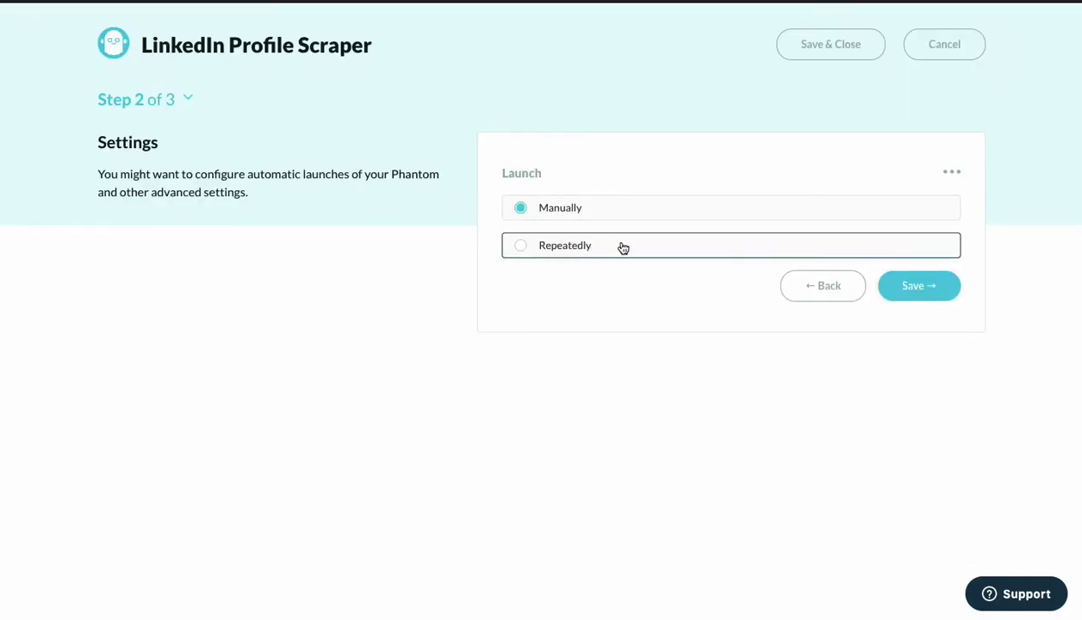
# Set the scraper to launch Repeatedly, Once per day, and reveal the advanced launch settings.
pyautogui.click(556, 248)
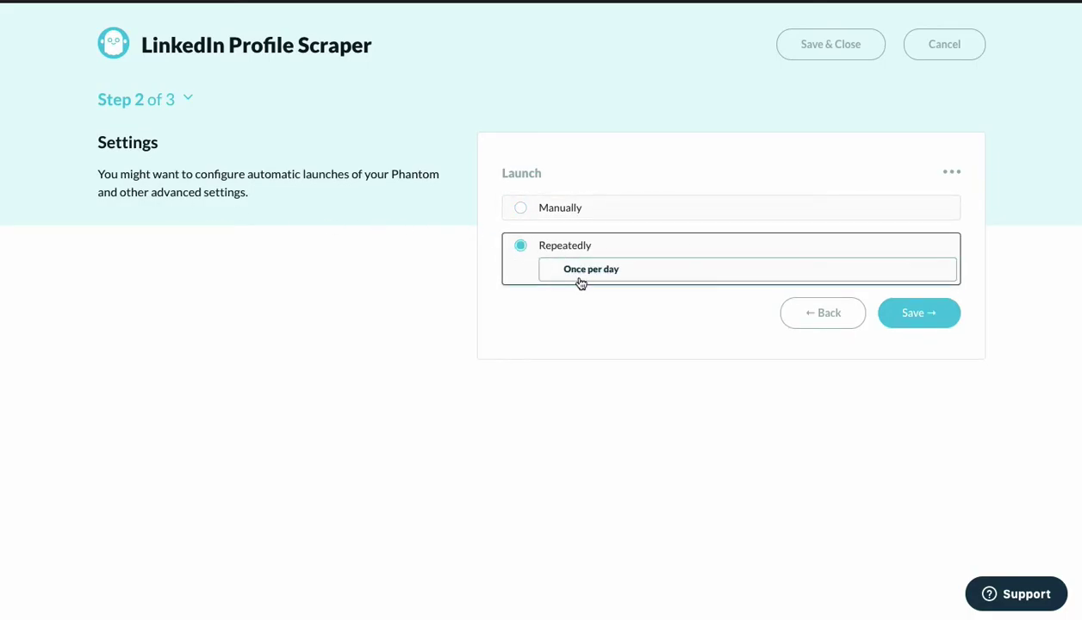
pyautogui.click(580, 281)
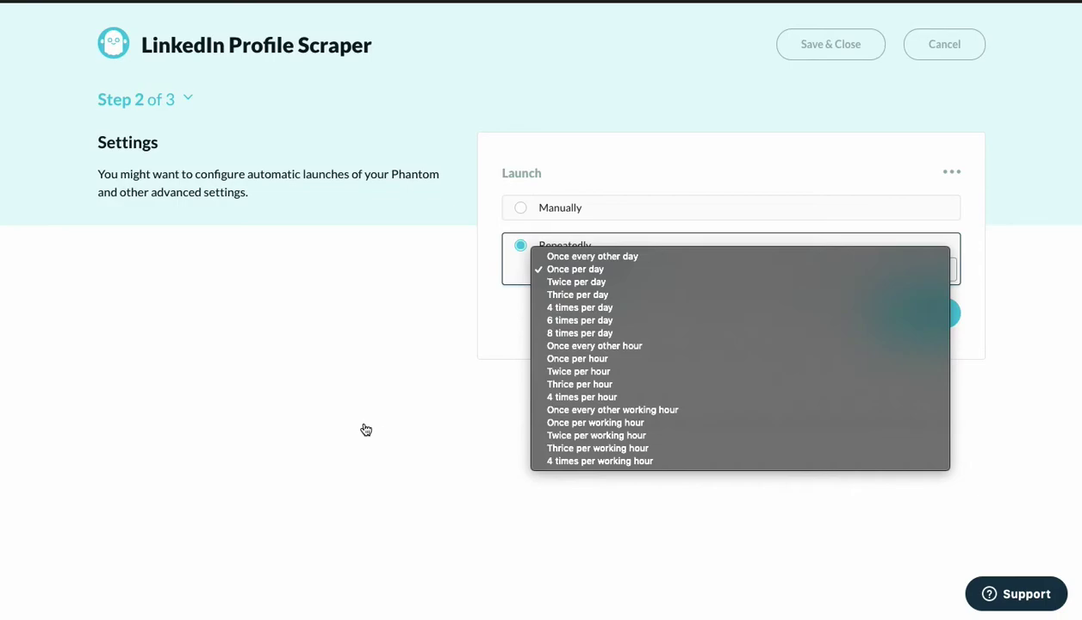
pyautogui.click(365, 430)
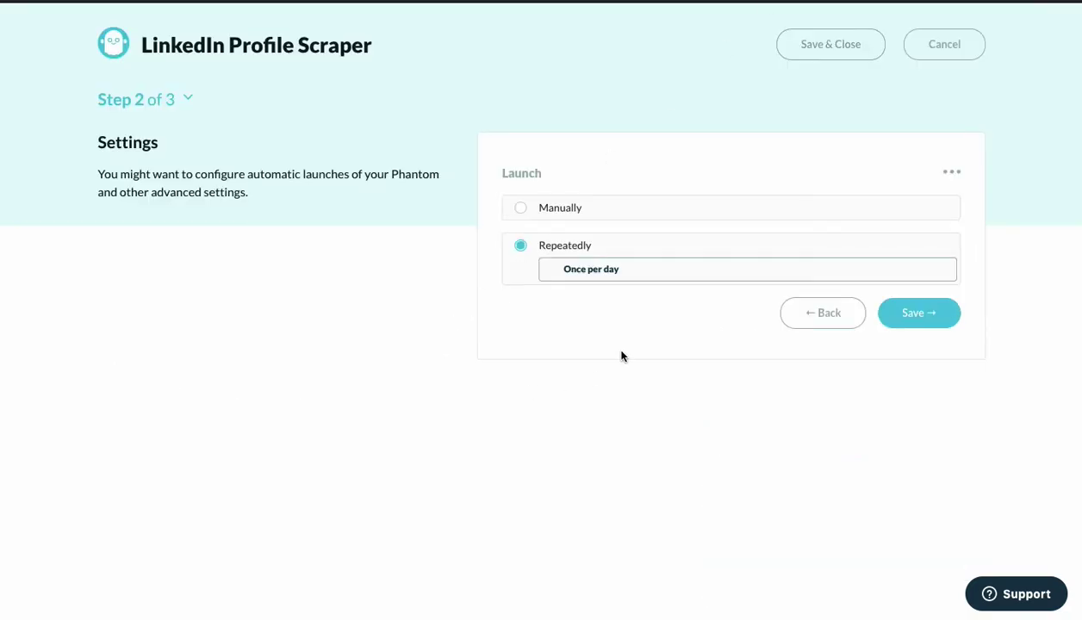
pyautogui.click(633, 271)
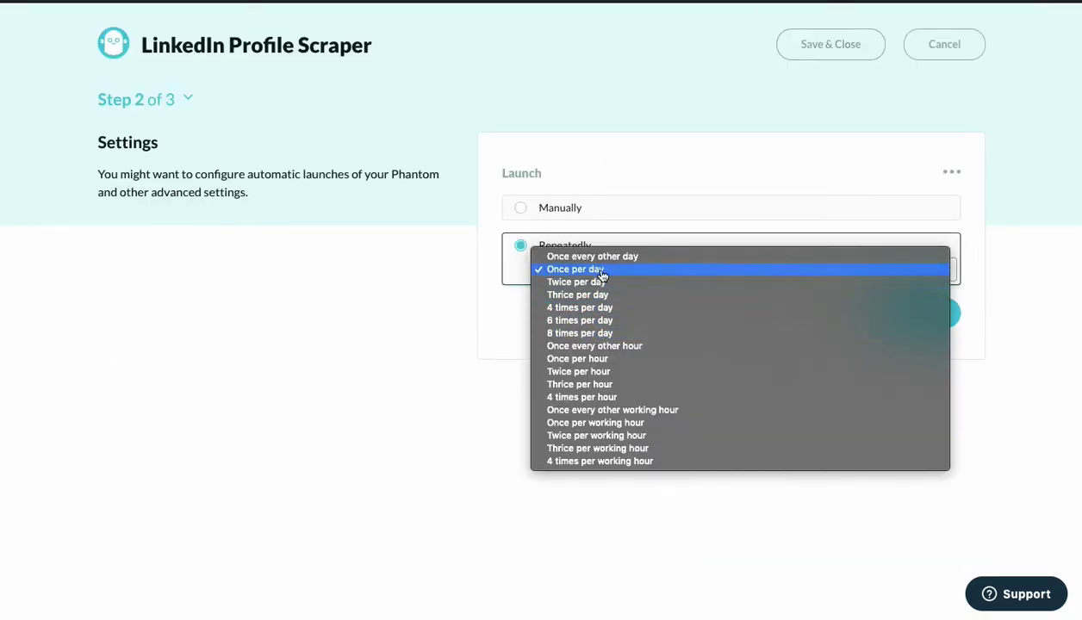
pyautogui.click(401, 411)
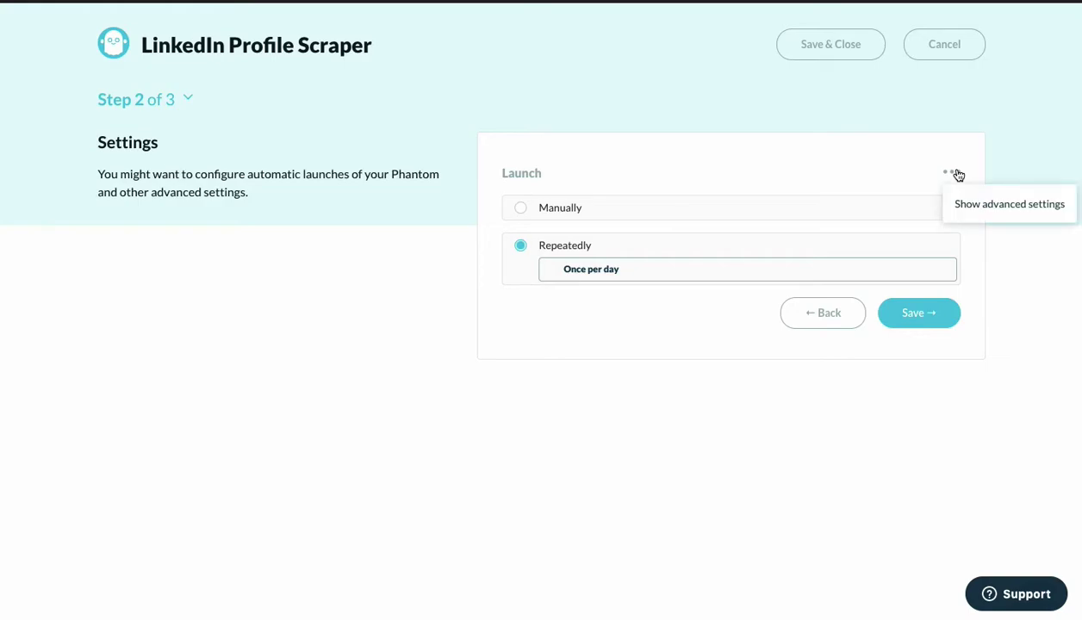
pyautogui.click(985, 203)
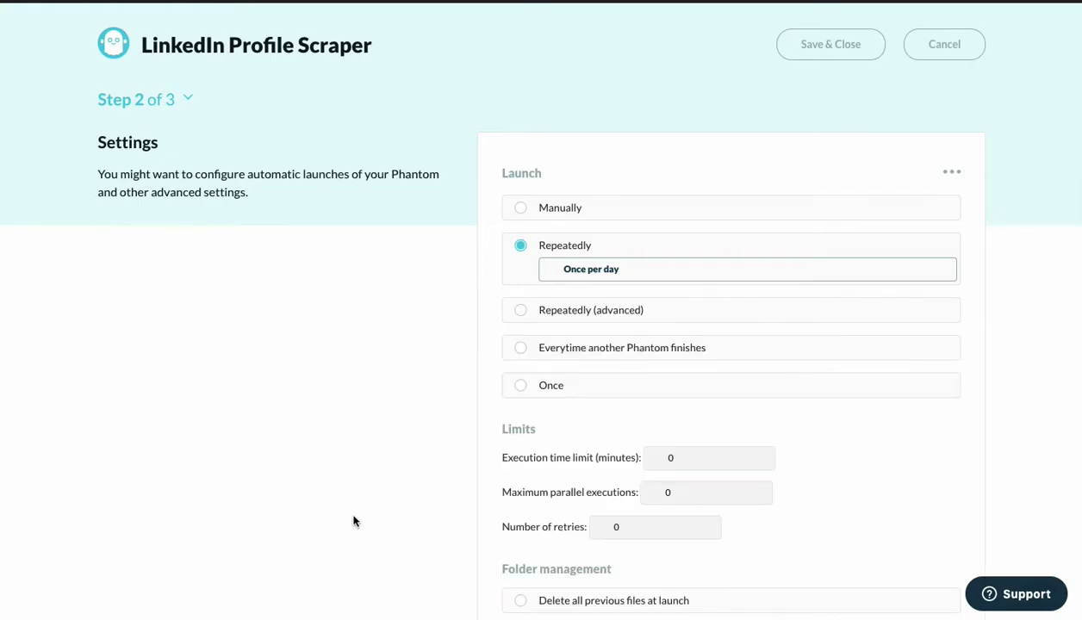
# Change the launch from the advanced repeated schedule to Manually and save the step 2 settings.
pyautogui.click(521, 312)
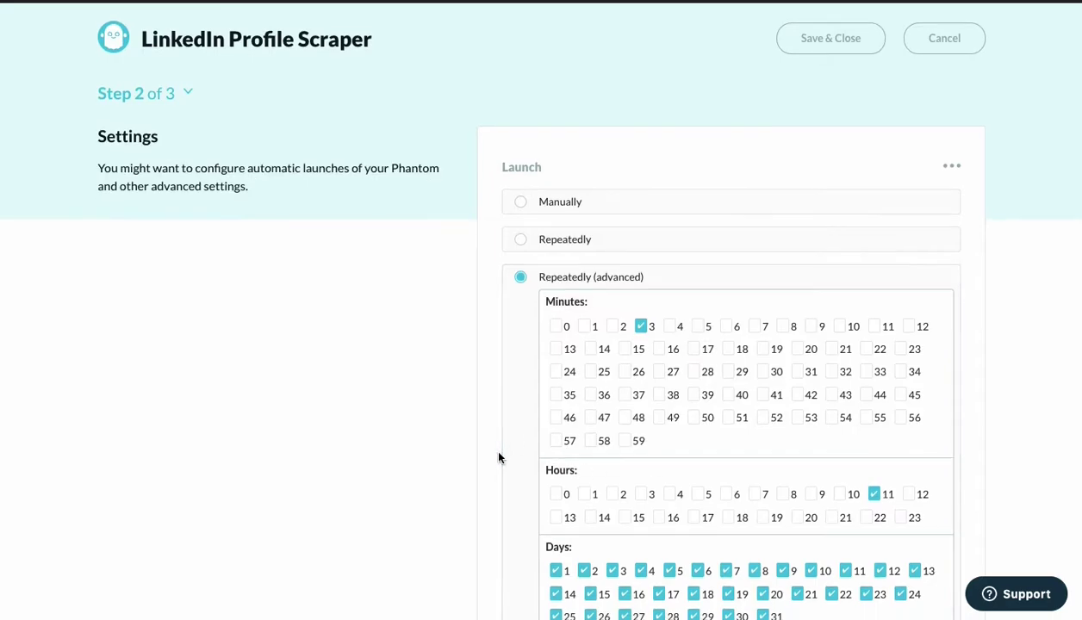
pyautogui.scroll(-3, 500, 456)
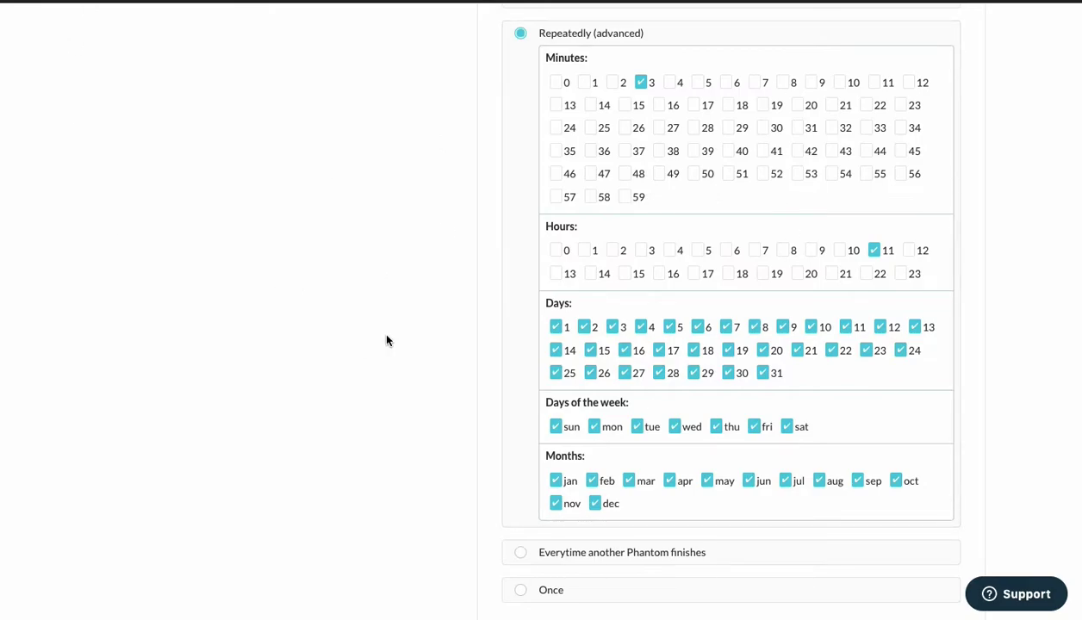
pyautogui.scroll(-3, 386, 340)
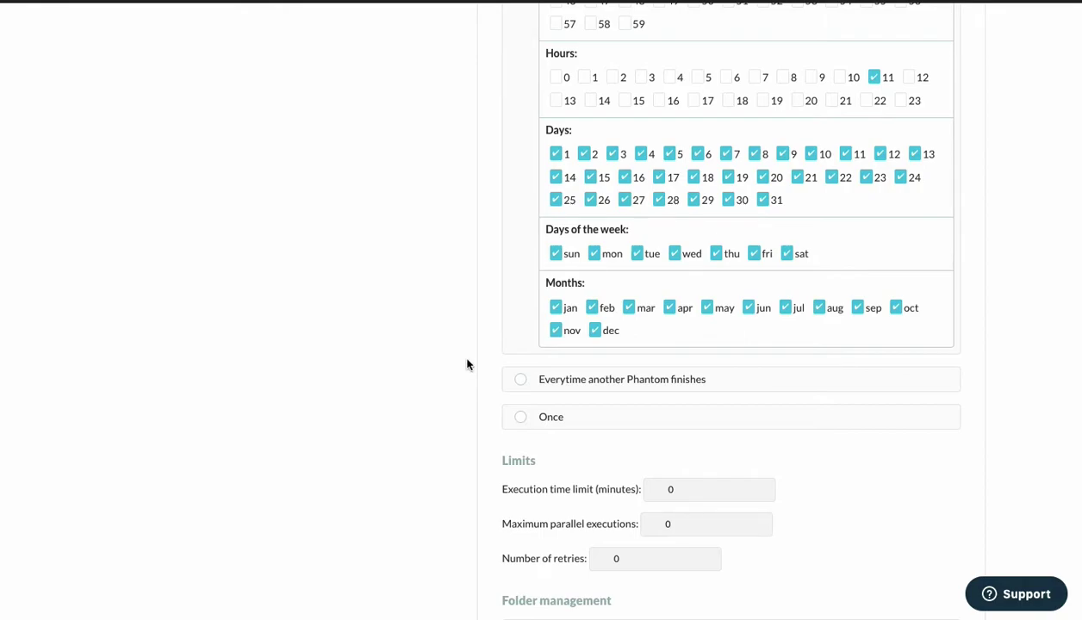
pyautogui.scroll(-5, 522, 388)
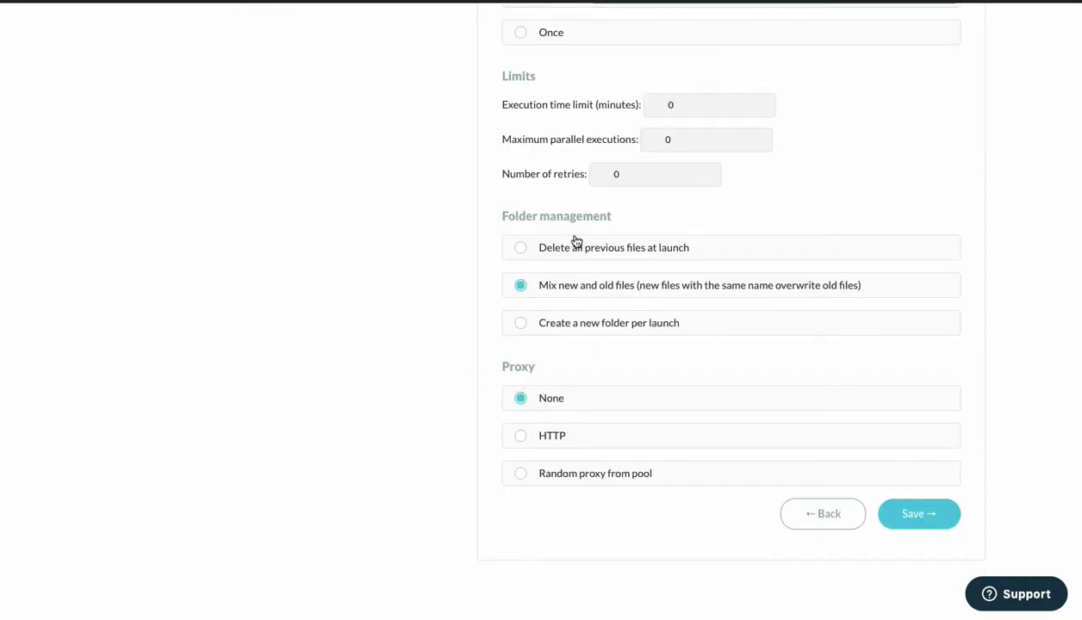
pyautogui.scroll(2, 531, 134)
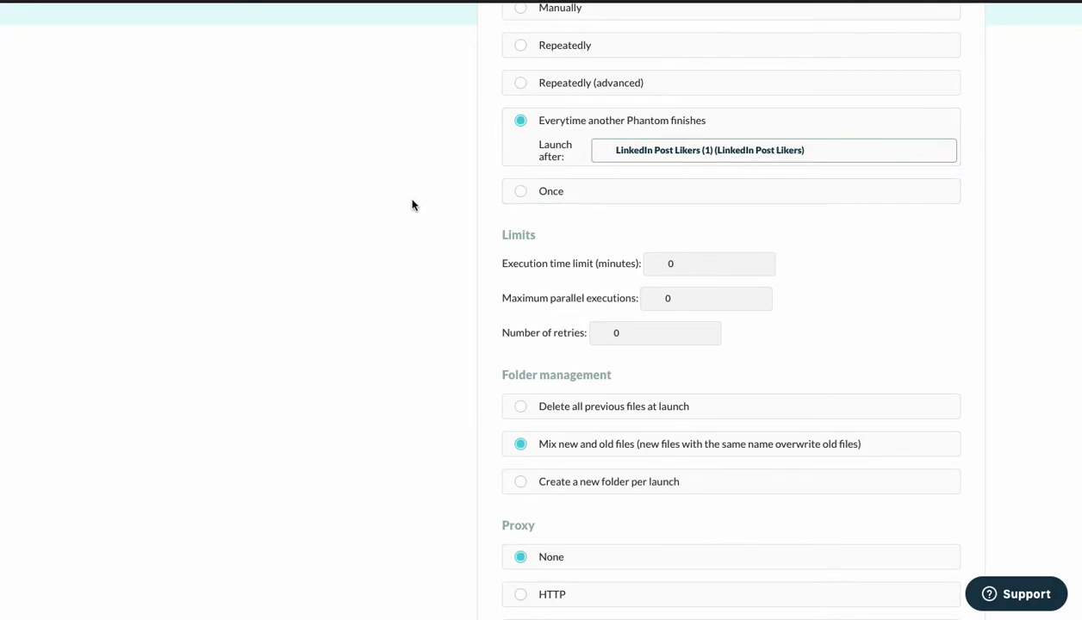
pyautogui.scroll(2, 412, 205)
pyautogui.click(524, 209)
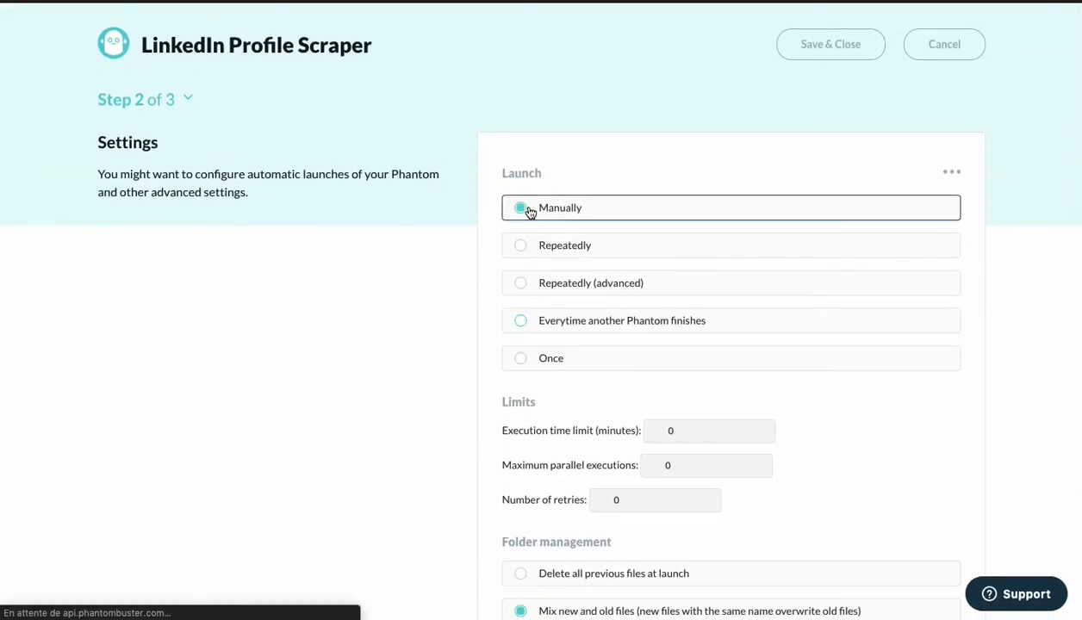
pyautogui.scroll(-4, 947, 346)
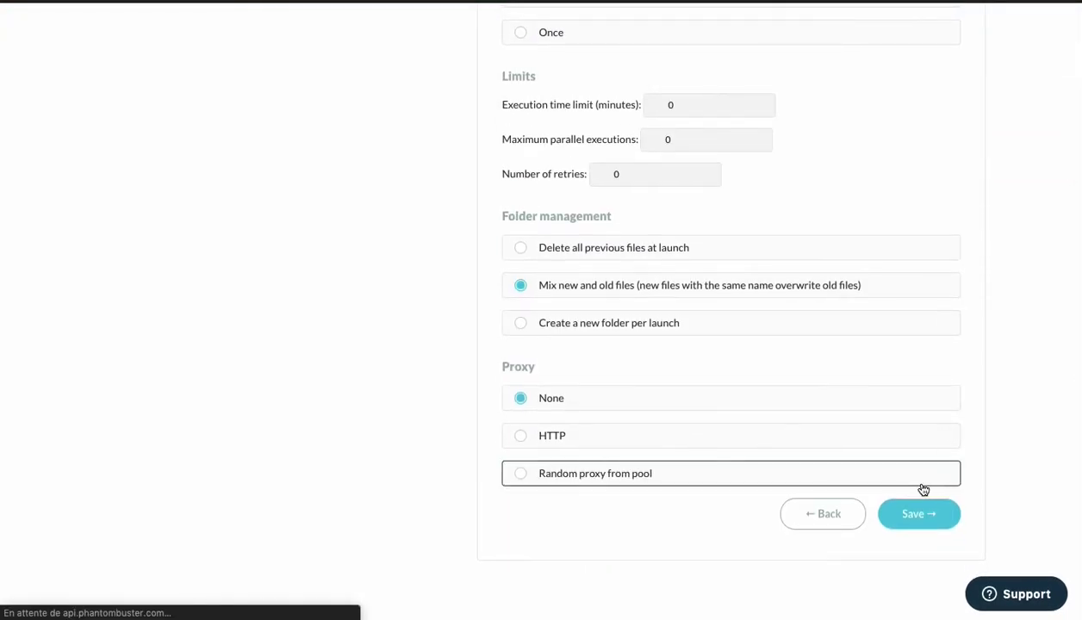
pyautogui.click(909, 516)
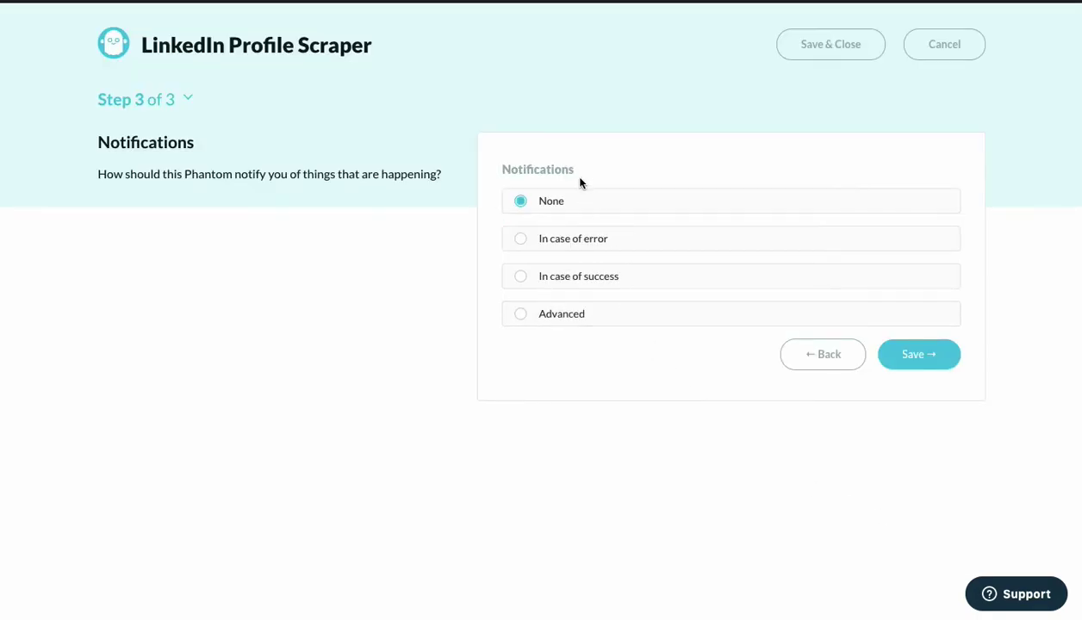
# Save with Notifications left on None and launch the scraper, which reads 31 CSV lines.
pyautogui.click(921, 357)
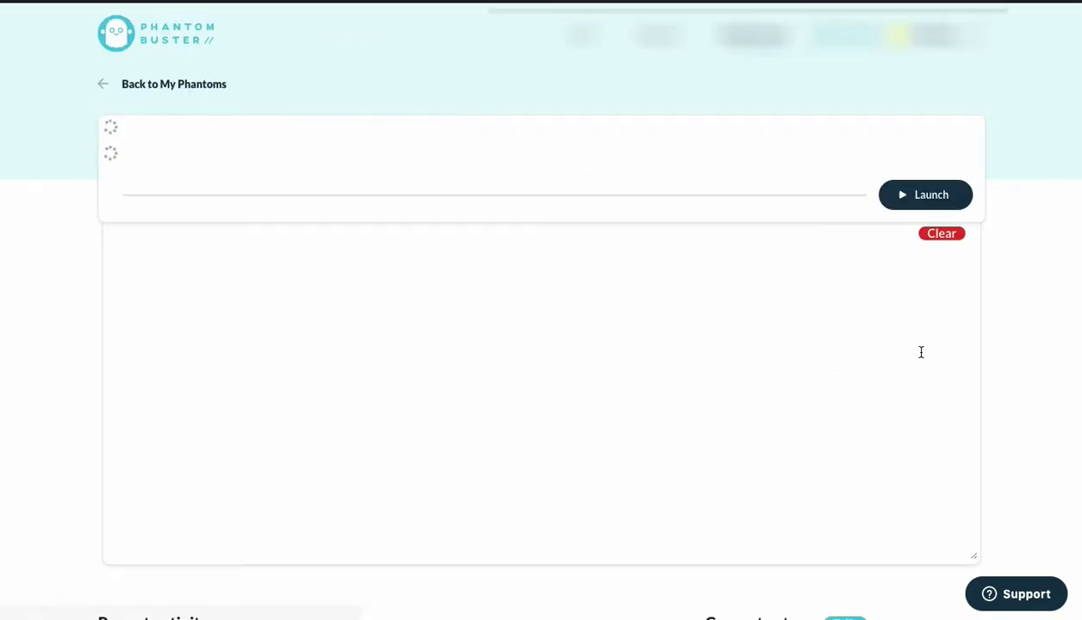
pyautogui.click(914, 241)
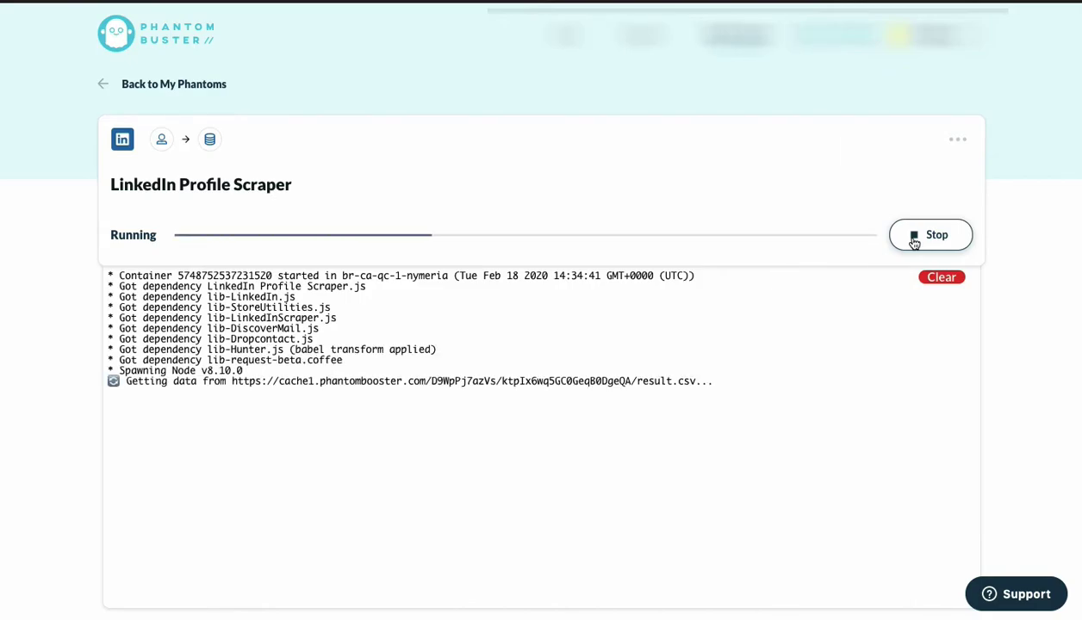
pyautogui.scroll(-2, 515, 354)
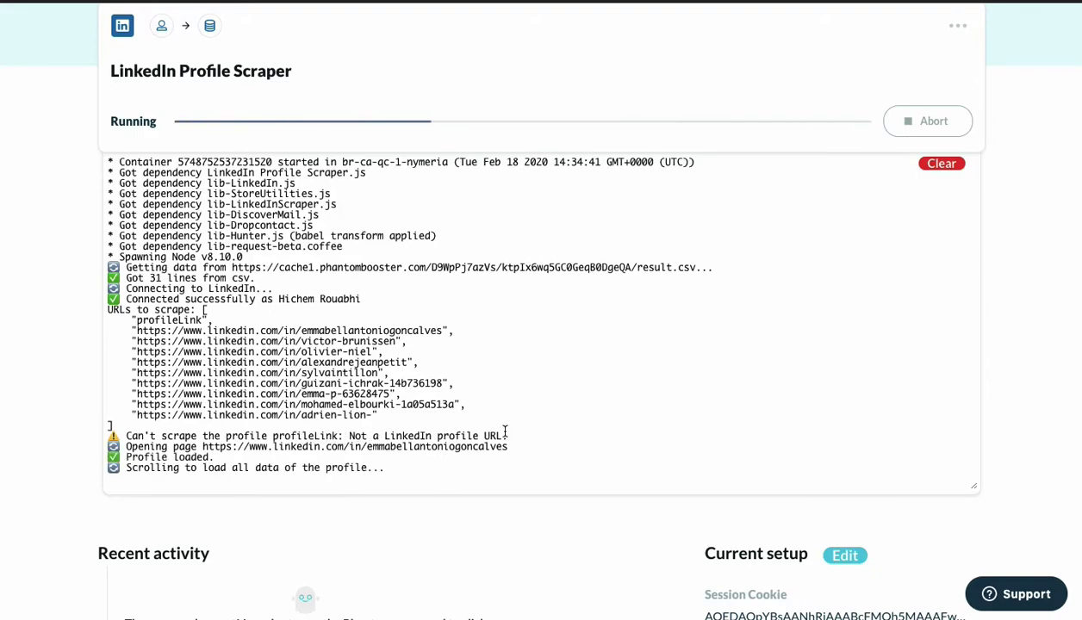
pyautogui.scroll(-1, 505, 436)
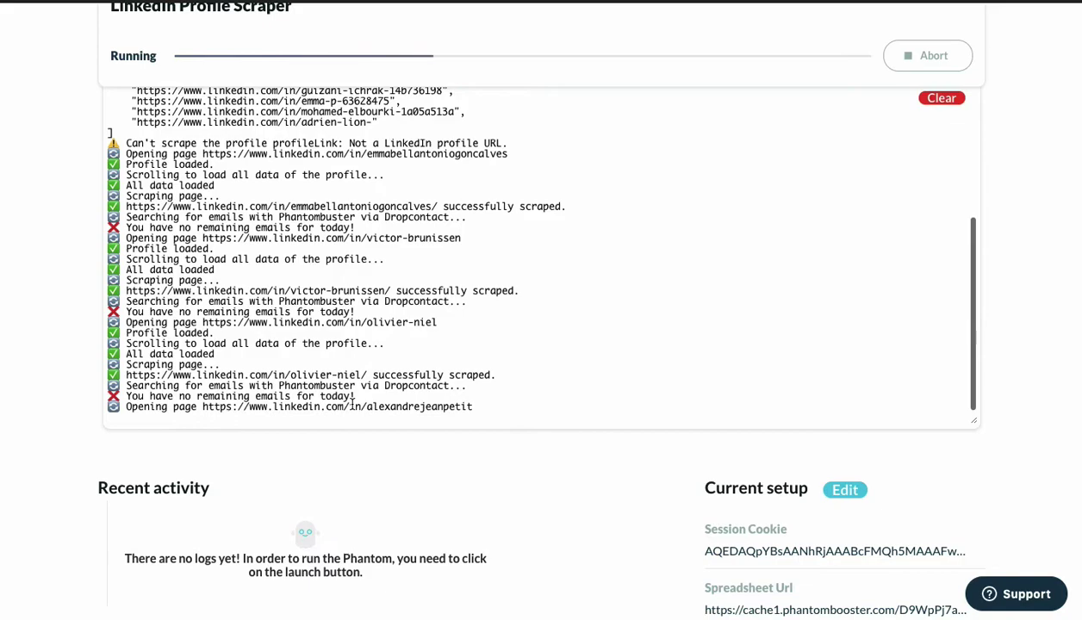
pyautogui.scroll(-4, 352, 398)
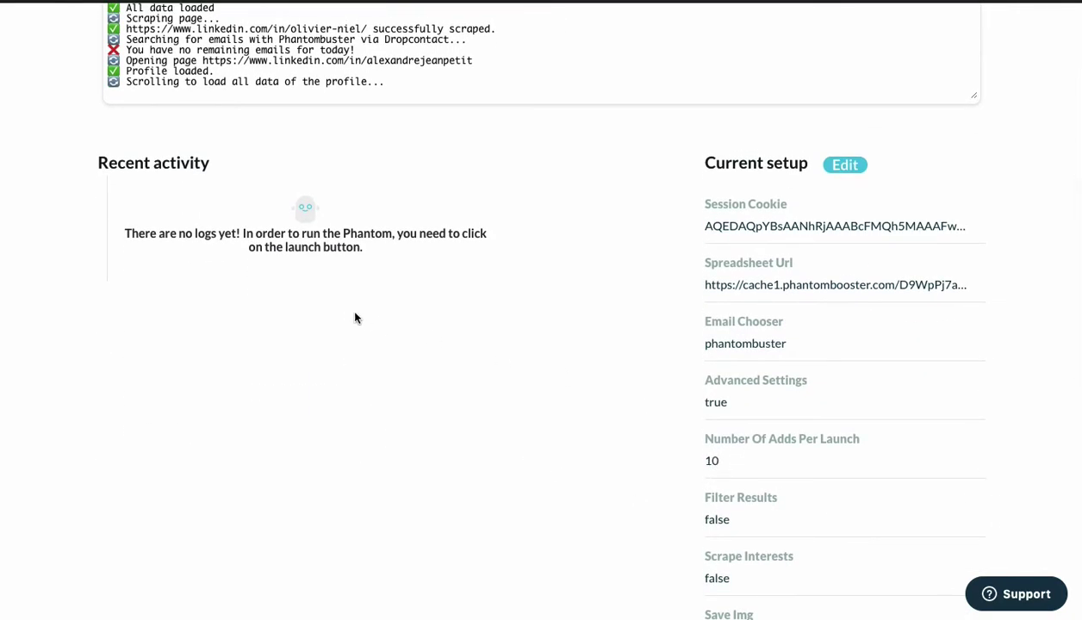
pyautogui.scroll(5, 355, 314)
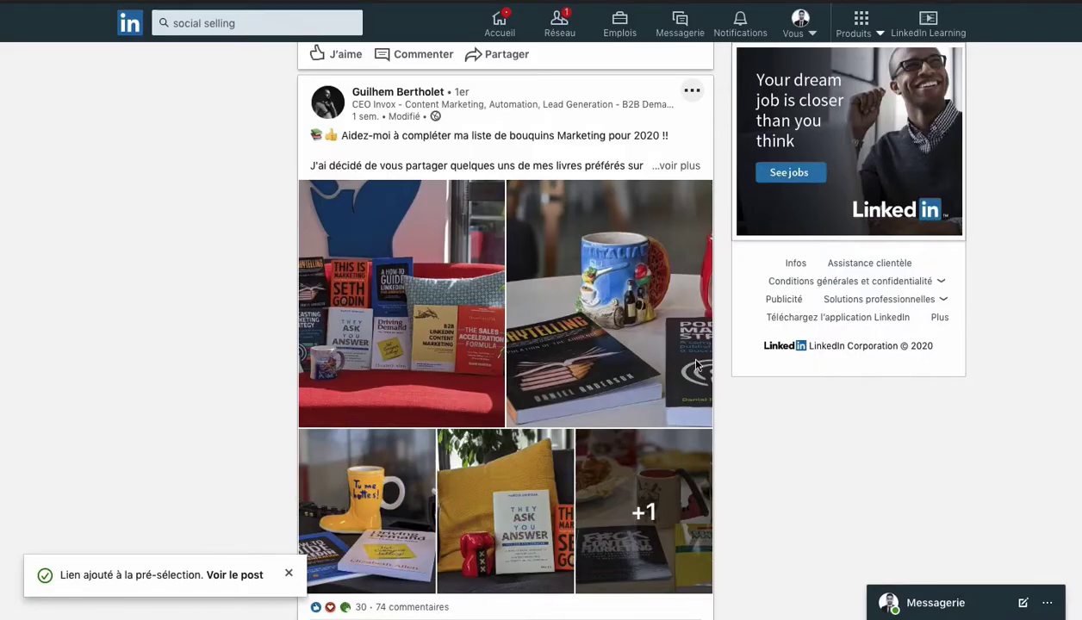
# Scroll through the LinkedIn social selling content search results.
pyautogui.scroll(-7, 291, 423)
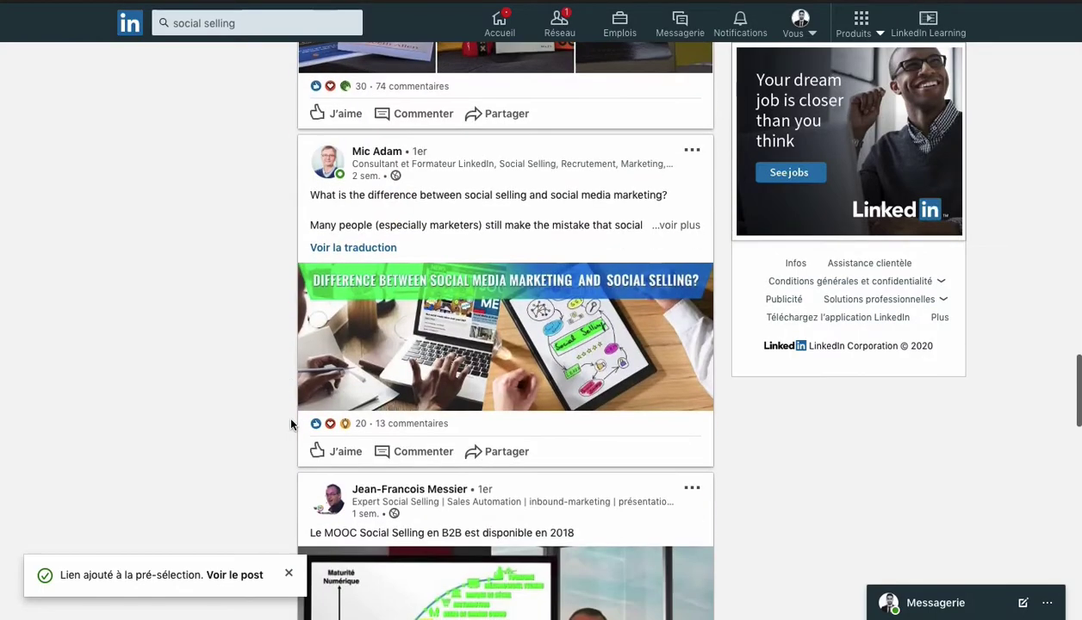
pyautogui.scroll(-10, 291, 423)
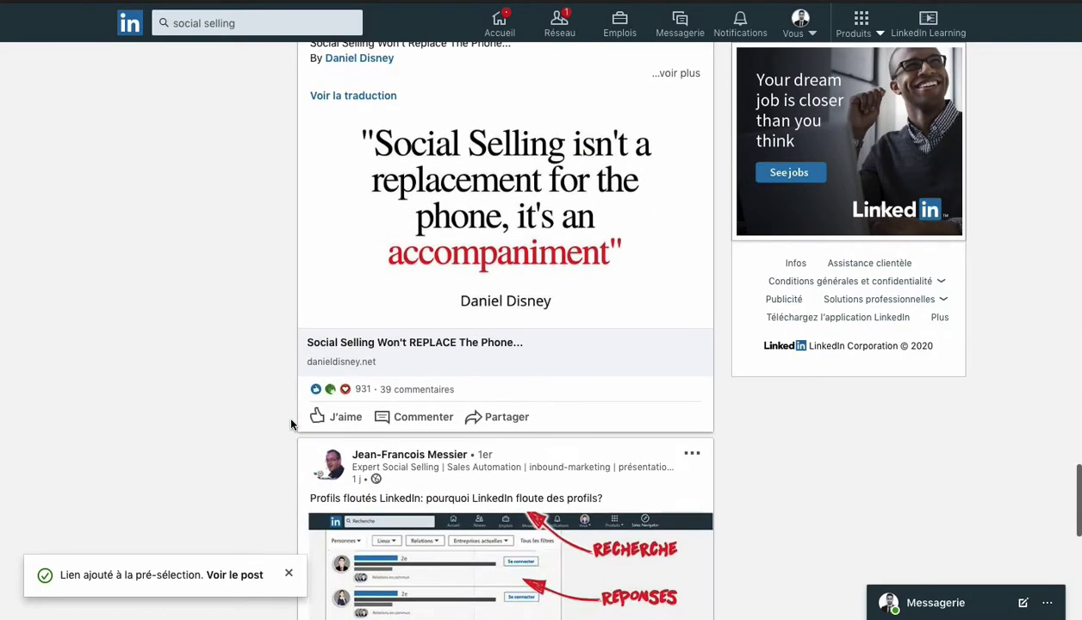
pyautogui.scroll(-8, 292, 423)
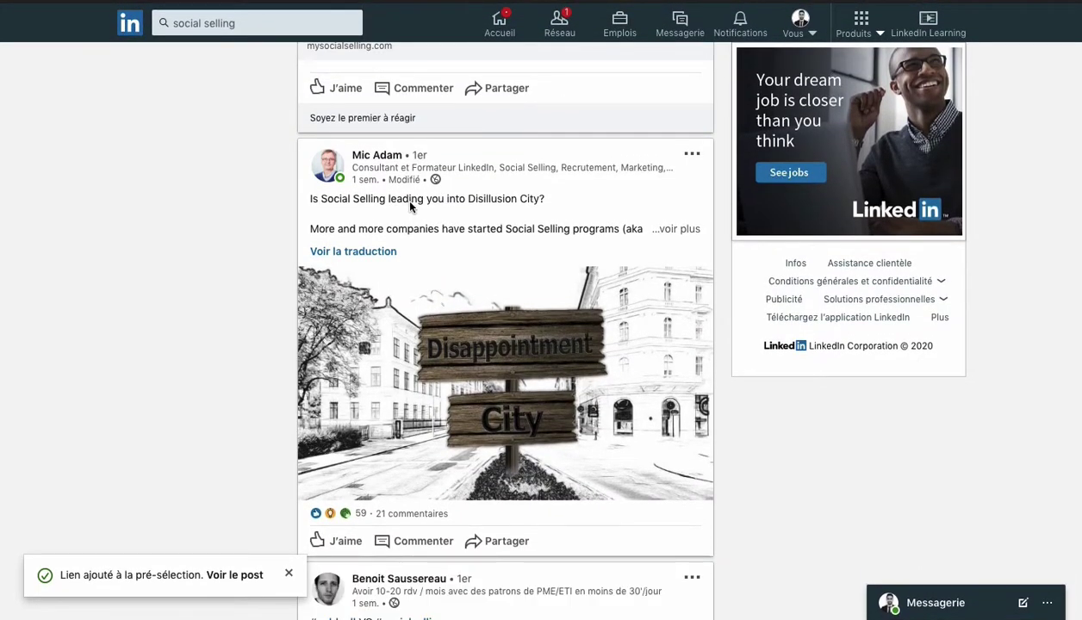
pyautogui.scroll(-5, 159, 372)
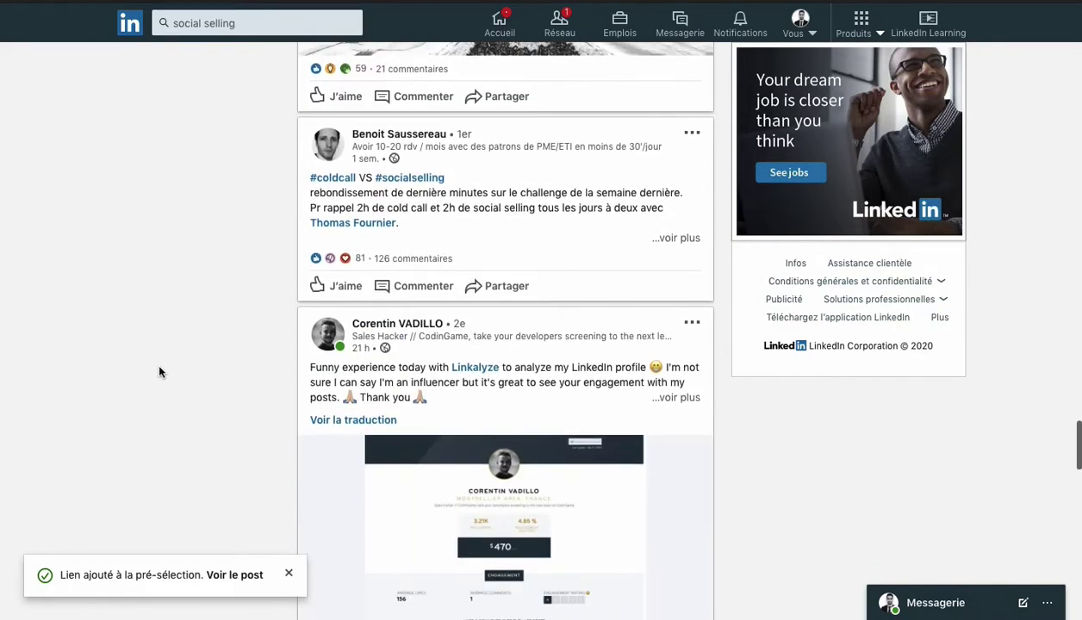
pyautogui.scroll(-10, 190, 382)
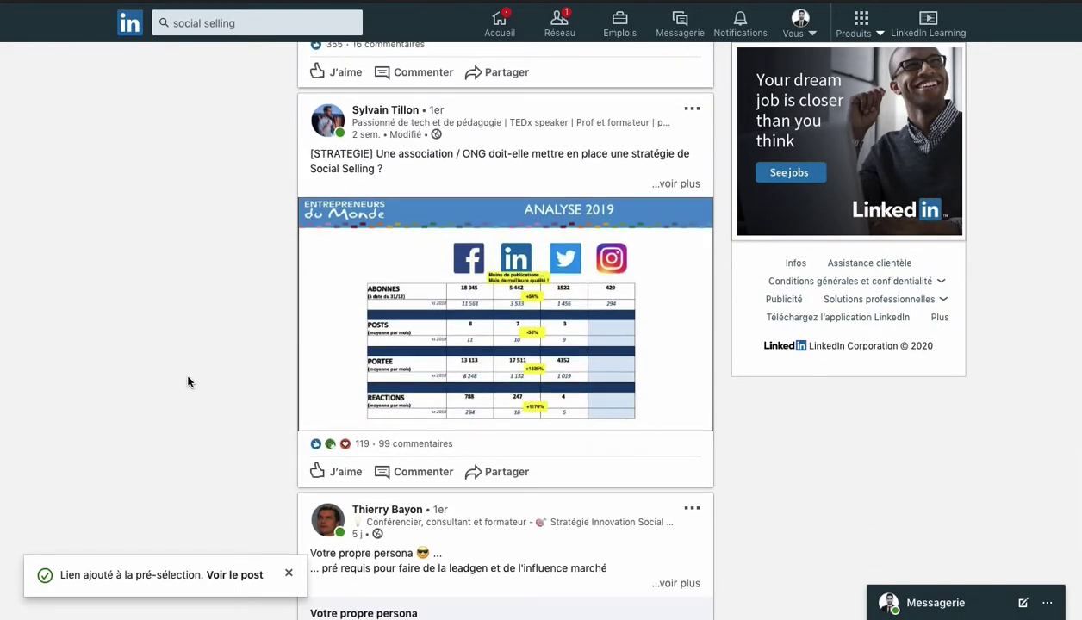
pyautogui.scroll(-10, 190, 382)
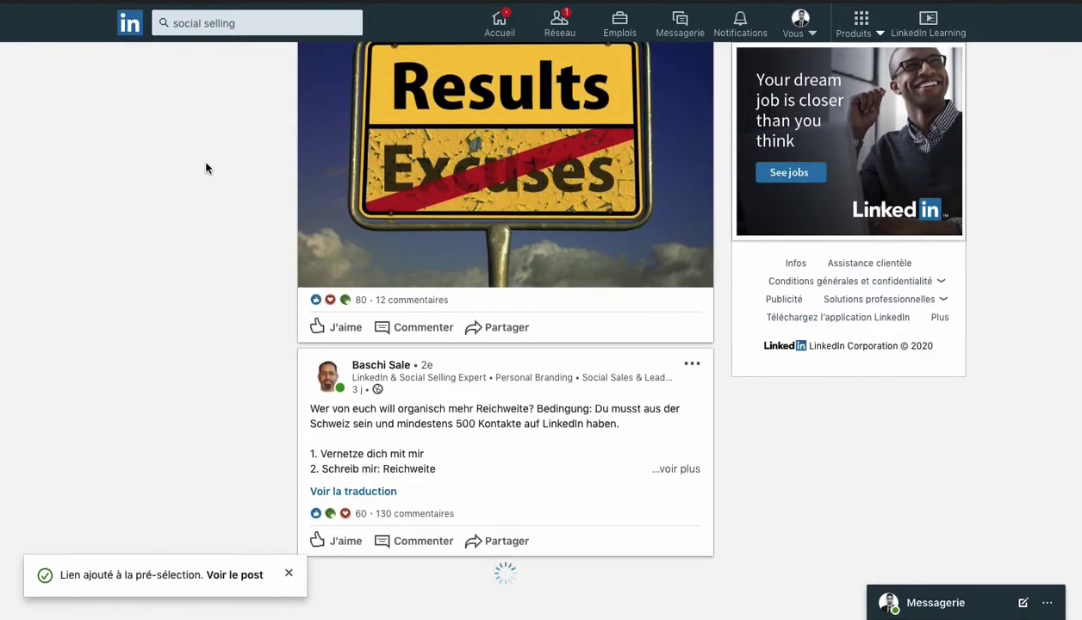
pyautogui.scroll(20, 207, 168)
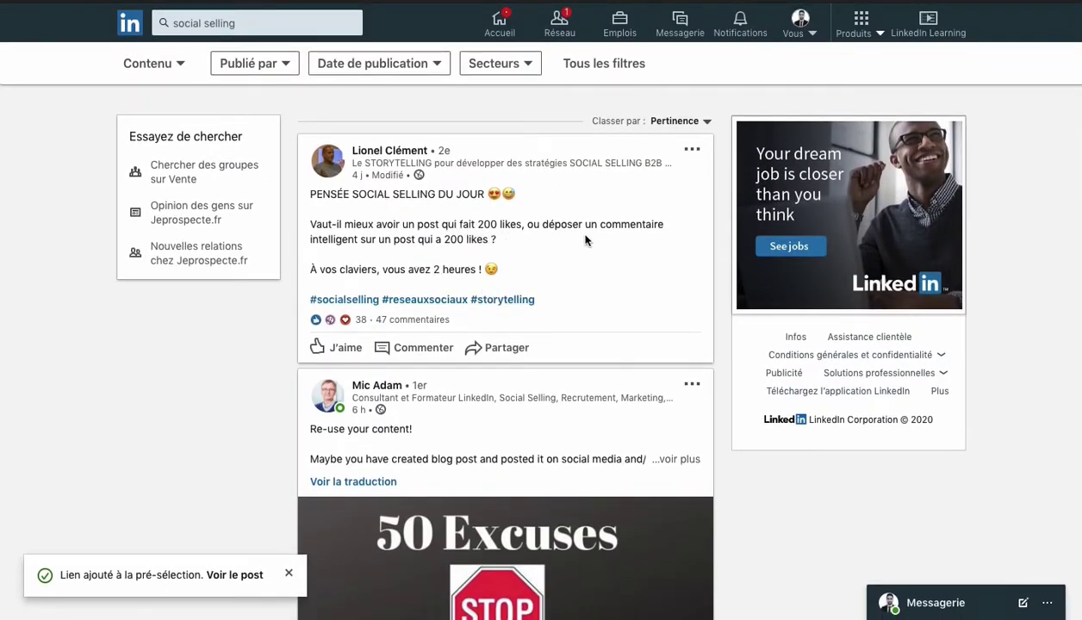
# Expand the 47 comments on the 'Pensée social selling du jour' post and scroll through them.
pyautogui.click(411, 322)
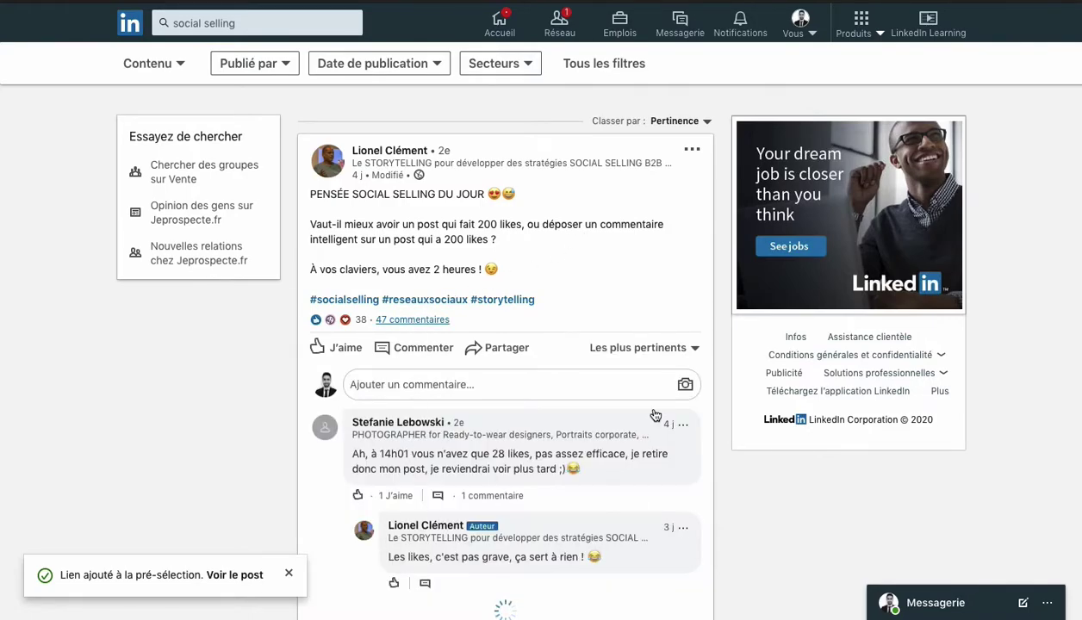
pyautogui.scroll(-4, 504, 435)
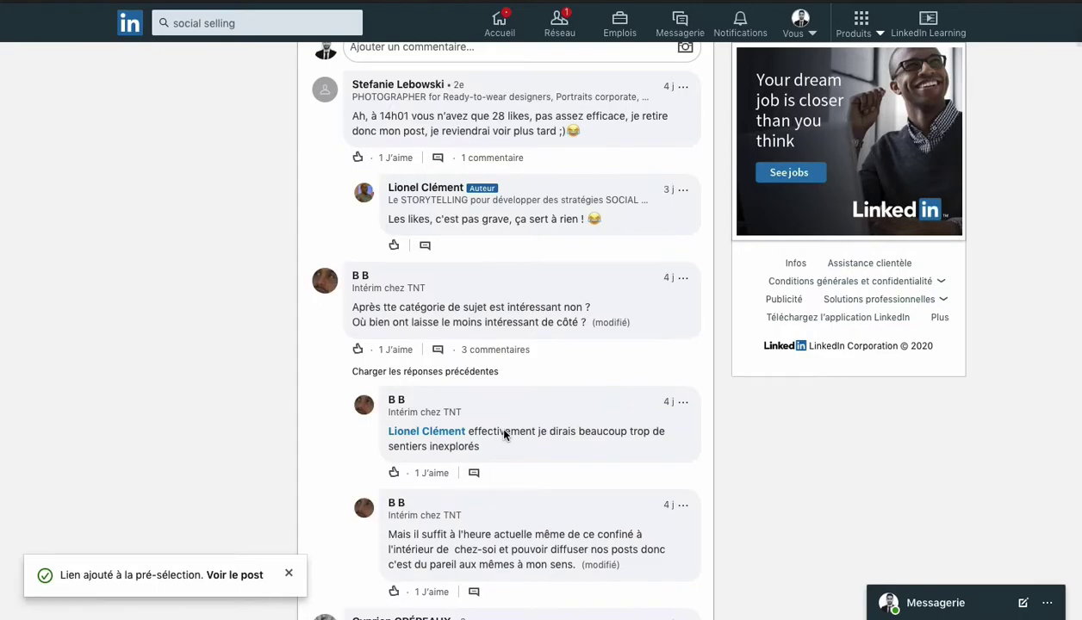
pyautogui.scroll(-4, 504, 435)
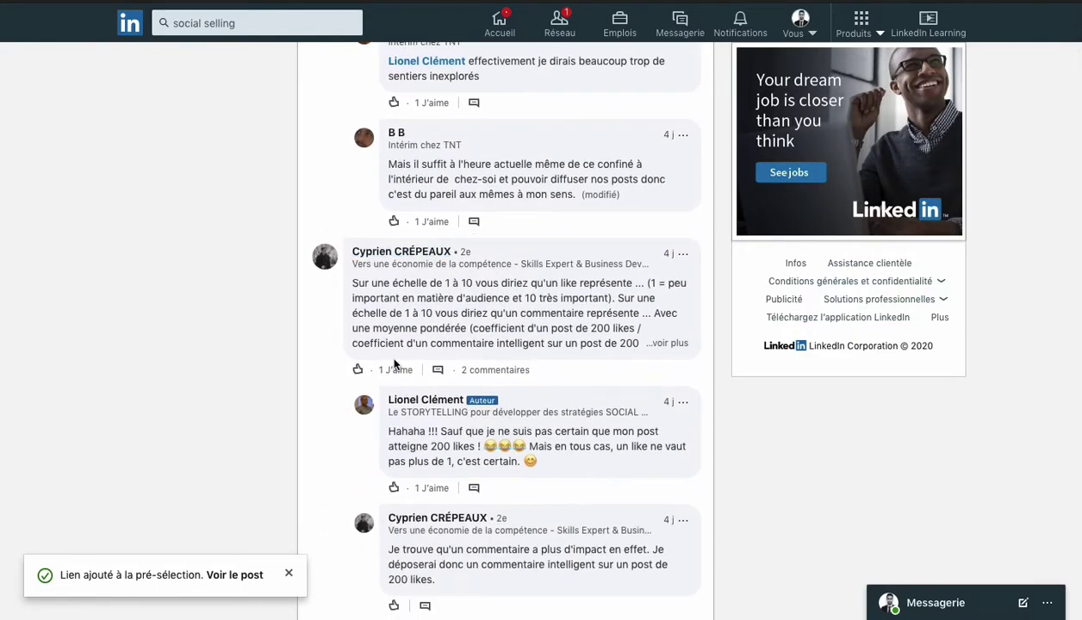
pyautogui.scroll(-3, 388, 354)
pyautogui.scroll(1, 393, 353)
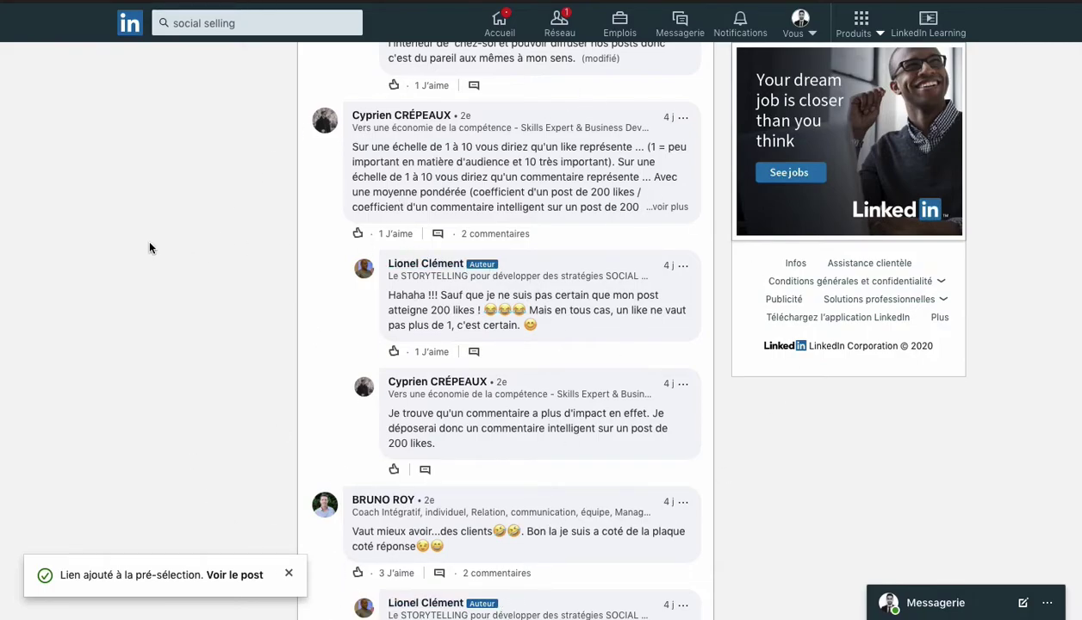
pyautogui.scroll(10, 203, 297)
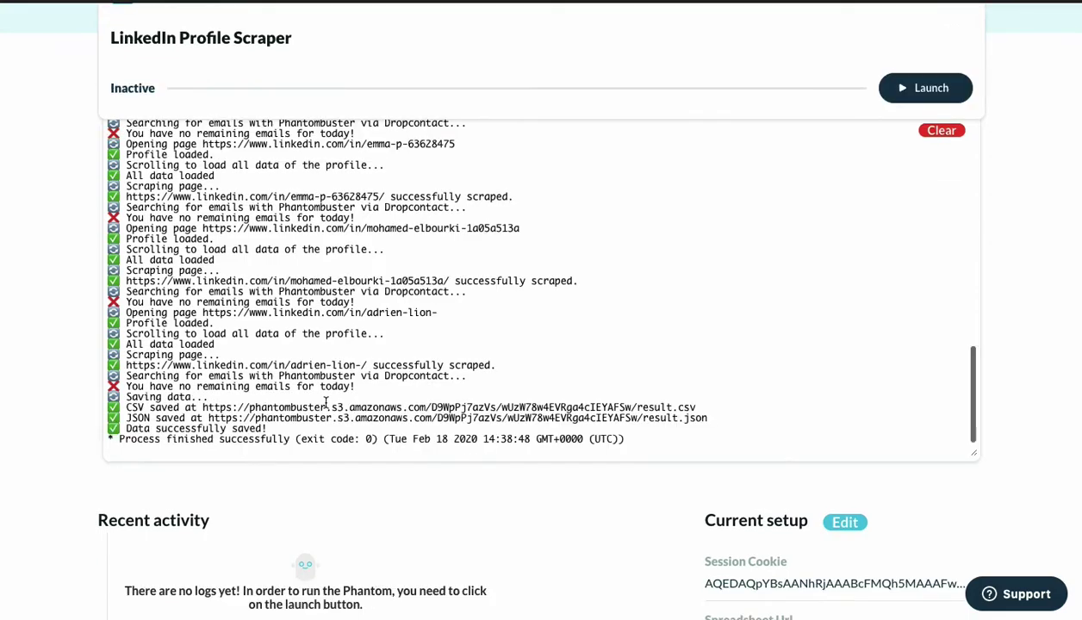
# Download result.csv from the finished run's Files and open the downloaded result (53).csv.
pyautogui.scroll(-3, 326, 403)
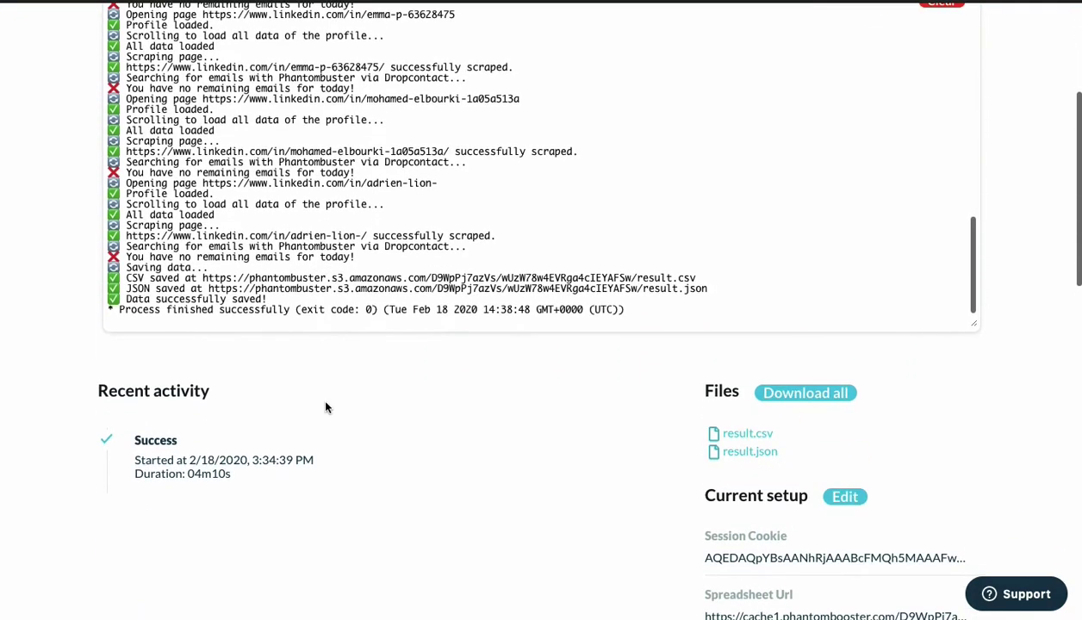
pyautogui.scroll(-3, 326, 407)
pyautogui.scroll(3, 326, 407)
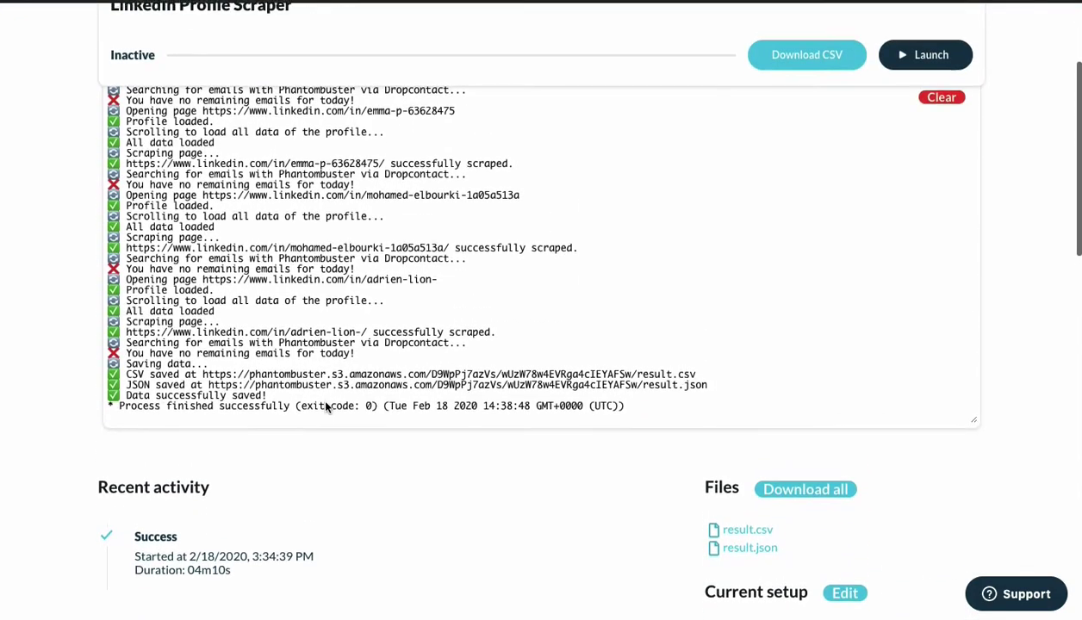
pyautogui.scroll(-1, 326, 407)
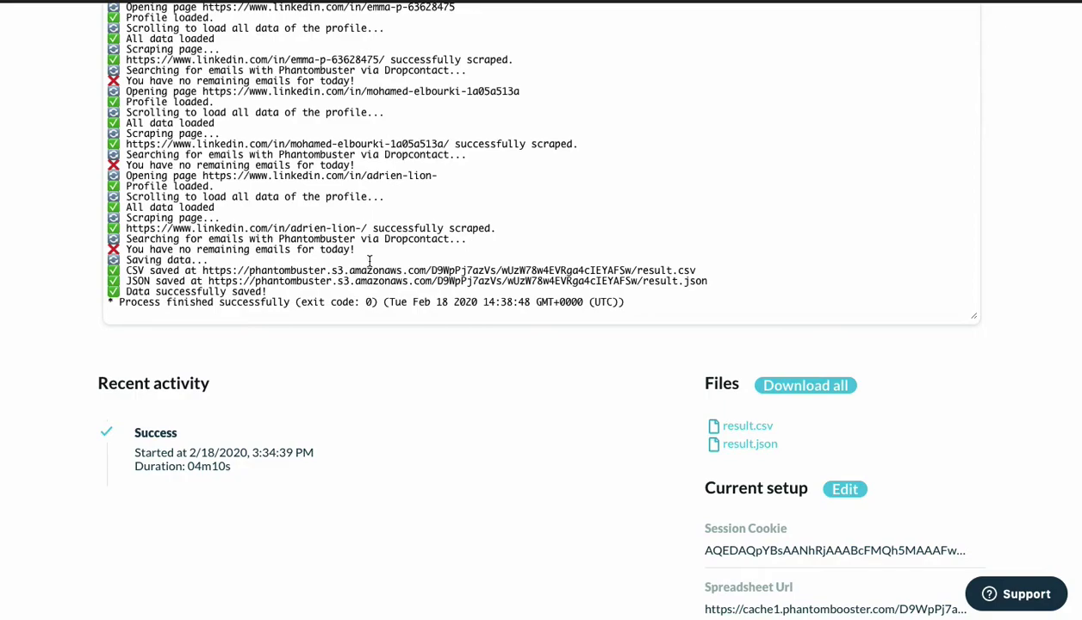
pyautogui.click(722, 428)
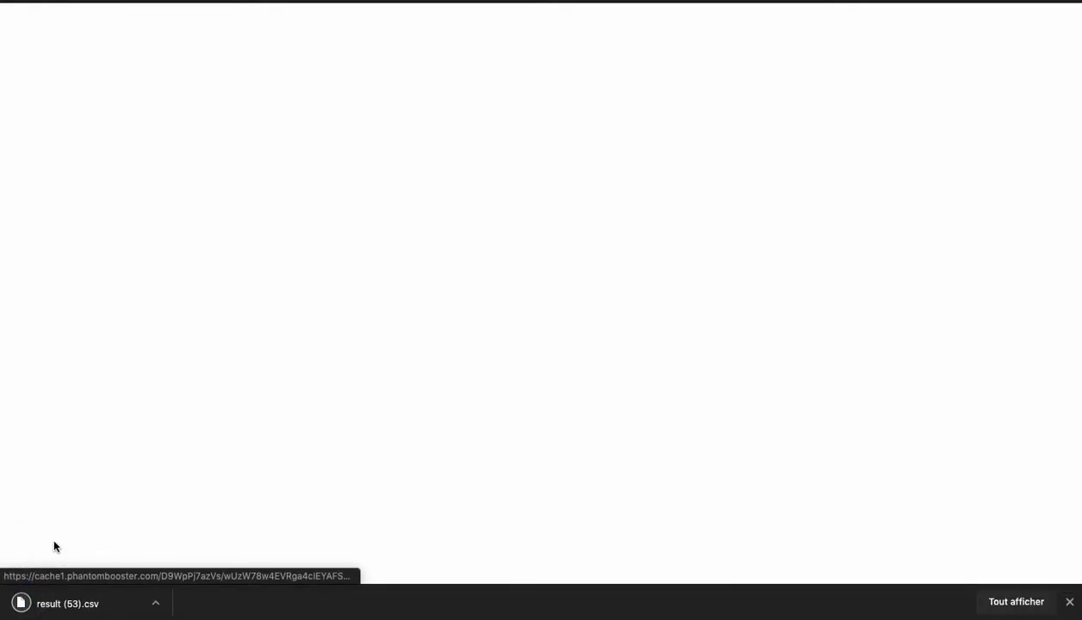
pyautogui.click(56, 603)
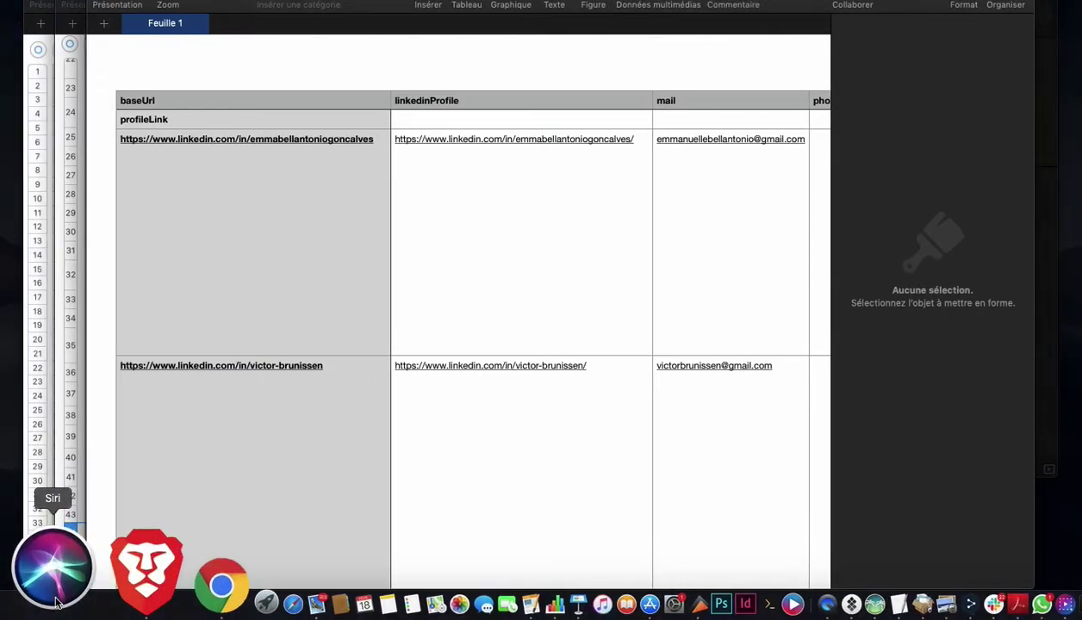
# Widen the Numbers window and scroll across the imported scrape results table.
pyautogui.hscroll(5, 376, 352)
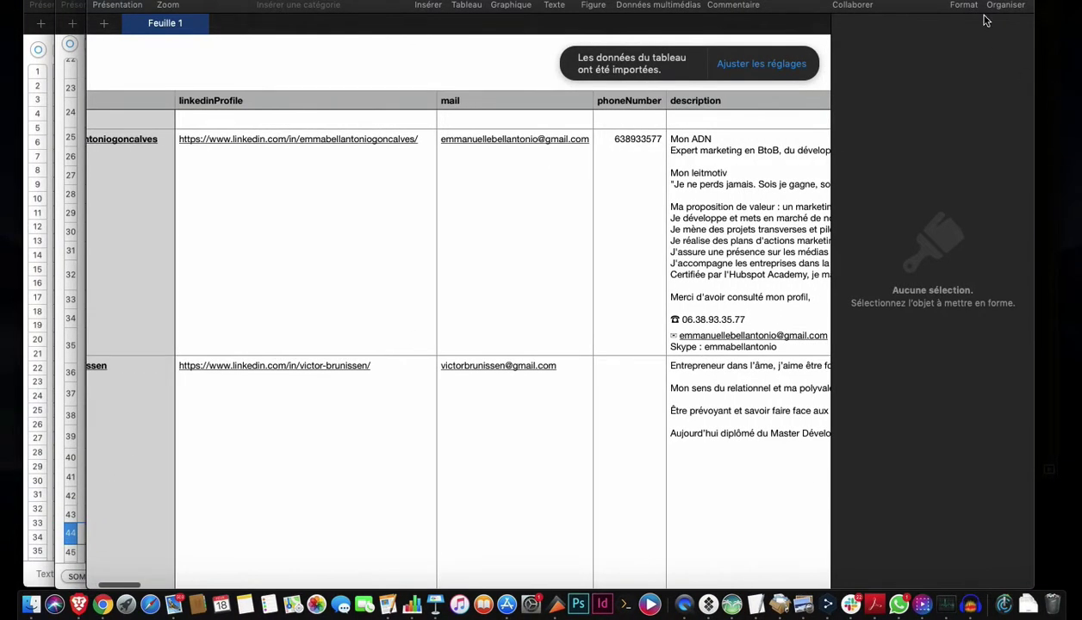
pyautogui.click(963, 4)
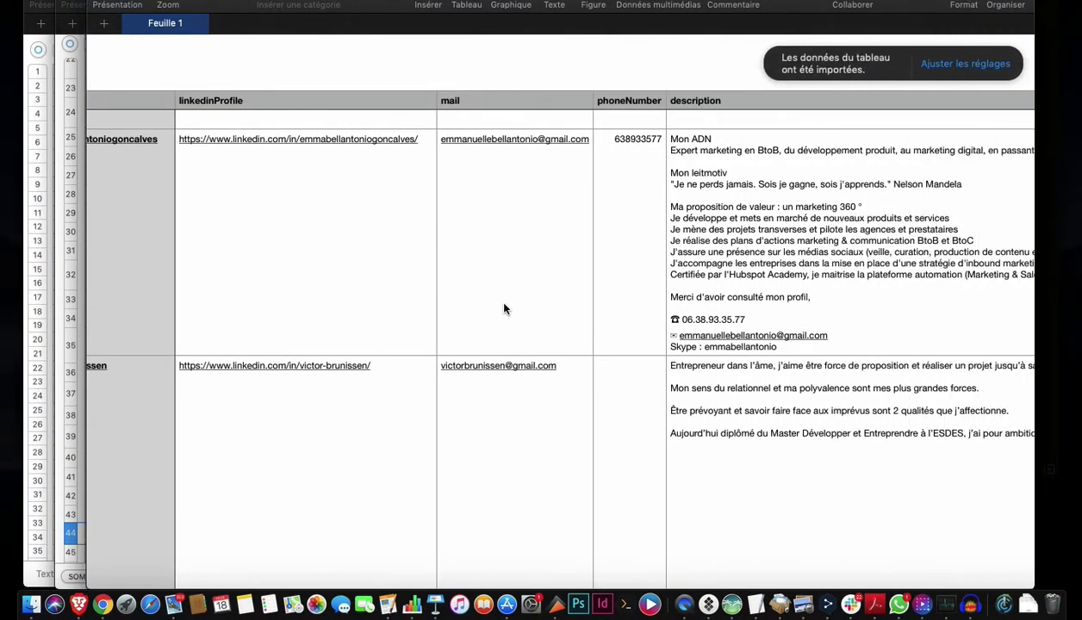
pyautogui.hscroll(1, 505, 309)
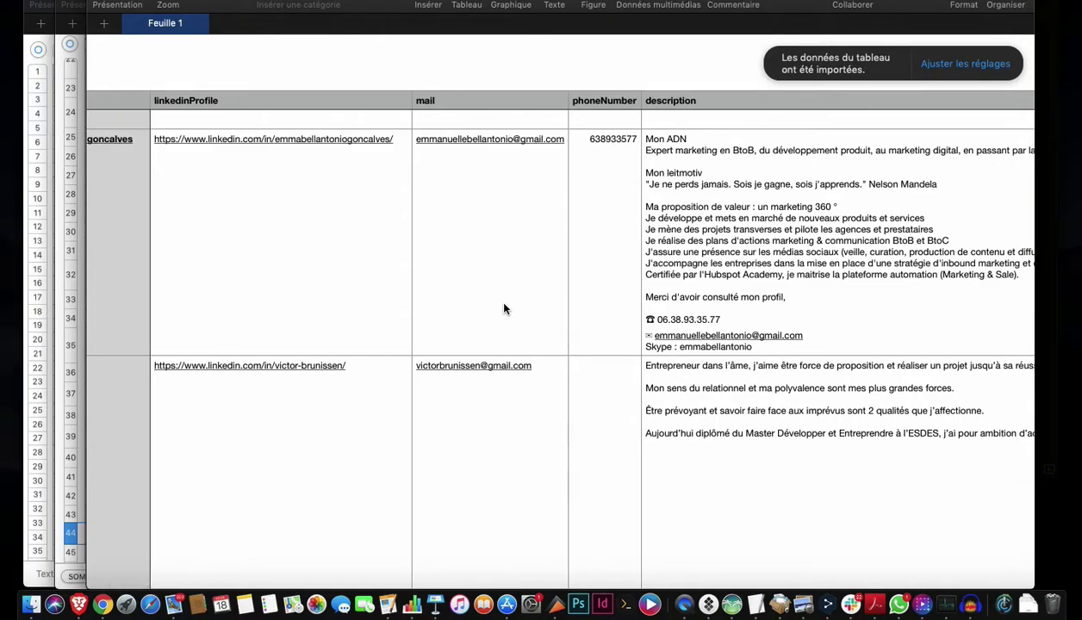
pyautogui.hscroll(-6, 505, 308)
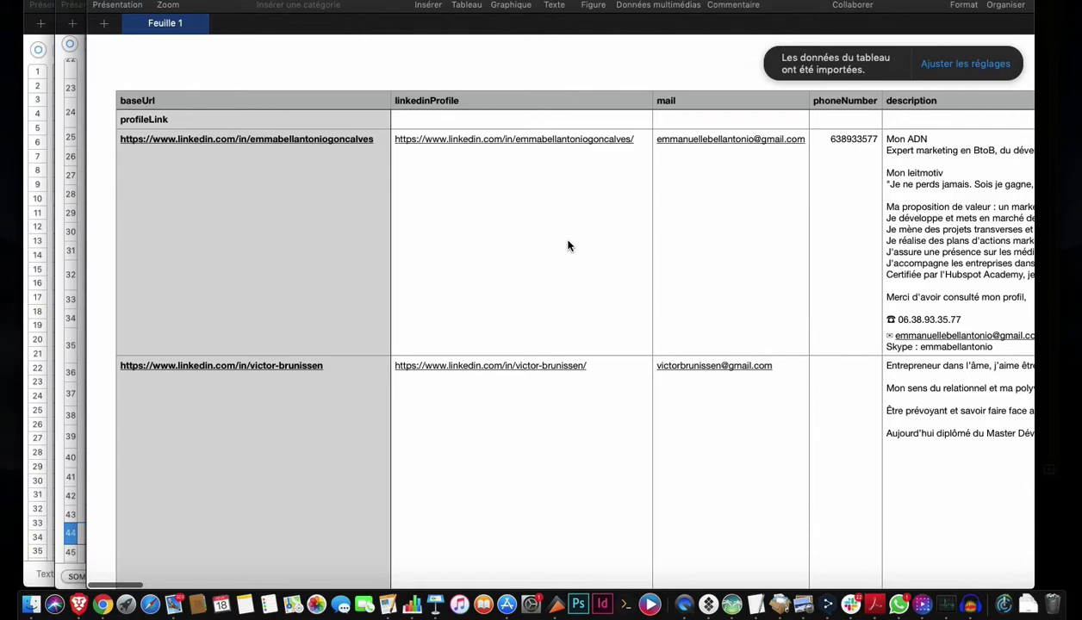
pyautogui.hscroll(9, 571, 244)
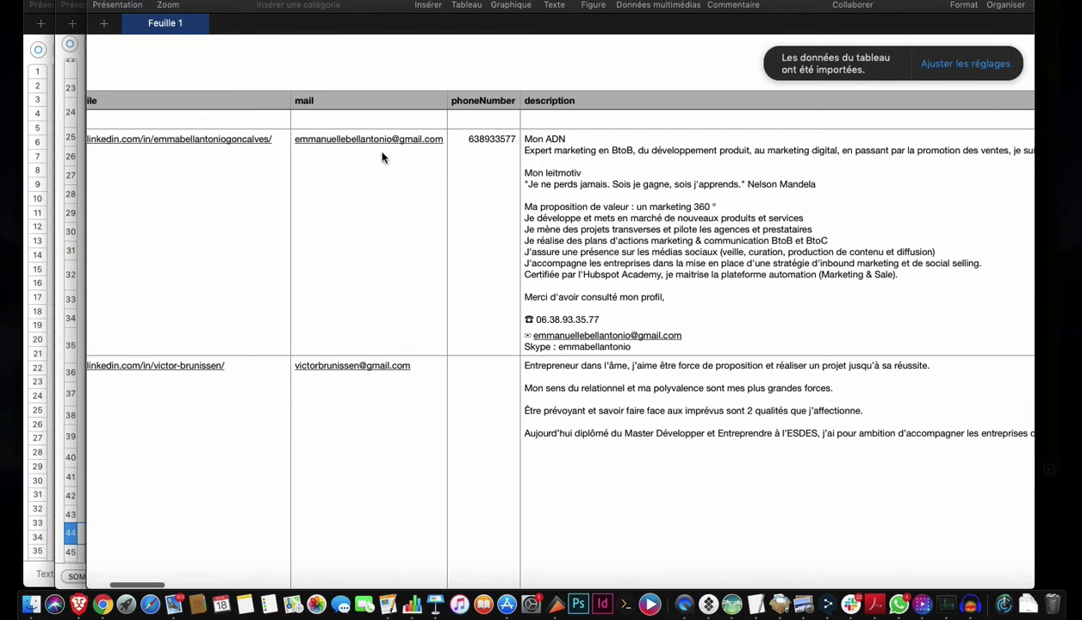
# Inspect the first profile's mail, description, phoneNumber and location, then scroll right to the name columns.
pyautogui.click(383, 157)
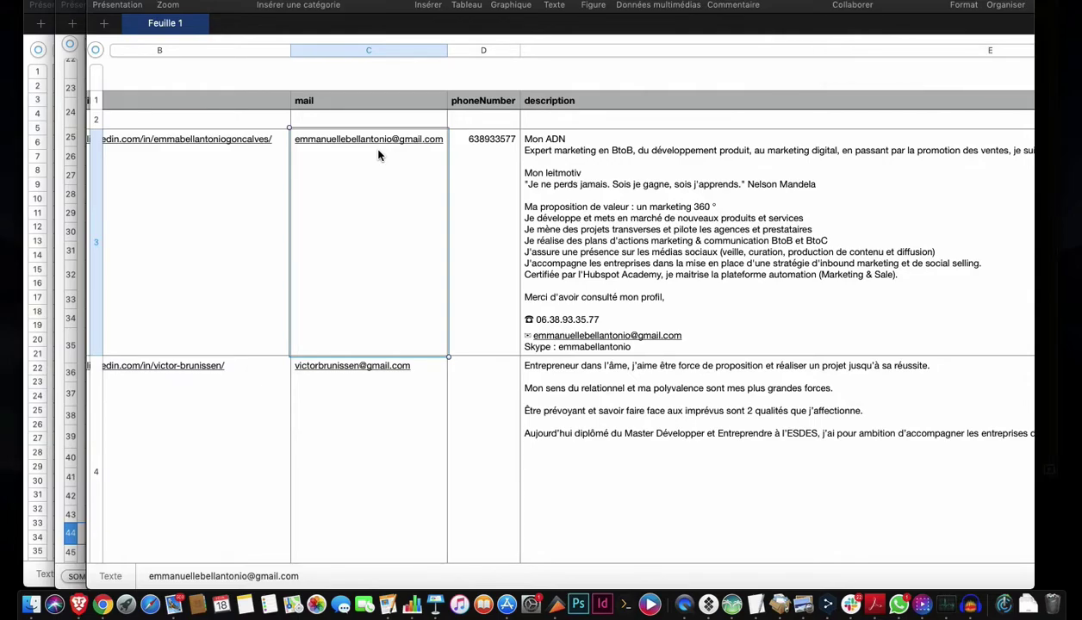
pyautogui.click(660, 342)
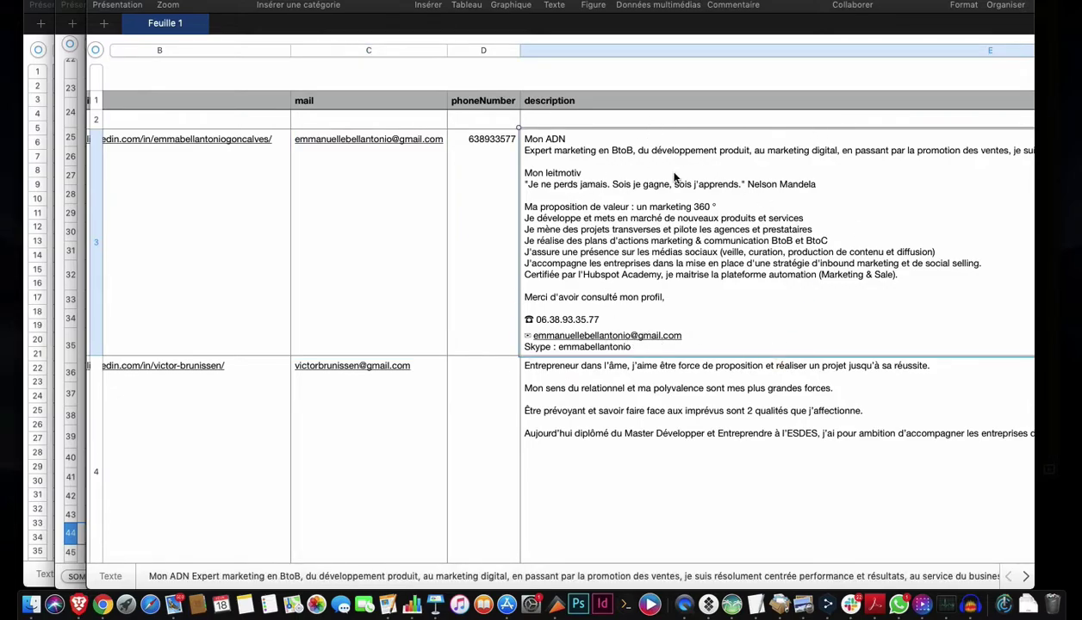
pyautogui.click(493, 135)
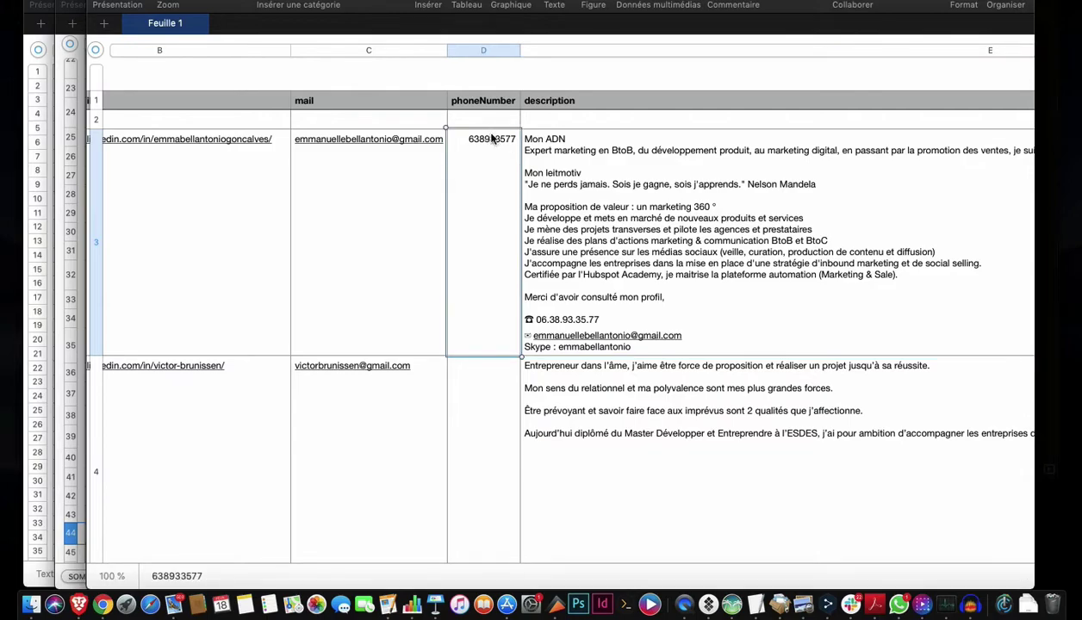
pyautogui.hscroll(10, 502, 223)
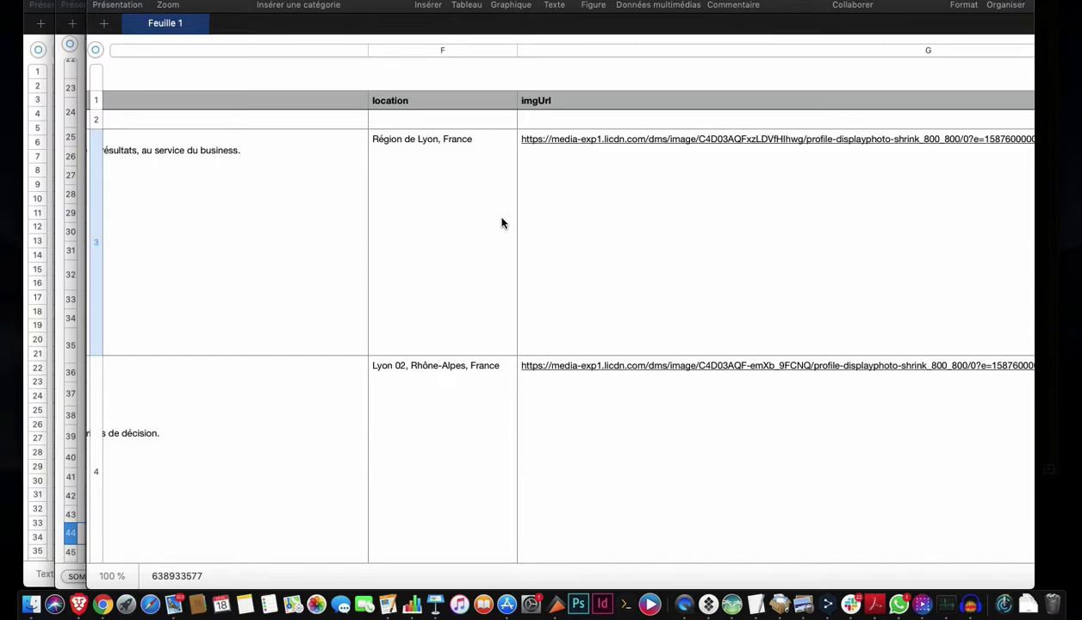
pyautogui.click(464, 210)
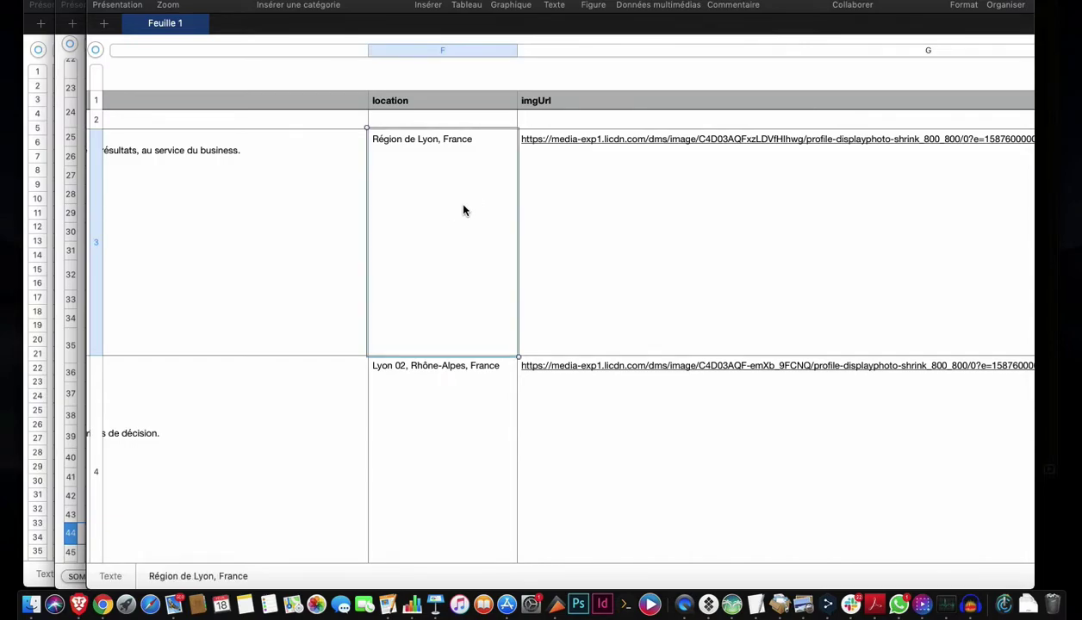
pyautogui.hscroll(2, 464, 211)
pyautogui.hscroll(1, 464, 210)
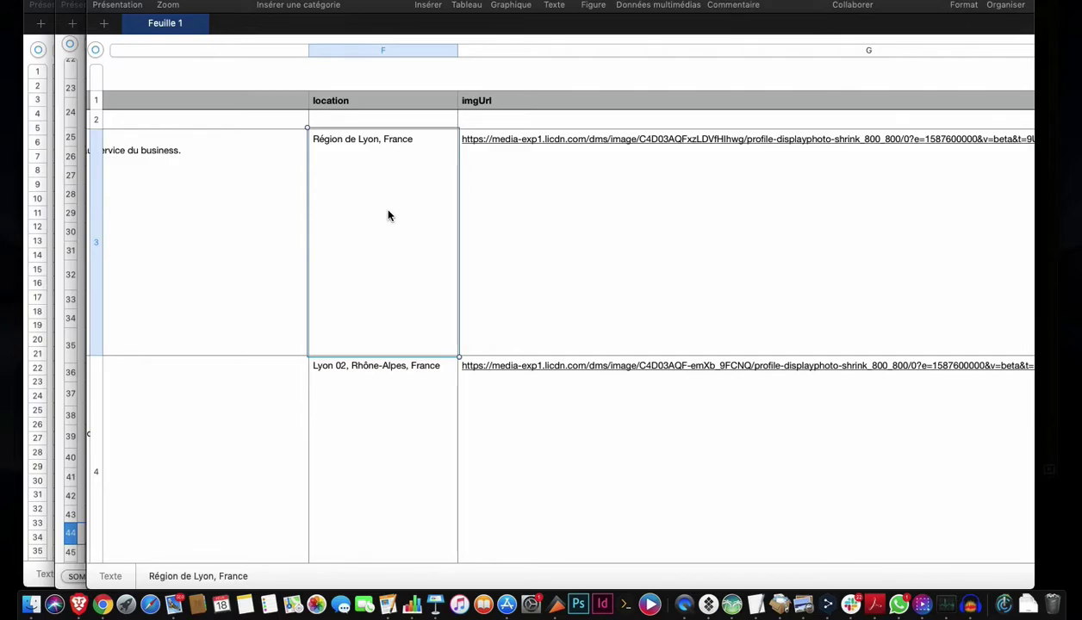
pyautogui.hscroll(10, 376, 179)
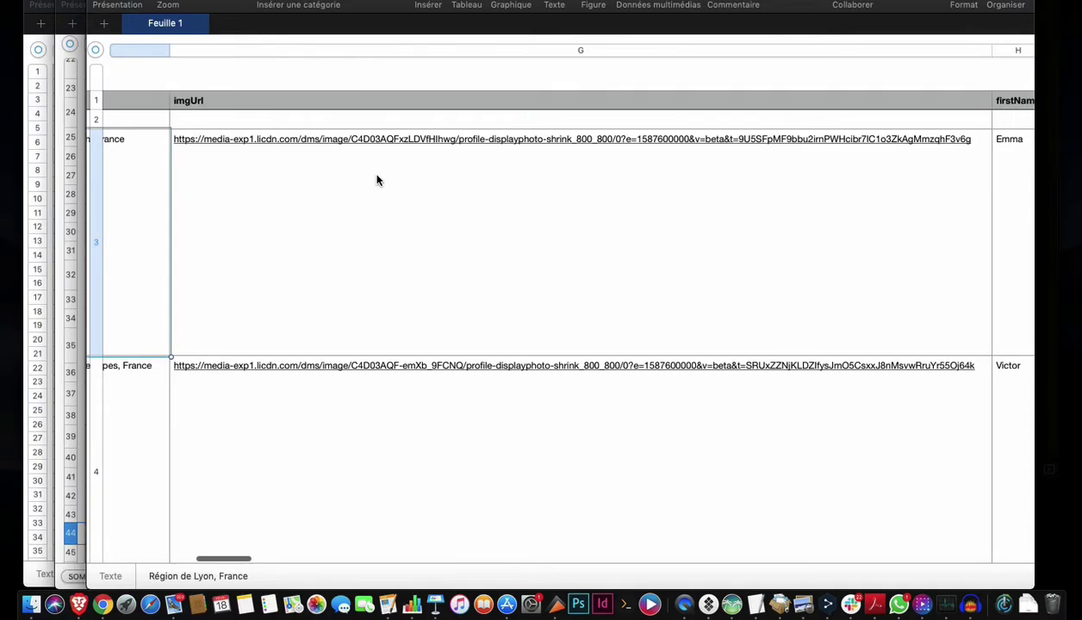
pyautogui.hscroll(5, 377, 179)
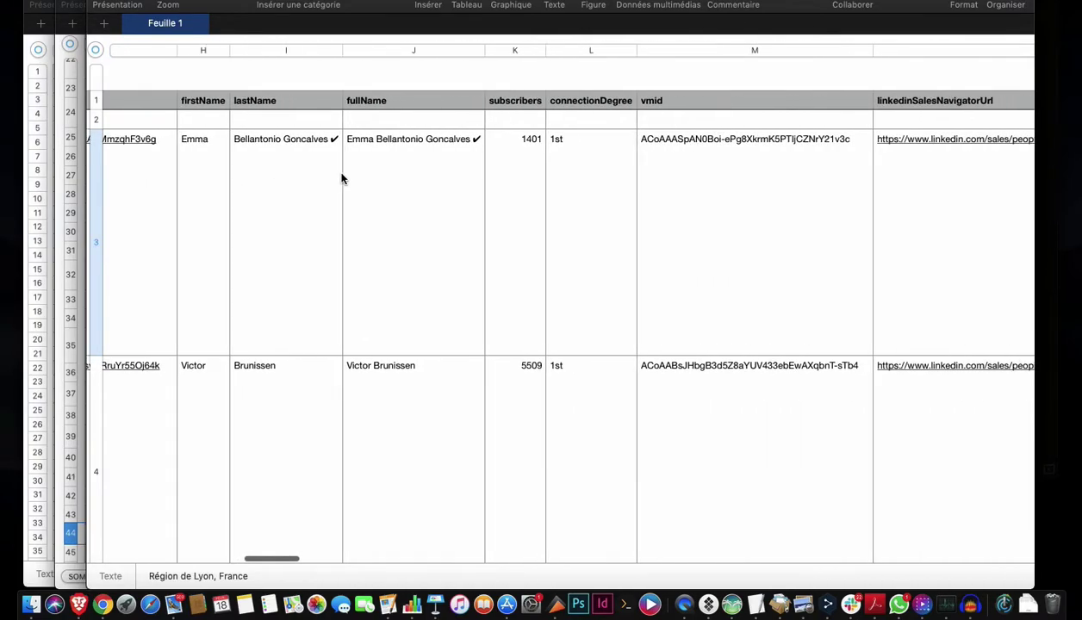
pyautogui.click(217, 156)
pyautogui.click(296, 170)
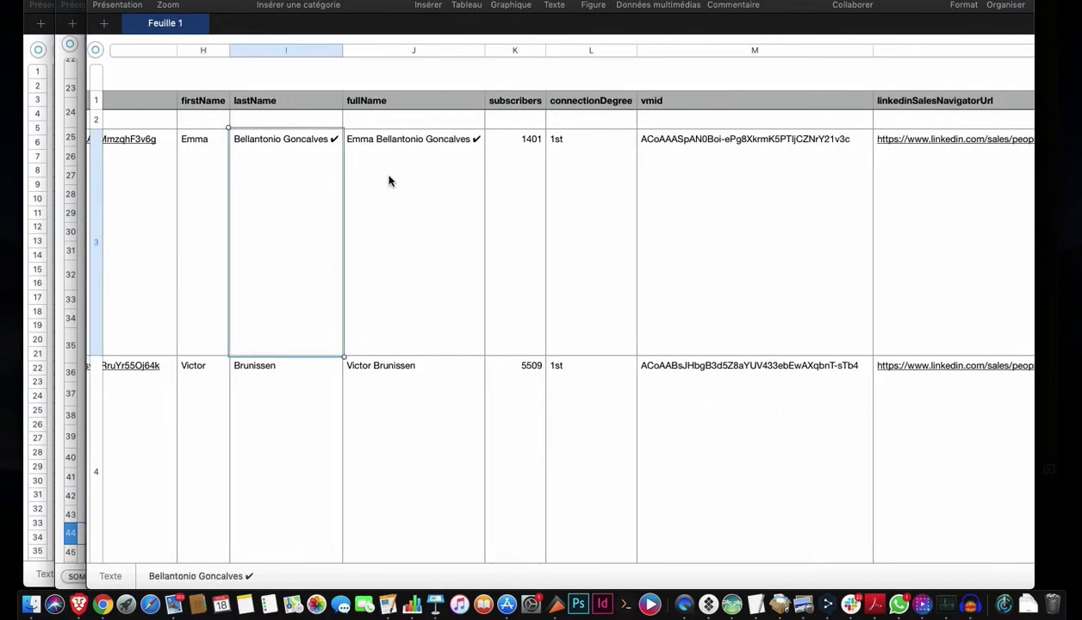
pyautogui.click(409, 168)
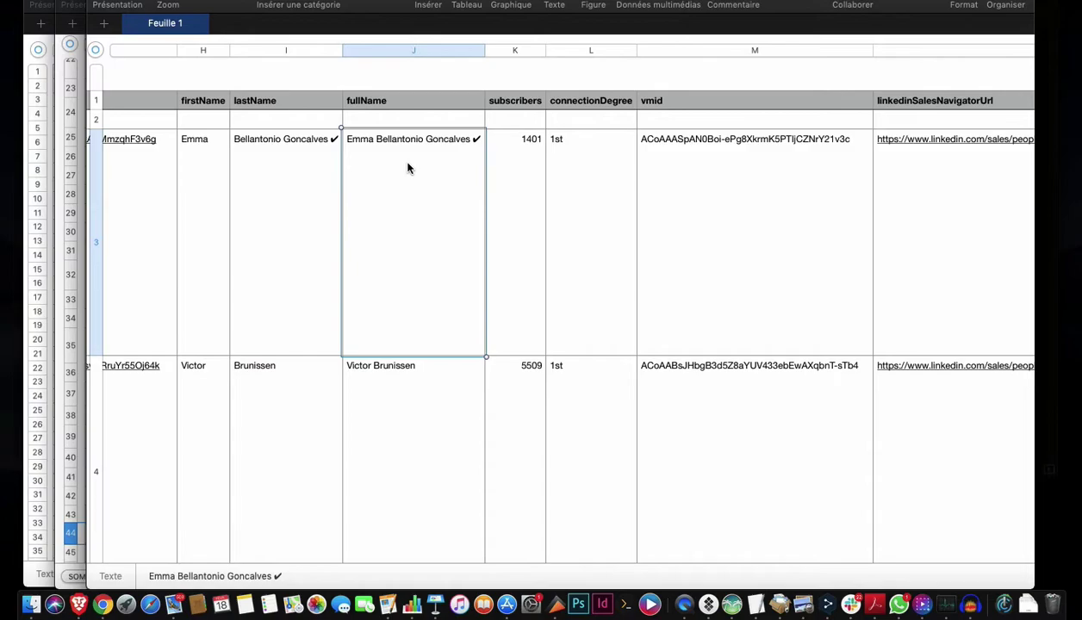
pyautogui.click(527, 158)
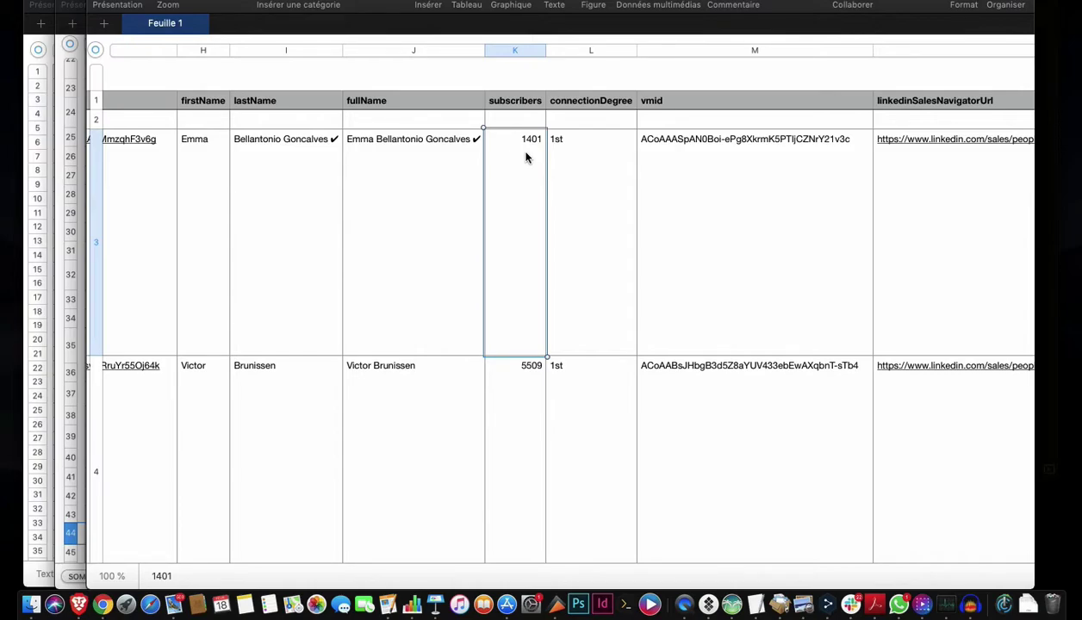
pyautogui.hscroll(3, 525, 156)
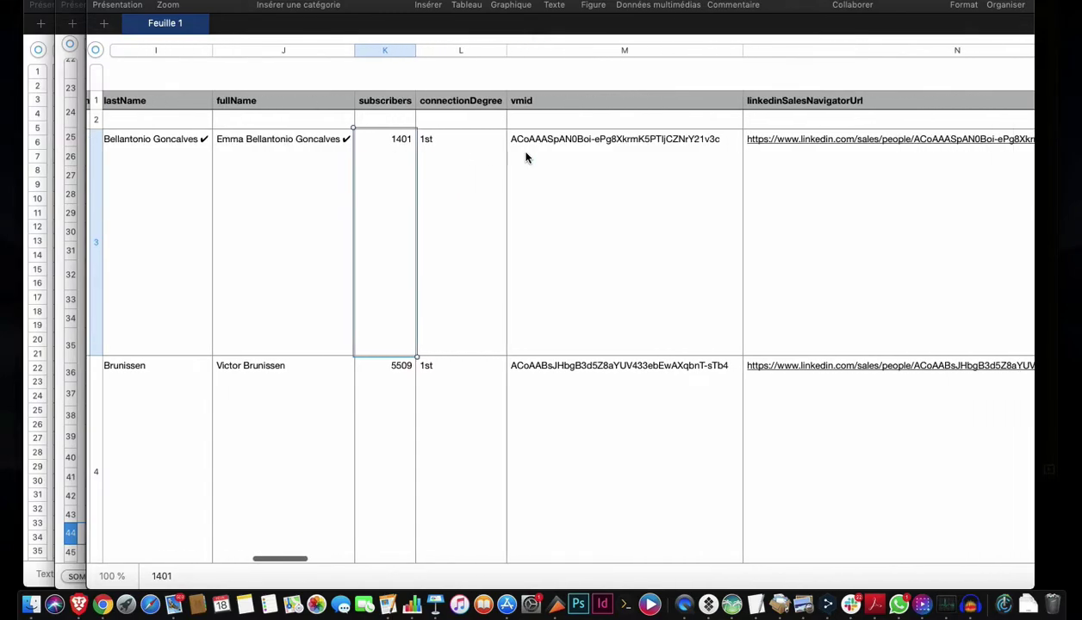
pyautogui.click(389, 421)
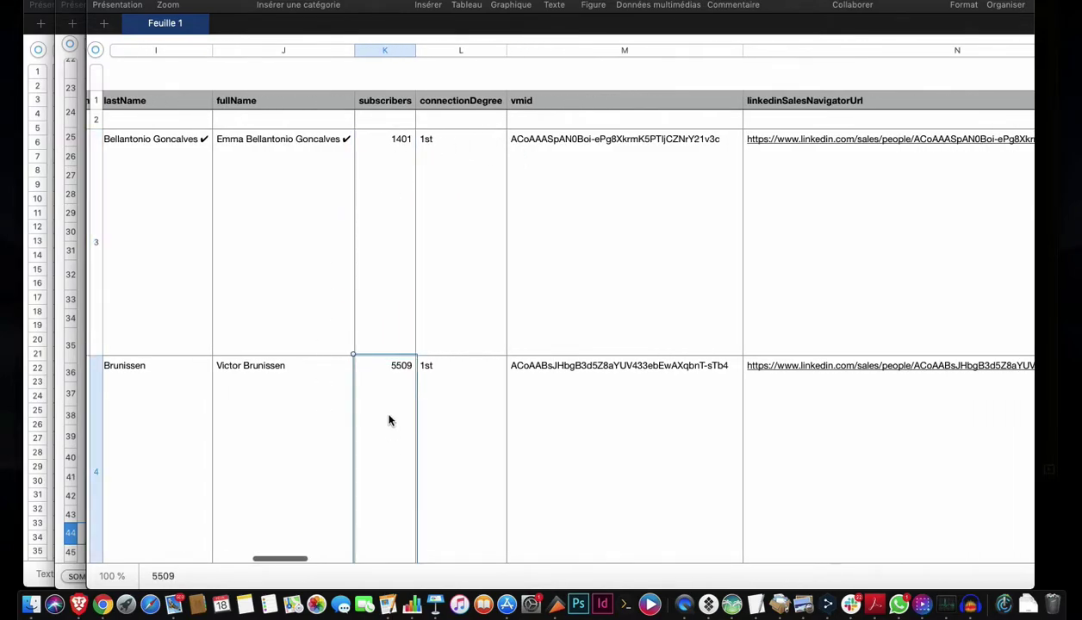
pyautogui.click(384, 285)
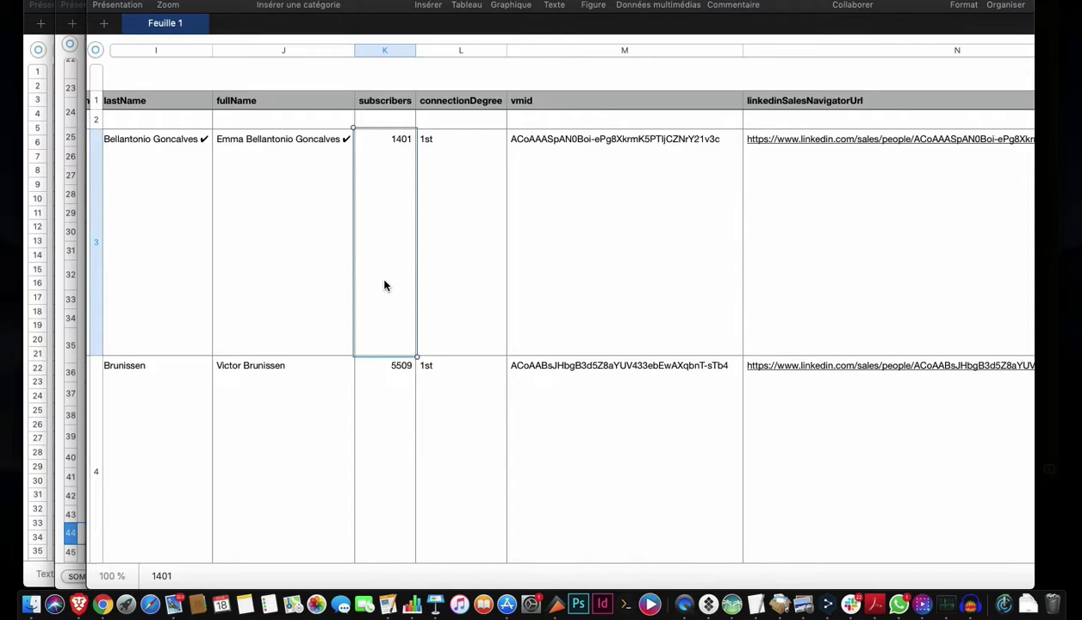
pyautogui.hscroll(6, 384, 285)
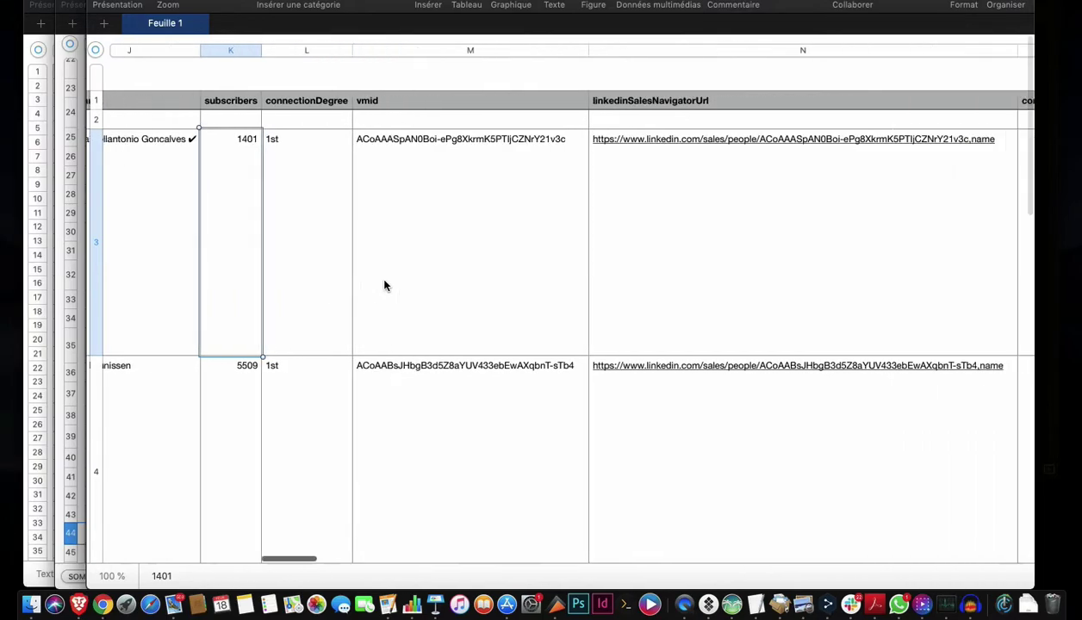
pyautogui.click(587, 228)
pyautogui.hscroll(5, 587, 229)
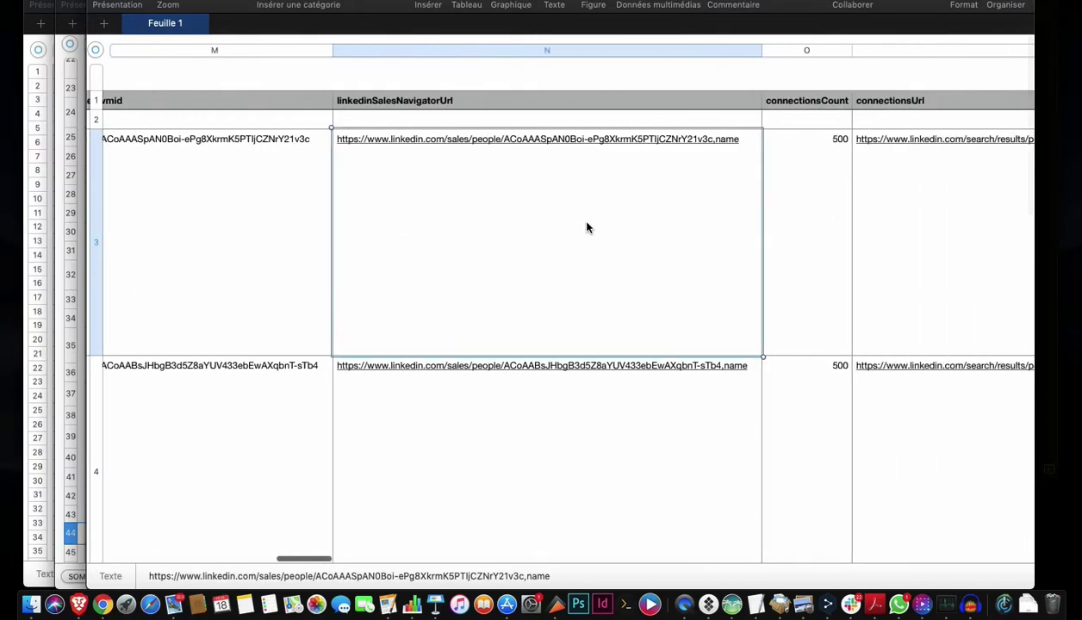
pyautogui.hscroll(1, 587, 229)
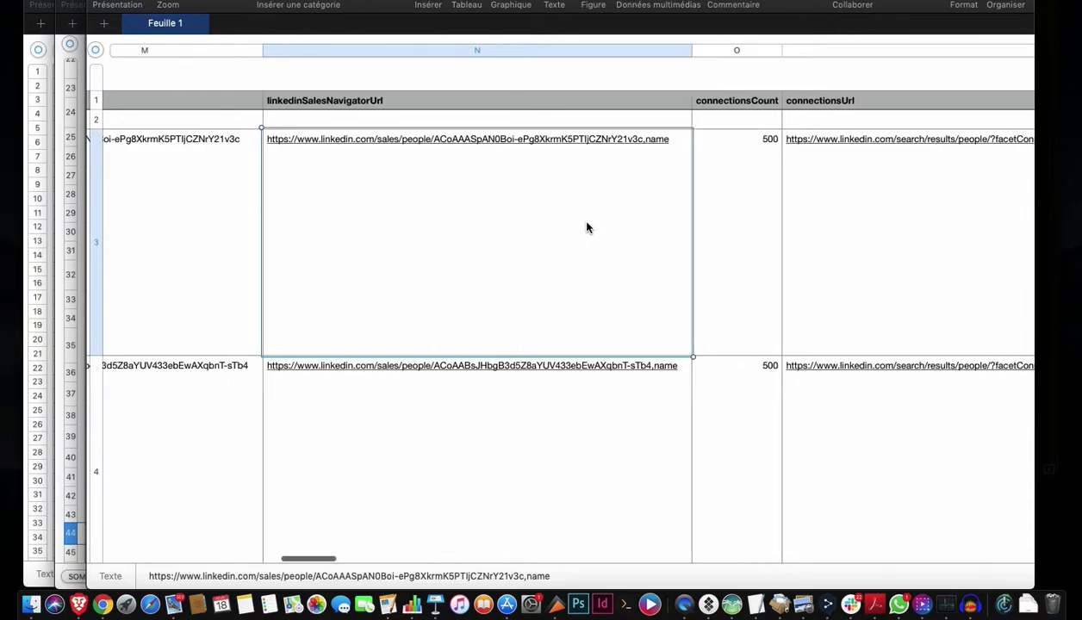
pyautogui.hscroll(5, 586, 228)
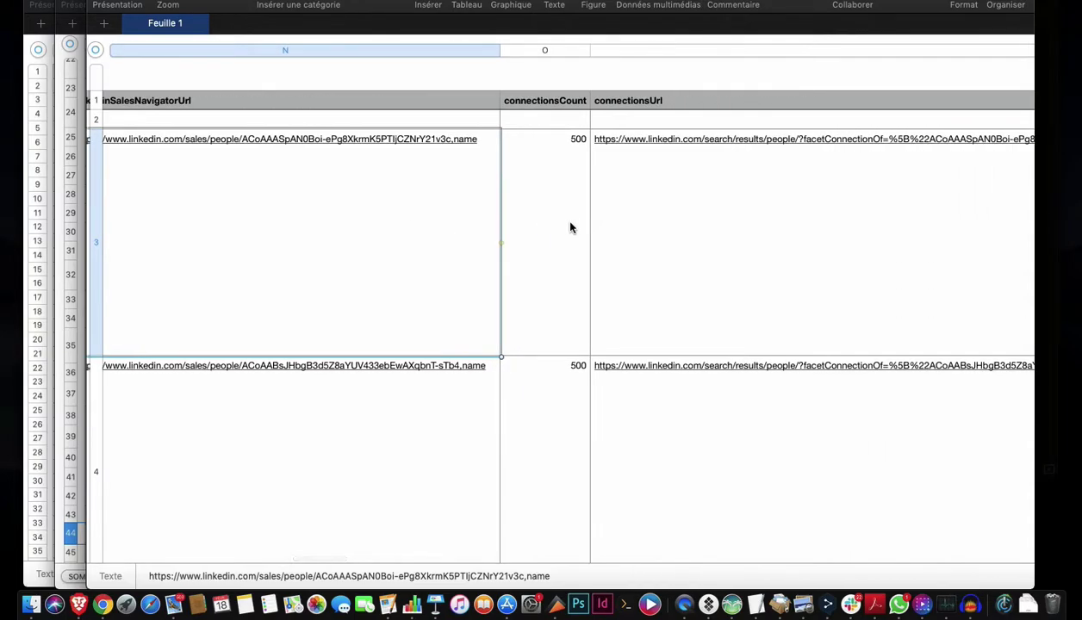
pyautogui.click(566, 228)
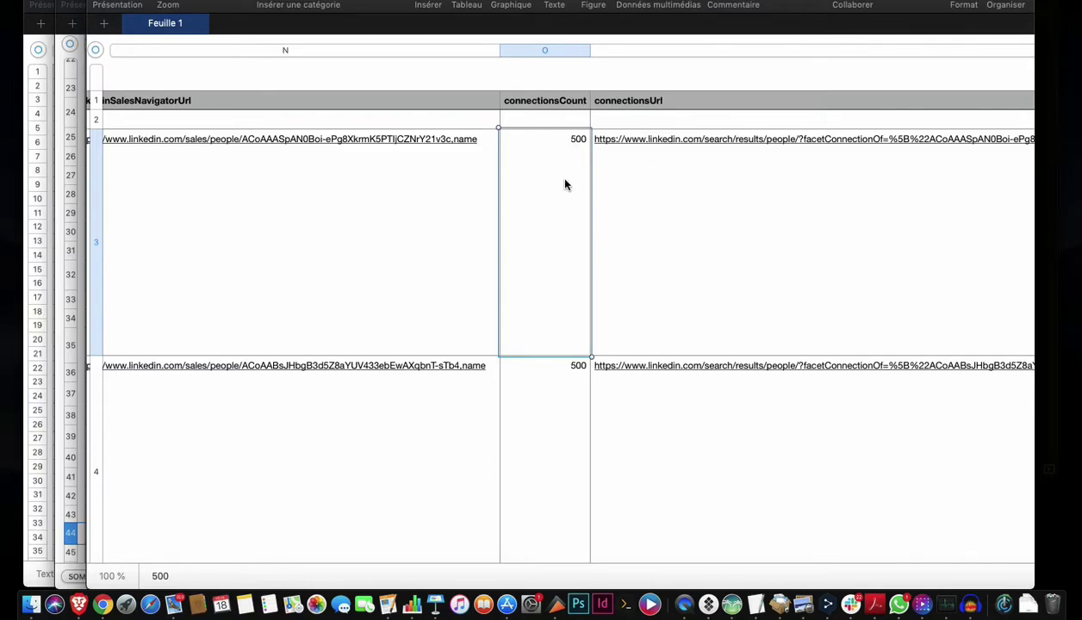
pyautogui.scroll(-7, 520, 290)
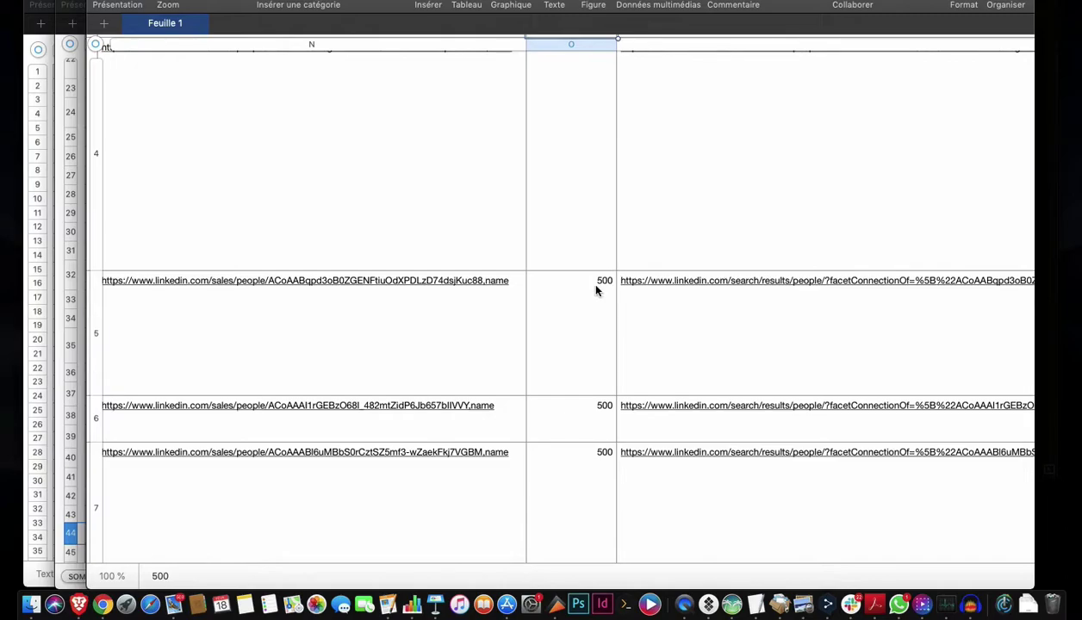
pyautogui.click(593, 287)
pyautogui.scroll(7, 596, 291)
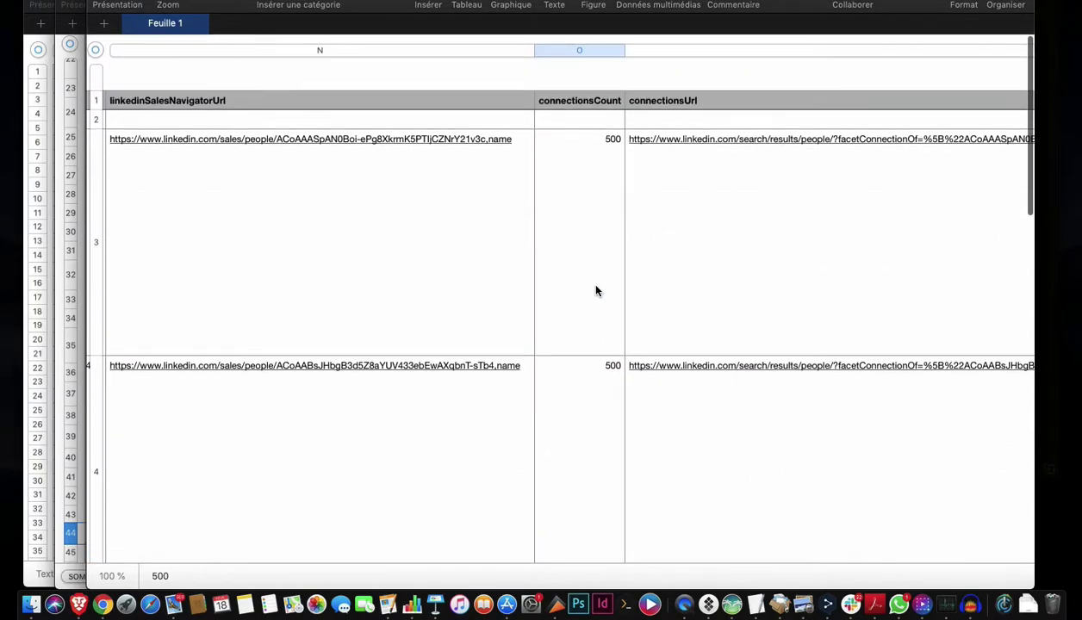
pyautogui.click(617, 159)
pyautogui.hscroll(8, 616, 156)
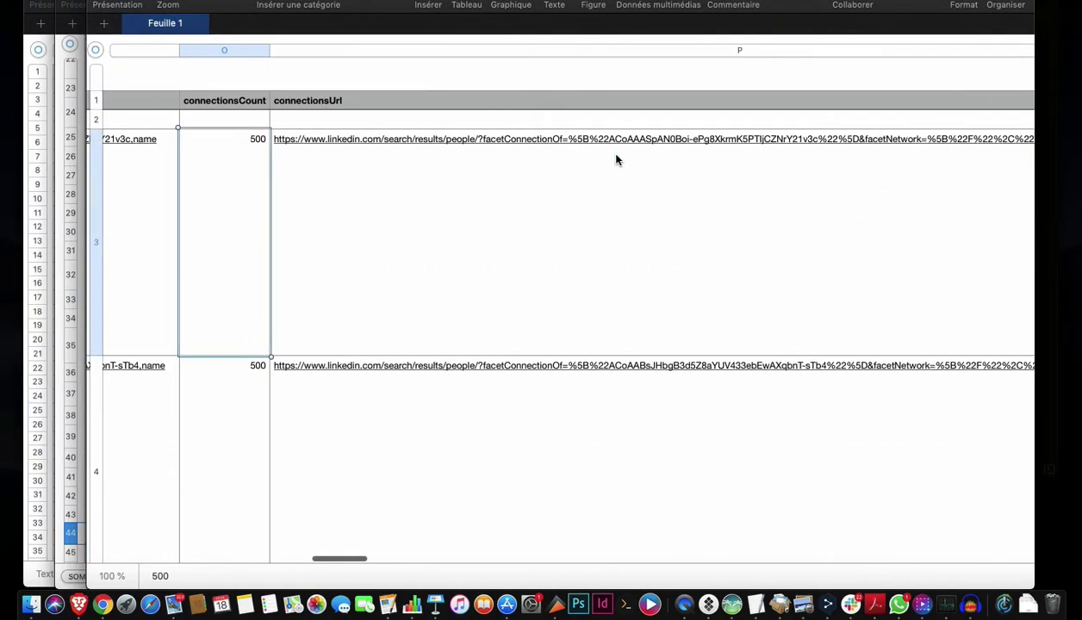
pyautogui.click(590, 190)
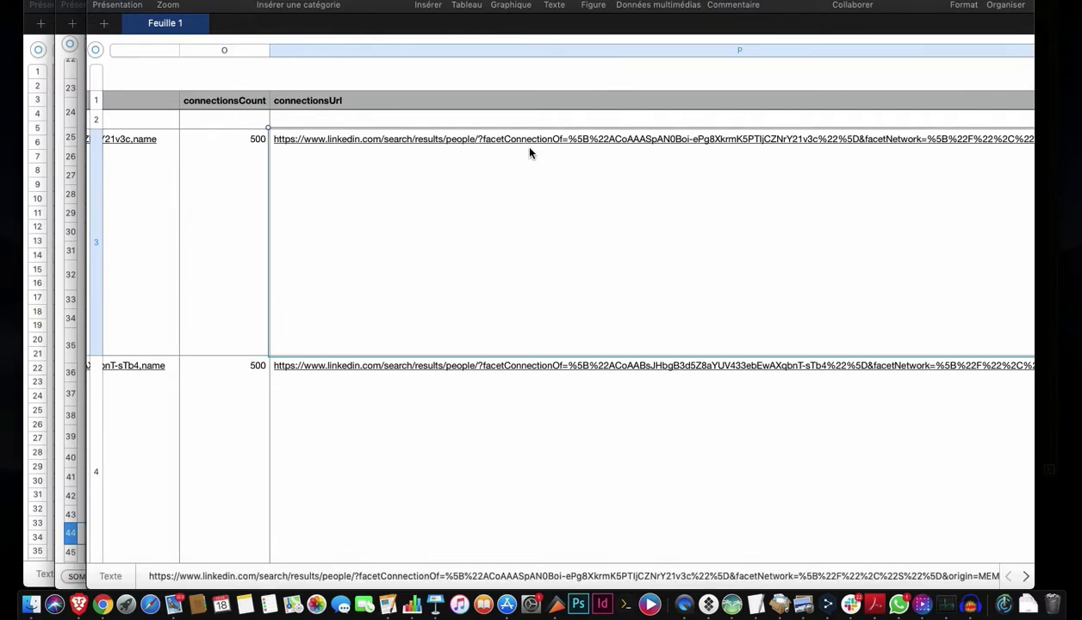
pyautogui.hscroll(9, 706, 173)
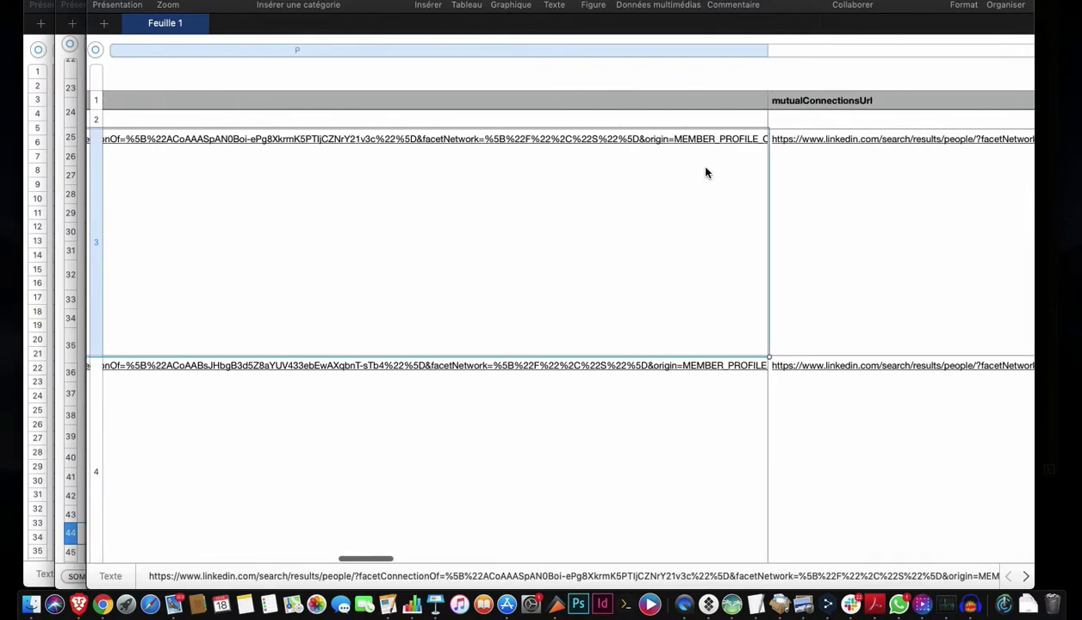
pyautogui.hscroll(12, 769, 198)
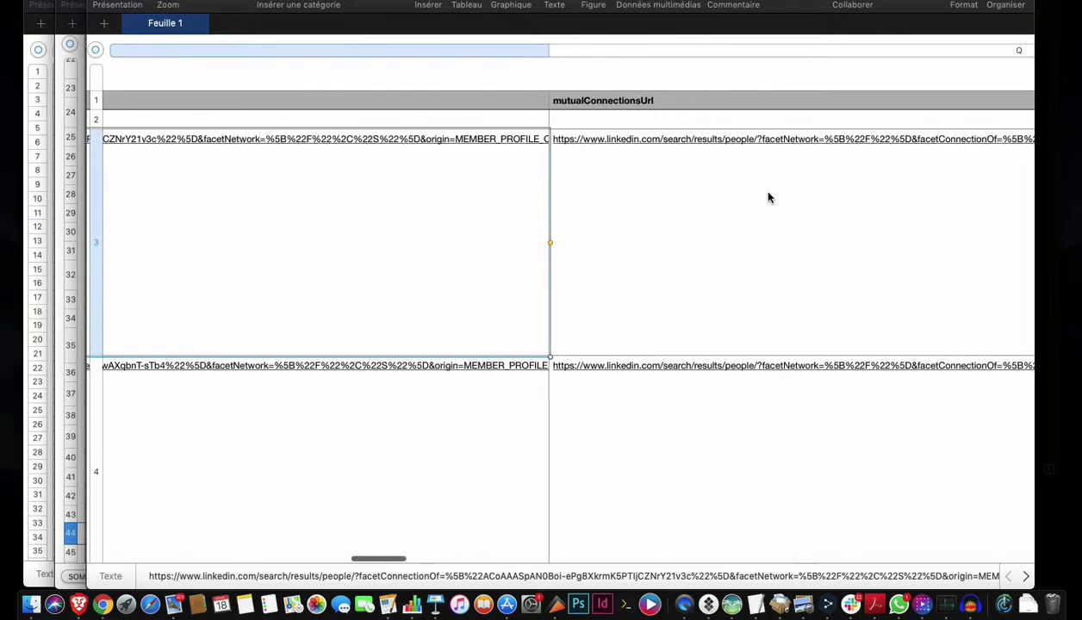
pyautogui.press('Right')
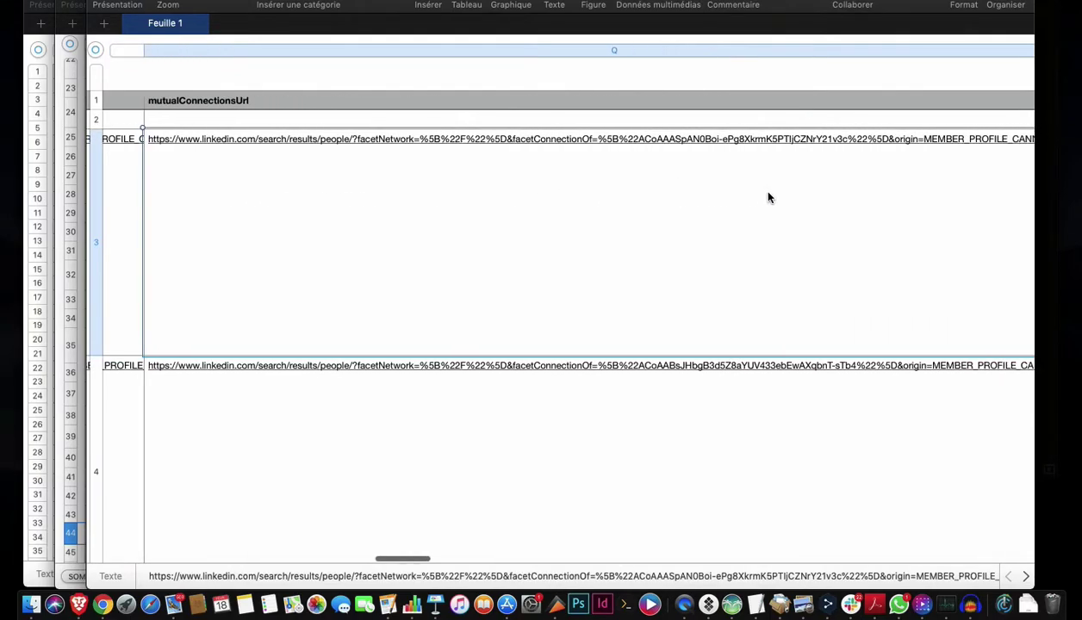
pyautogui.hscroll(5, 769, 198)
pyautogui.click(769, 198)
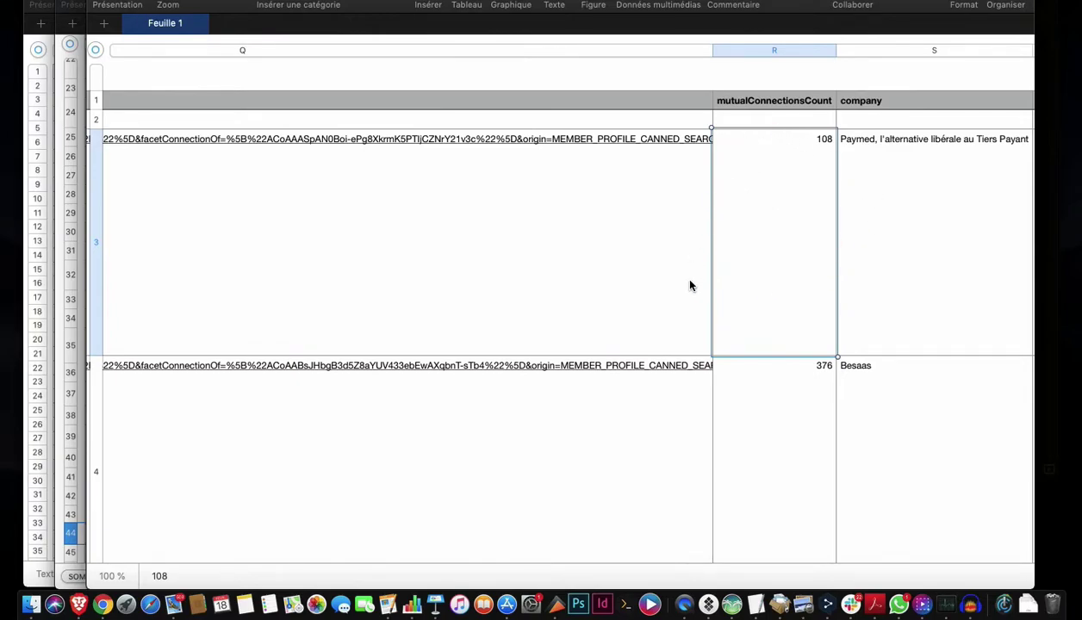
pyautogui.hscroll(10, 742, 184)
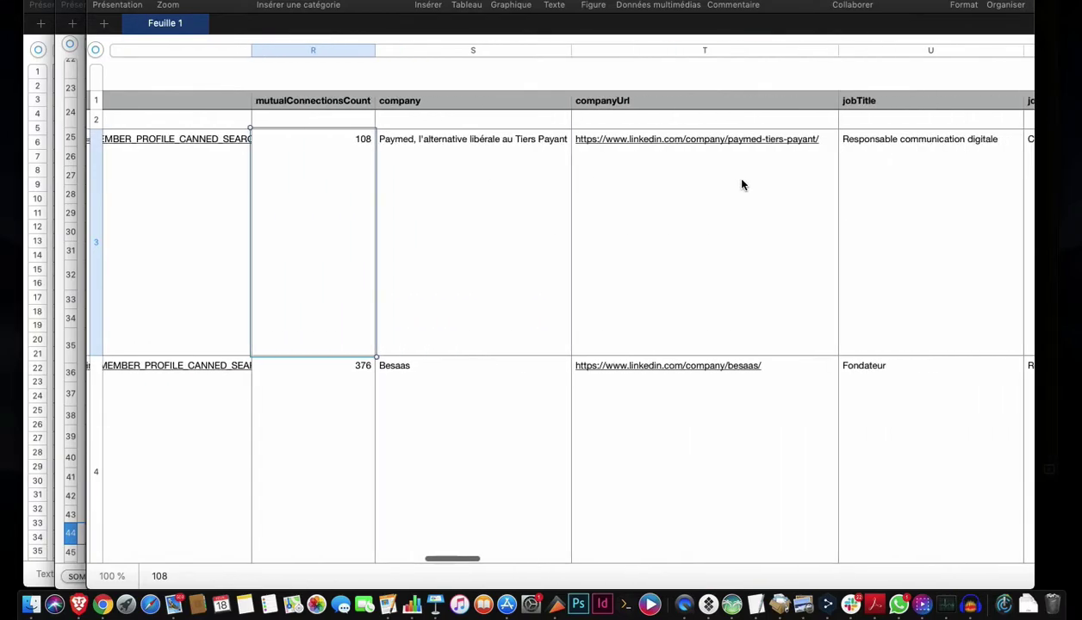
pyautogui.click(545, 180)
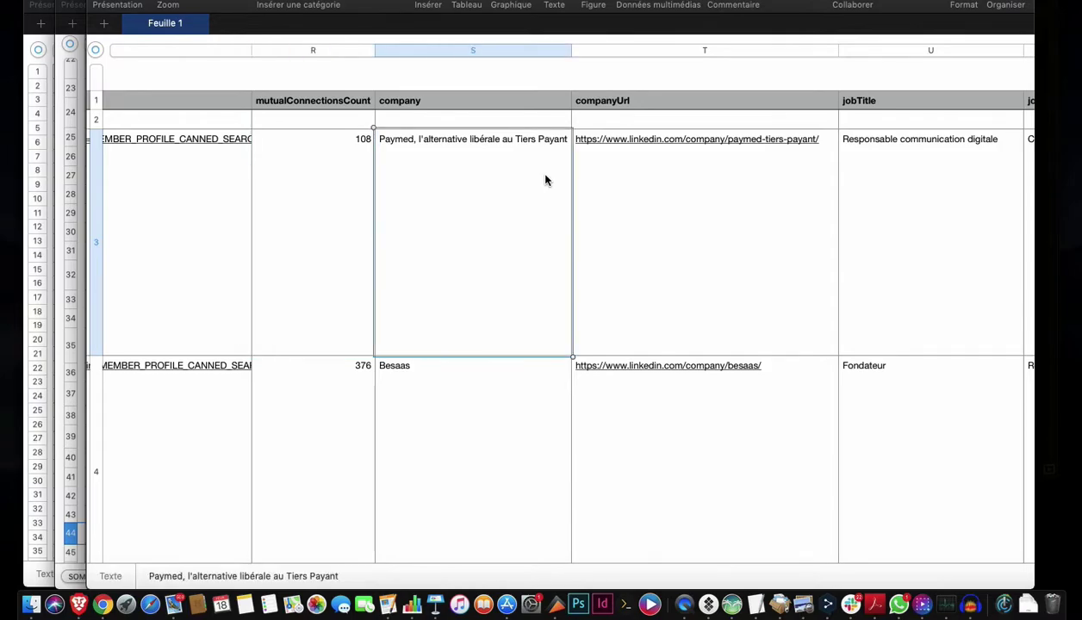
pyautogui.click(711, 217)
pyautogui.hscroll(8, 711, 216)
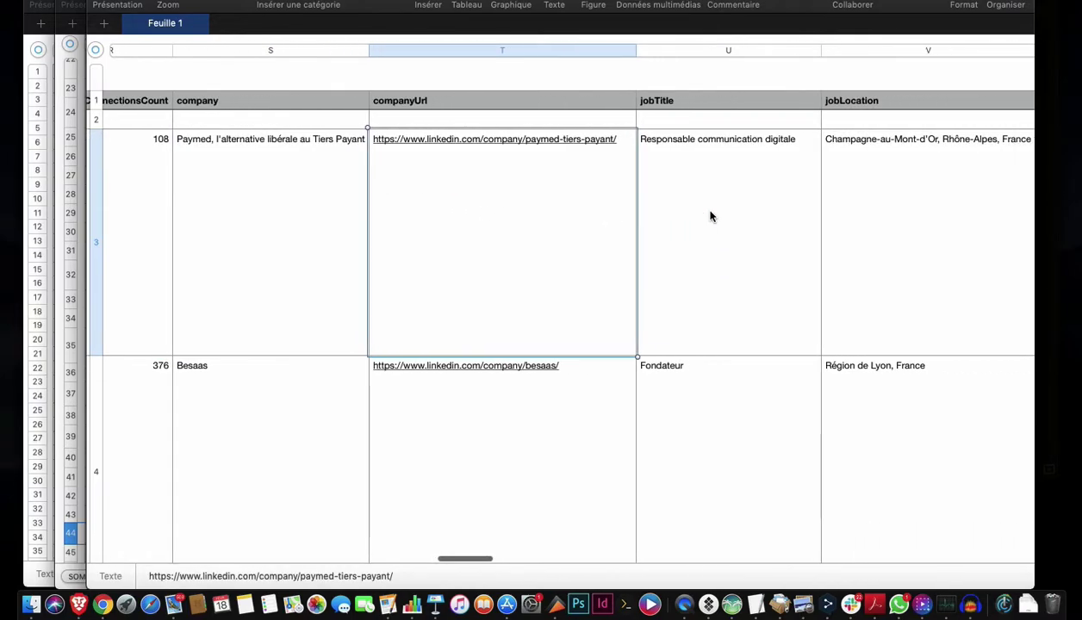
pyautogui.click(617, 227)
pyautogui.hscroll(3, 617, 226)
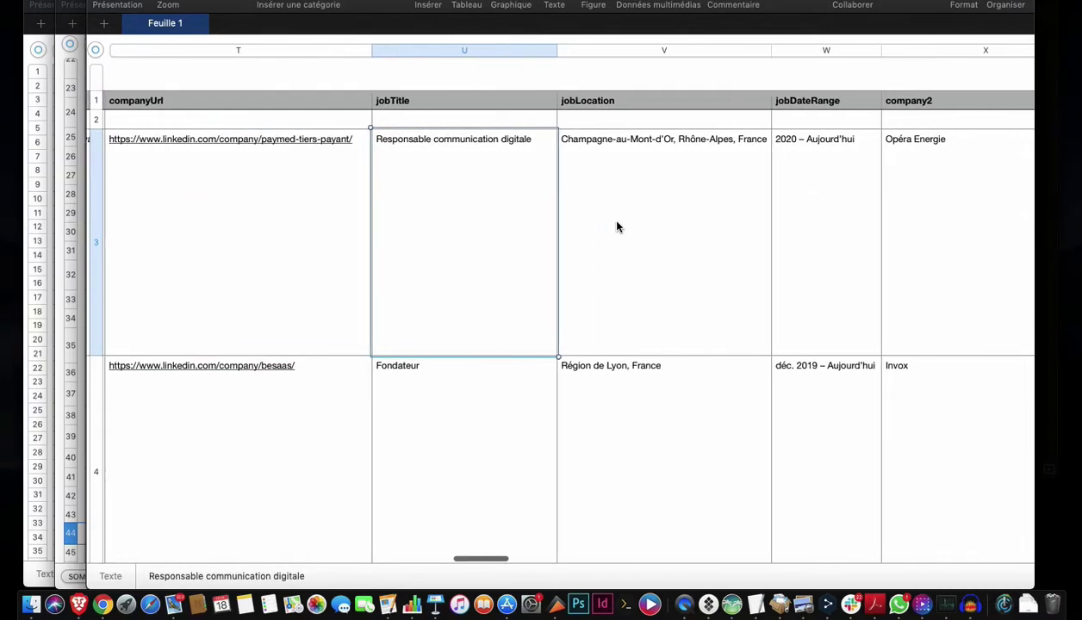
pyautogui.click(617, 227)
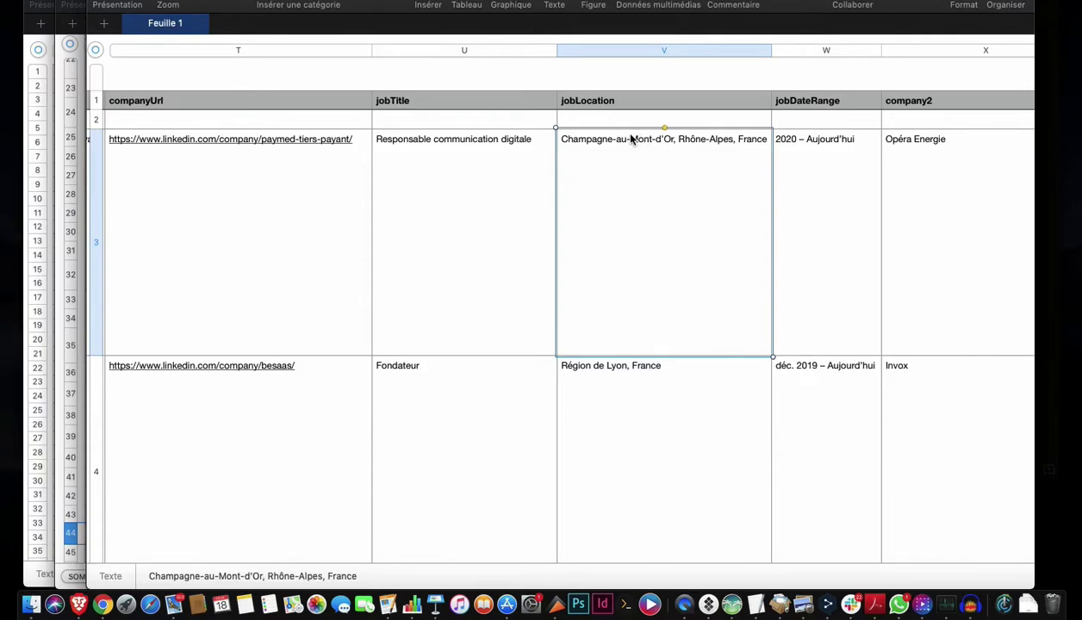
pyautogui.hscroll(6, 660, 159)
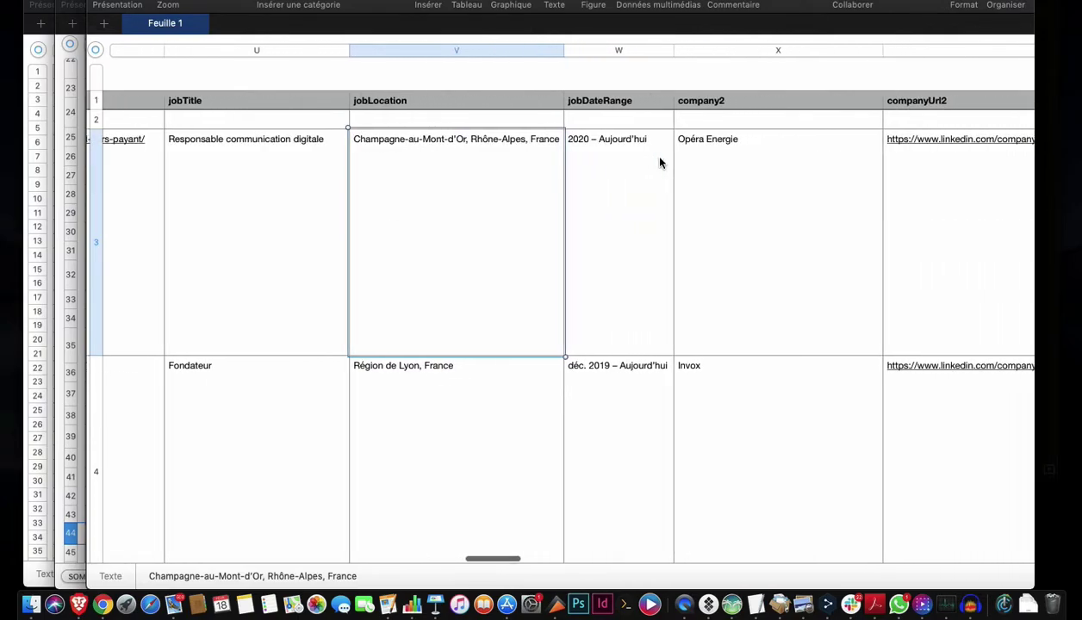
pyautogui.press('Right')
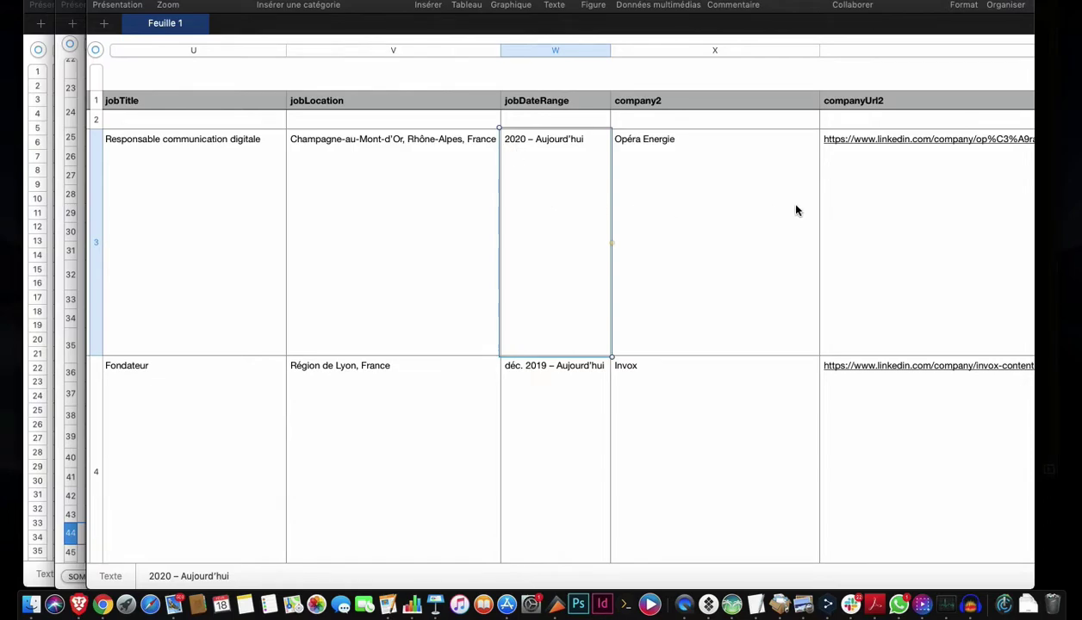
pyautogui.hscroll(4, 794, 210)
pyautogui.hscroll(15, 796, 211)
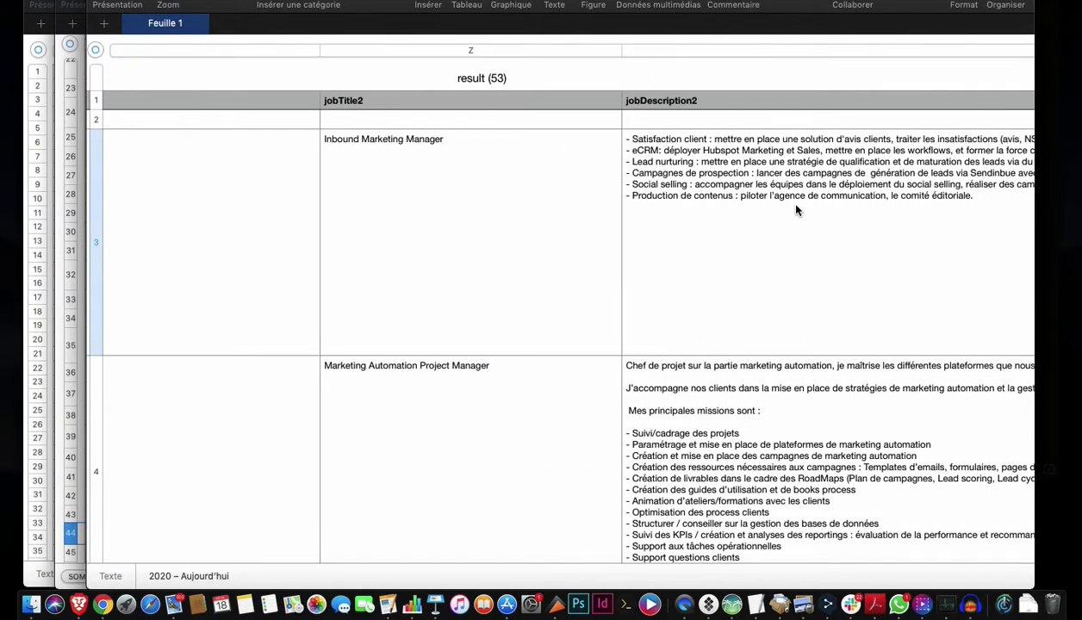
pyautogui.hscroll(4, 796, 210)
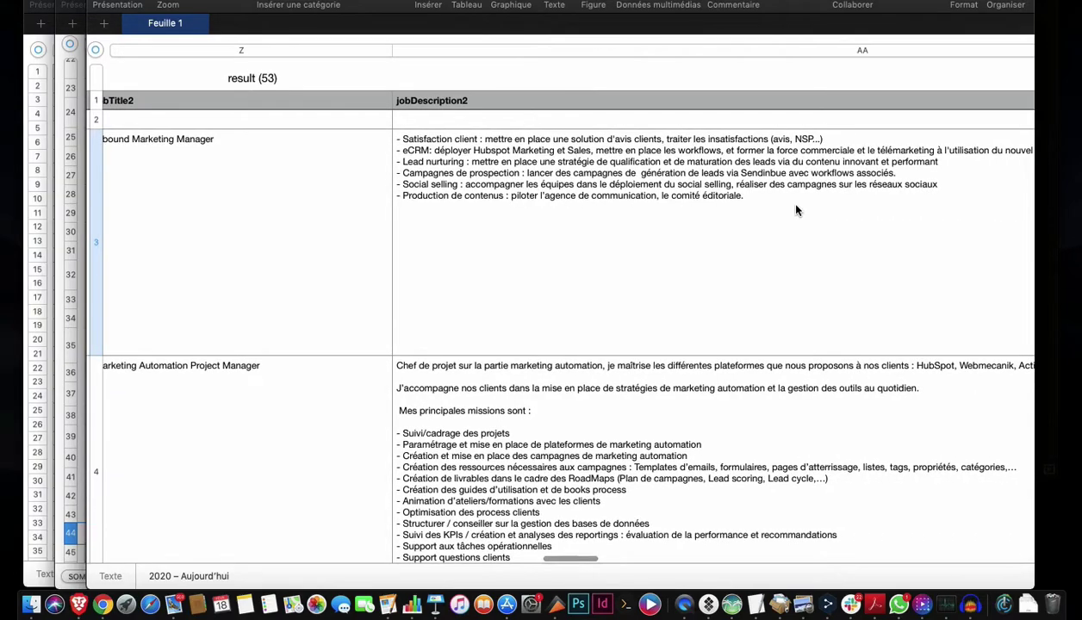
pyautogui.click(533, 465)
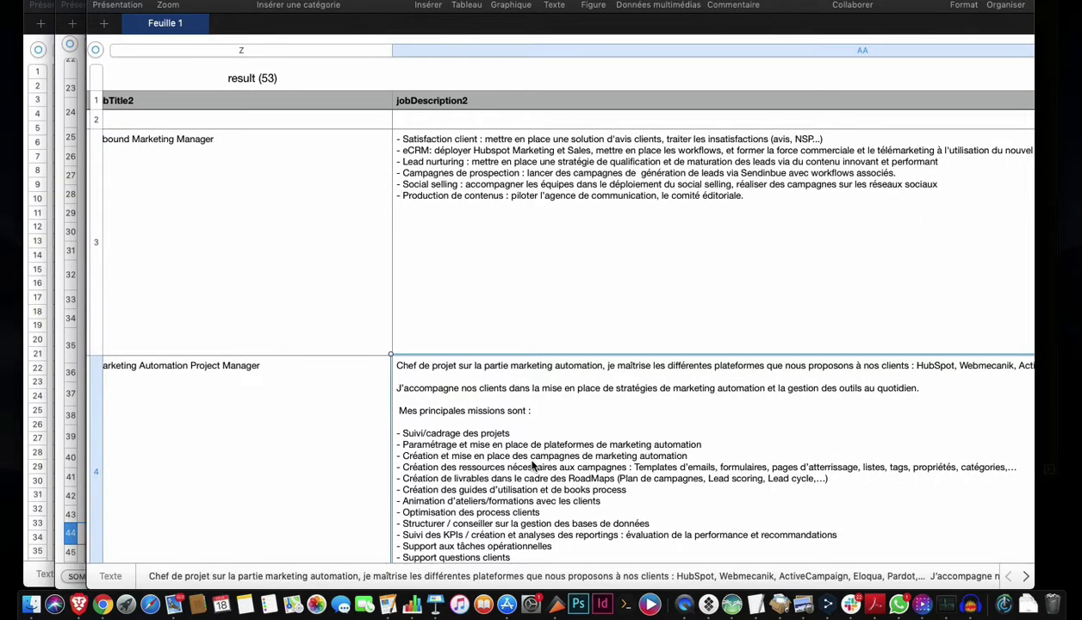
pyautogui.click(569, 222)
pyautogui.hscroll(-9, 349, 222)
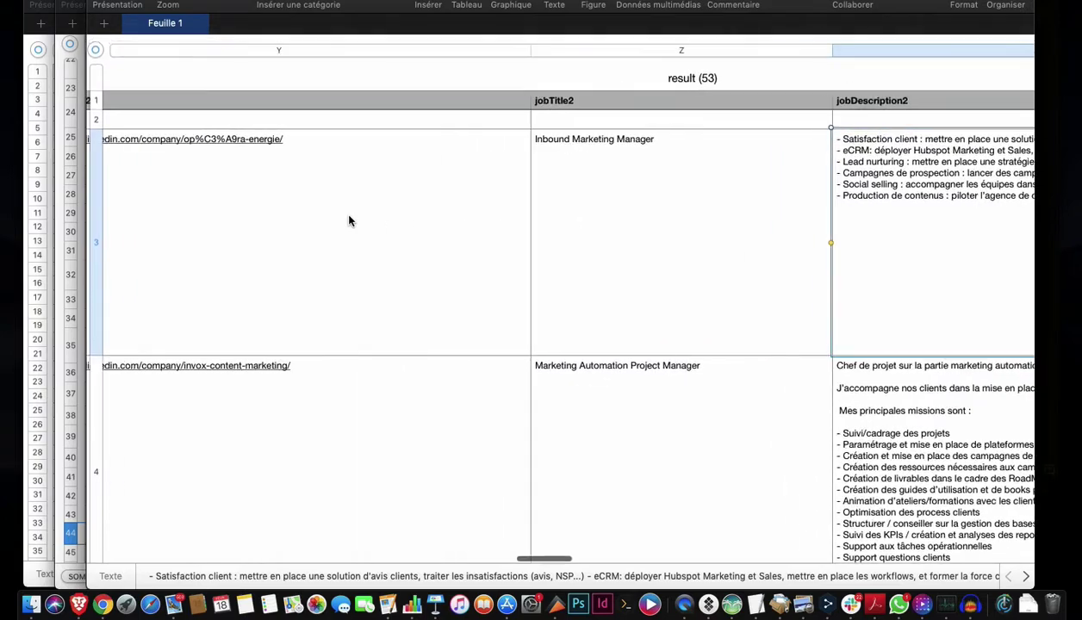
pyautogui.click(637, 144)
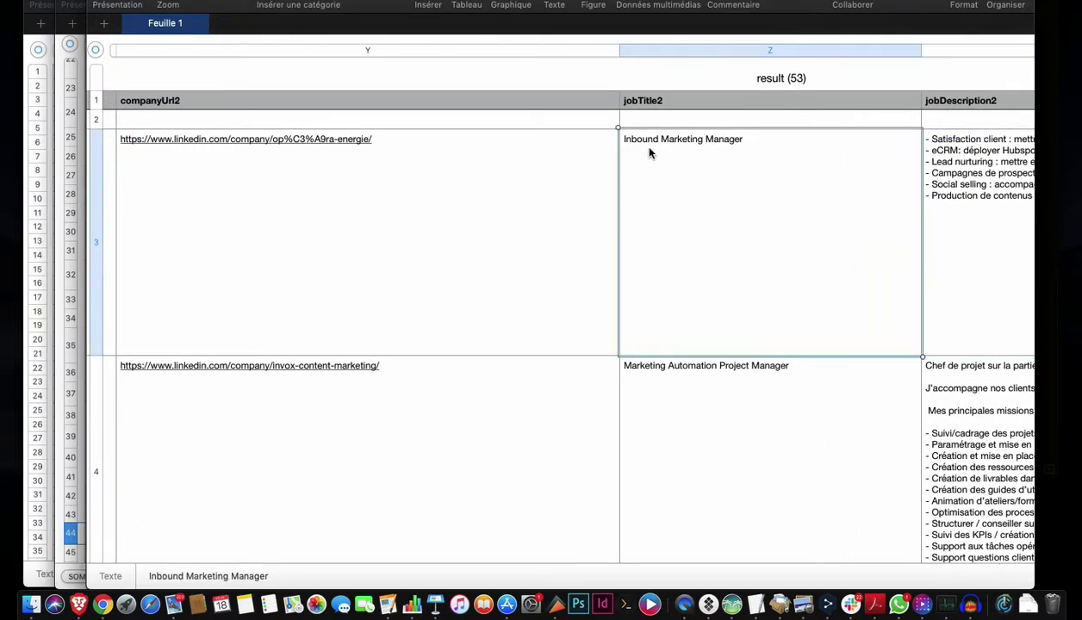
pyautogui.hscroll(-10, 349, 234)
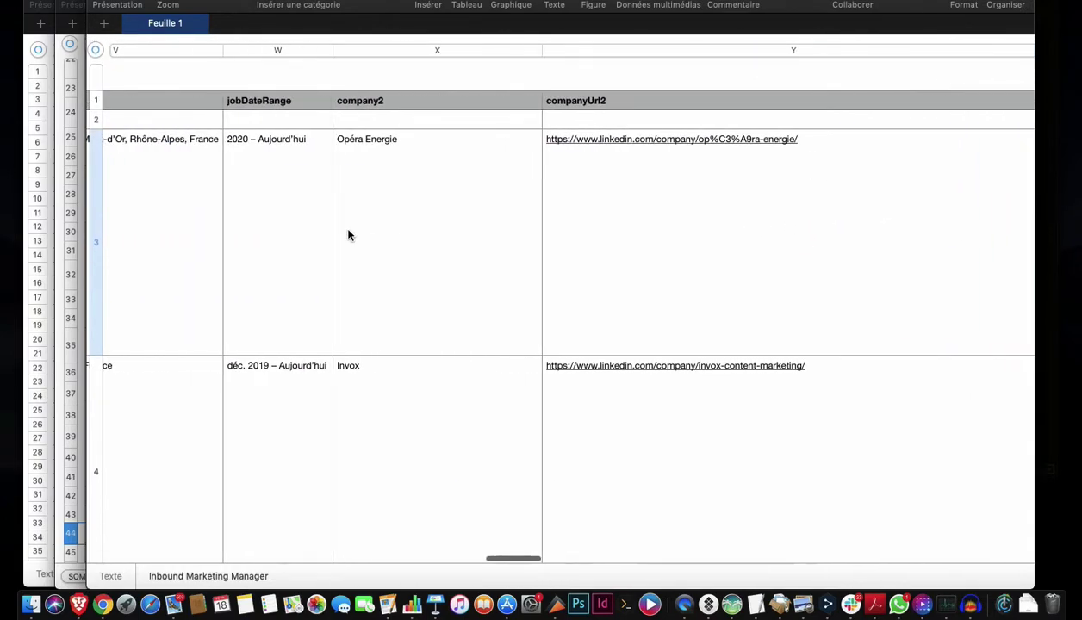
pyautogui.hscroll(-10, 349, 235)
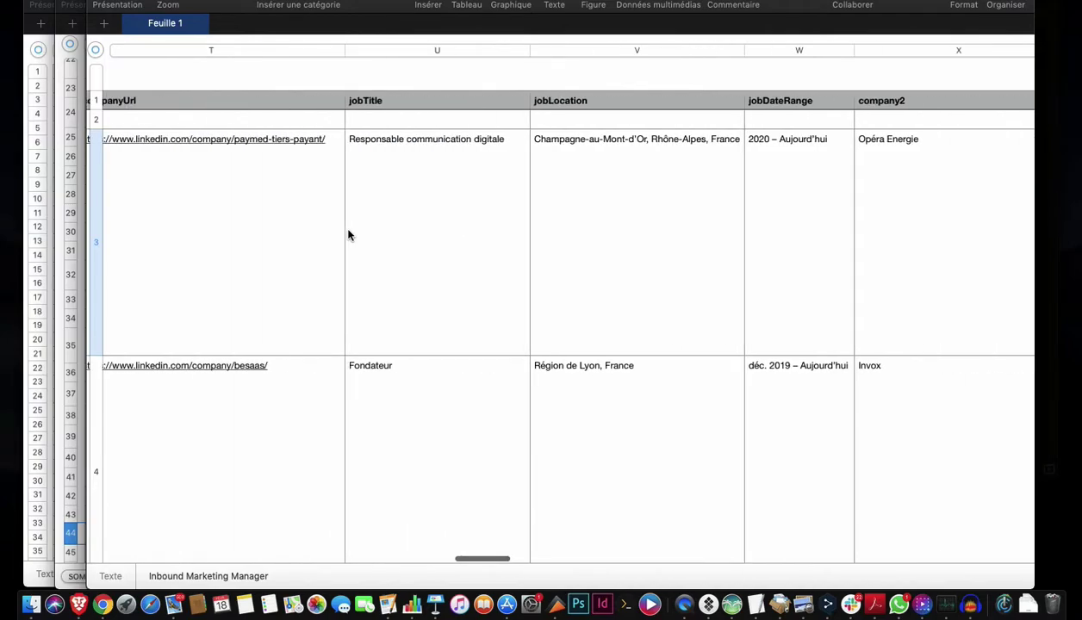
pyautogui.hscroll(15, 349, 235)
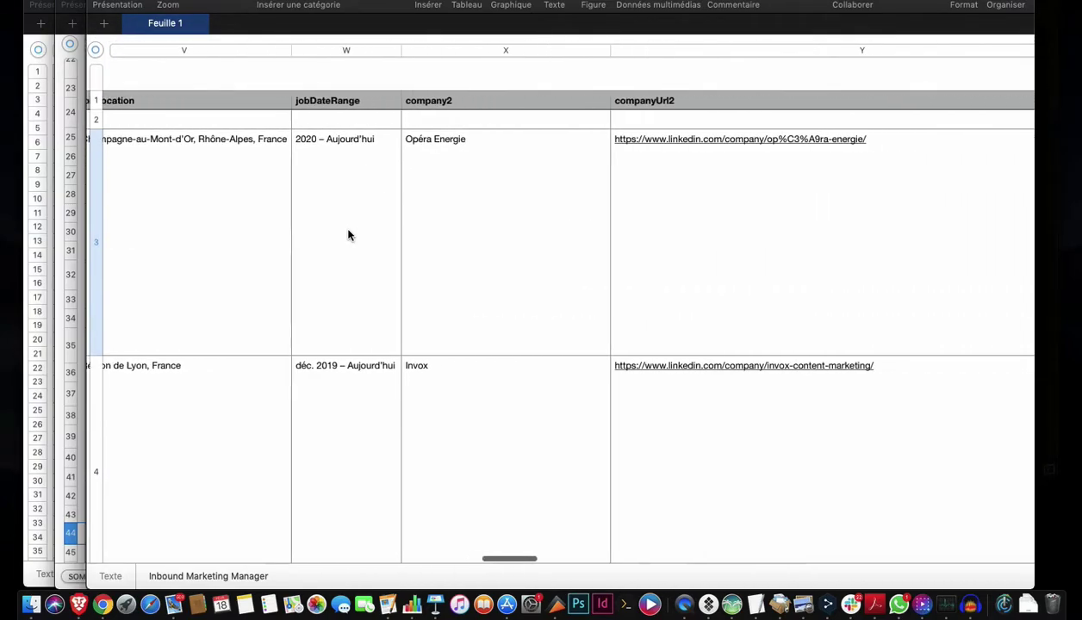
pyautogui.click(349, 234)
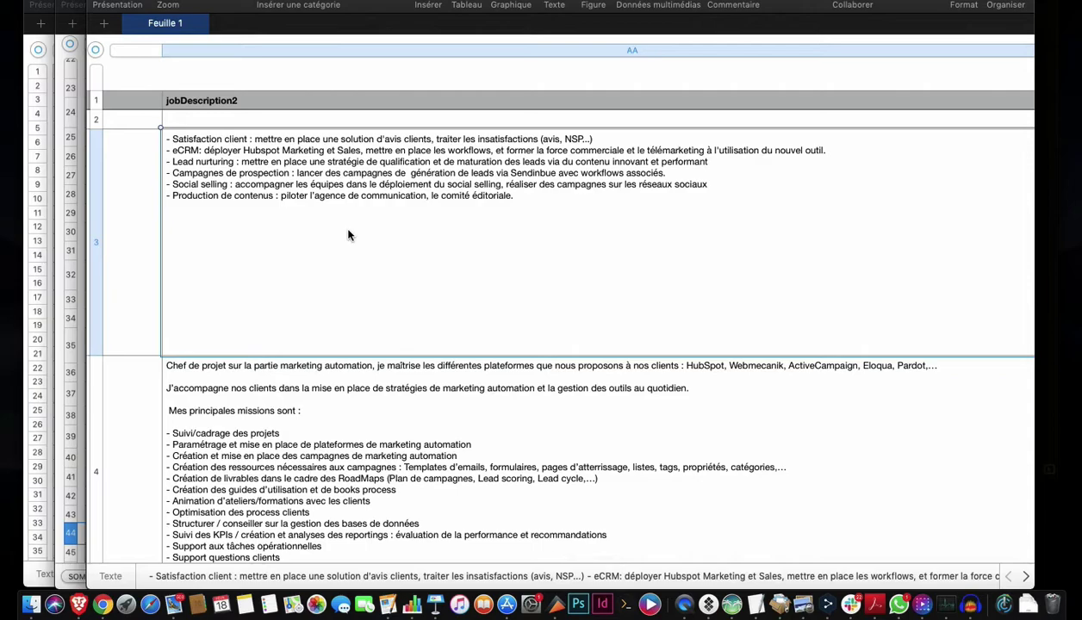
pyautogui.hscroll(2, 349, 234)
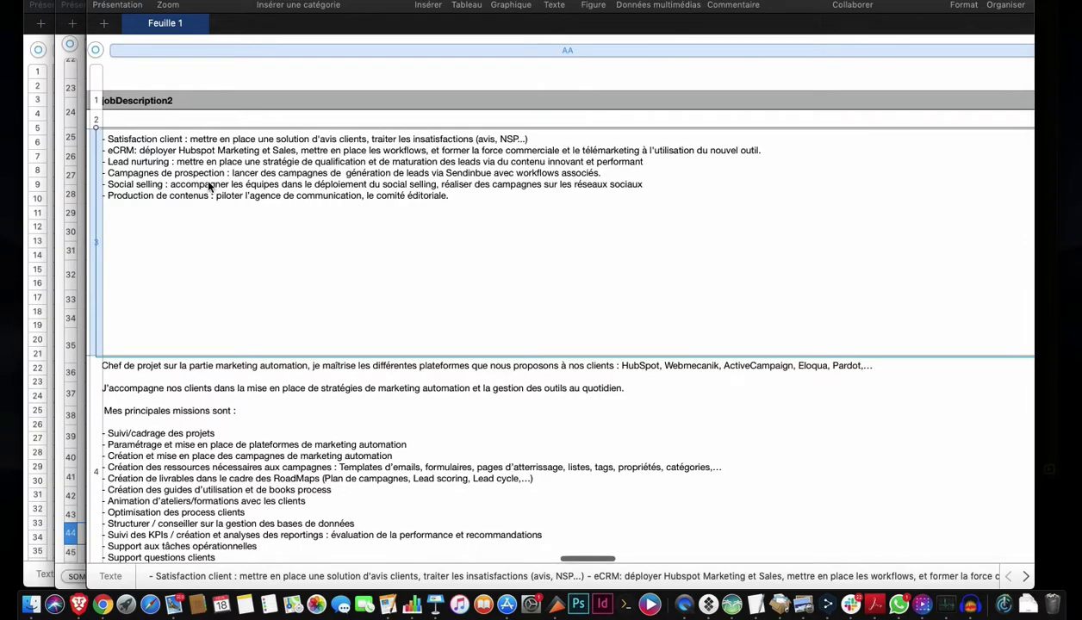
pyautogui.scroll(-5, 281, 452)
pyautogui.hscroll(-2, 281, 452)
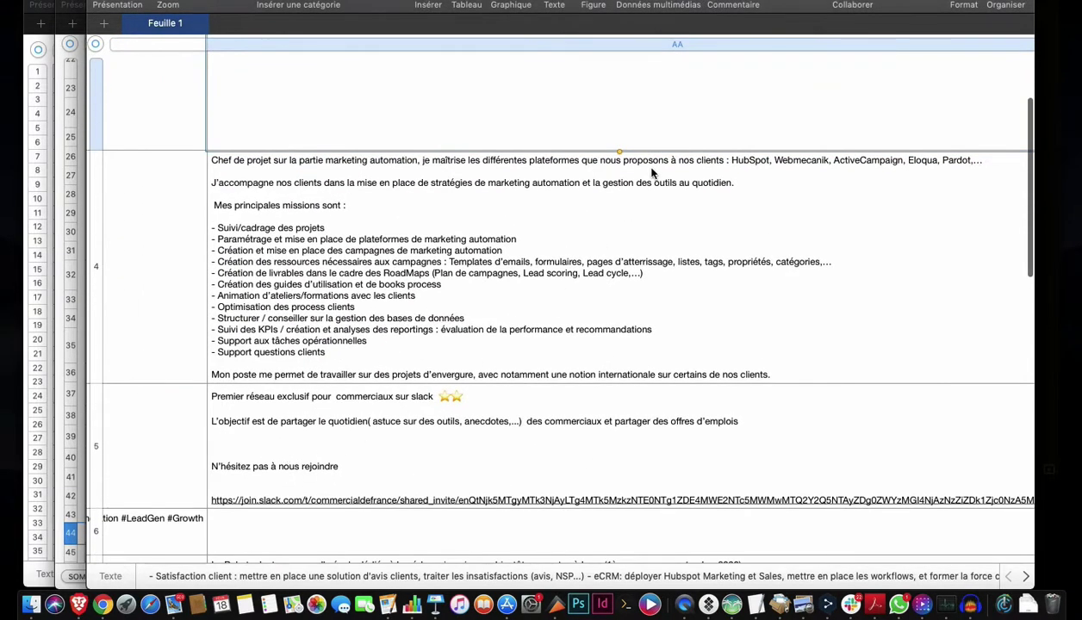
pyautogui.click(429, 336)
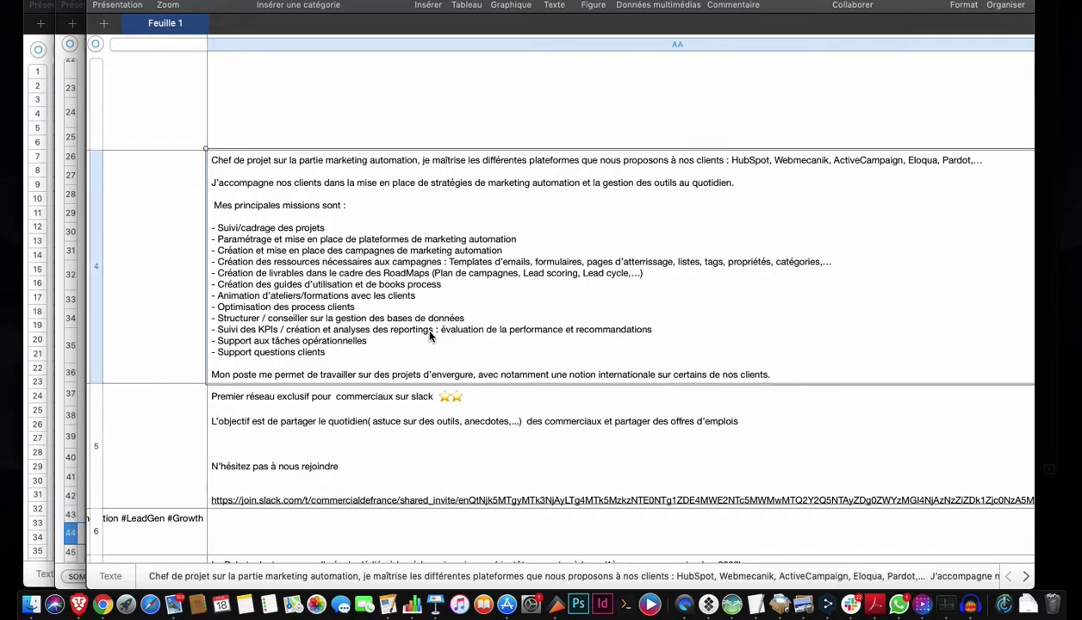
pyautogui.scroll(-3, 430, 336)
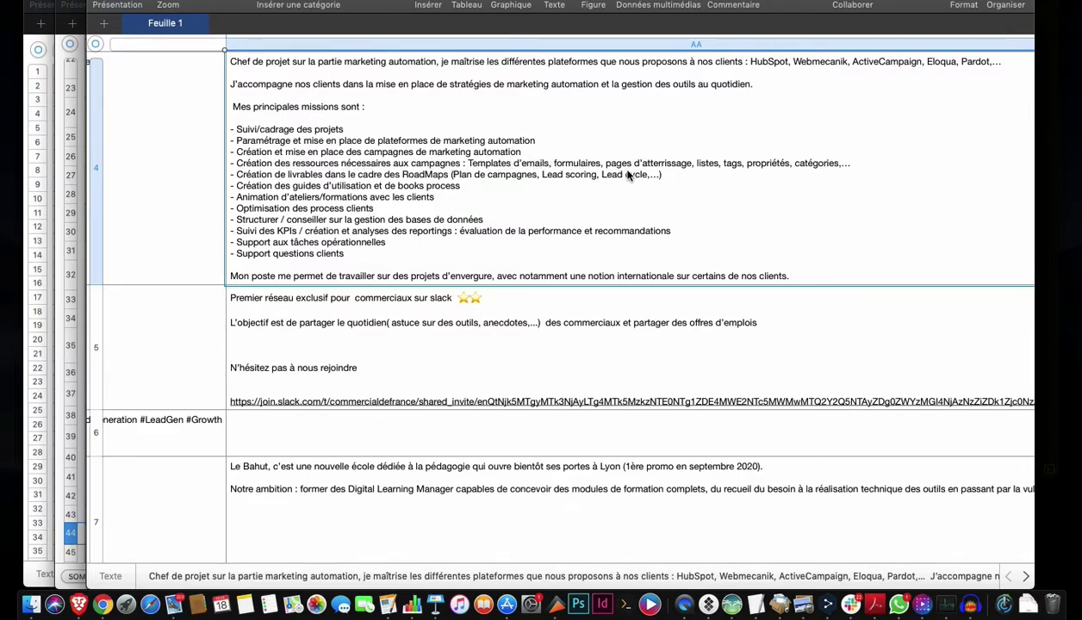
pyautogui.scroll(-5, 627, 175)
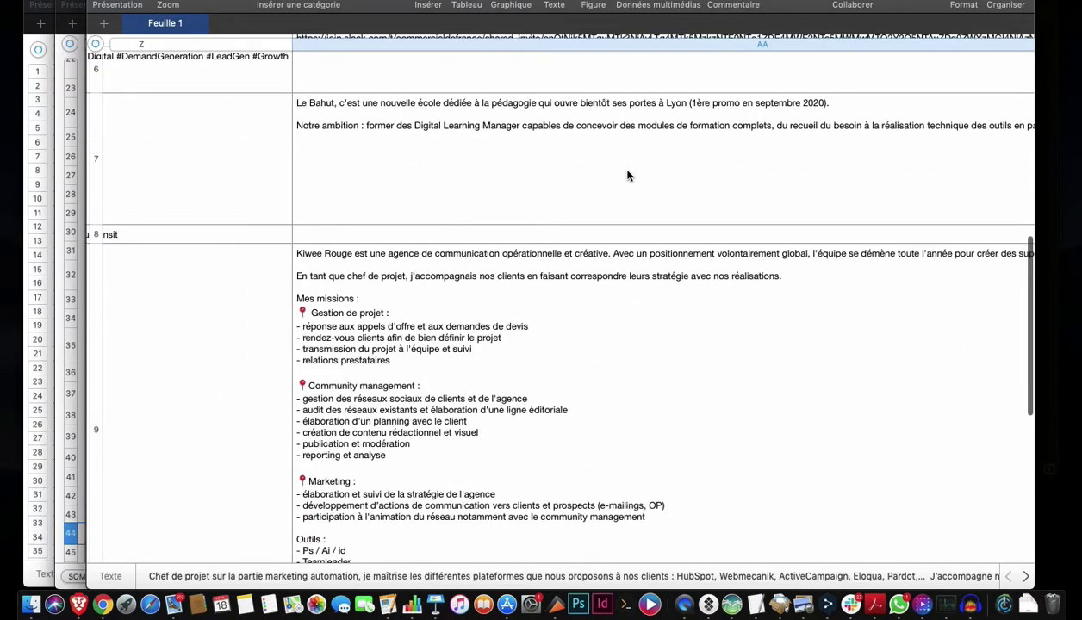
pyautogui.scroll(-3, 627, 175)
pyautogui.scroll(10, 627, 175)
pyautogui.hscroll(5, 628, 175)
pyautogui.hscroll(5, 627, 175)
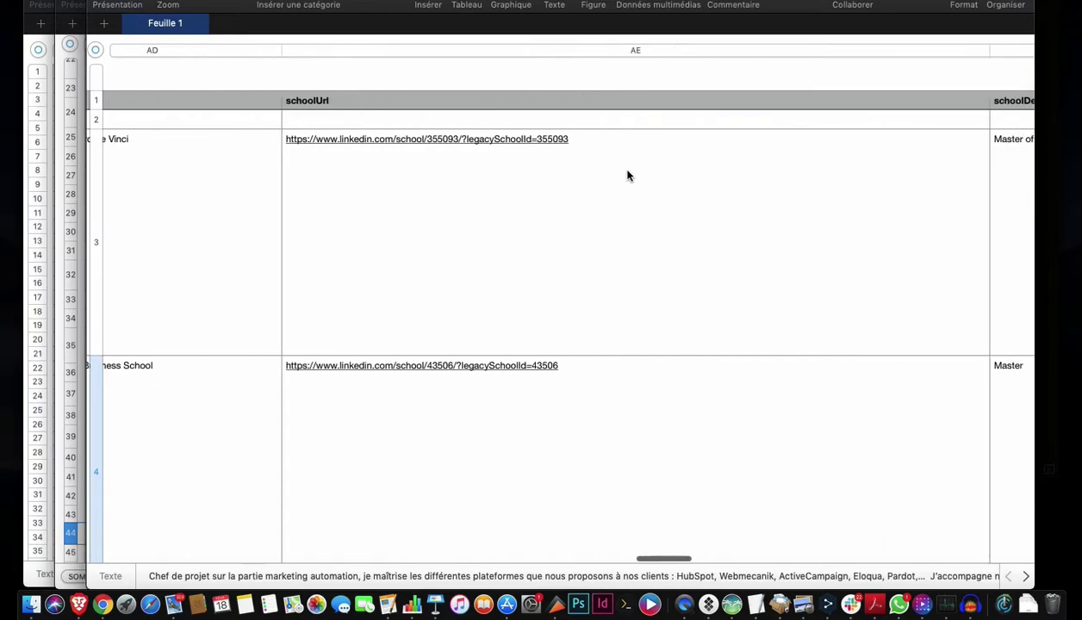
pyautogui.hscroll(2, 627, 175)
pyautogui.click(628, 175)
pyautogui.hscroll(7, 627, 175)
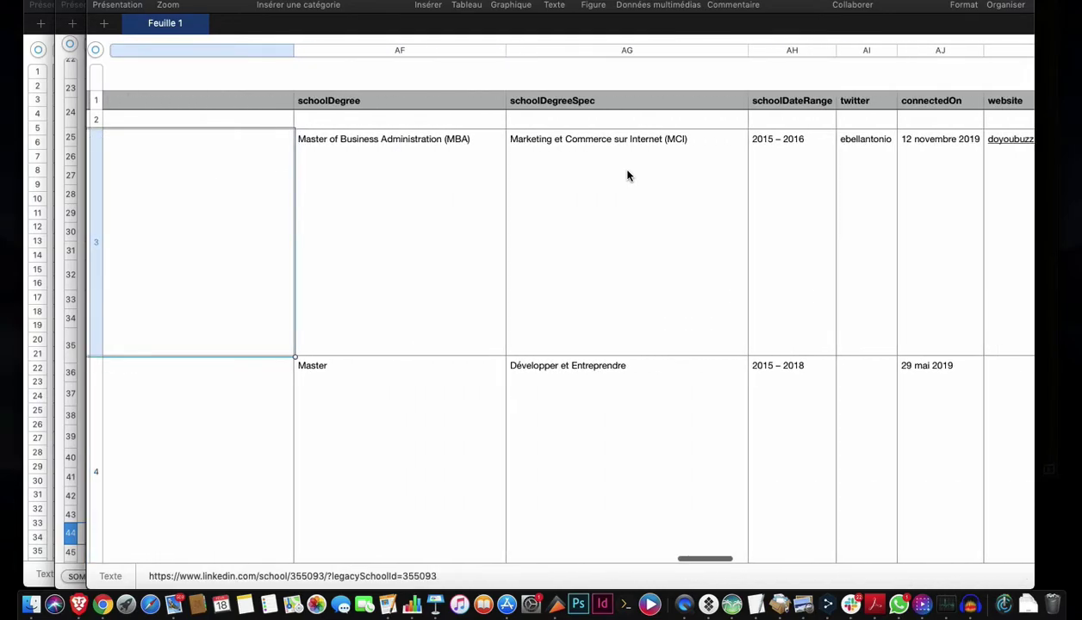
pyautogui.hscroll(8, 627, 175)
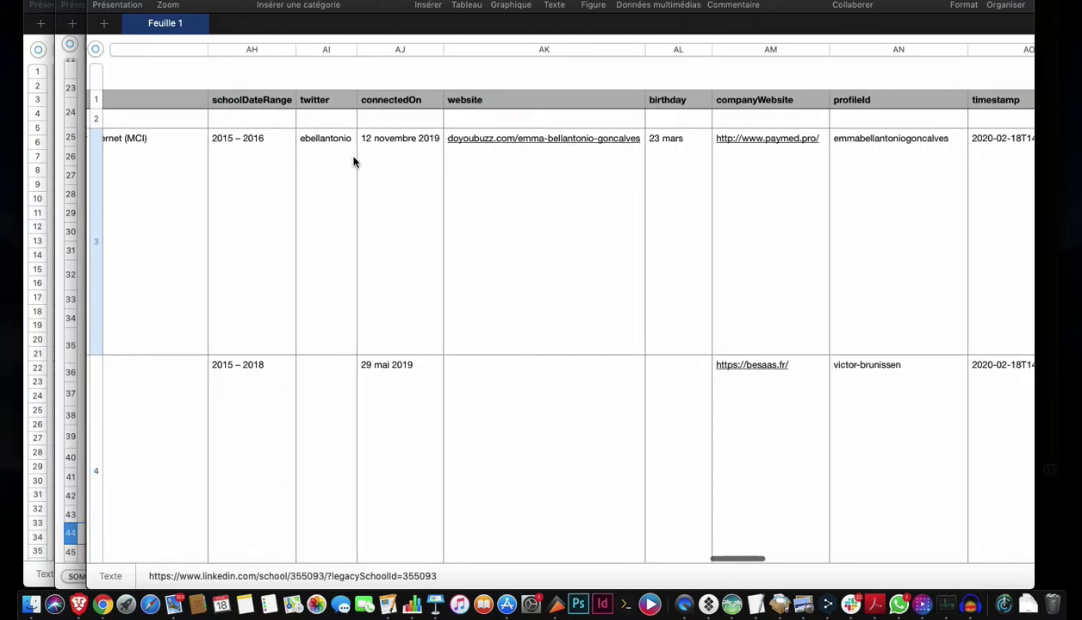
pyautogui.click(386, 165)
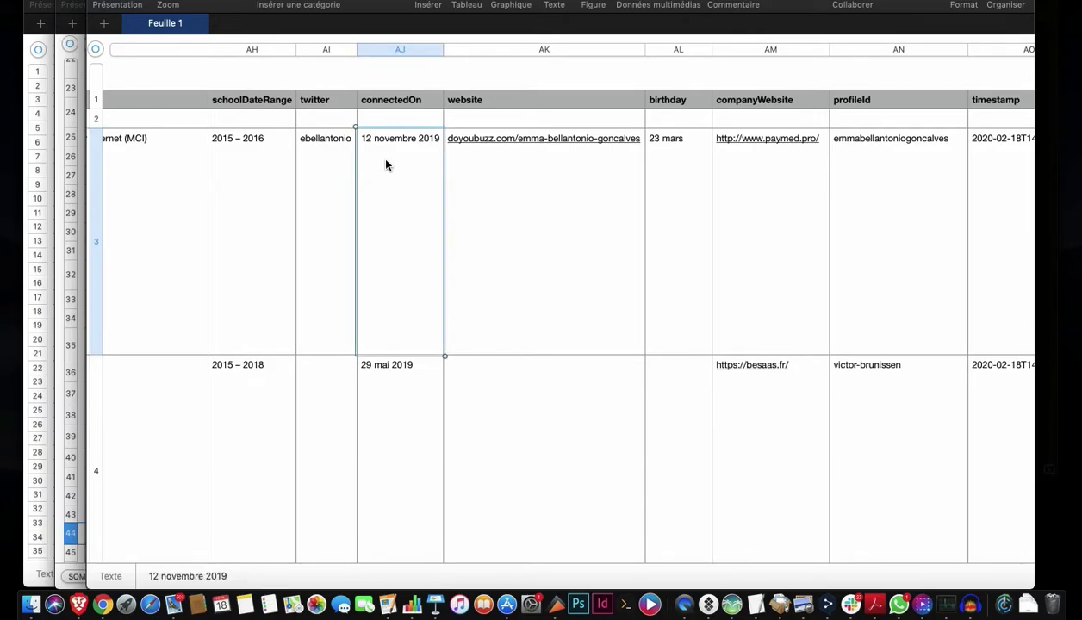
pyautogui.hscroll(3, 386, 165)
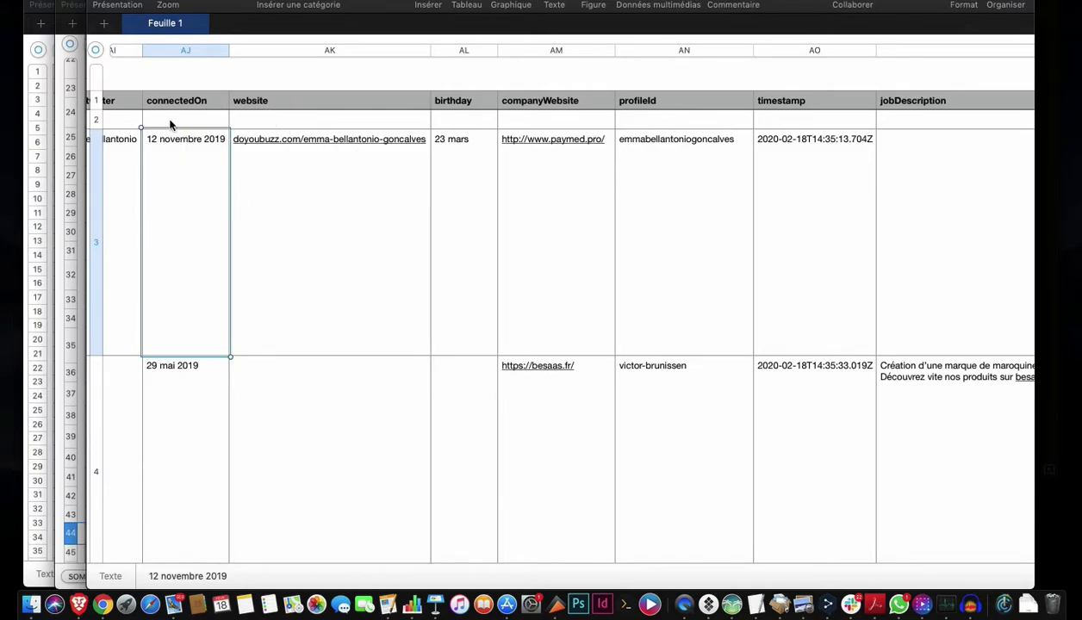
pyautogui.click(472, 181)
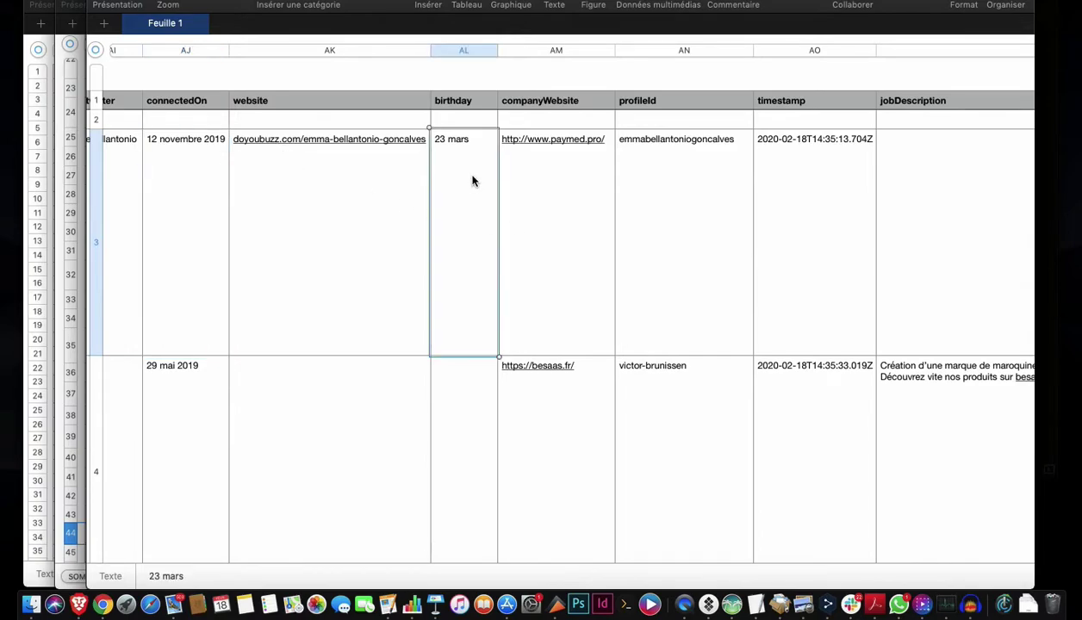
pyautogui.hscroll(3, 472, 181)
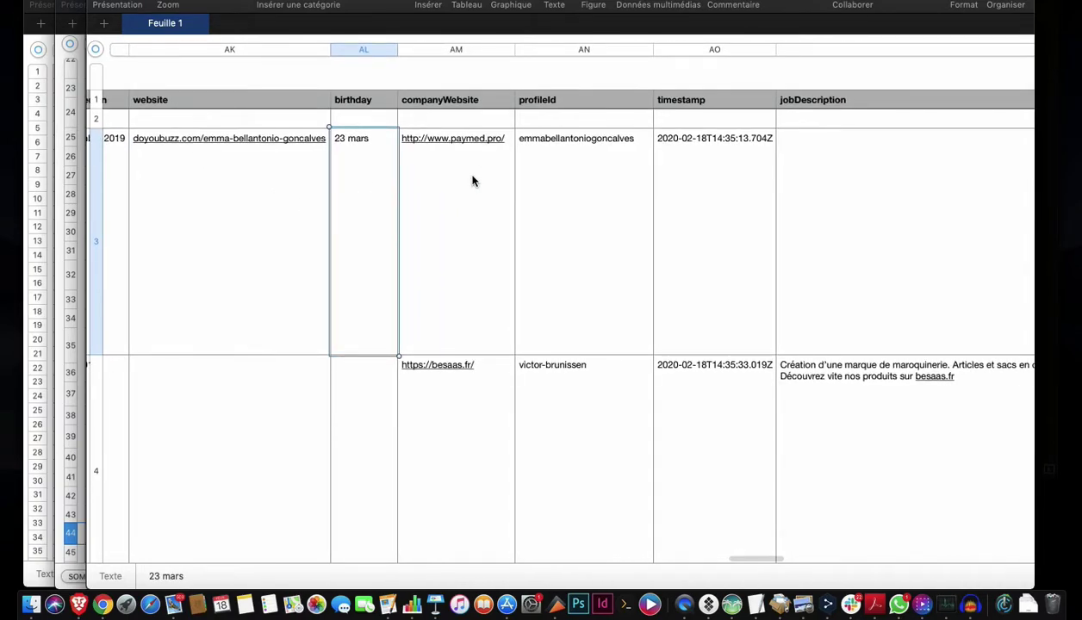
pyautogui.hscroll(3, 472, 181)
pyautogui.click(216, 207)
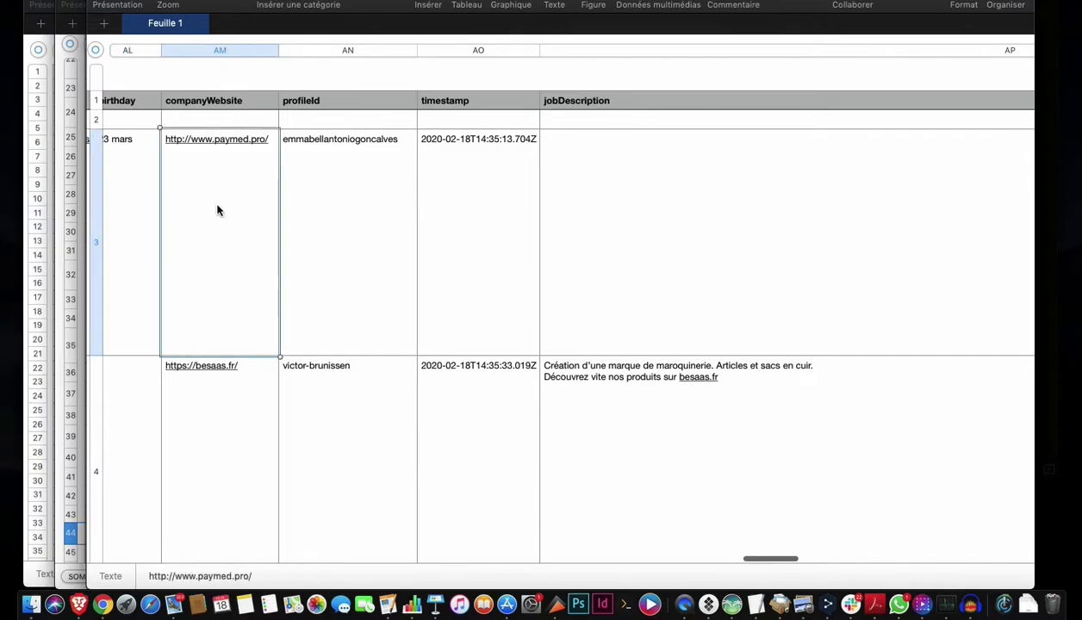
pyautogui.click(343, 179)
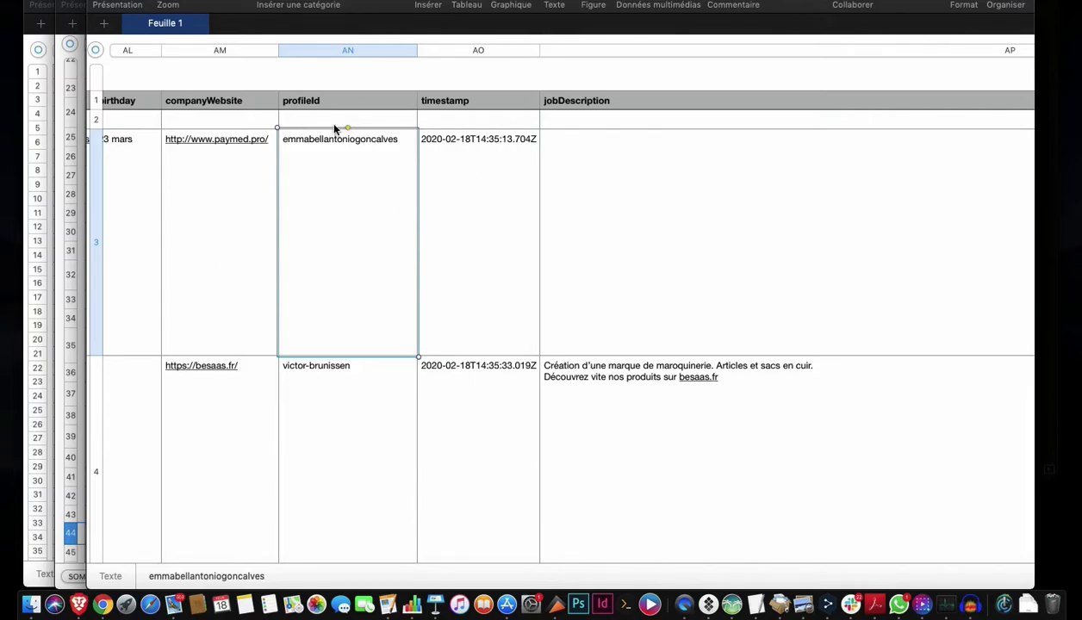
pyautogui.hscroll(15, 339, 191)
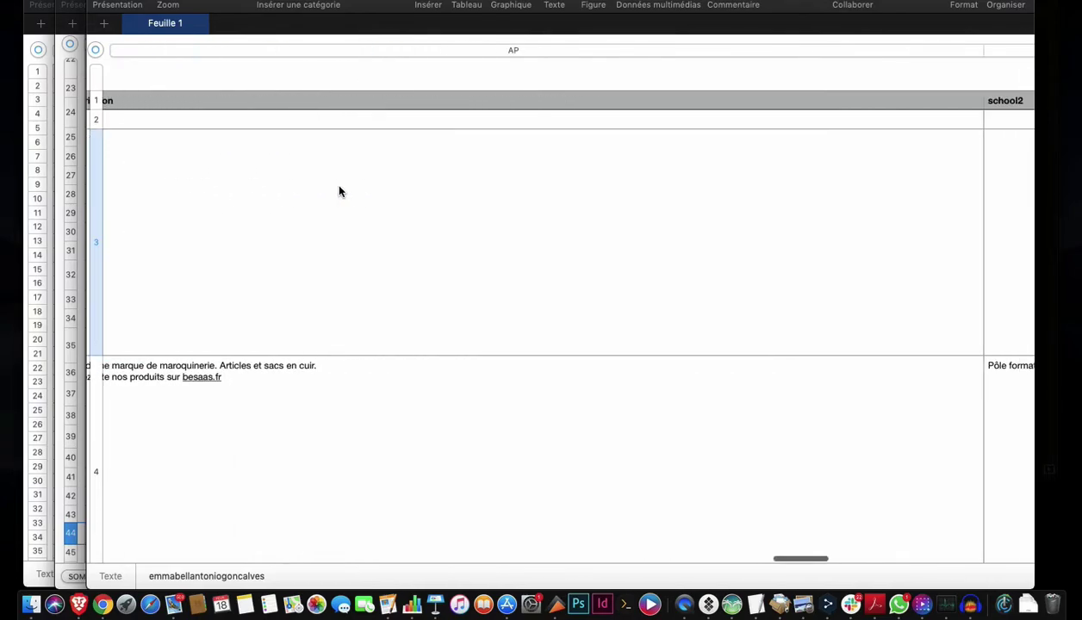
pyautogui.hscroll(20, 339, 191)
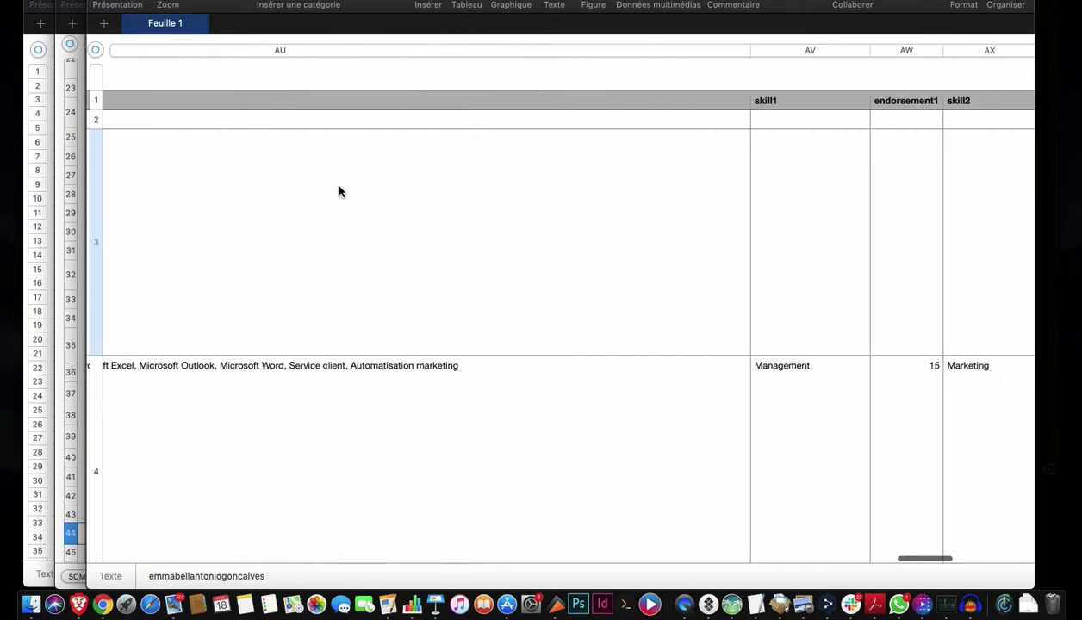
pyautogui.hscroll(5, 339, 192)
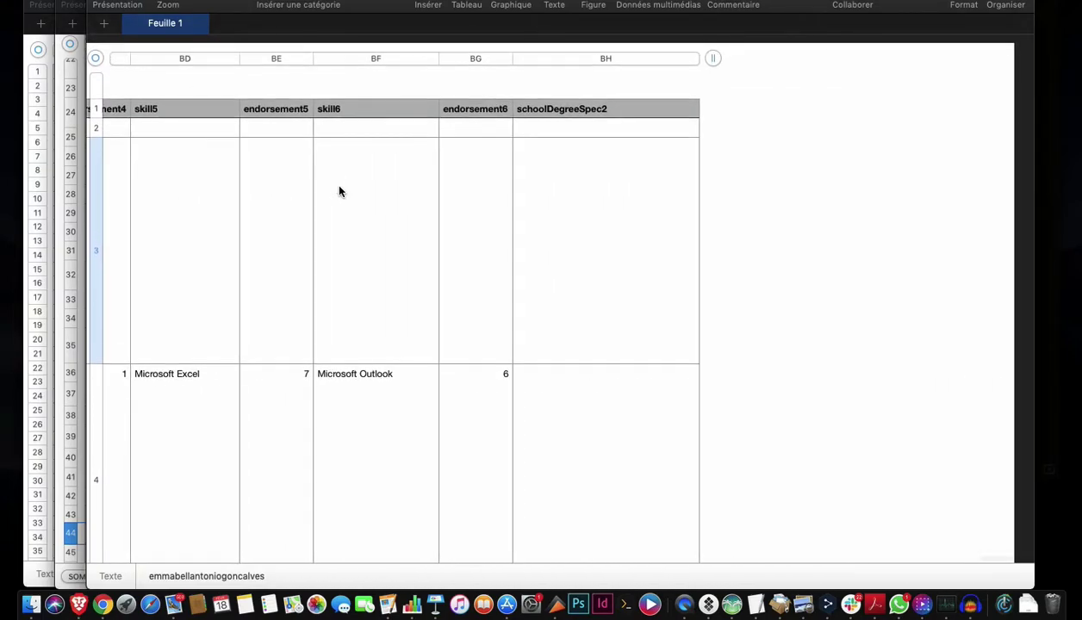
pyautogui.hscroll(-20, 339, 191)
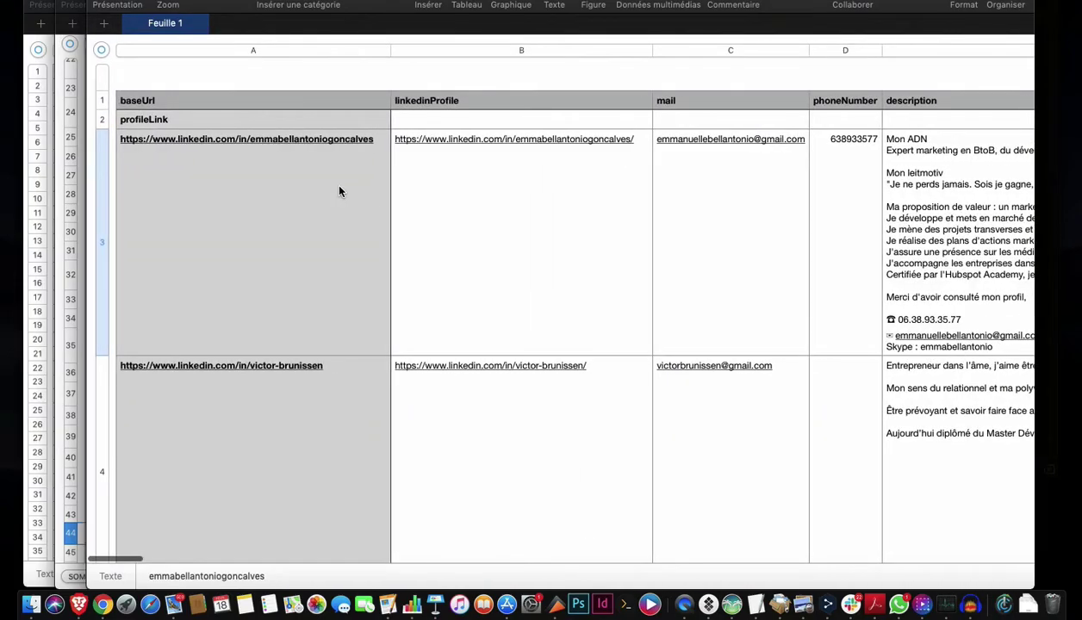
pyautogui.click(186, 172)
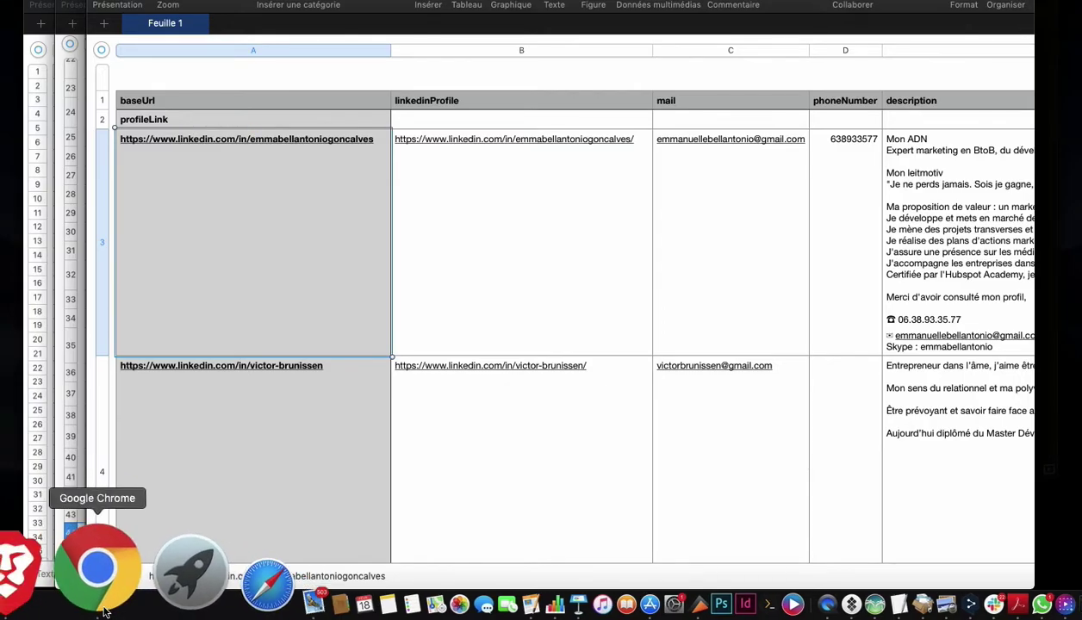
pyautogui.scroll(-5, 286, 389)
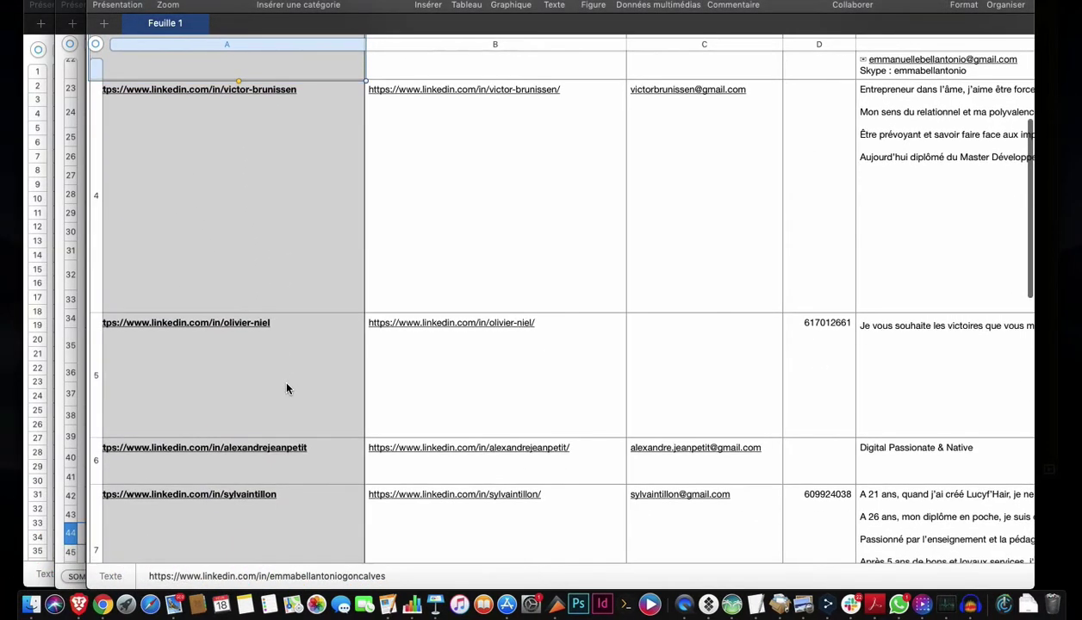
pyautogui.scroll(-5, 269, 403)
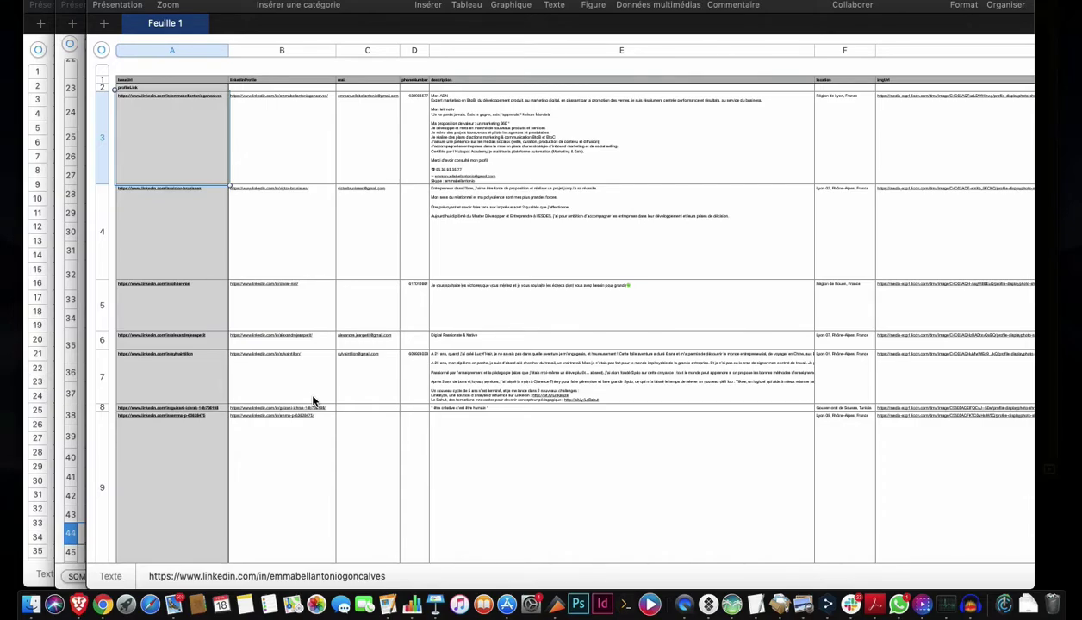
pyautogui.scroll(5, 313, 402)
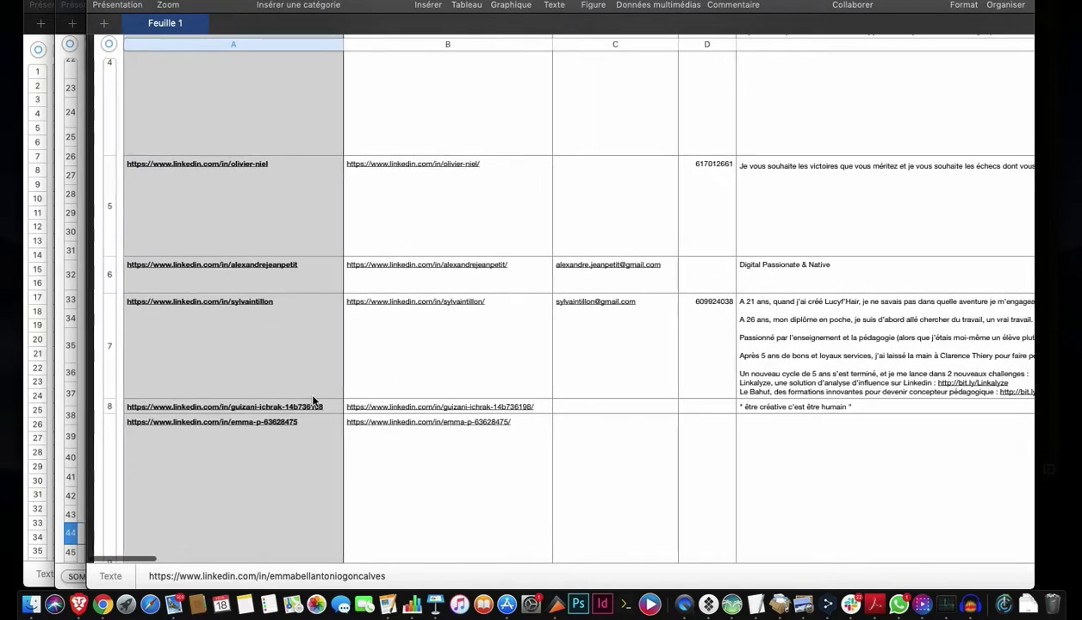
pyautogui.scroll(6, 313, 401)
pyautogui.scroll(-6, 313, 401)
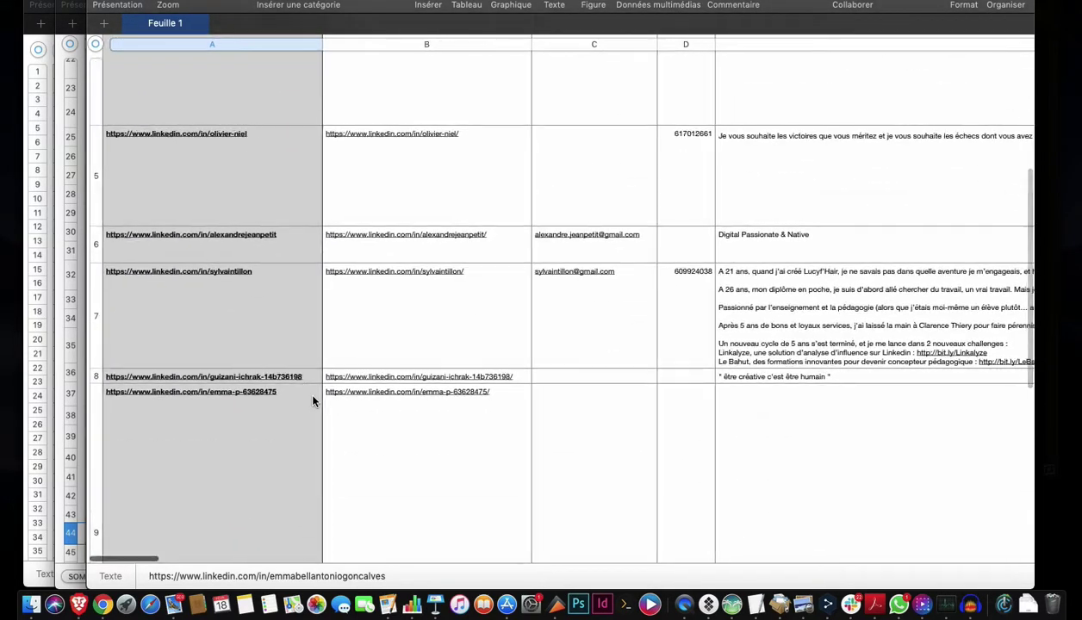
pyautogui.scroll(-5, 297, 401)
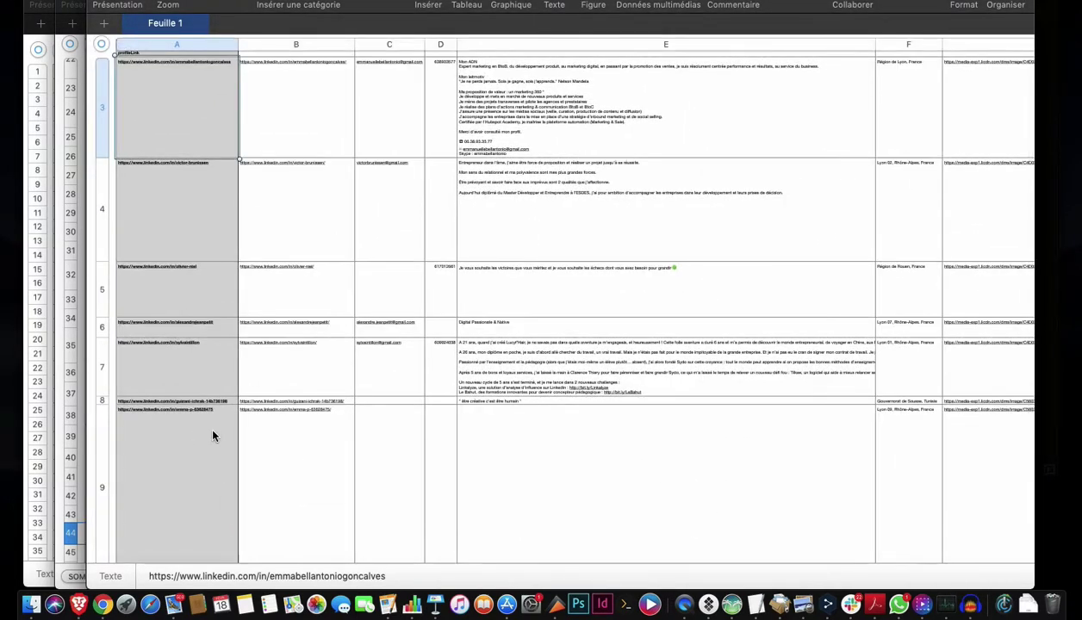
pyautogui.scroll(-5, 213, 436)
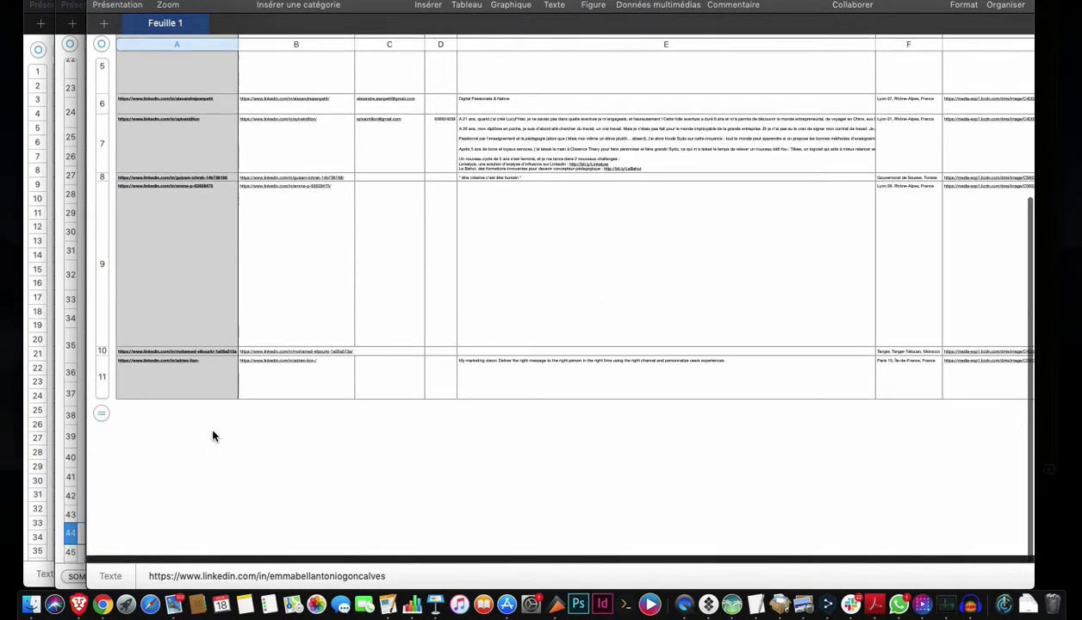
pyautogui.scroll(6, 213, 436)
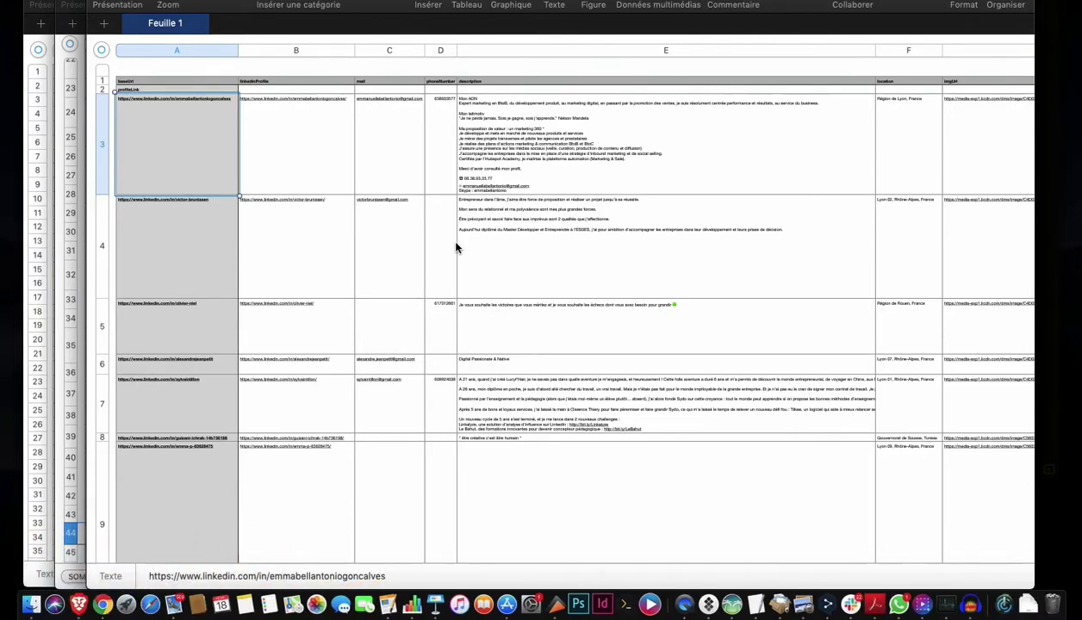
pyautogui.scroll(3, 457, 248)
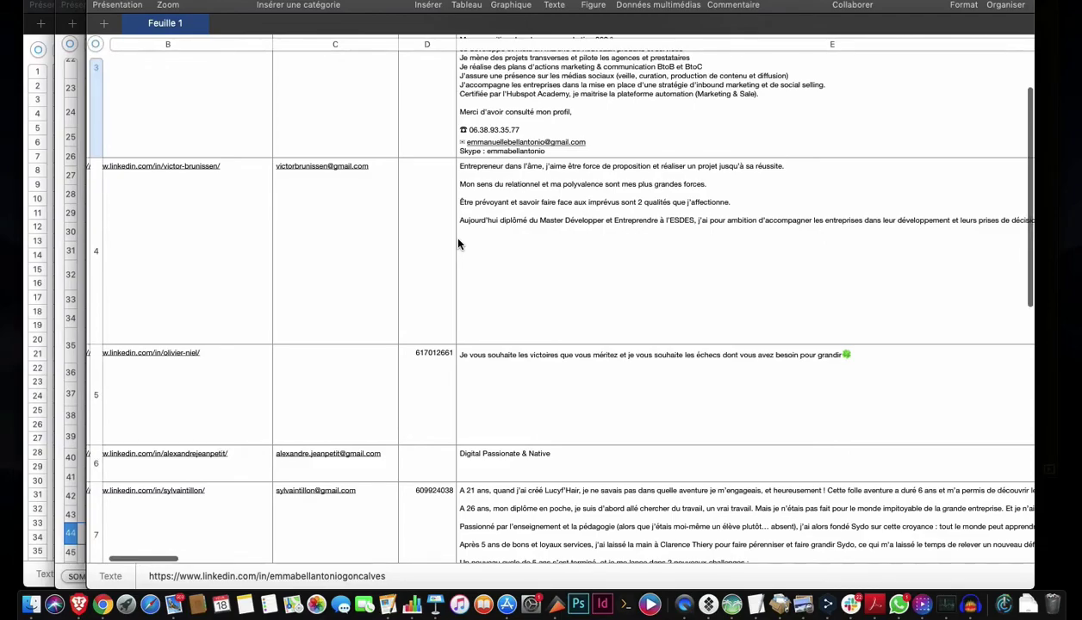
pyautogui.scroll(-5, 458, 244)
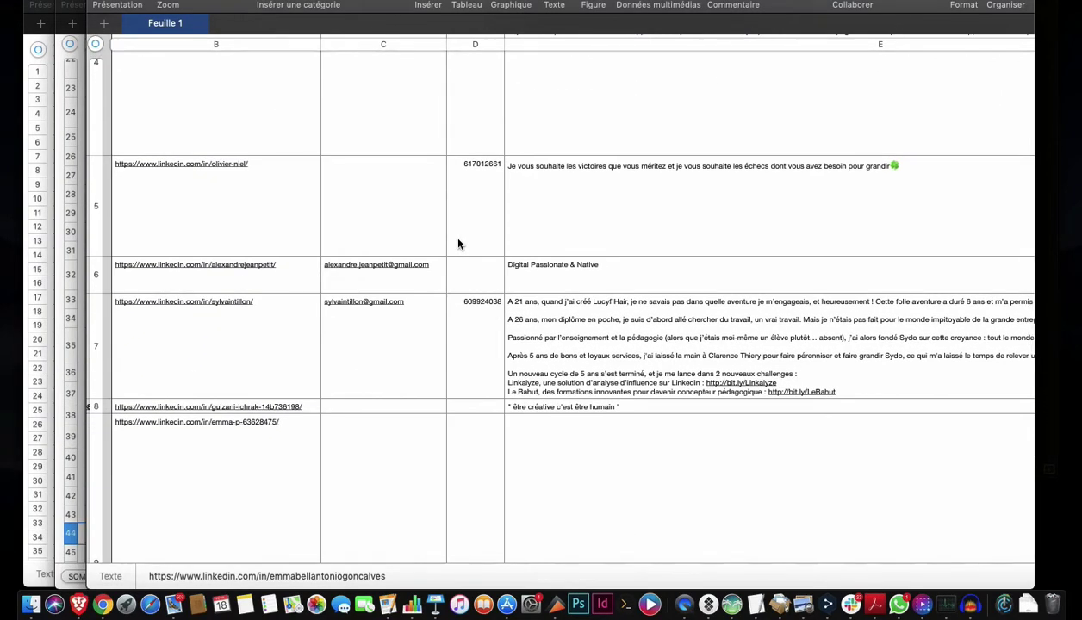
# Open the PhantomBuster Store in a new Chrome tab using 'Ouvrir le lien dans un nouvel onglet'.
pyautogui.click(95, 606)
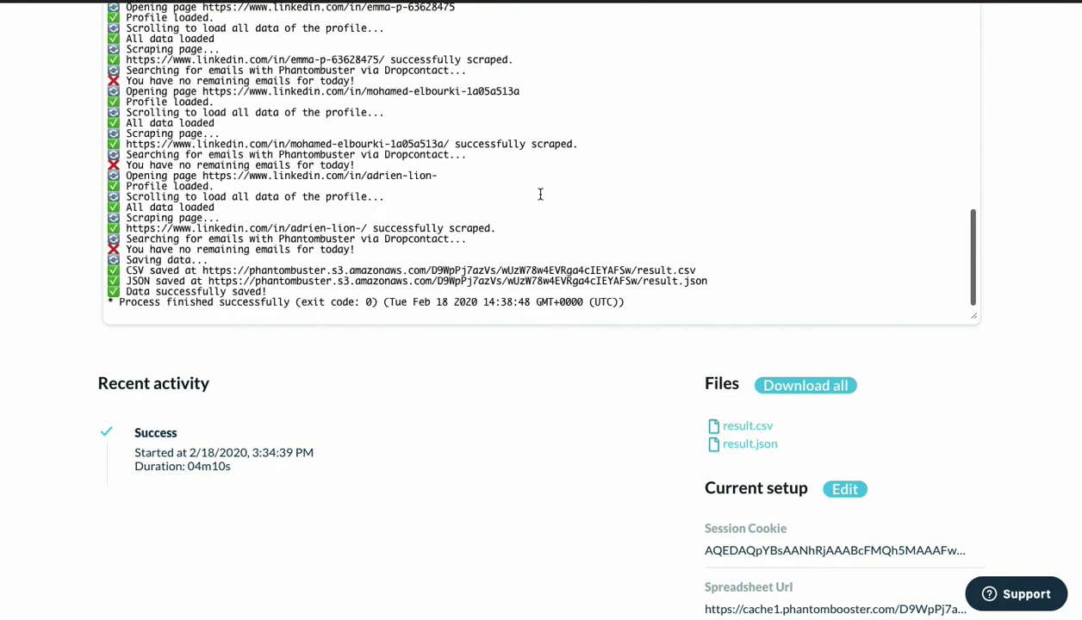
pyautogui.scroll(5, 58, 205)
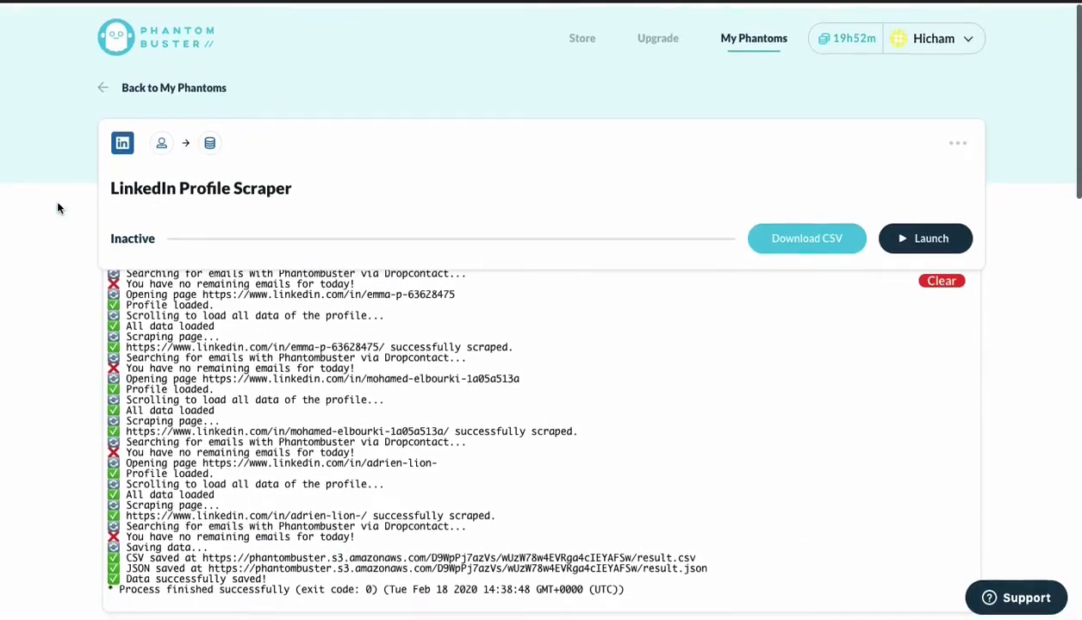
pyautogui.rightClick(583, 40)
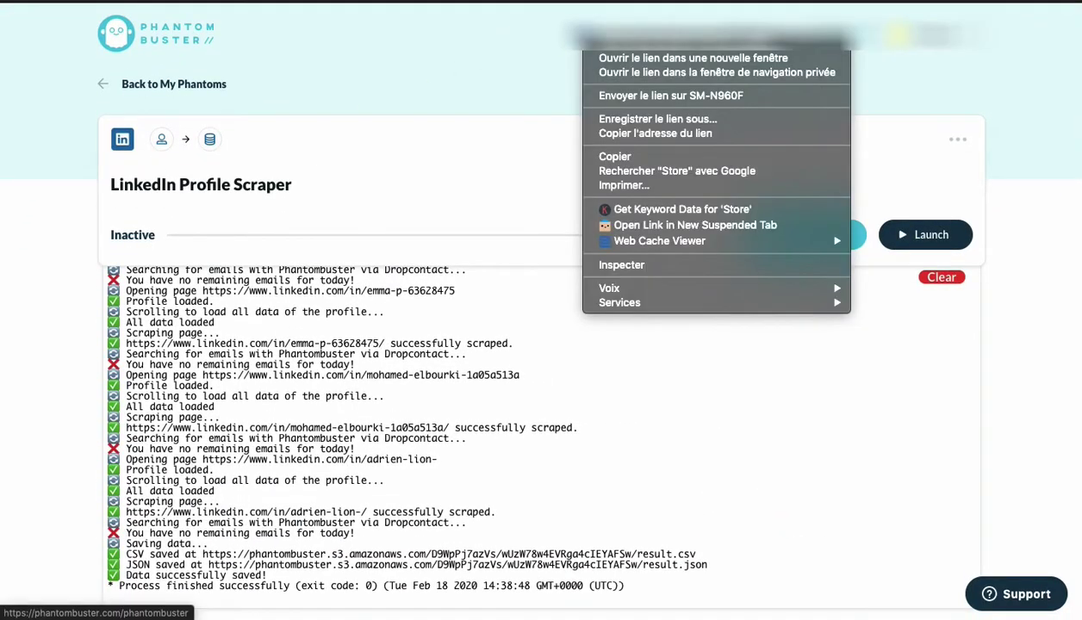
pyautogui.click(605, 44)
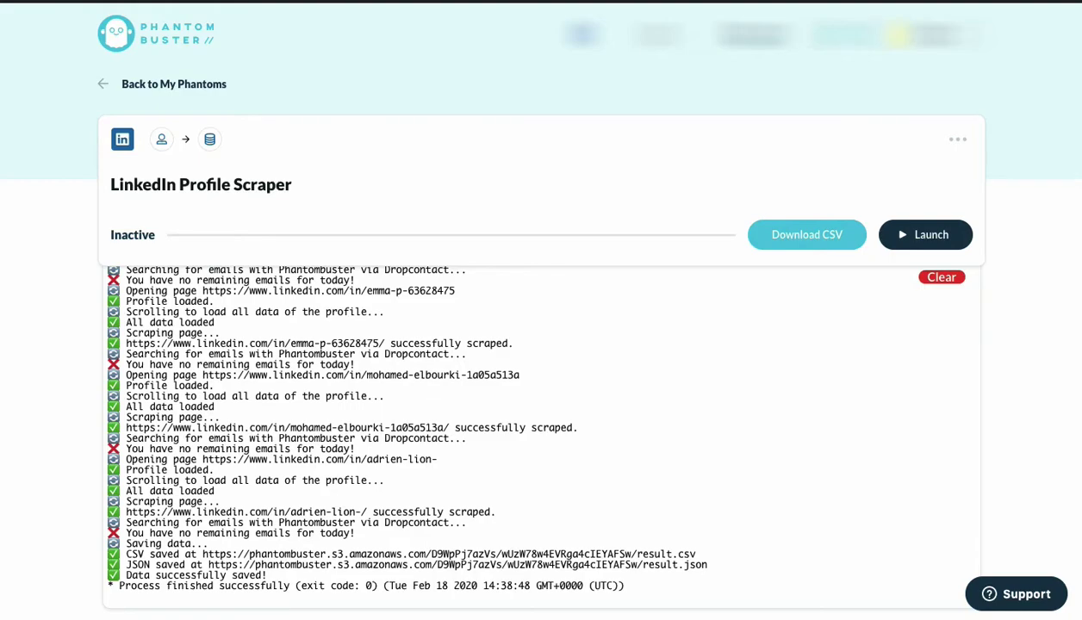
pyautogui.click(717, 1)
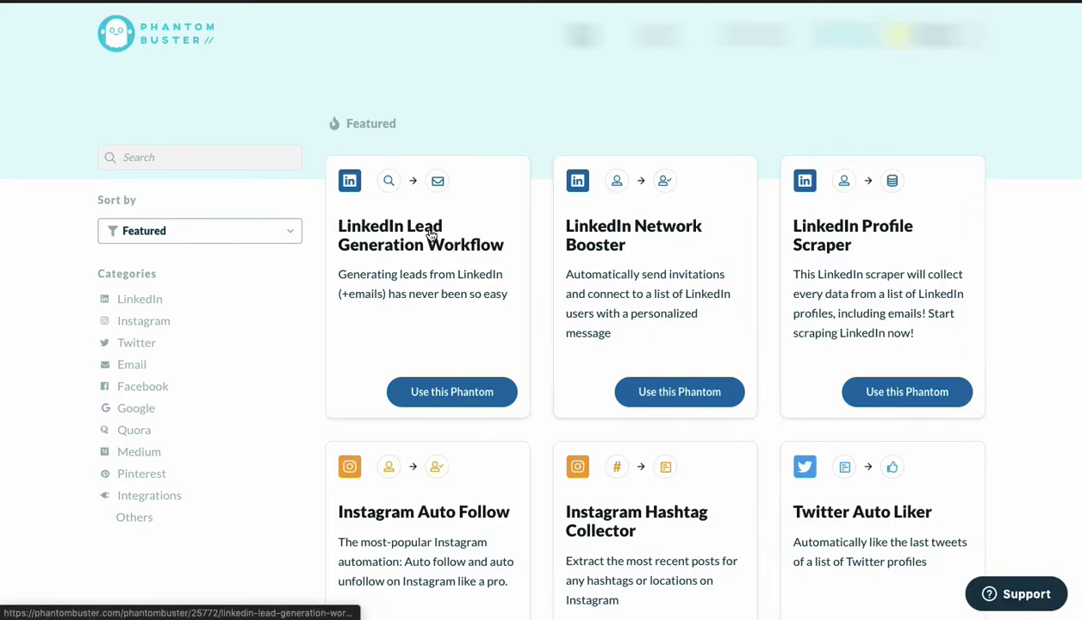
# Filter the Store to LinkedIn, start LinkedIn Network Booster, and autofill its LinkedIn session cookie.
pyautogui.scroll(-2, 431, 235)
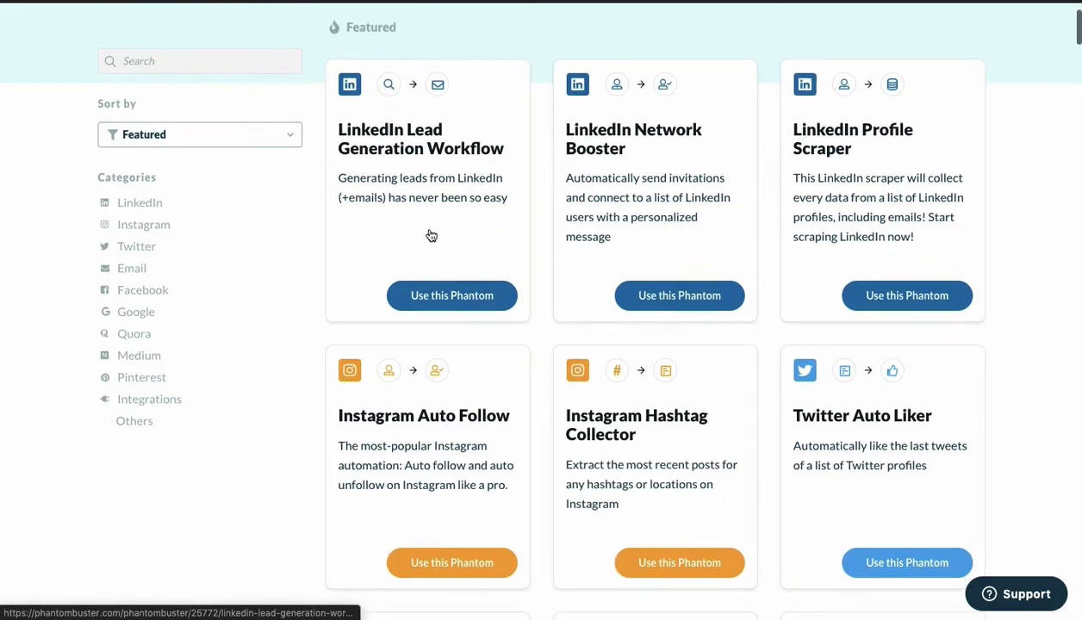
pyautogui.click(129, 208)
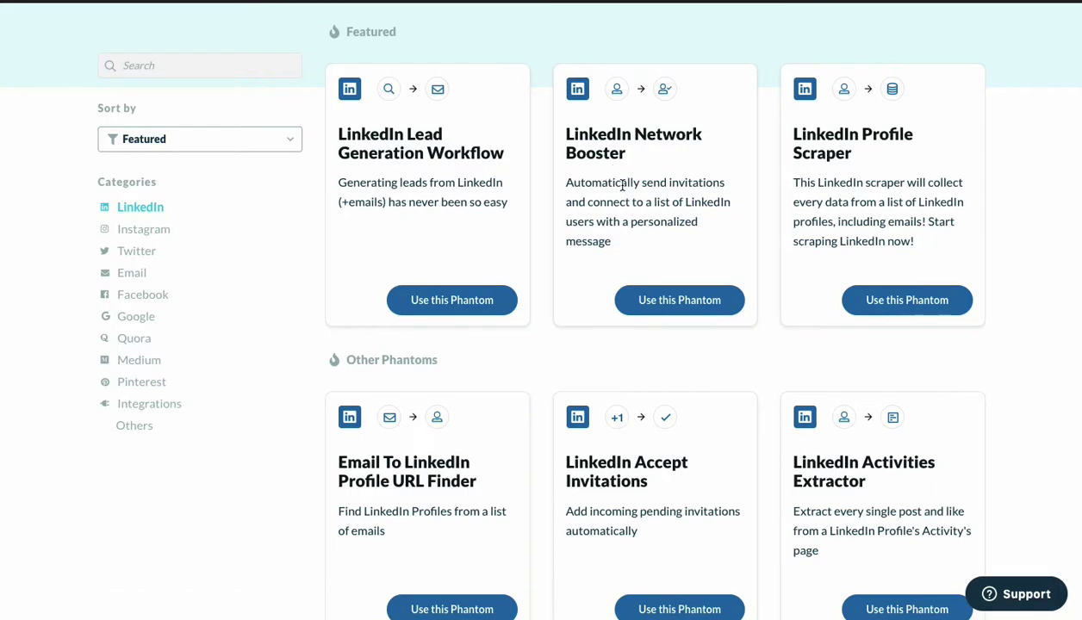
pyautogui.click(668, 301)
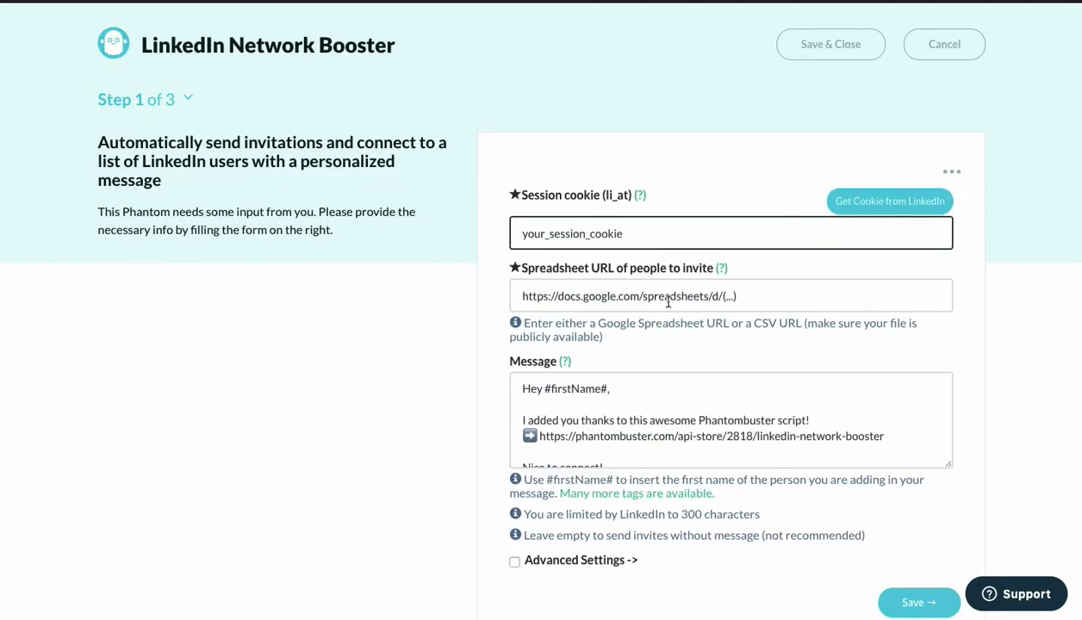
pyautogui.click(877, 205)
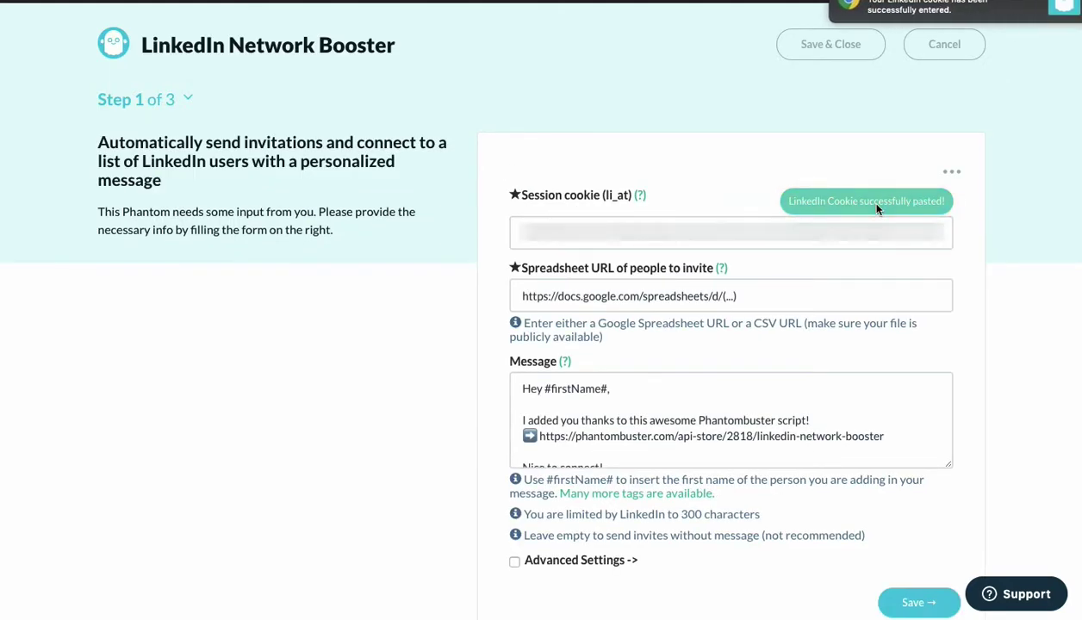
pyautogui.click(608, 293)
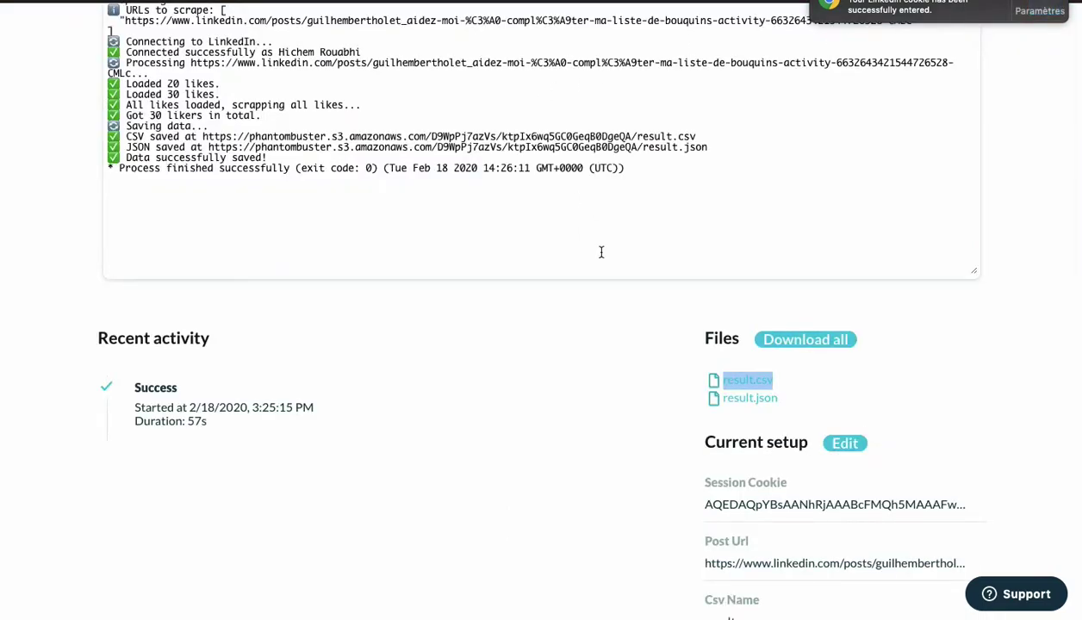
# Copy the link address of the Post Likers result.csv file.
pyautogui.scroll(5, 626, 454)
pyautogui.scroll(-2, 627, 457)
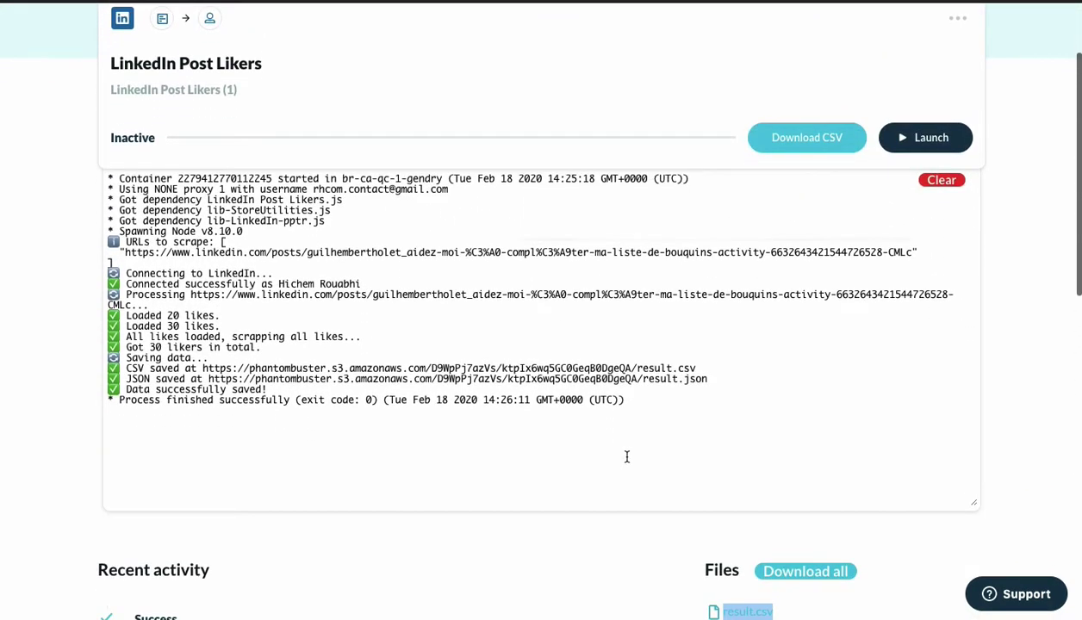
pyautogui.scroll(-2, 655, 431)
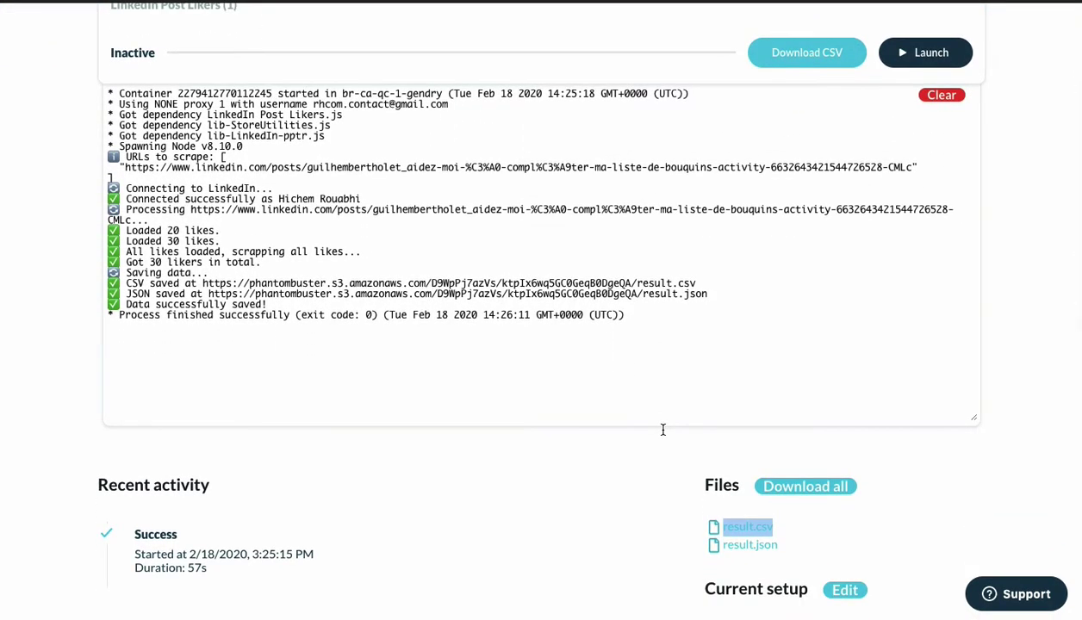
pyautogui.scroll(-1, 662, 429)
pyautogui.rightClick(731, 478)
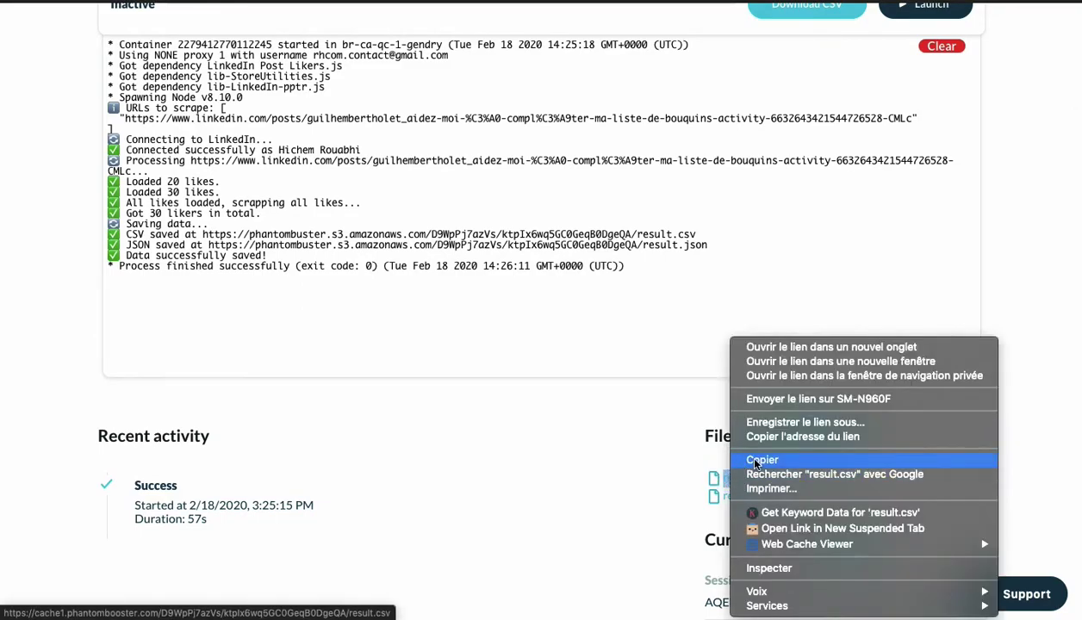
pyautogui.click(758, 437)
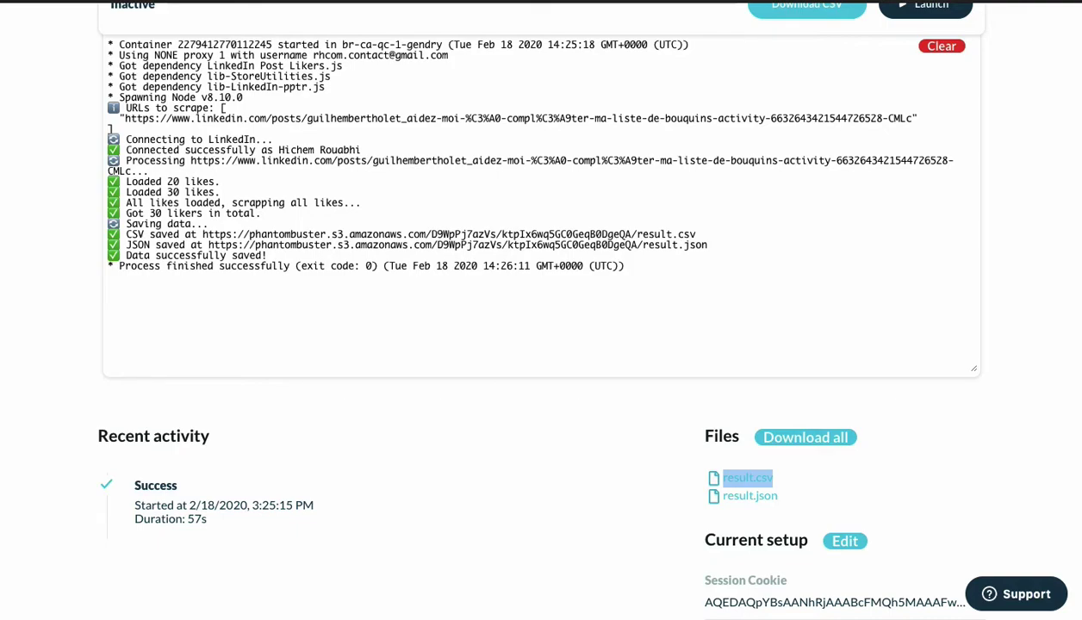
# Switch through the browser tabs toward the Network Booster setup tab.
pyautogui.click(448, 1)
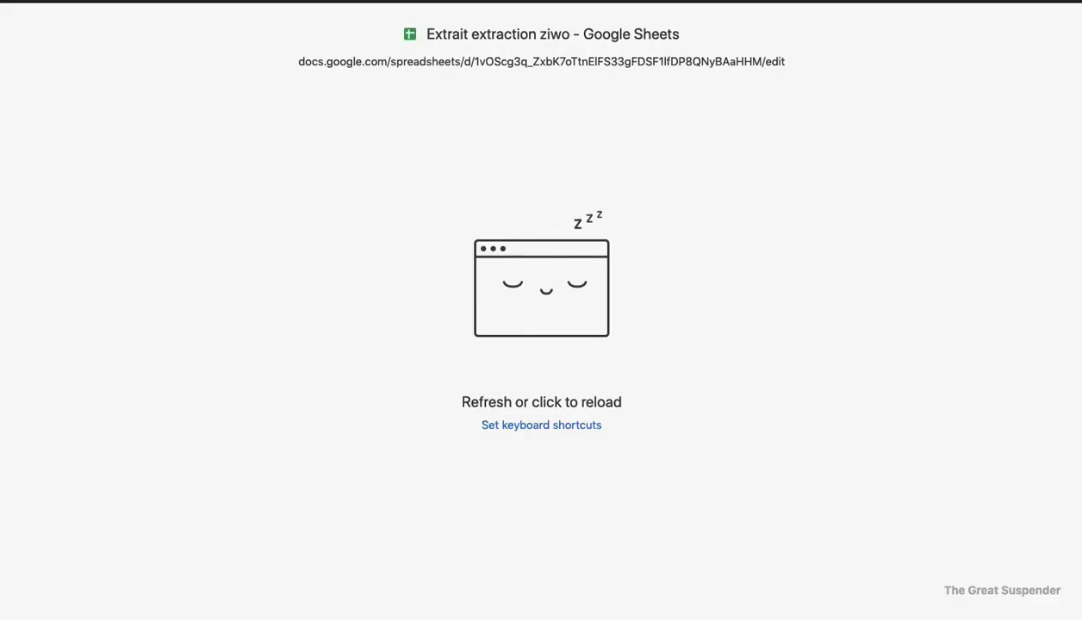
pyautogui.hotkey('ctrl', 'shift', 'Tab')
pyautogui.scroll(3, 51, 284)
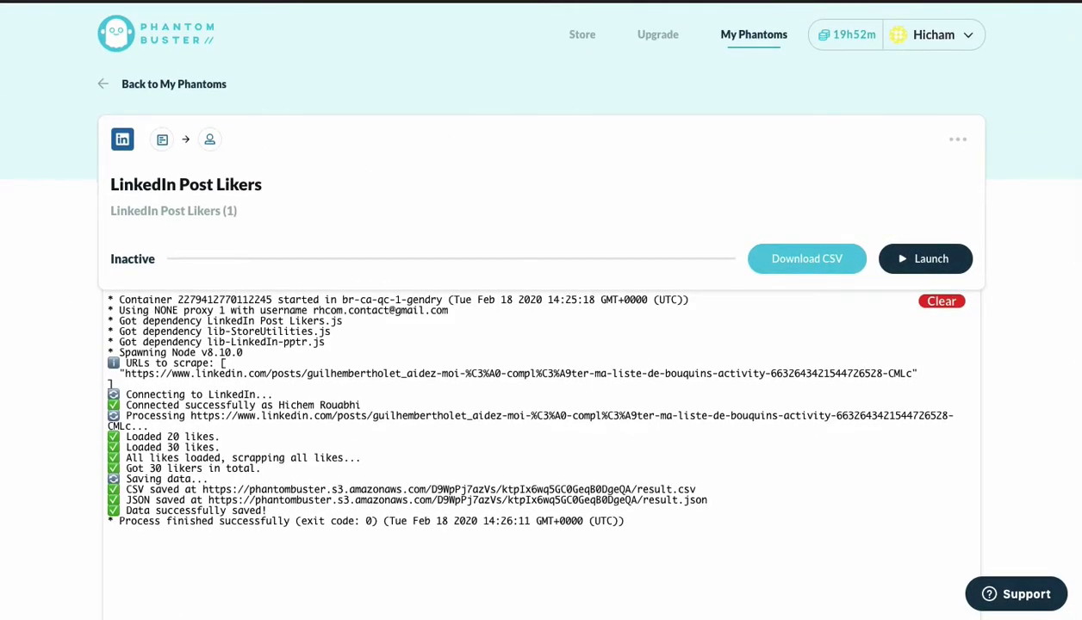
pyautogui.hotkey('ctrl', 'Tab')
pyautogui.hotkey('ctrl', 'Tab')
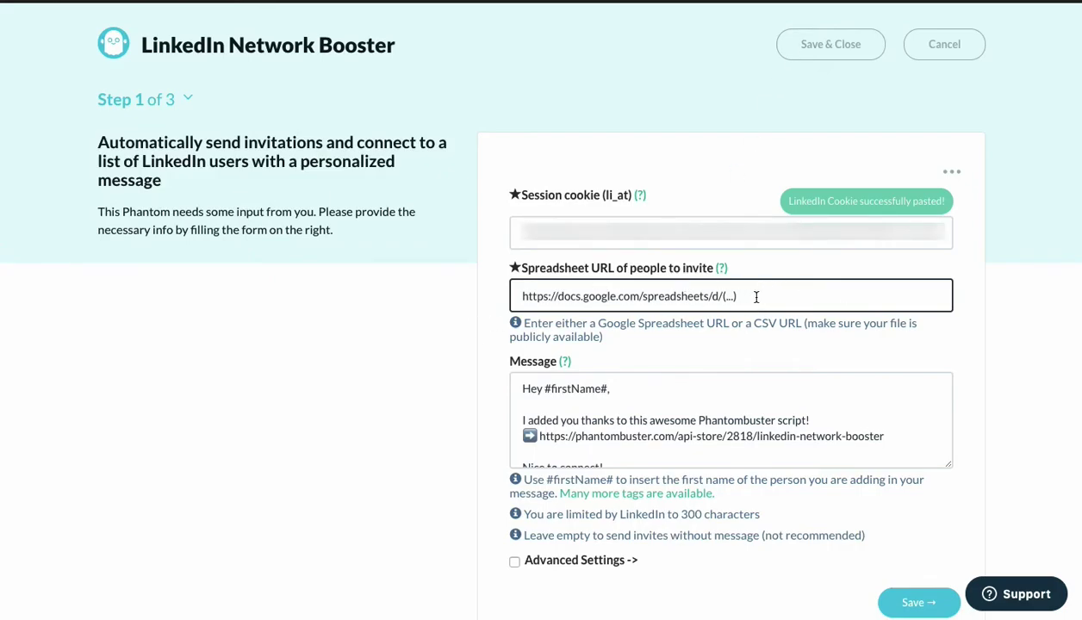
# Replace the Spreadsheet URL with the copied result.csv link.
pyautogui.hotkey('ctrl', 'a')
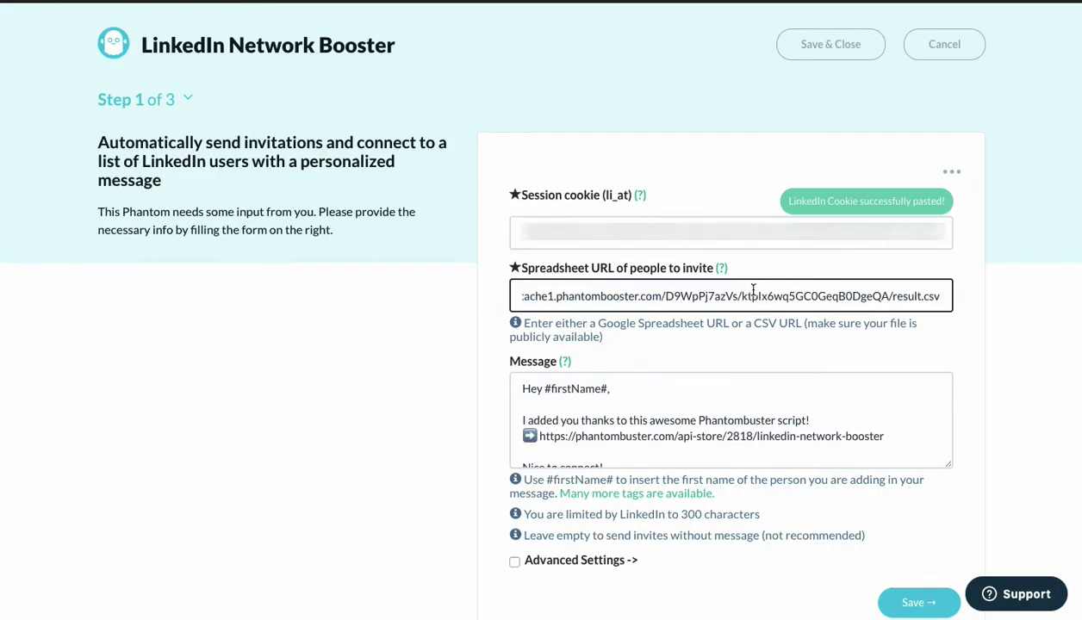
pyautogui.scroll(-2, 396, 430)
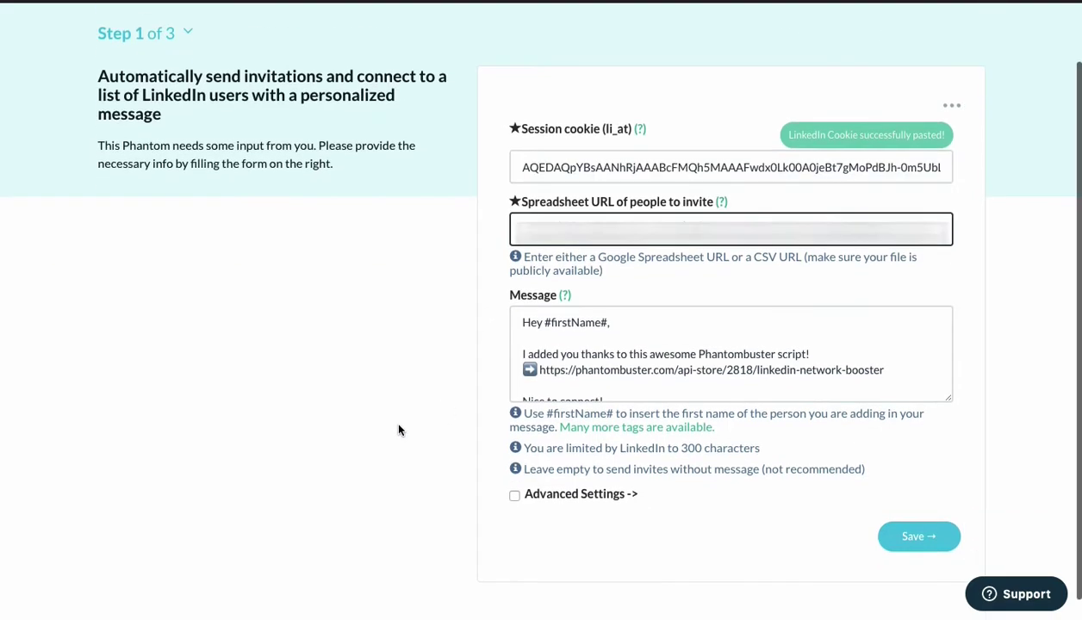
pyautogui.scroll(-1, 561, 367)
pyautogui.scroll(1, 561, 366)
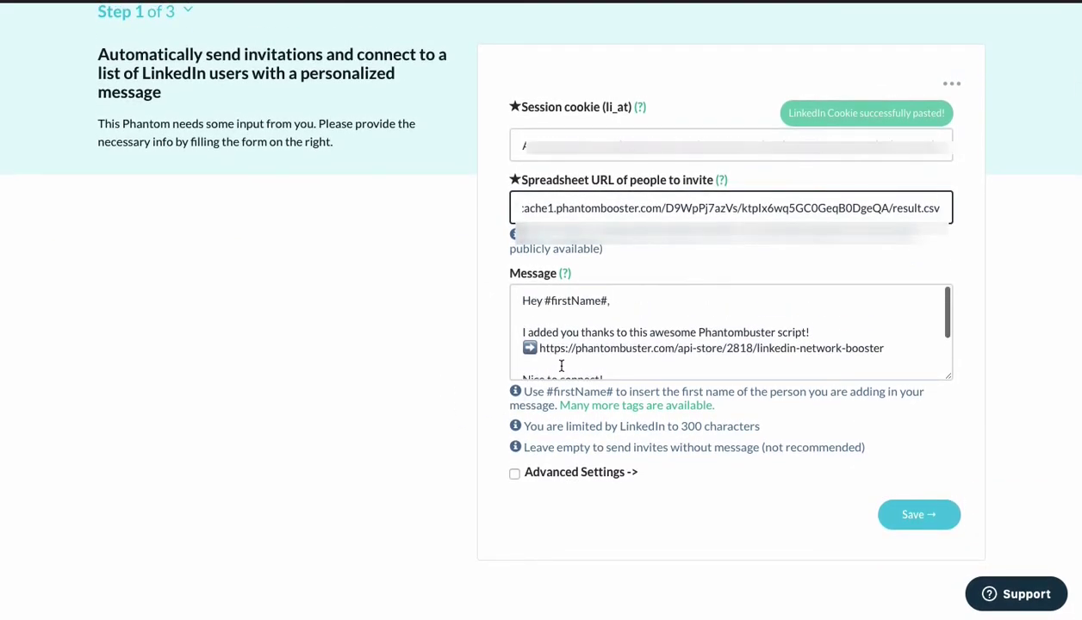
# Rewrite the invitation as 'Bonjour #firstName#, J'aimerais rejoindre votre réseau pour échanger sur nos activités respectives.'.
pyautogui.click(548, 301)
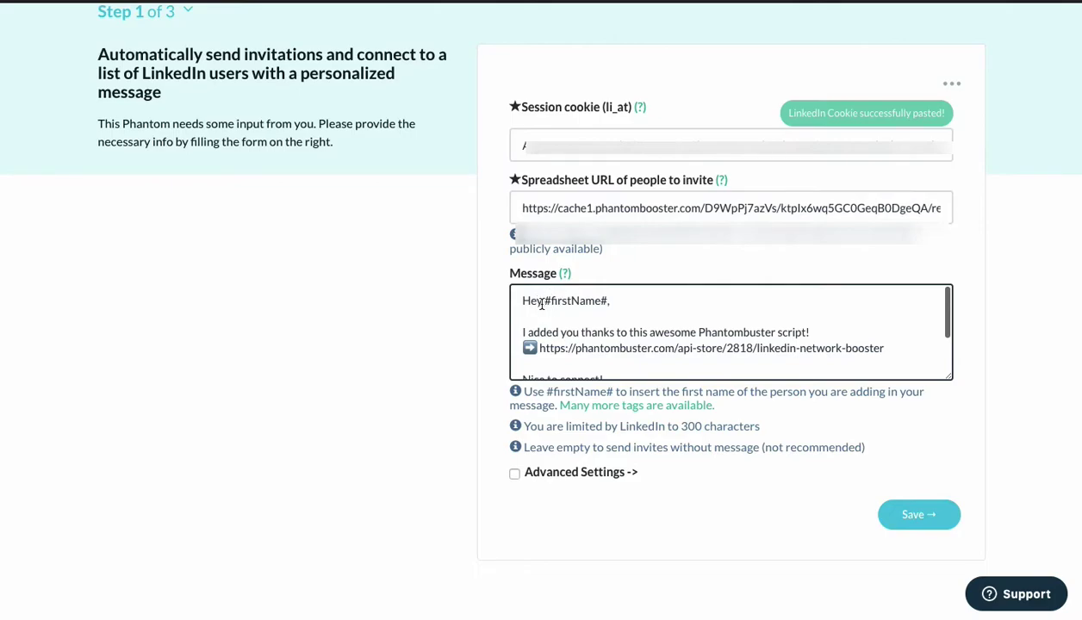
pyautogui.doubleClick(532, 300)
pyautogui.write('Bonjour')
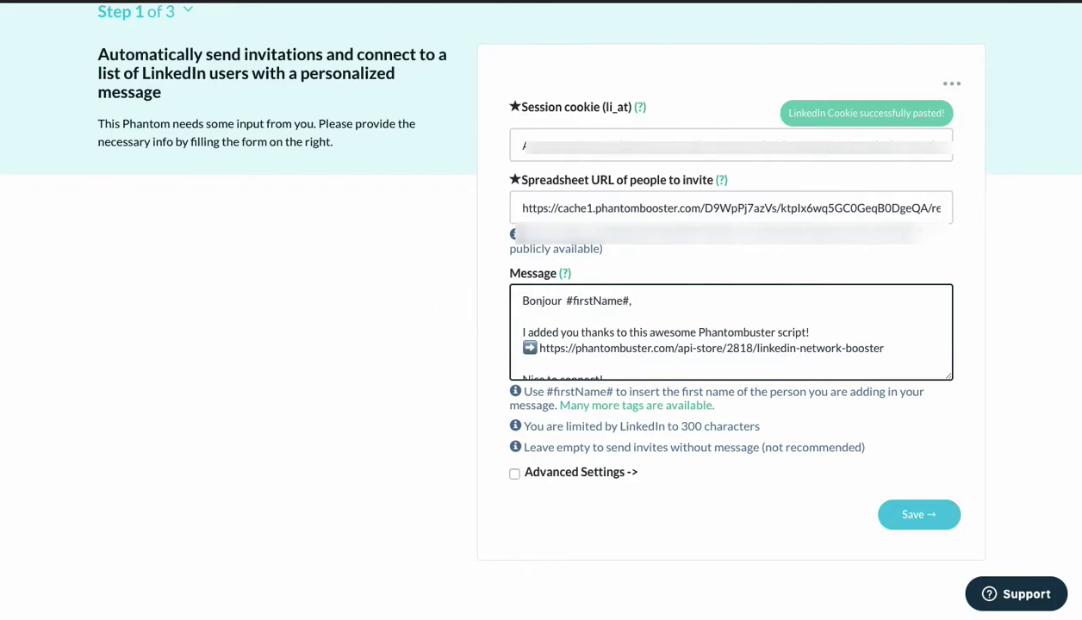
pyautogui.moveTo(522, 332); pyautogui.dragTo(606, 375)
pyautogui.press('BackSpace')
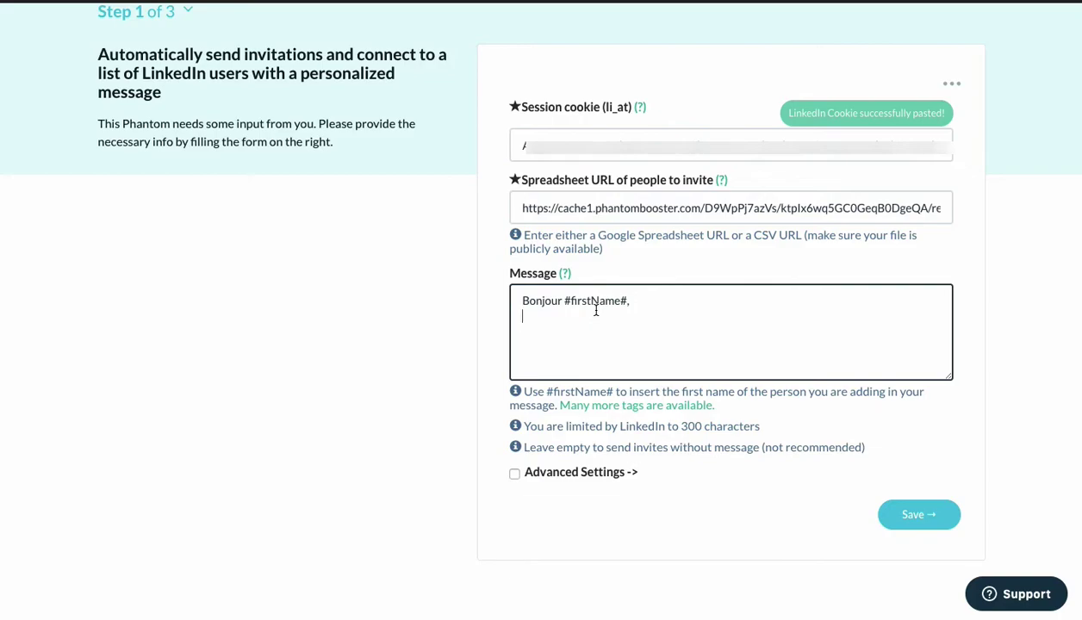
pyautogui.write("J'aimer")
pyautogui.write('ais rejoindre votre réseau po')
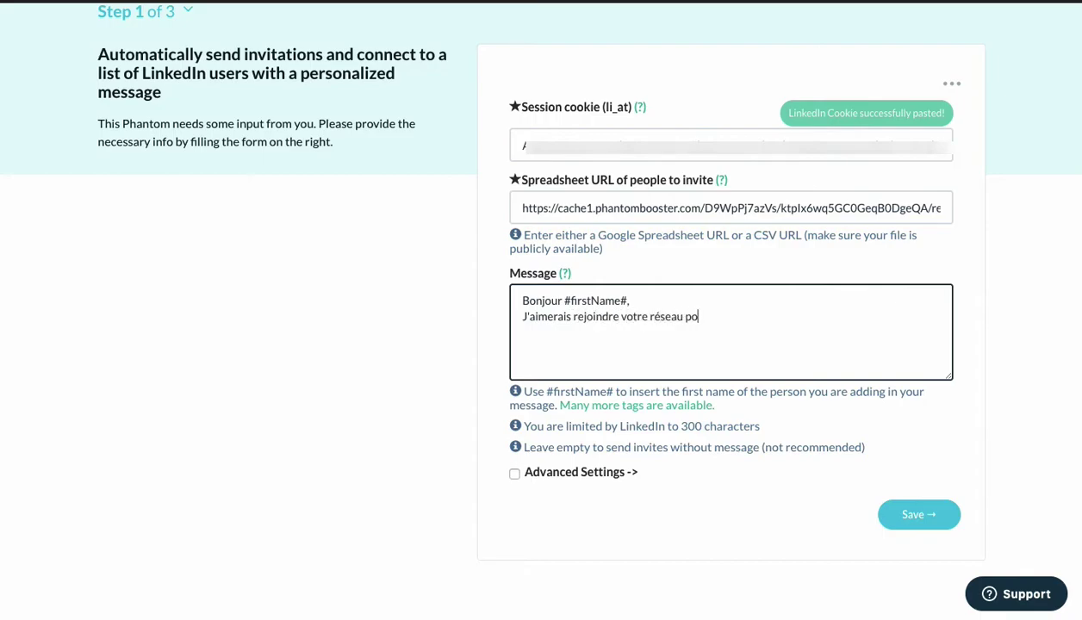
pyautogui.write('ur échanger sur nos activités')
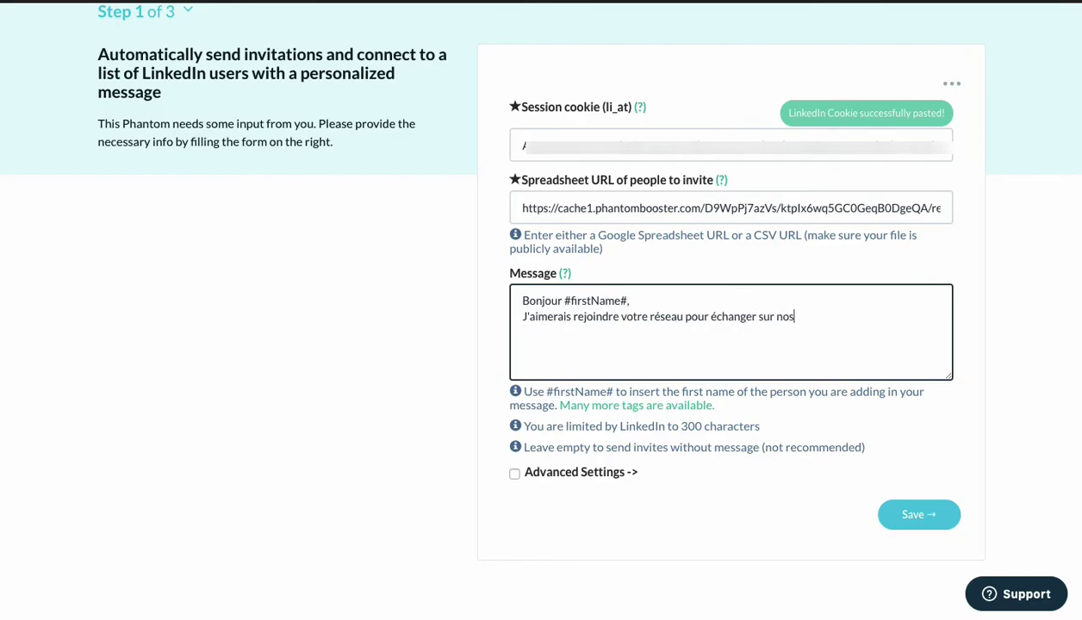
pyautogui.write(' respectives.')
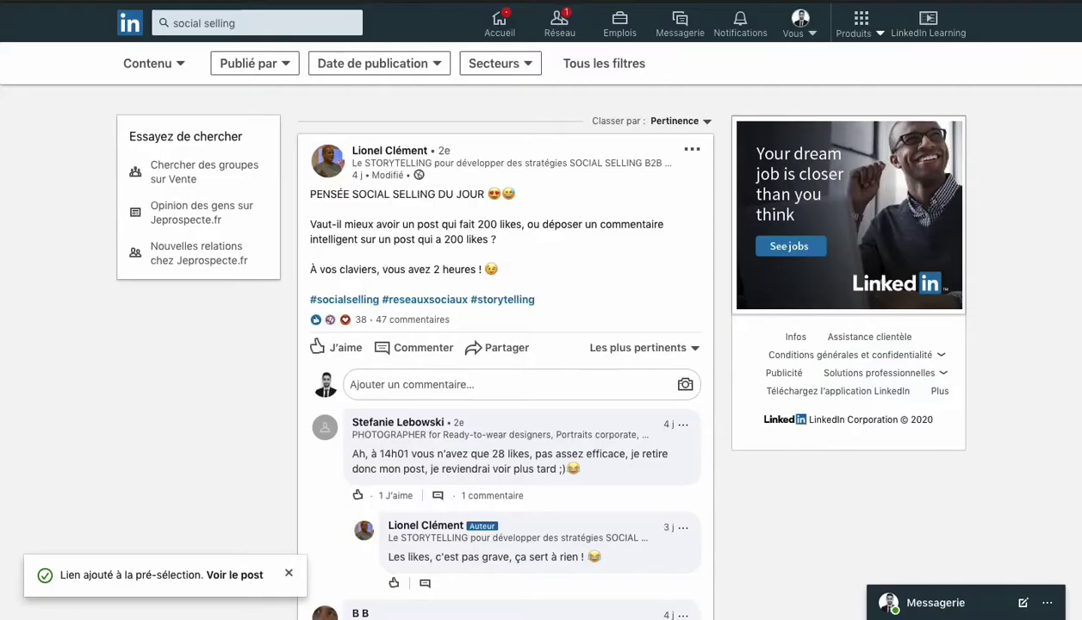
# From the post author's LinkedIn profile, preview the invitation note dialog, then close it unsent.
pyautogui.click(382, 152)
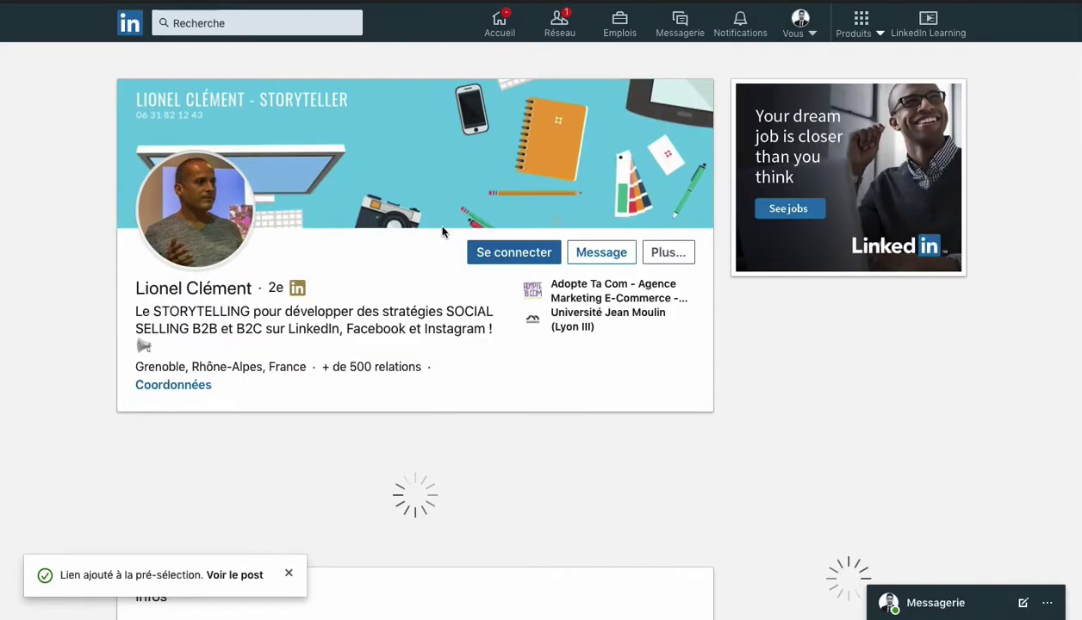
pyautogui.click(517, 251)
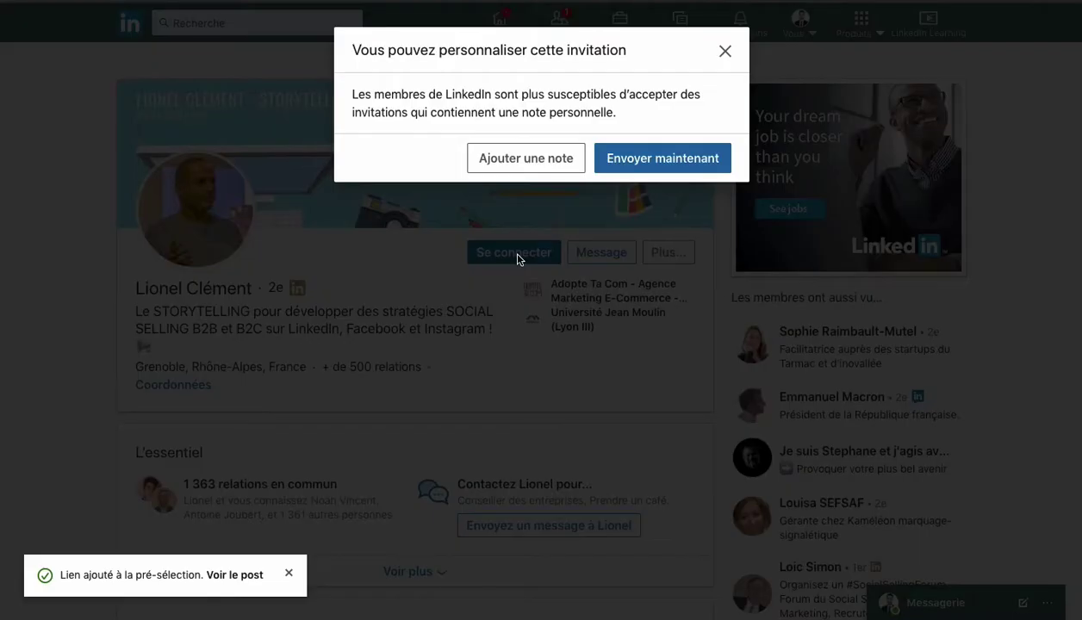
pyautogui.click(528, 160)
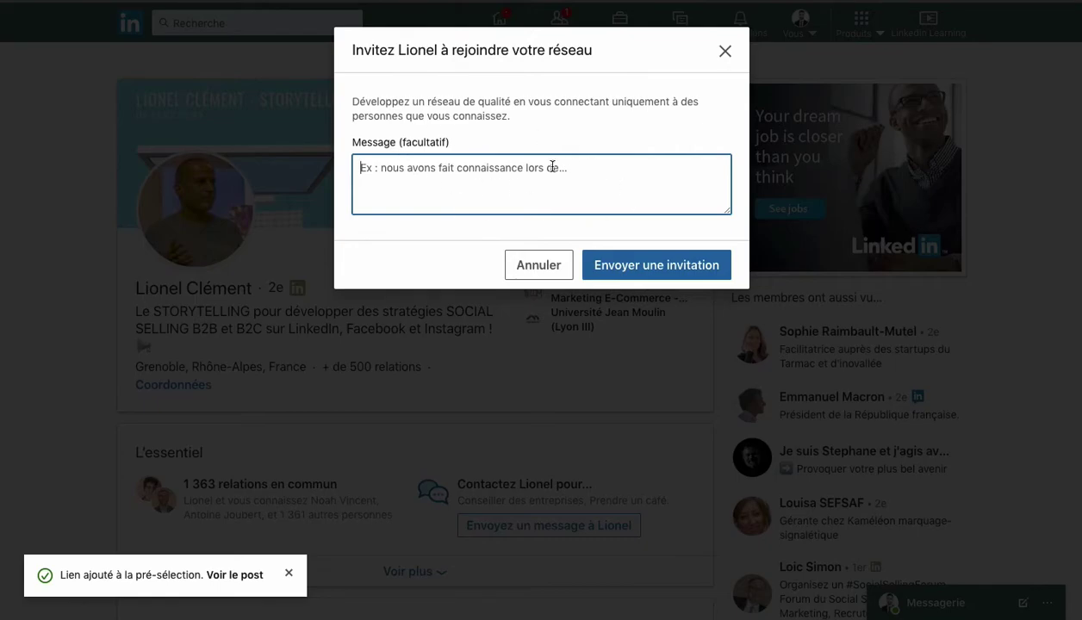
pyautogui.click(725, 54)
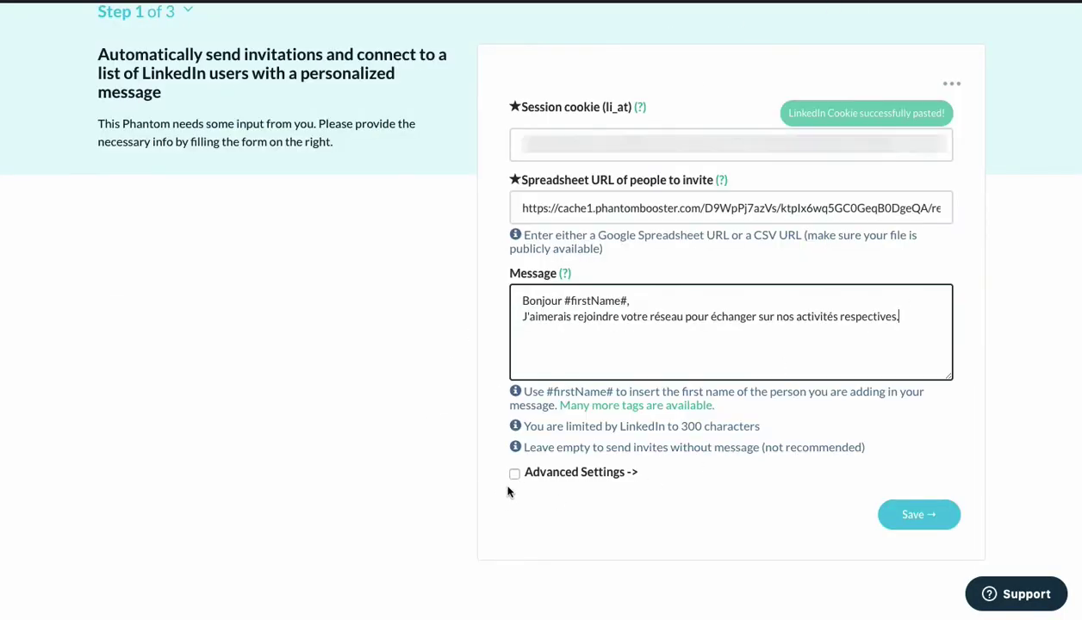
# Enable Advanced Settings and keep email discovery set to None.
pyautogui.click(514, 476)
pyautogui.scroll(-2, 514, 475)
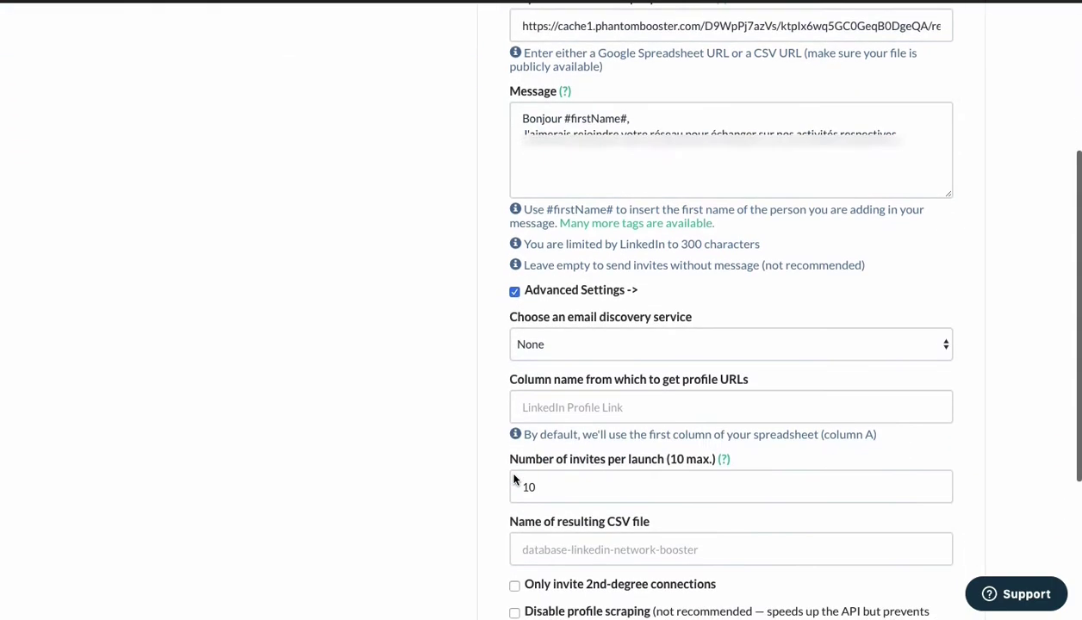
pyautogui.scroll(3, 483, 369)
pyautogui.scroll(-4, 483, 370)
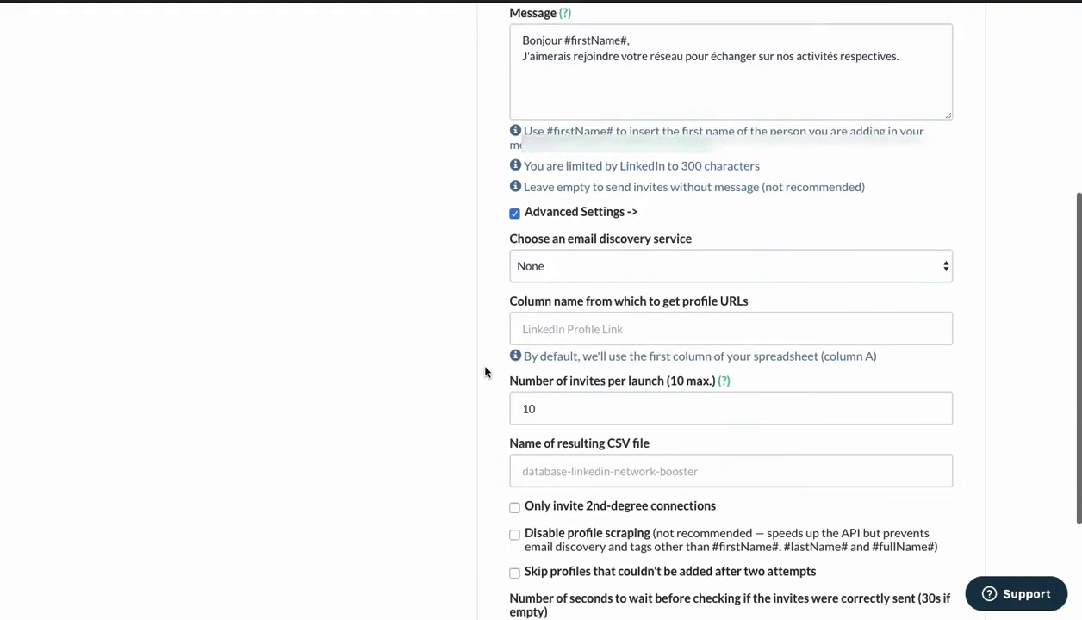
pyautogui.click(610, 273)
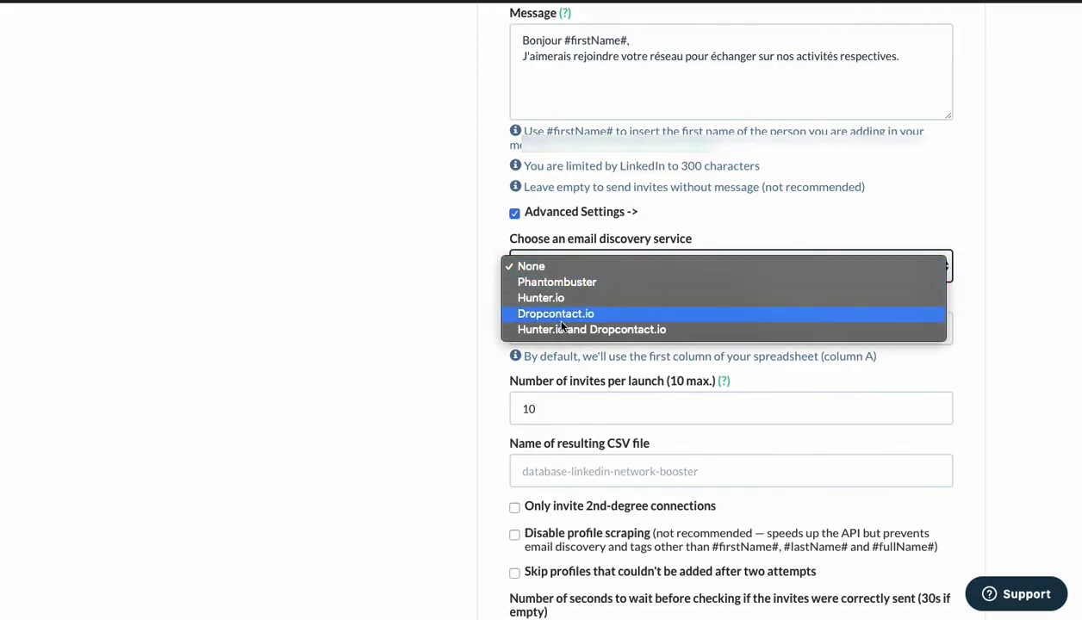
pyautogui.click(328, 272)
# Reduce invites per launch from 10 to 1.
pyautogui.scroll(-2, 328, 273)
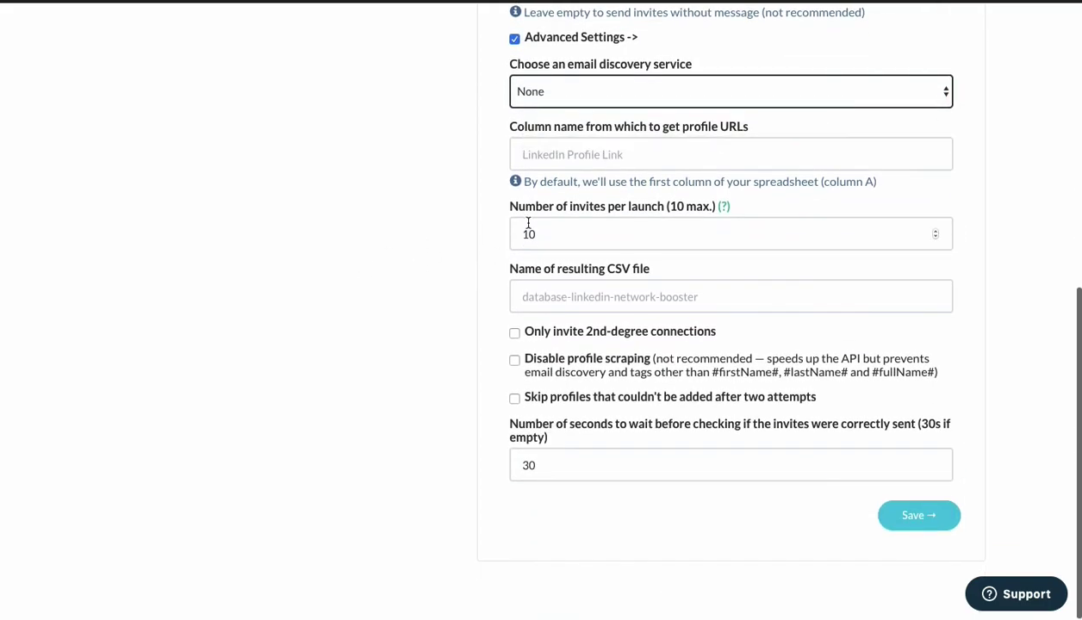
pyautogui.click(557, 235)
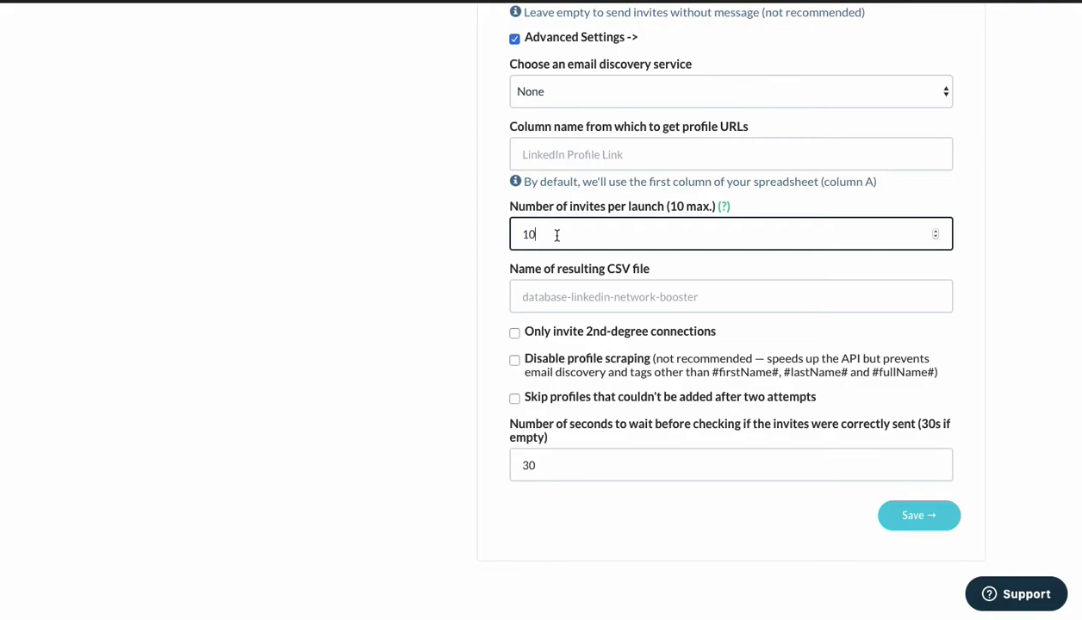
pyautogui.press('BackSpace')
pyautogui.click(441, 239)
pyautogui.scroll(1, 441, 238)
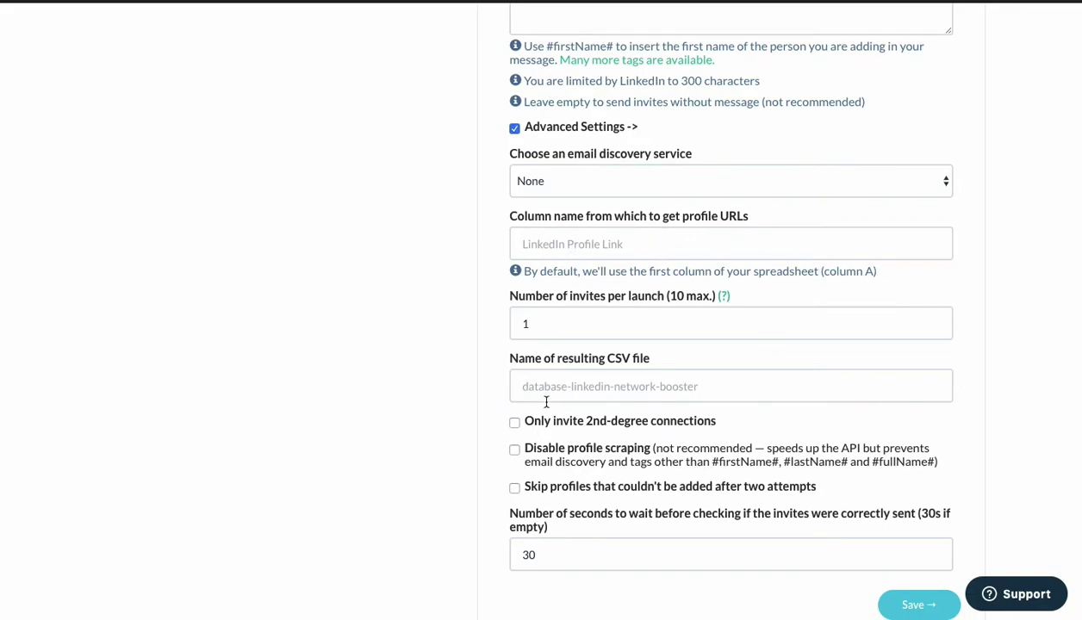
# Review the result CSV file name field, then go back to the French invitation message.
pyautogui.click(573, 394)
pyautogui.click(315, 369)
pyautogui.scroll(-1, 346, 479)
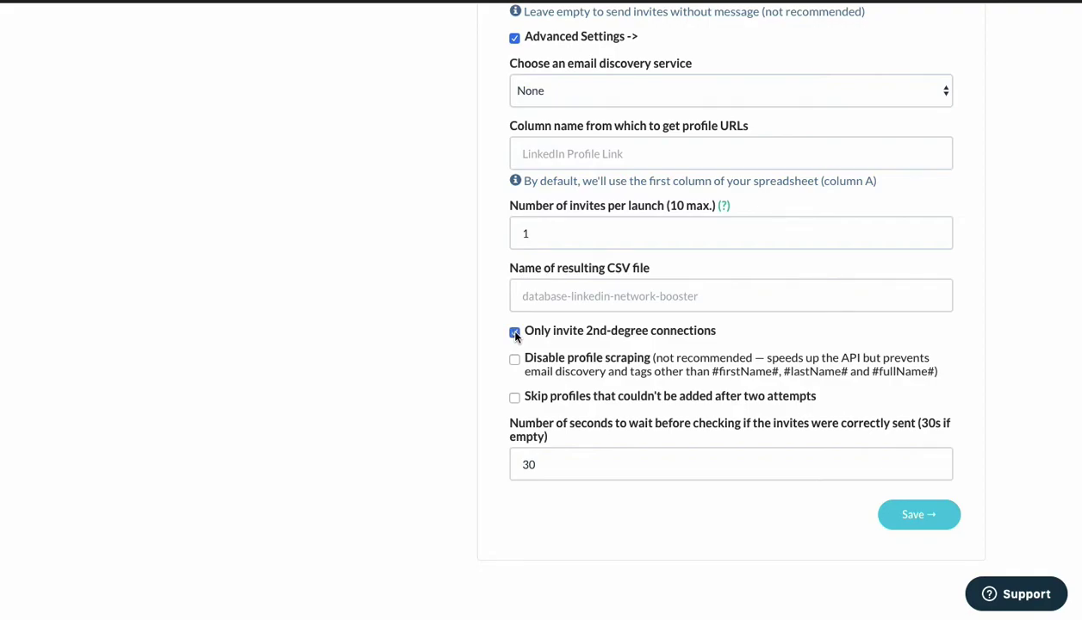
pyautogui.scroll(5, 515, 344)
pyautogui.click(781, 118)
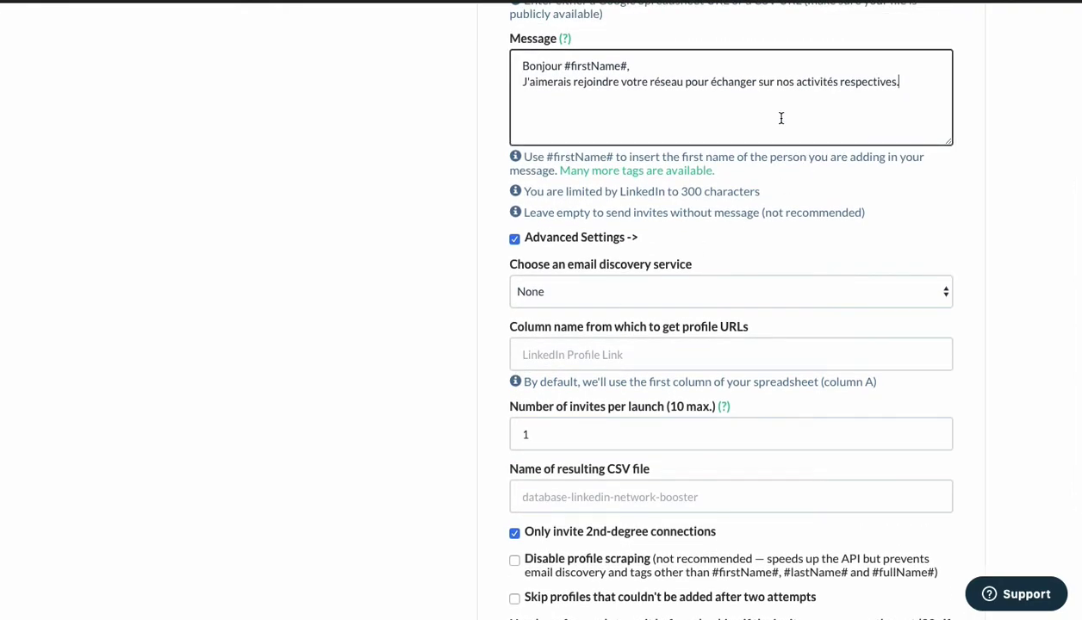
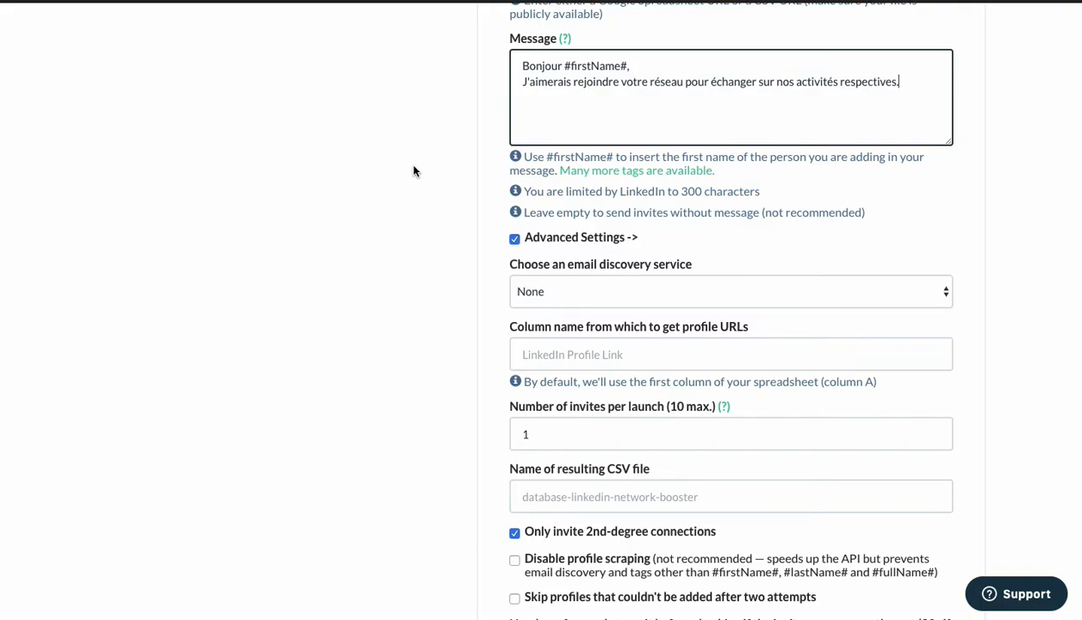
# Confirm the Step 1 inputs (invitation message, 1 invite per launch, 30 s wait) and save to Step 2.
pyautogui.scroll(-3, 413, 170)
pyautogui.scroll(3, 414, 171)
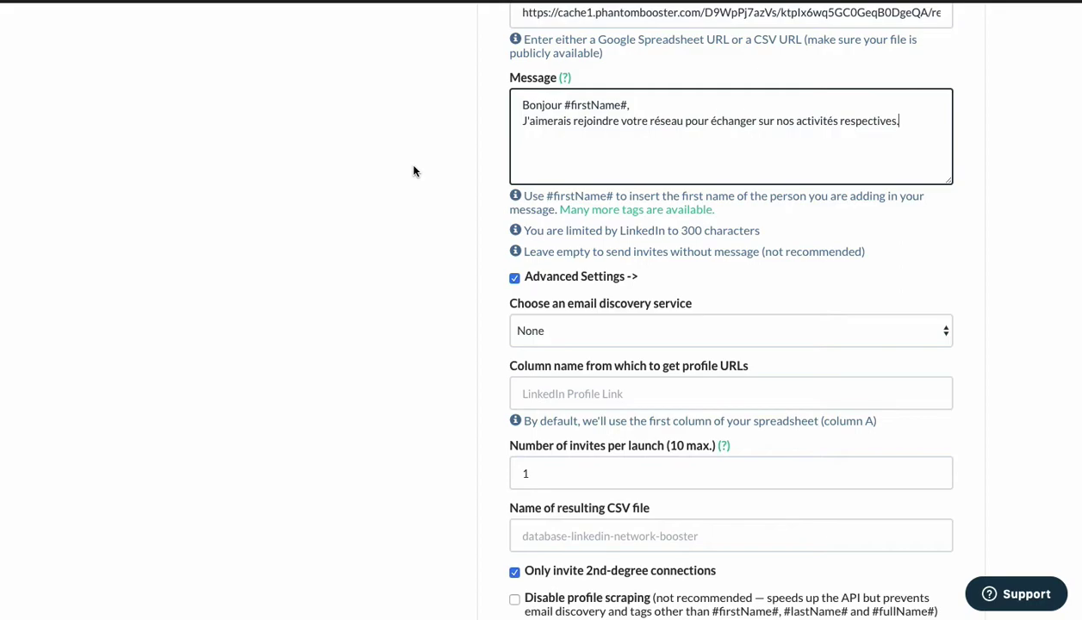
pyautogui.scroll(-3, 414, 172)
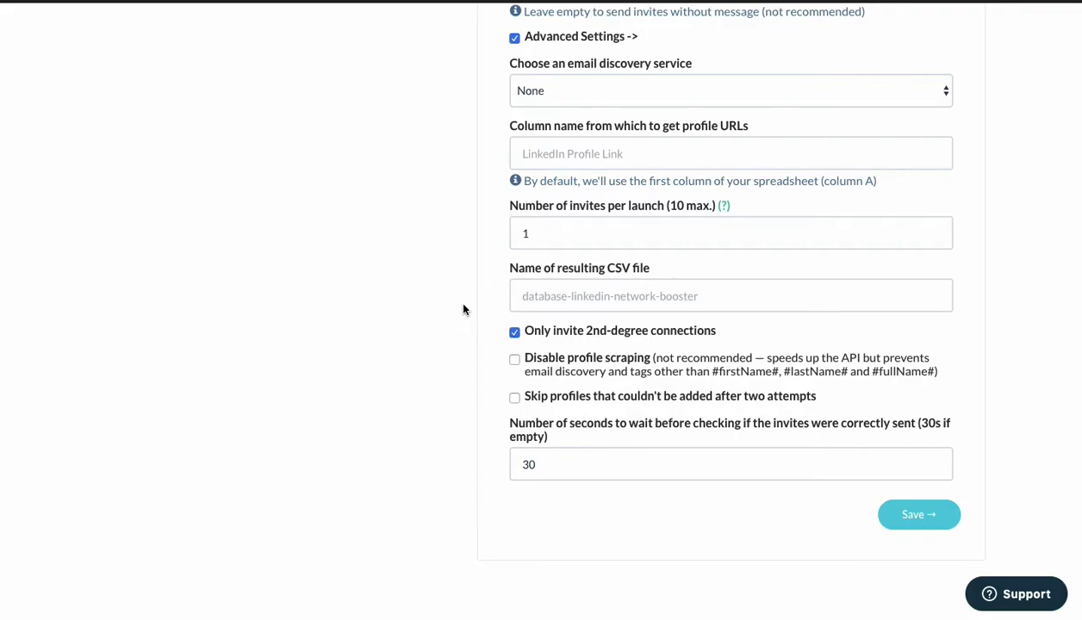
pyautogui.scroll(4, 463, 310)
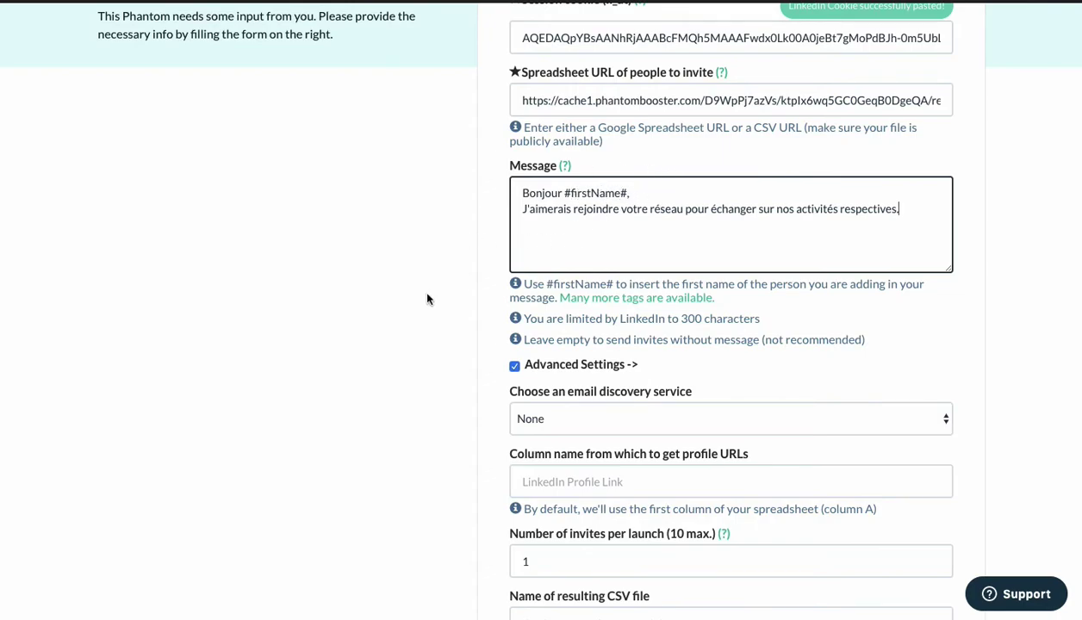
pyautogui.scroll(-4, 446, 488)
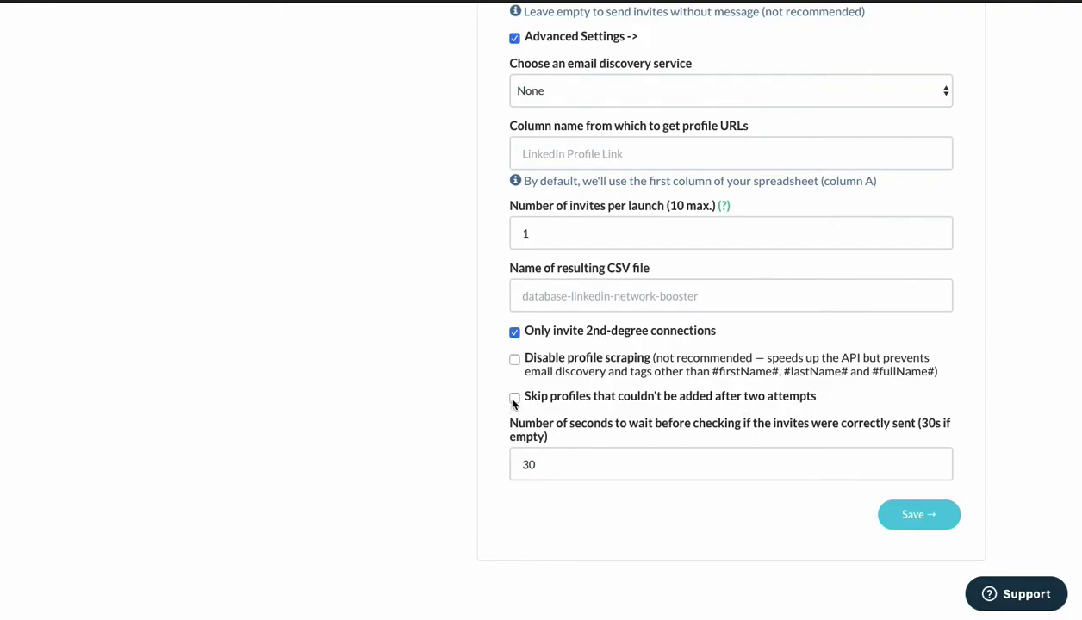
pyautogui.click(596, 468)
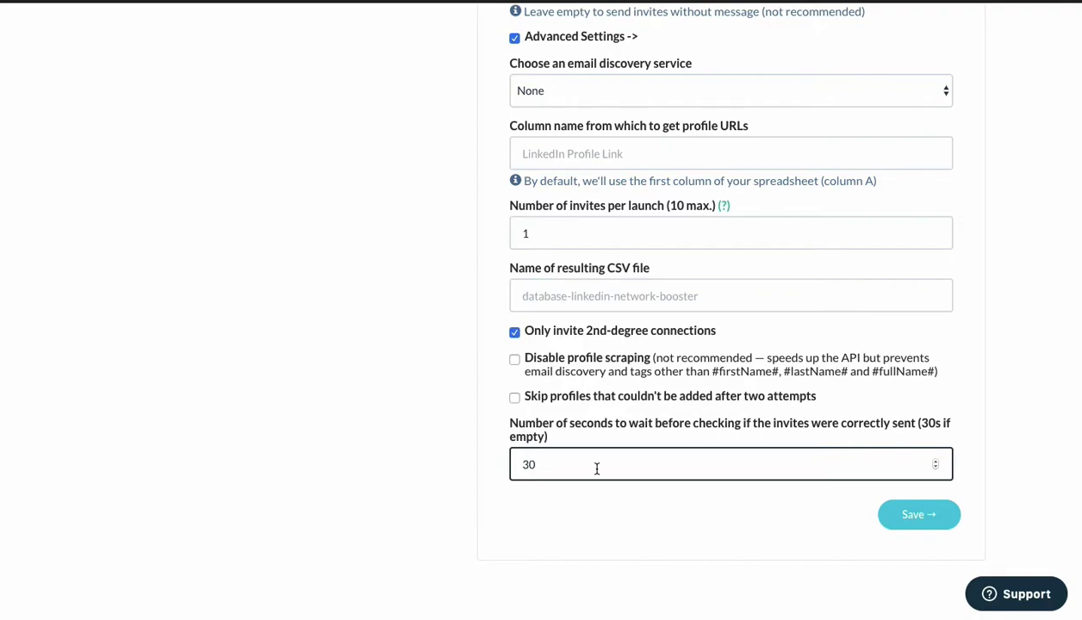
pyautogui.scroll(6, 597, 469)
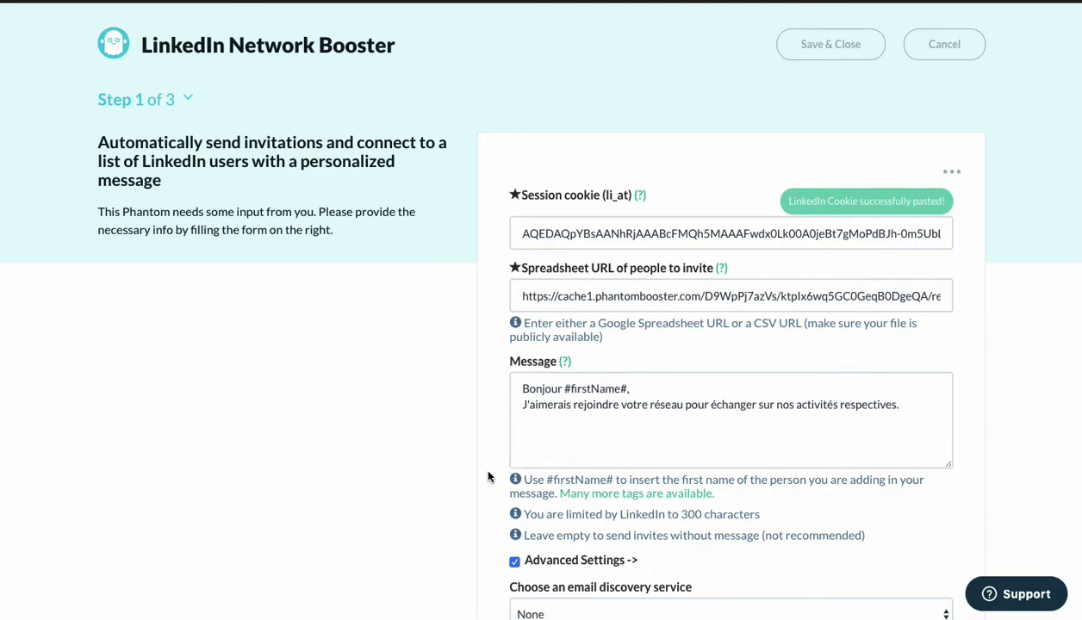
pyautogui.scroll(-5, 488, 477)
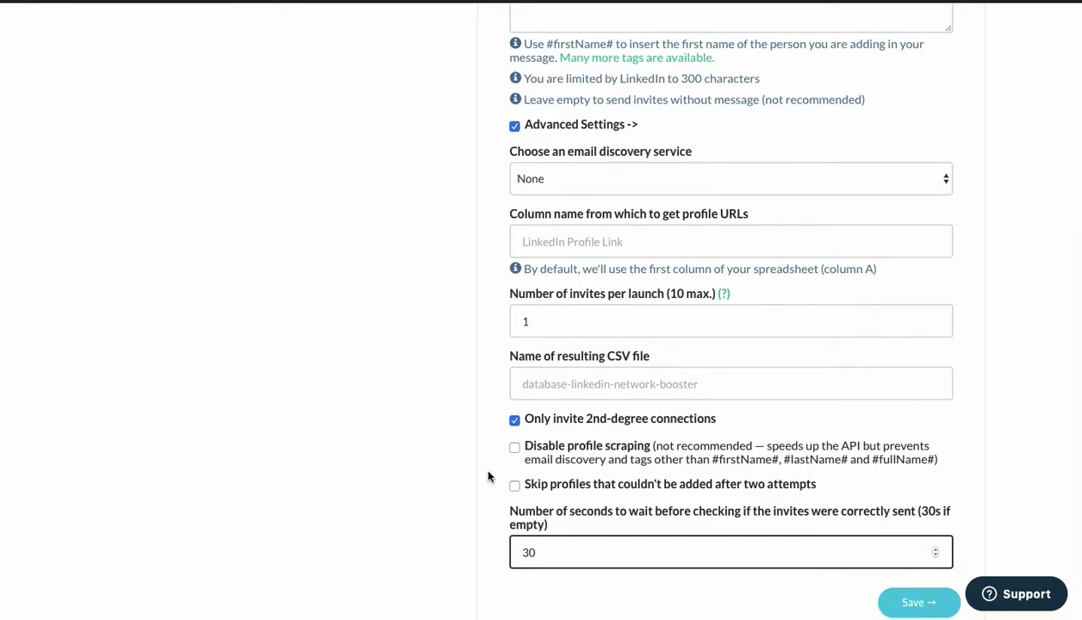
pyautogui.scroll(2, 494, 216)
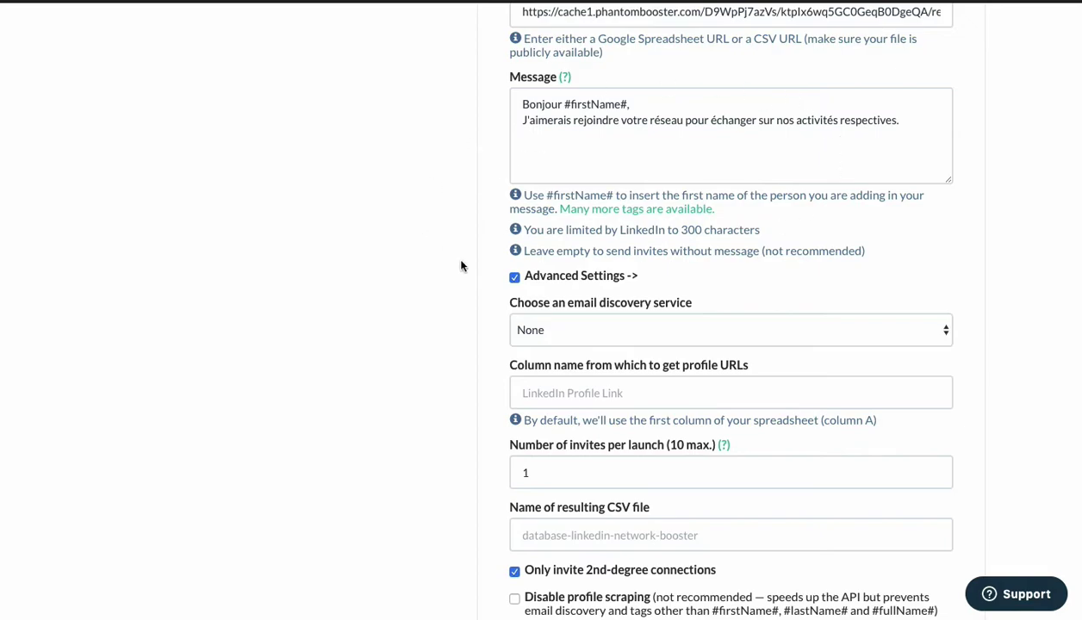
pyautogui.scroll(-3, 461, 266)
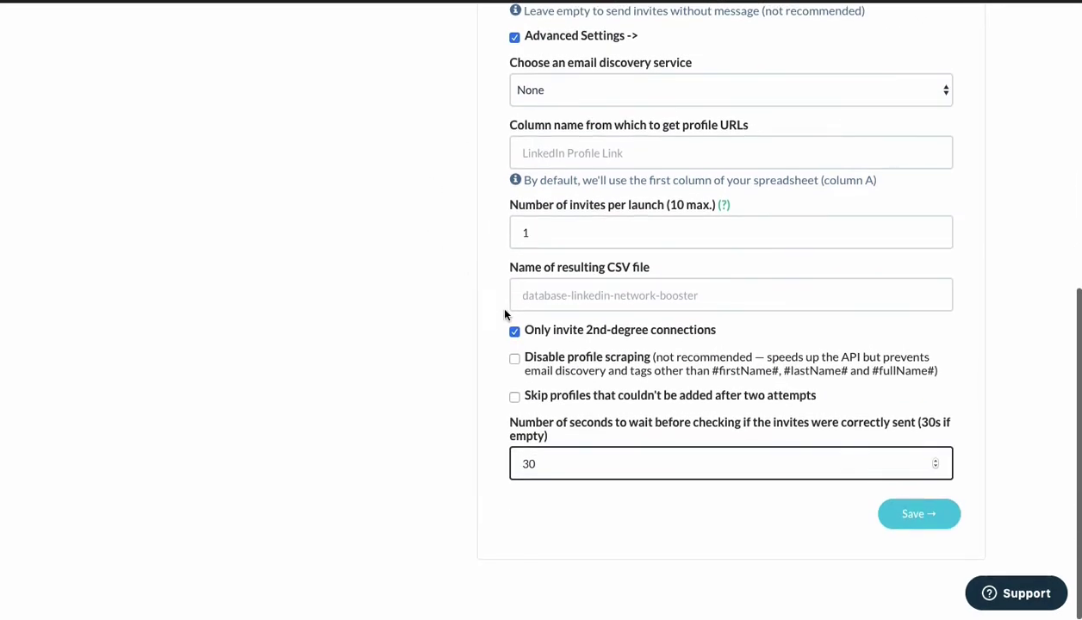
pyautogui.click(921, 517)
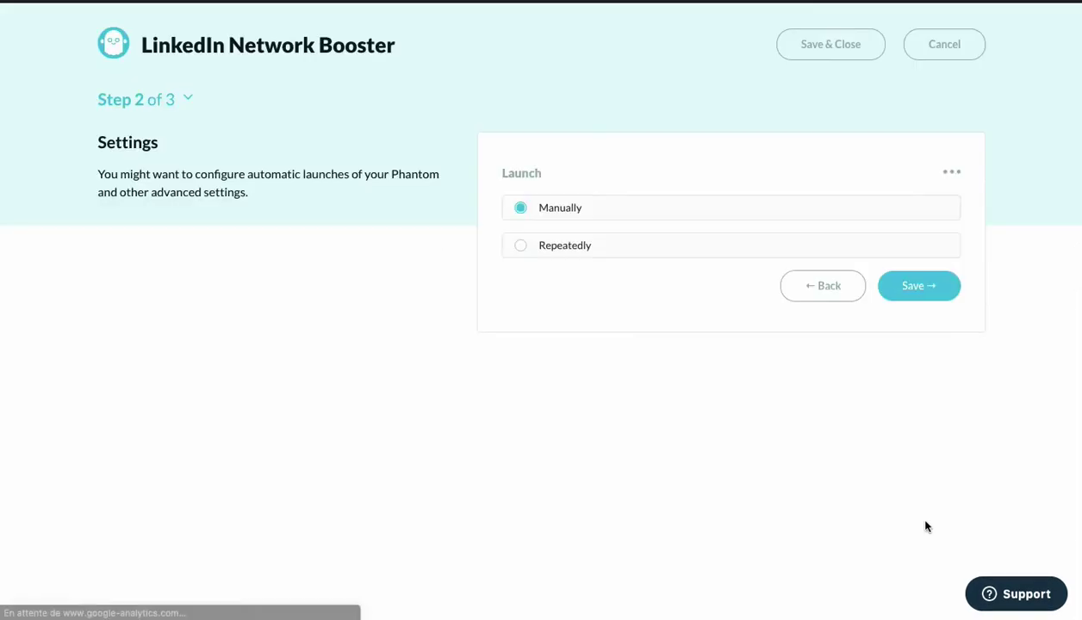
# Try the Repeatedly schedule with Once per day frequency, then the advanced custom schedule.
pyautogui.click(543, 249)
pyautogui.click(625, 274)
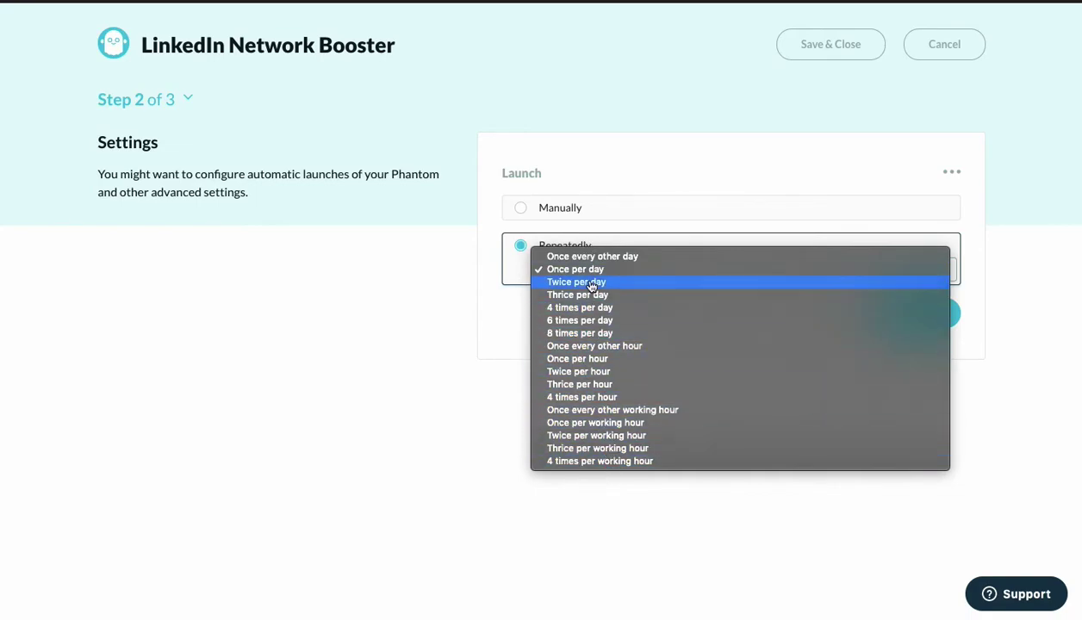
pyautogui.click(459, 448)
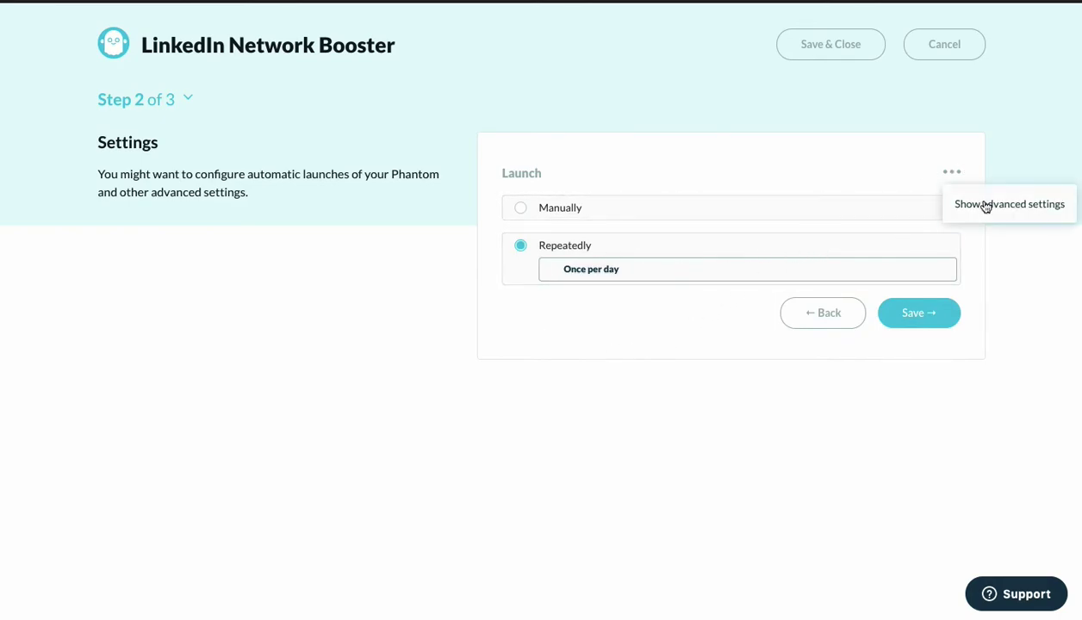
pyautogui.click(986, 205)
pyautogui.scroll(-4, 437, 500)
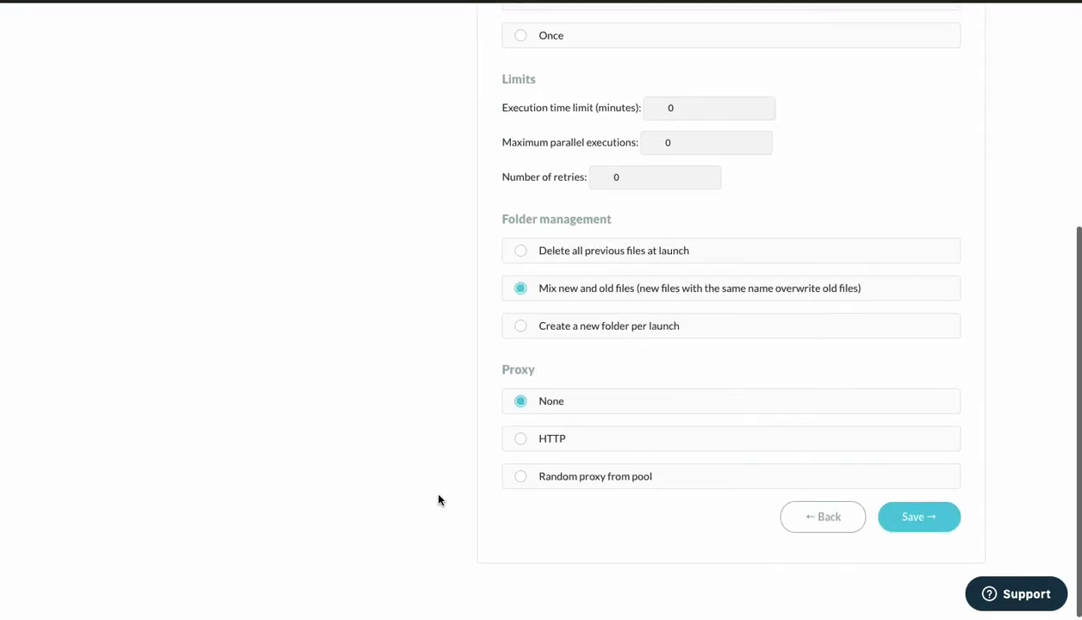
pyautogui.scroll(2, 438, 500)
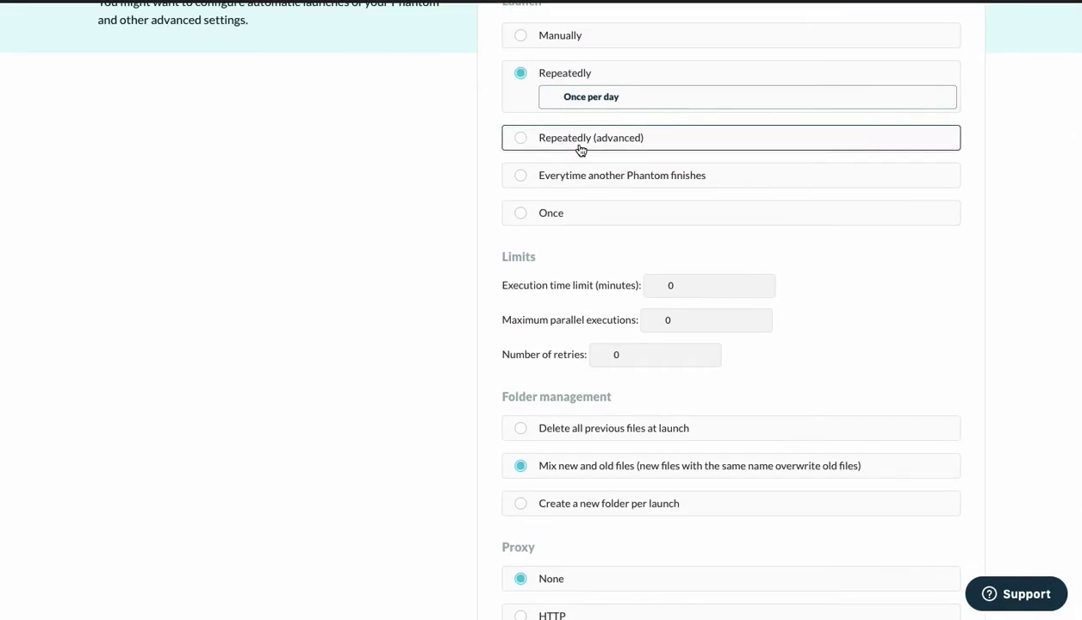
pyautogui.click(645, 143)
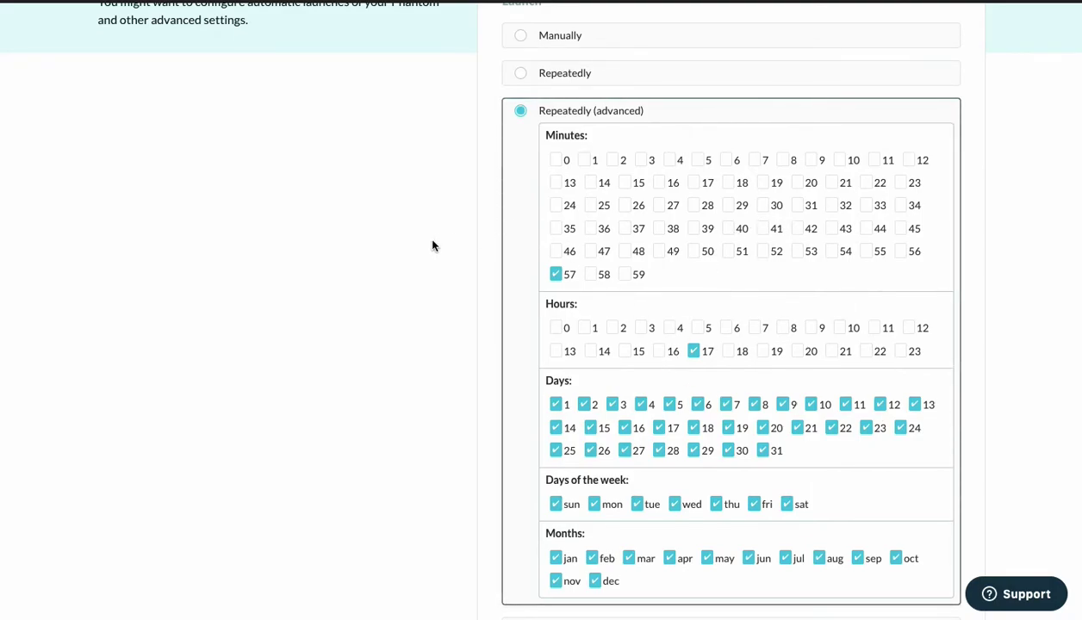
pyautogui.scroll(2, 422, 246)
pyautogui.click(561, 246)
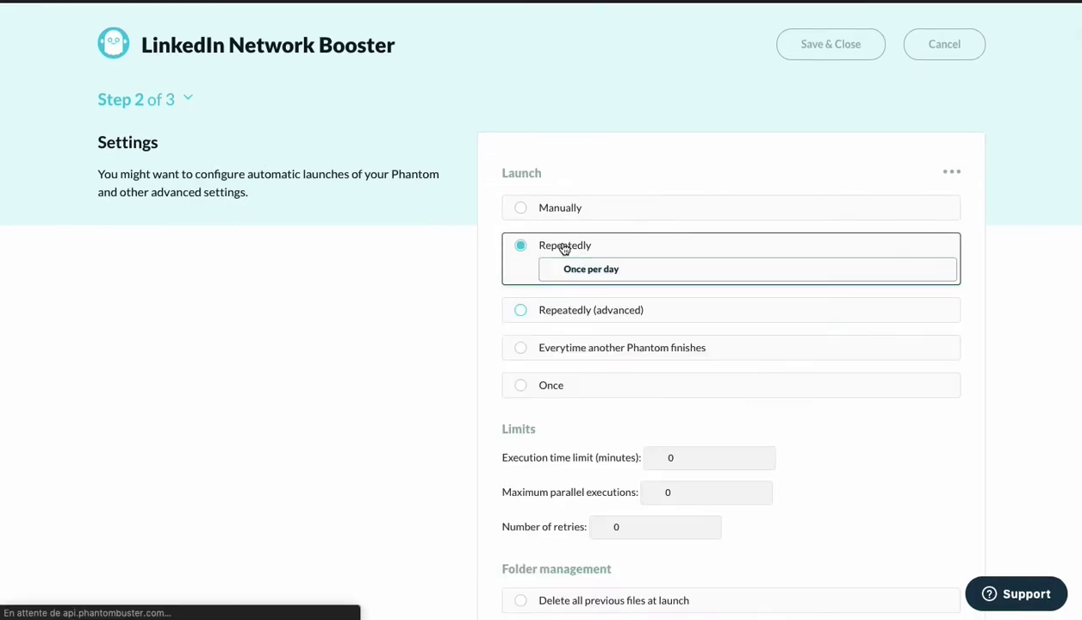
# Set launch to Manually, save, and finish the setup with notifications left at None.
pyautogui.click(586, 209)
pyautogui.scroll(-4, 791, 410)
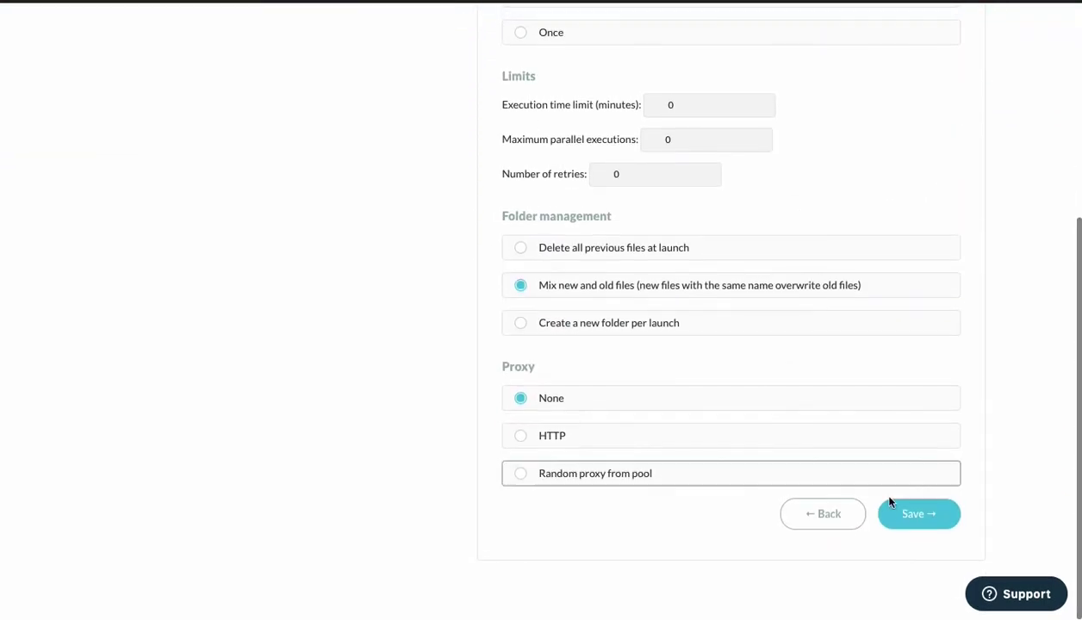
pyautogui.click(935, 520)
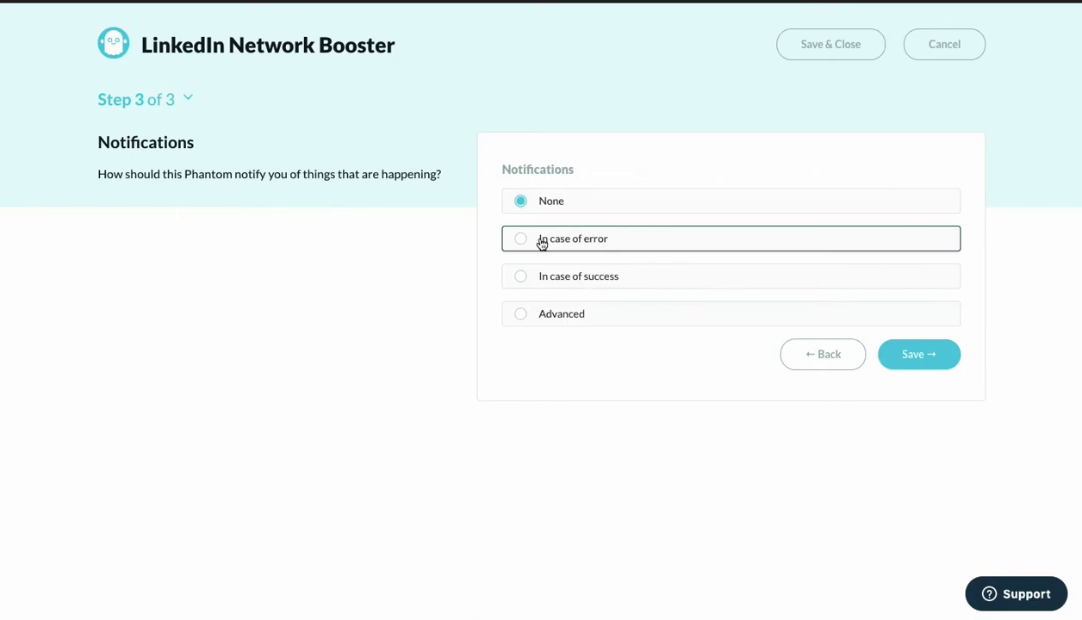
pyautogui.click(903, 361)
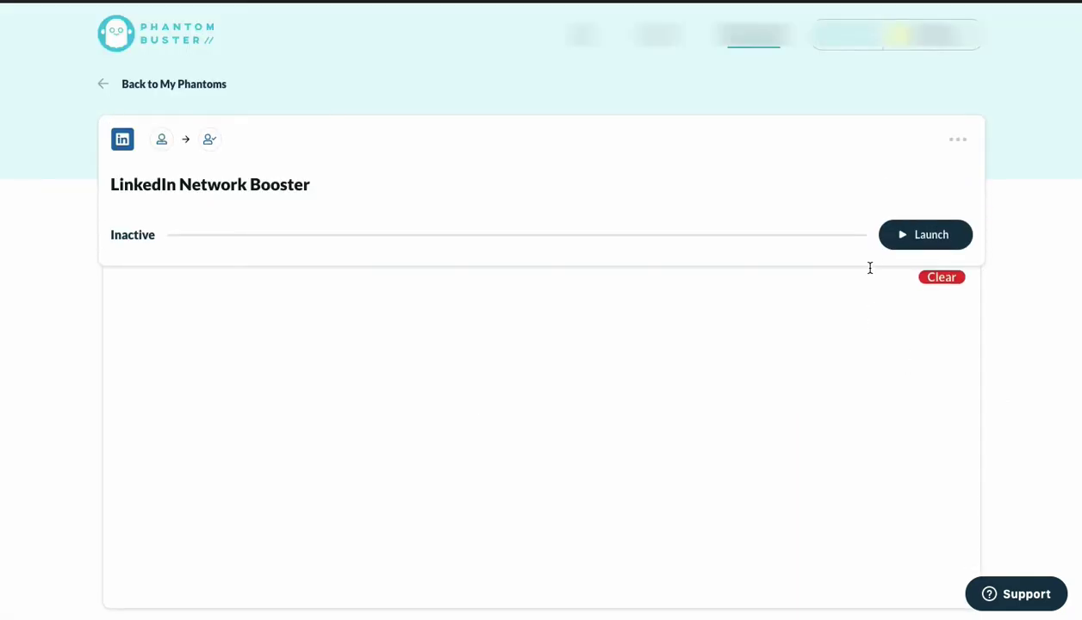
# Launch the LinkedIn Network Booster and follow the run until it processes 1 profile.
pyautogui.click(915, 241)
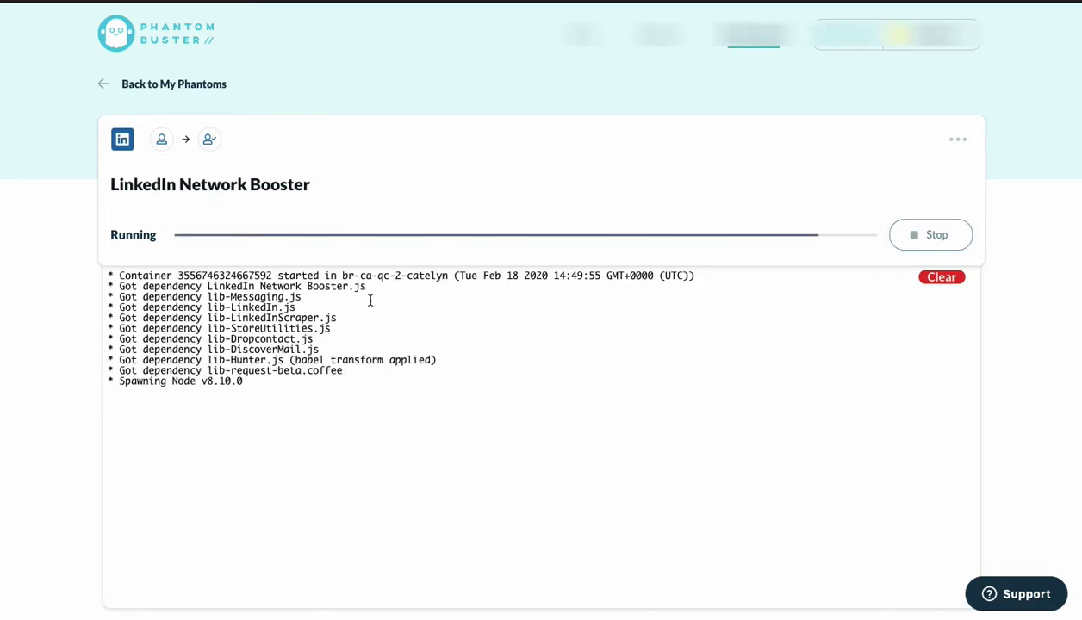
pyautogui.scroll(-1, 50, 396)
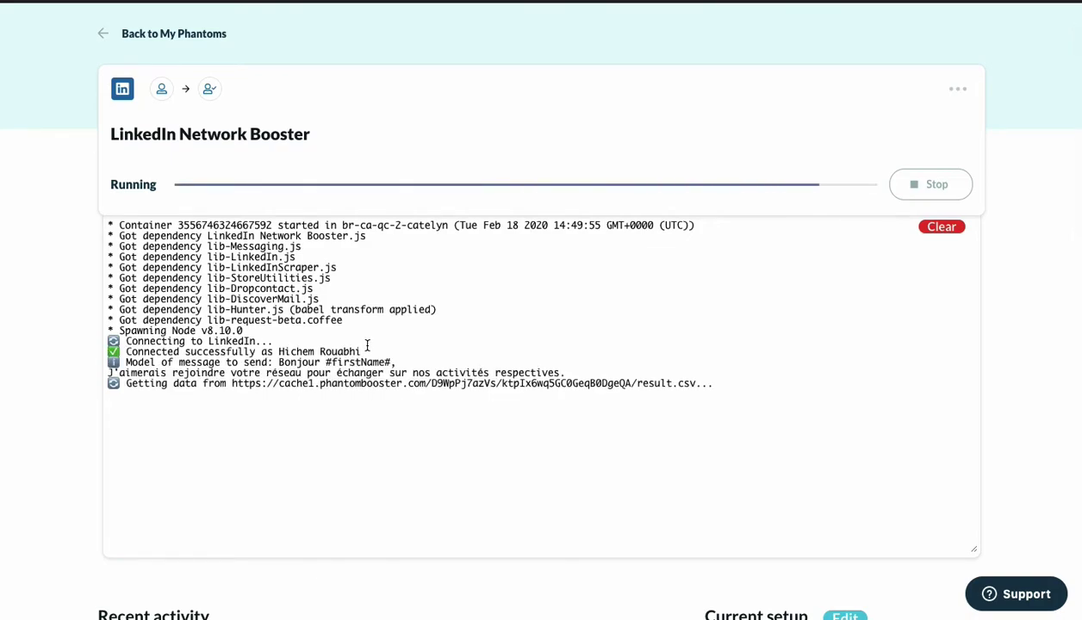
pyautogui.scroll(1, 367, 345)
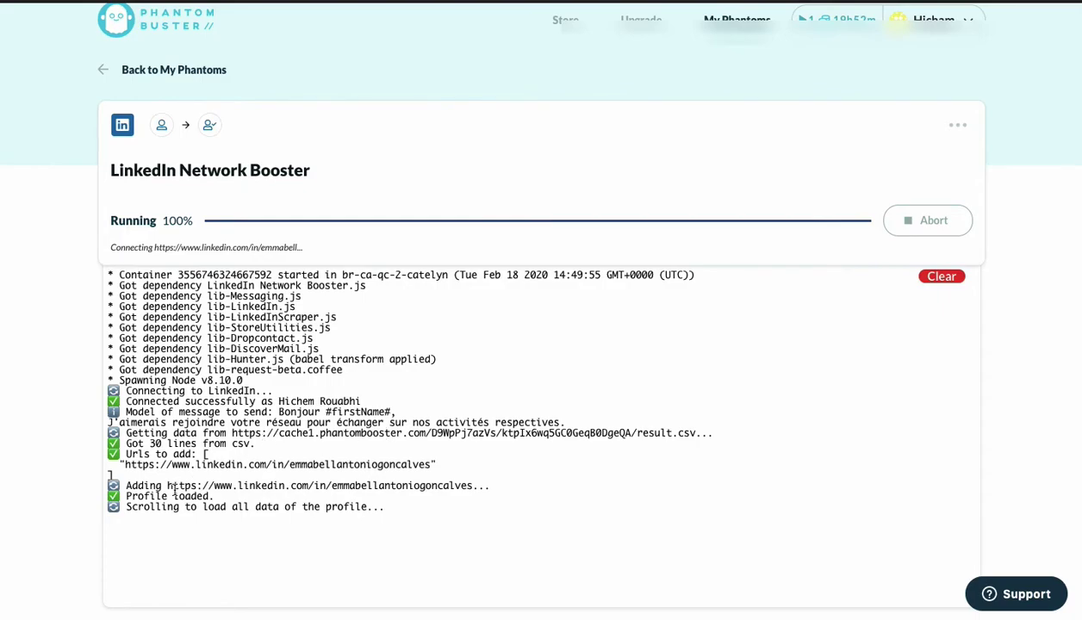
pyautogui.scroll(-2, 226, 488)
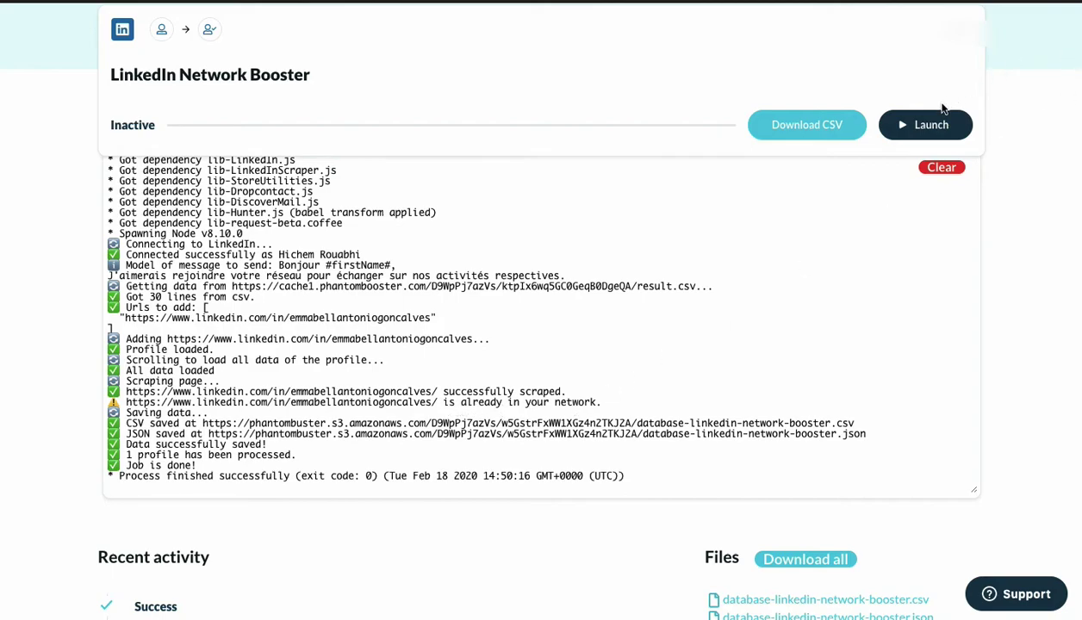
# Relaunch the phantom and open its full run log.
pyautogui.click(896, 124)
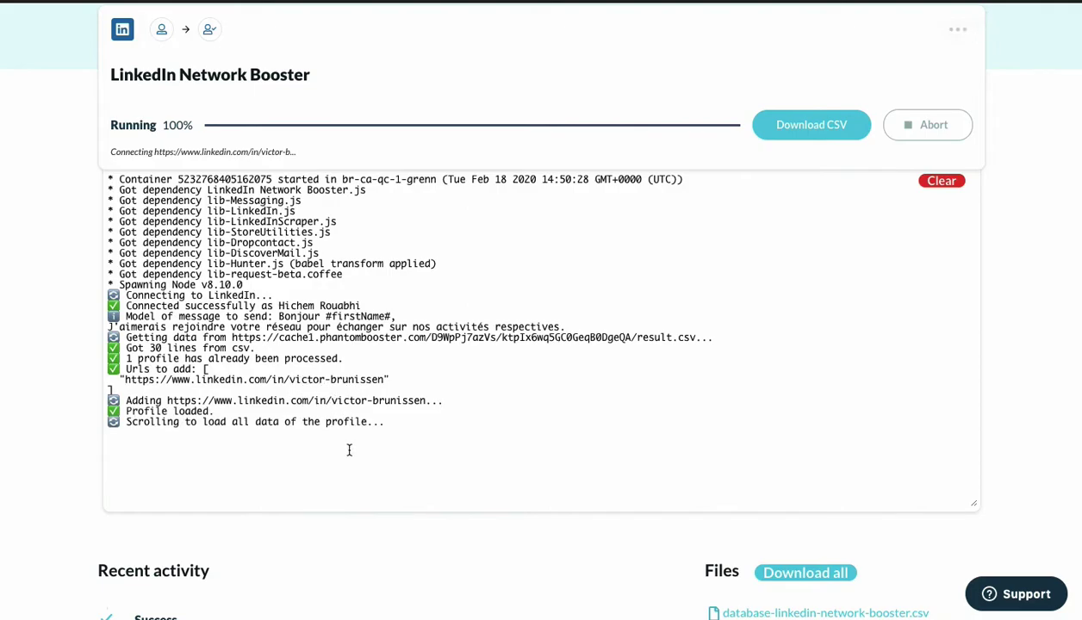
pyautogui.scroll(-1, 221, 430)
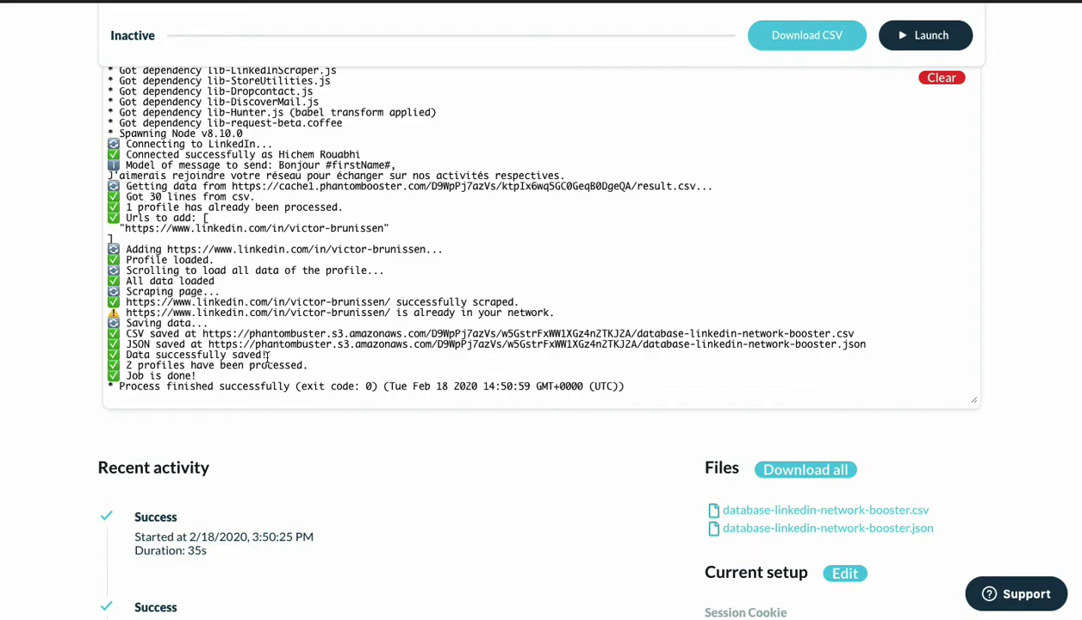
pyautogui.click(267, 357)
# View the Expandi campaign's Message 1 (15 min) and Message 2 (1 day) steps.
pyautogui.scroll(1, 319, 354)
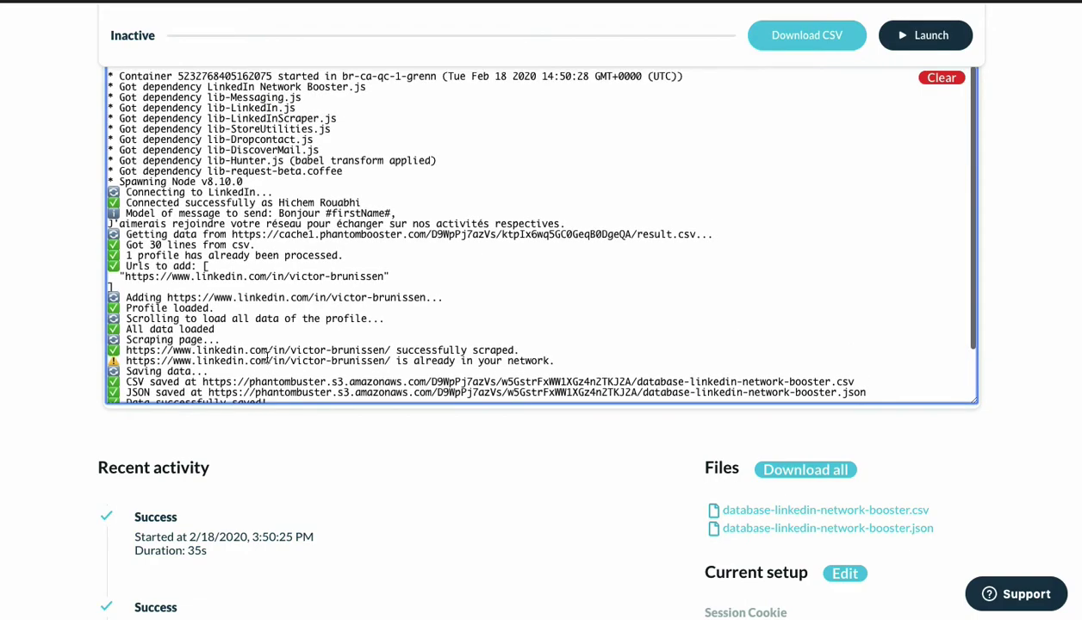
pyautogui.scroll(-1, 370, 351)
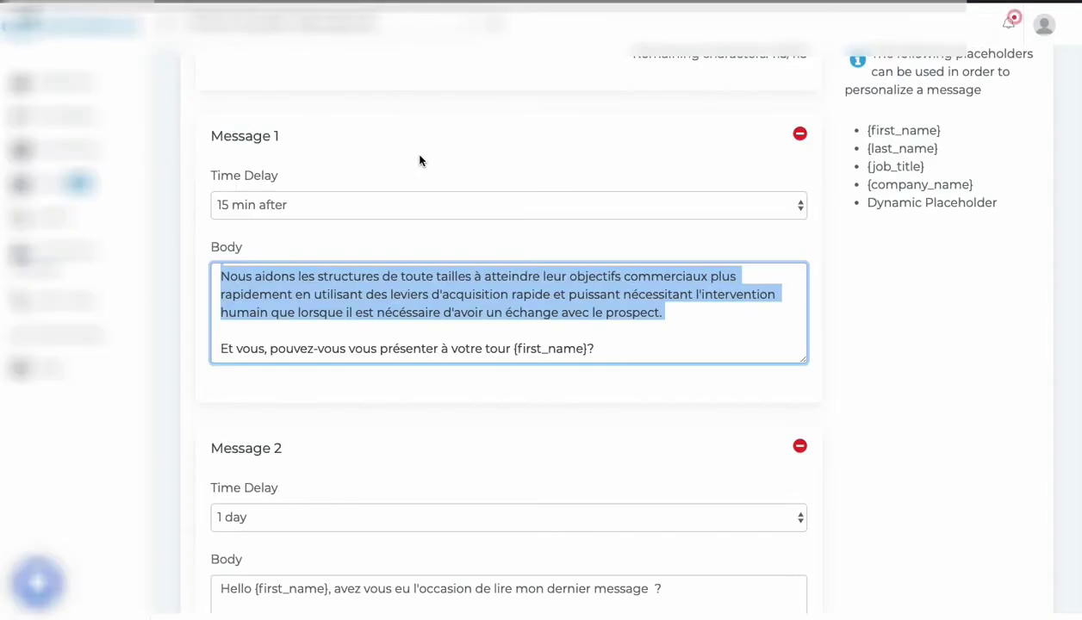
pyautogui.click(420, 160)
# Scroll through the Intêret social selling connector message, empty alternative message, and Messages 1–3.
pyautogui.scroll(3, 420, 161)
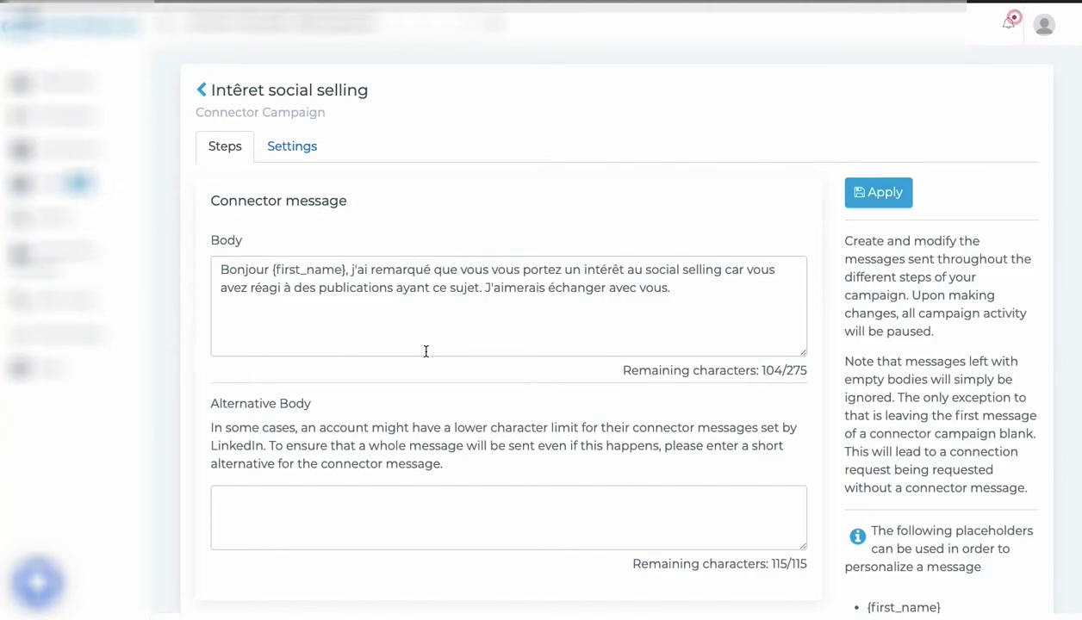
pyautogui.scroll(-3, 425, 350)
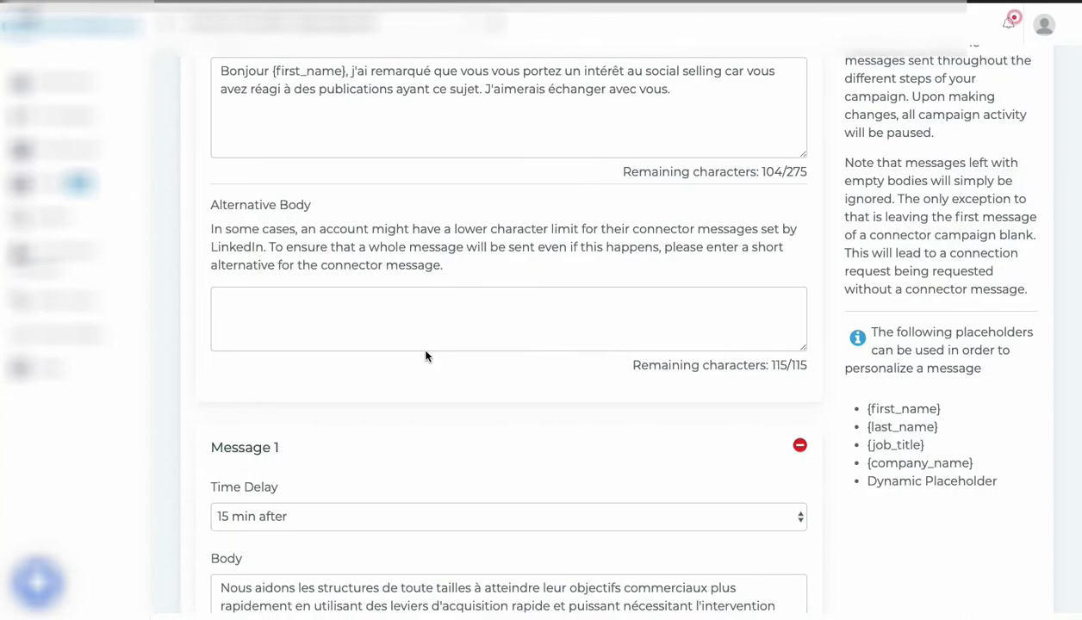
pyautogui.scroll(-3, 425, 356)
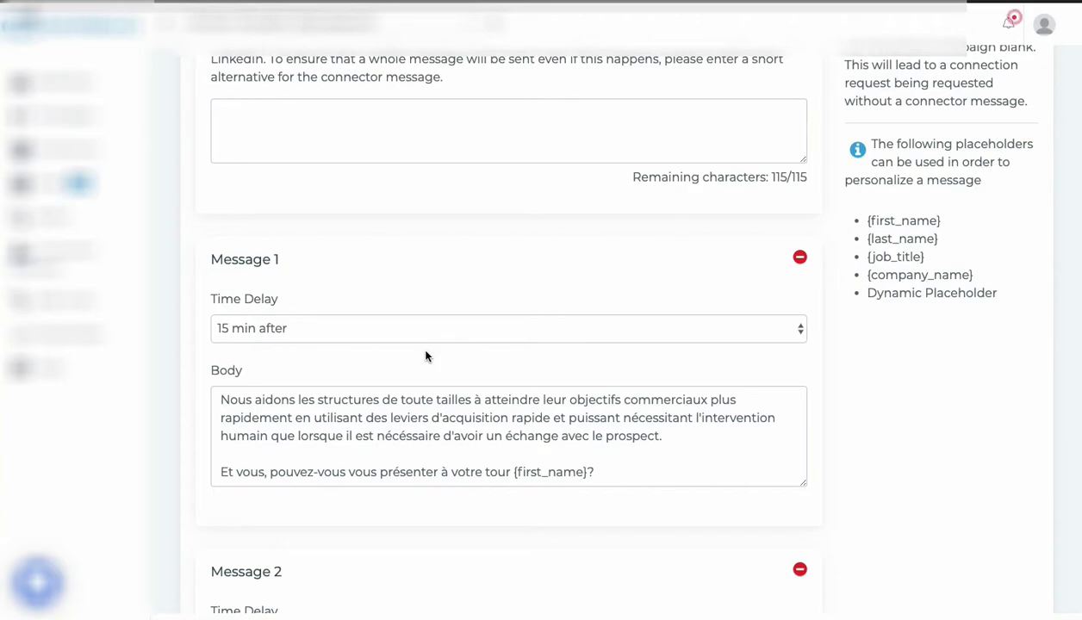
pyautogui.scroll(-6, 425, 356)
pyautogui.scroll(10, 425, 355)
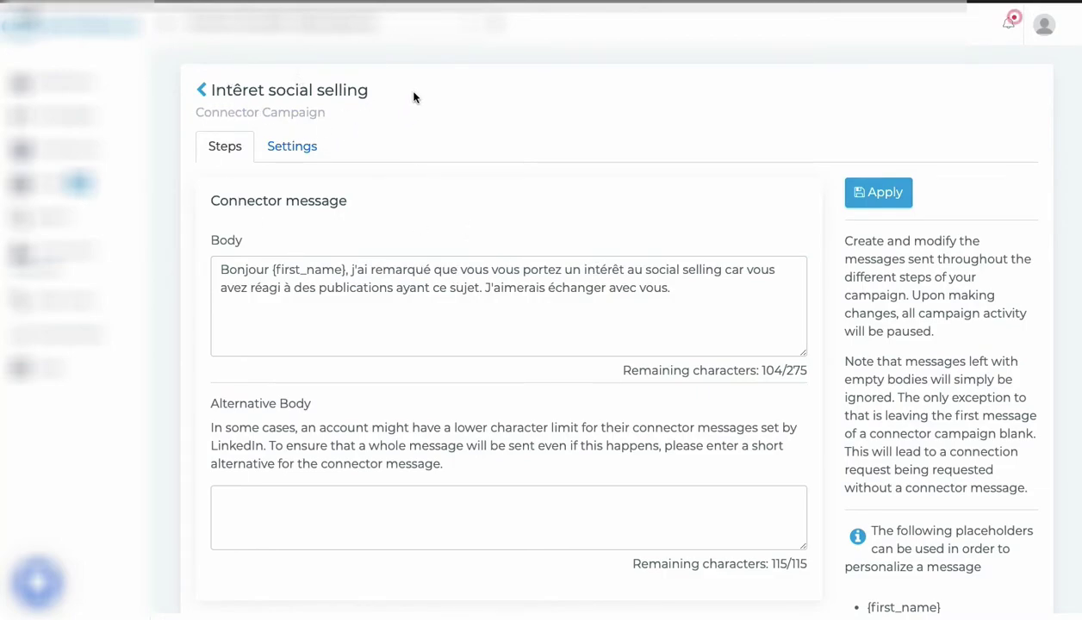
pyautogui.scroll(-2, 532, 213)
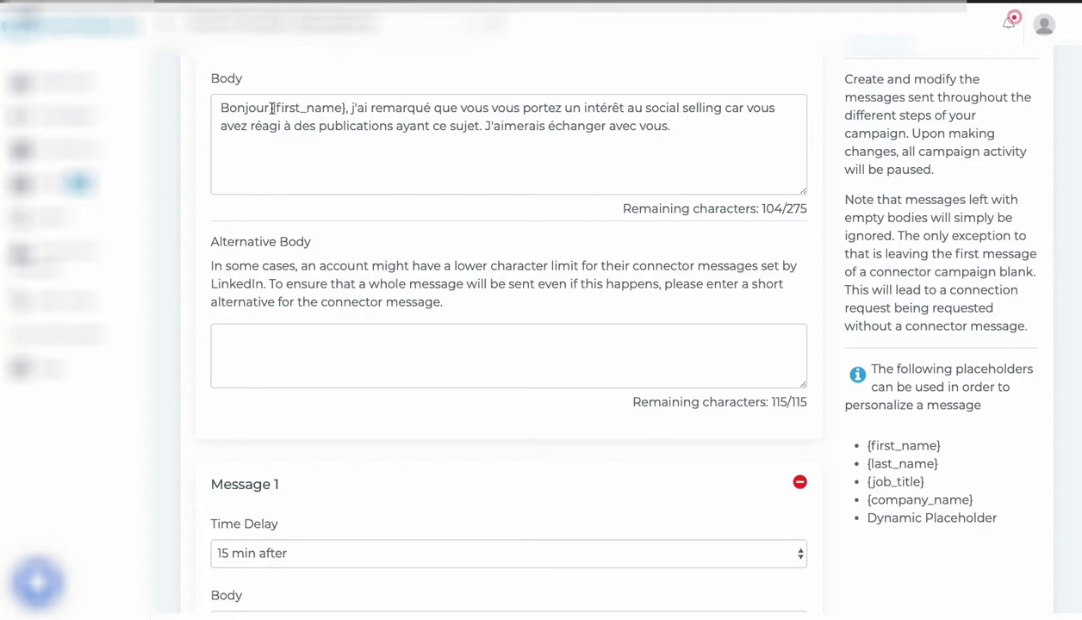
pyautogui.click(457, 376)
pyautogui.scroll(-5, 455, 371)
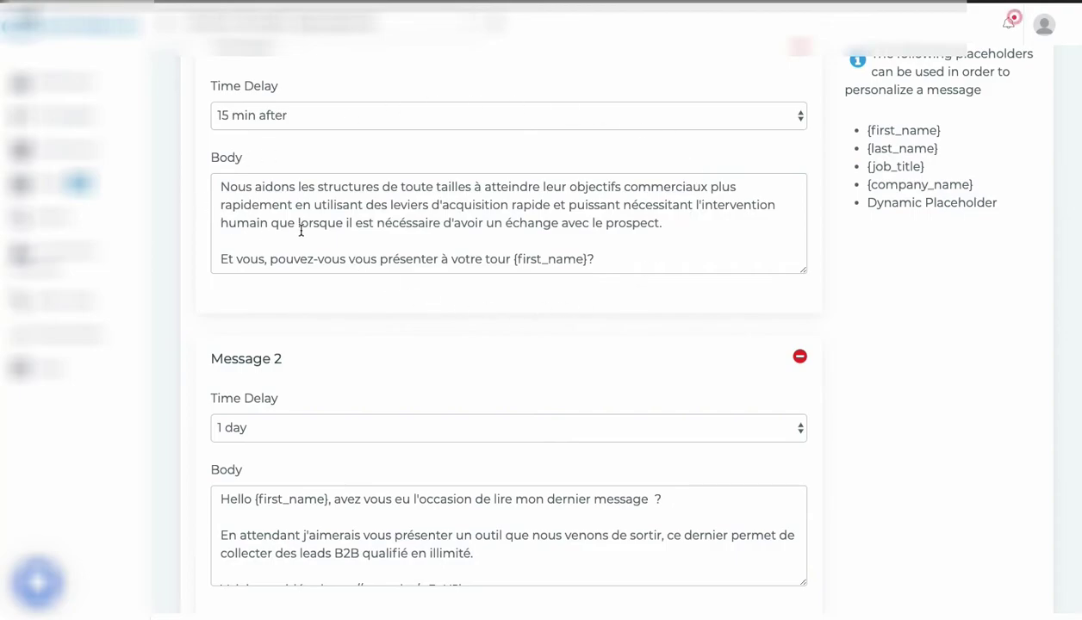
pyautogui.scroll(2, 301, 231)
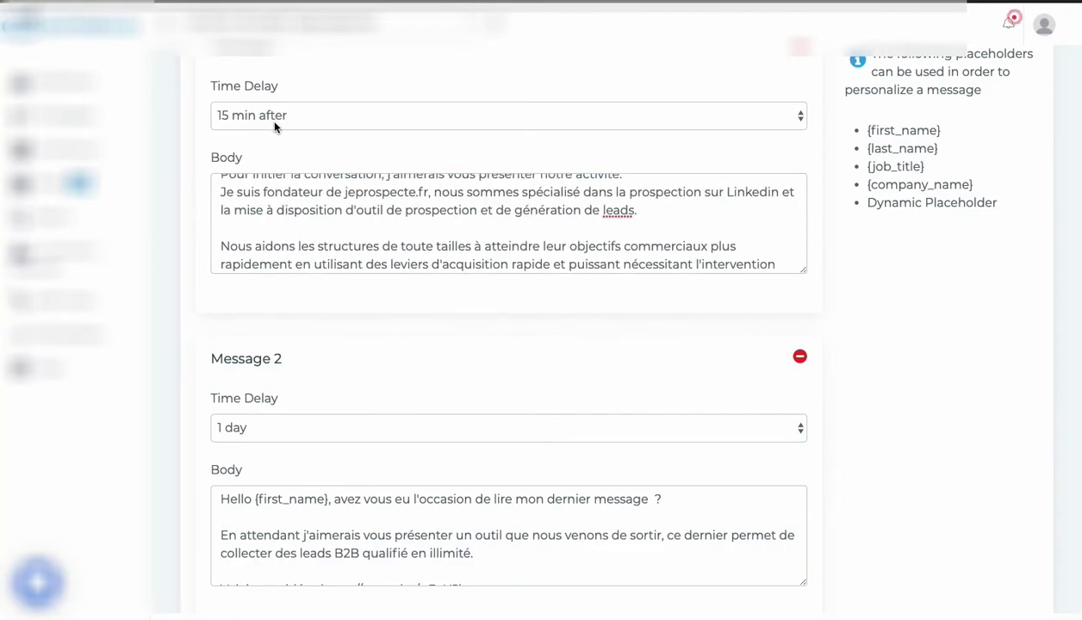
pyautogui.scroll(2, 275, 218)
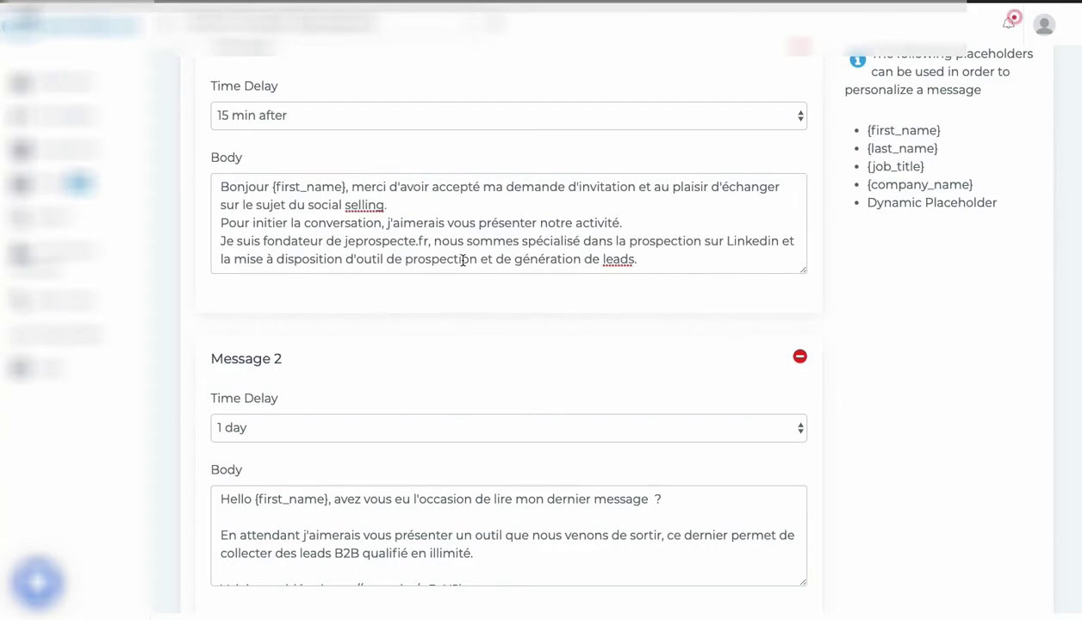
pyautogui.scroll(-3, 462, 260)
pyautogui.scroll(3, 463, 258)
pyautogui.scroll(-3, 303, 419)
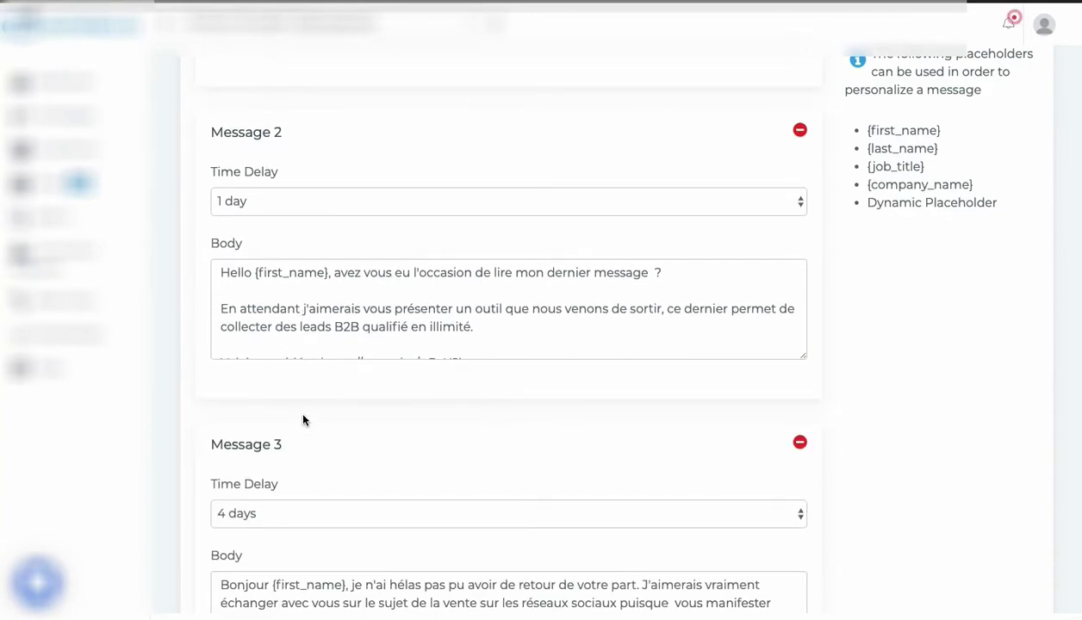
pyautogui.scroll(-3, 303, 405)
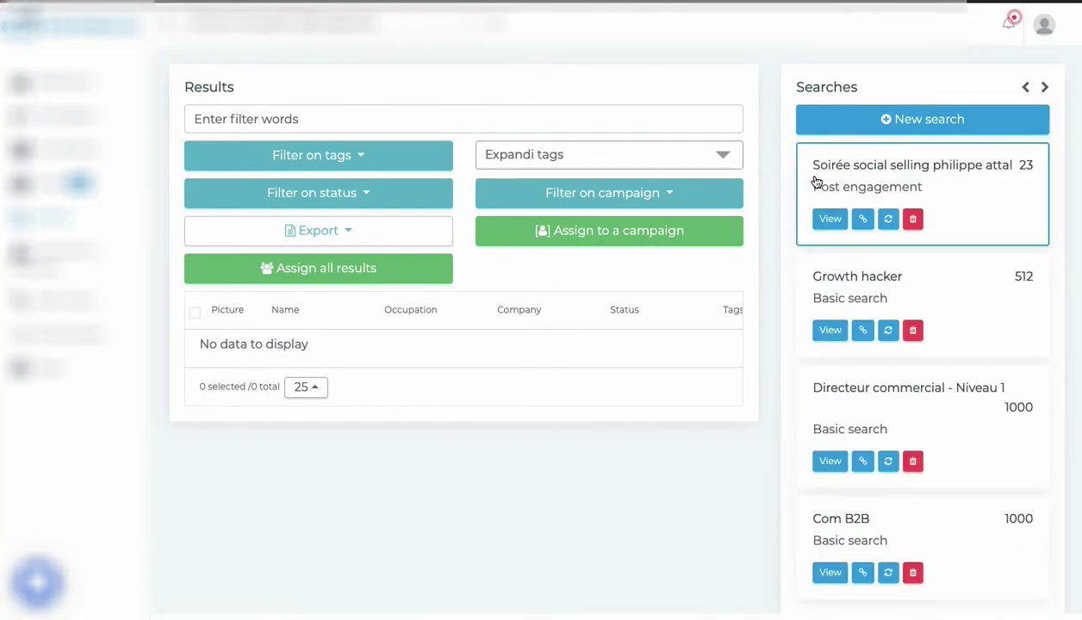
# Start a new search importing contacts from result (52).csv.
pyautogui.click(882, 119)
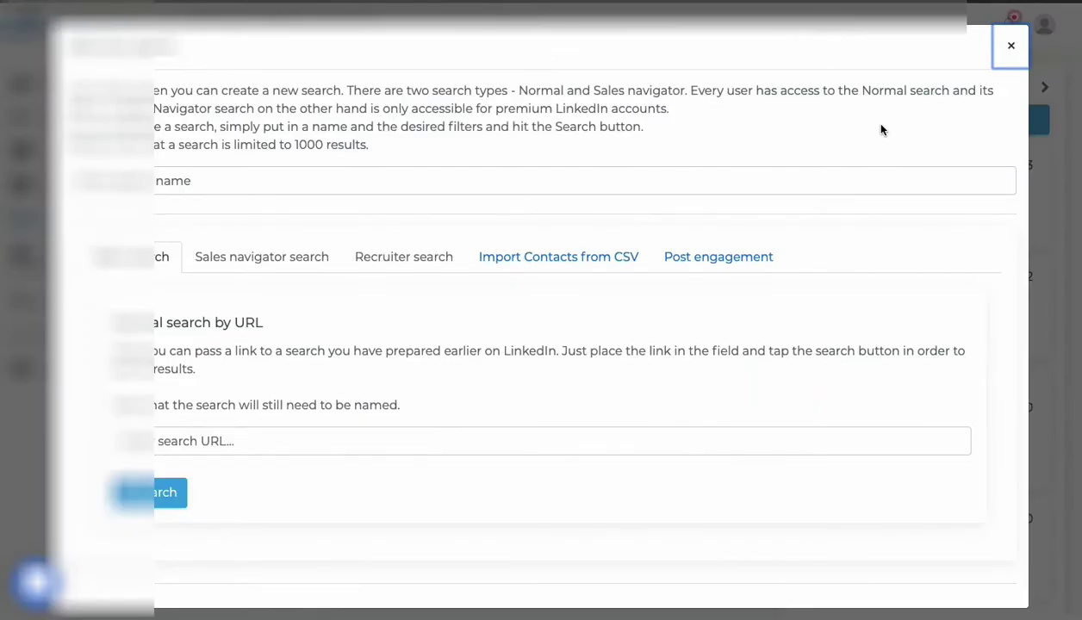
pyautogui.click(535, 258)
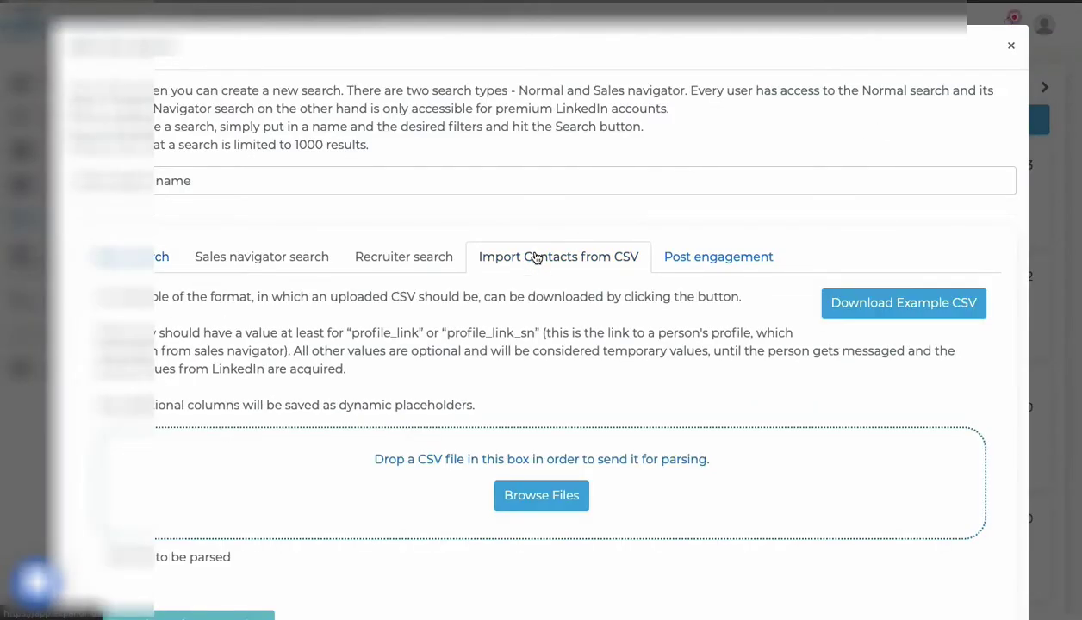
pyautogui.click(522, 509)
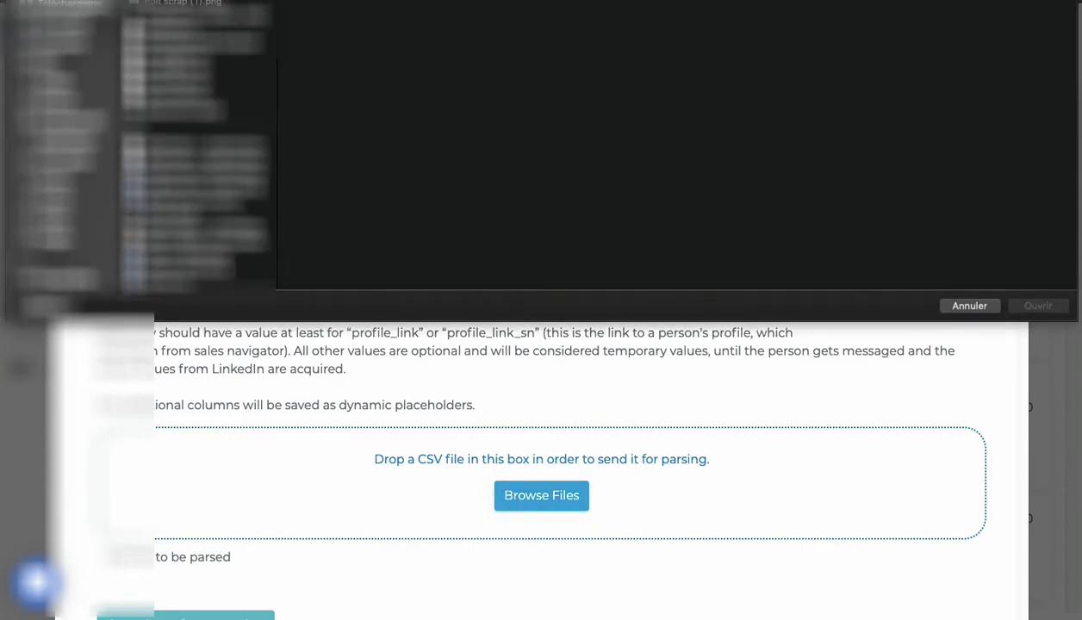
pyautogui.click(246, 83)
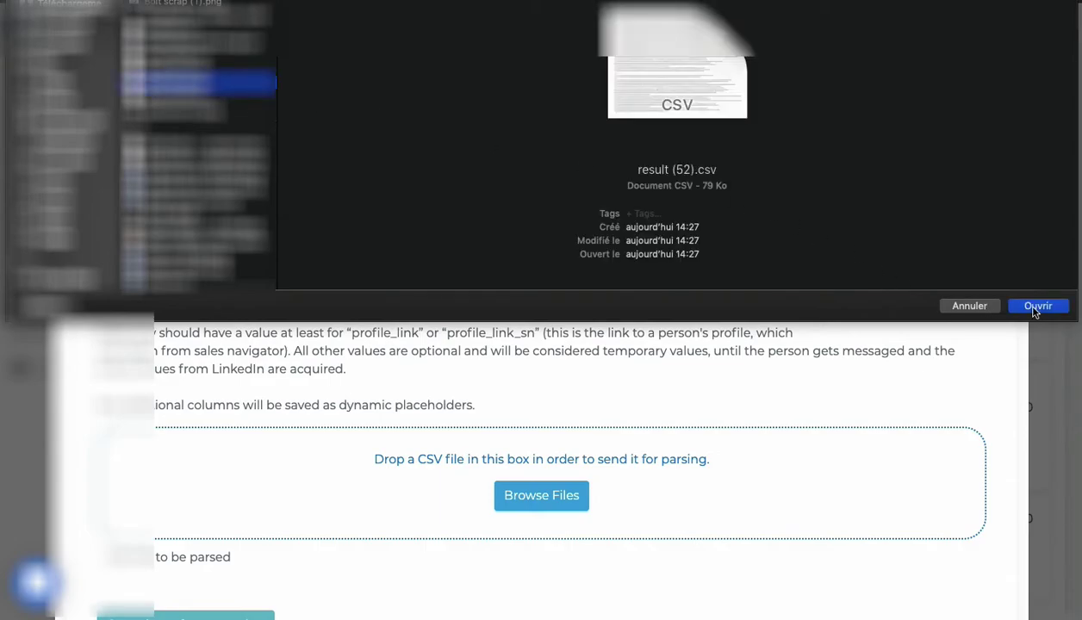
pyautogui.click(1037, 307)
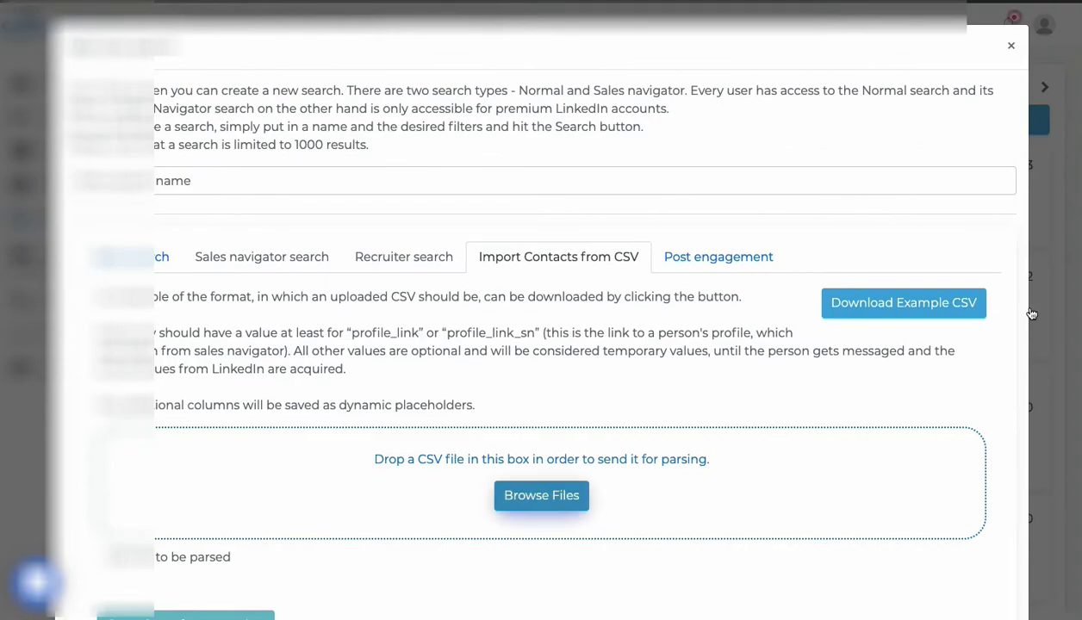
pyautogui.scroll(-1, 762, 320)
# Map the CSV columns to profile_link, first_name and job_title.
pyautogui.scroll(-4, 762, 321)
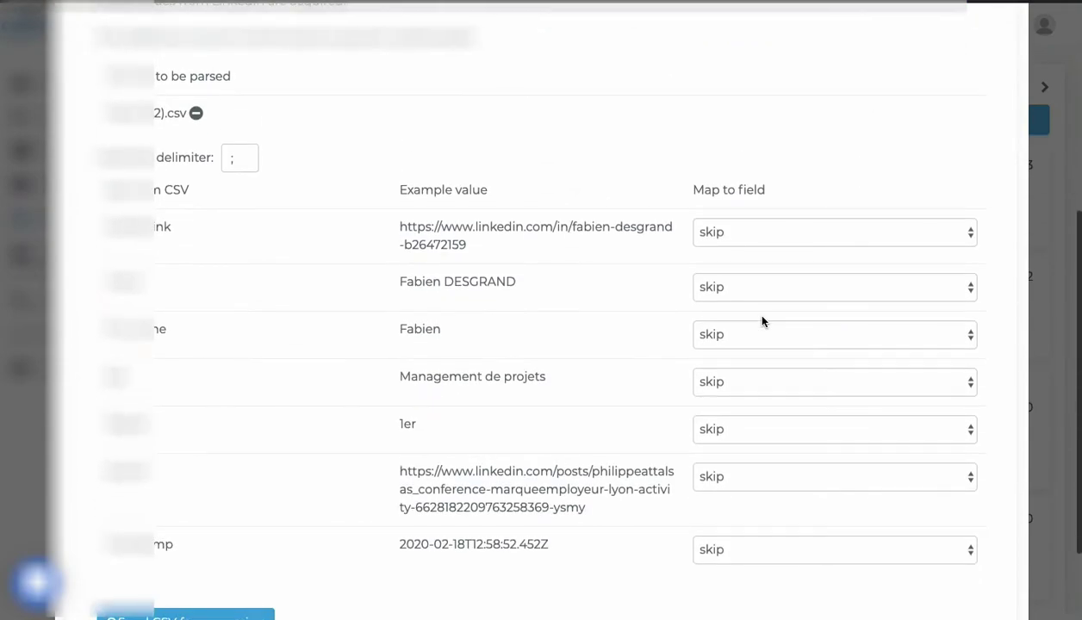
pyautogui.click(754, 243)
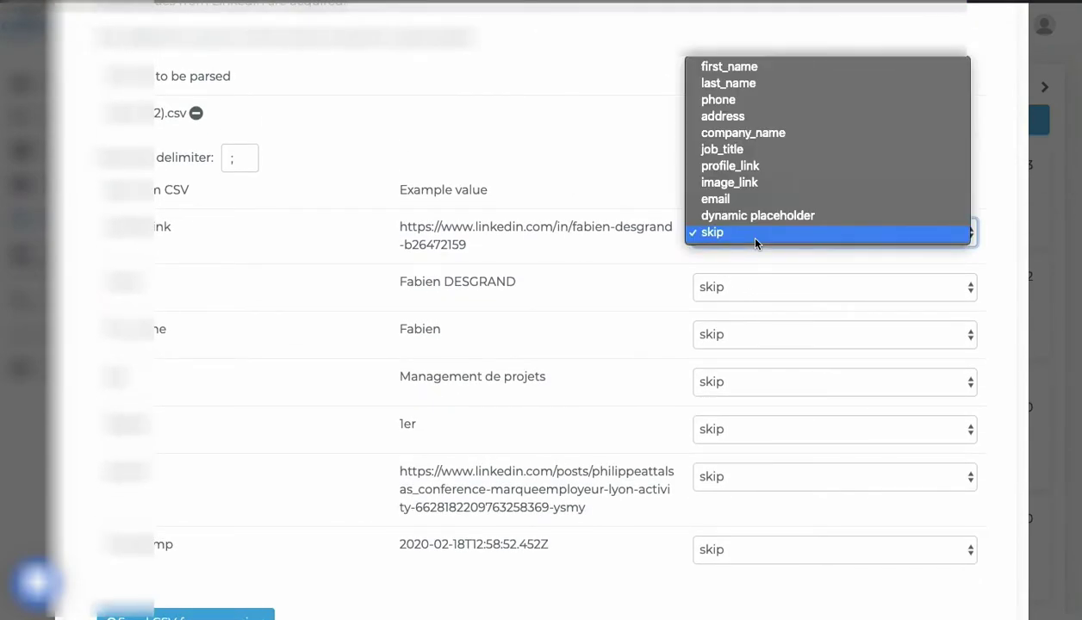
pyautogui.click(757, 165)
pyautogui.scroll(-1, 518, 344)
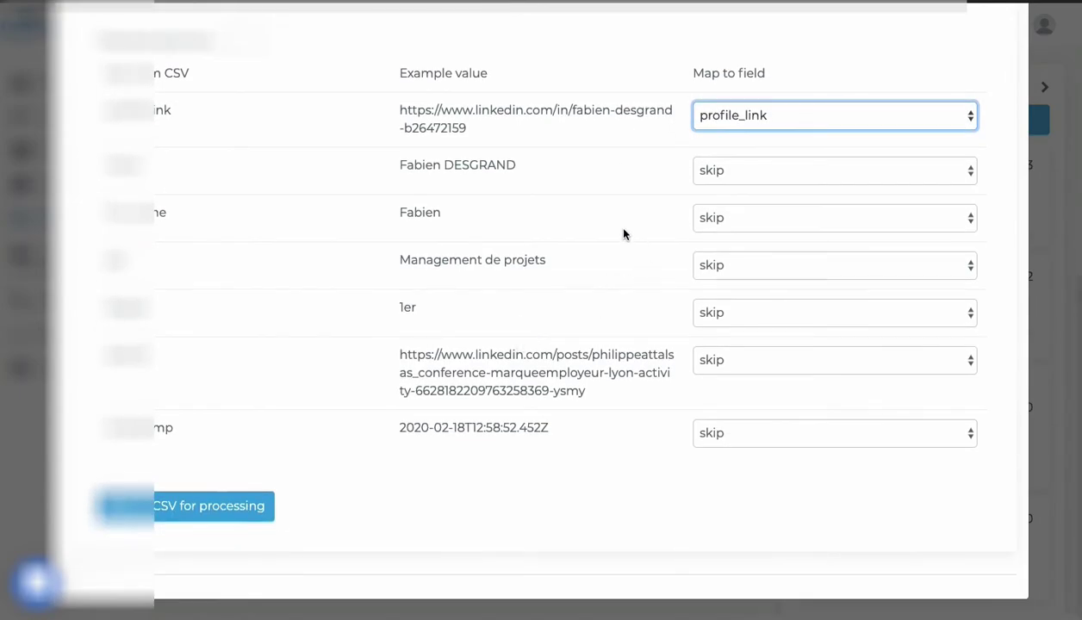
pyautogui.click(787, 222)
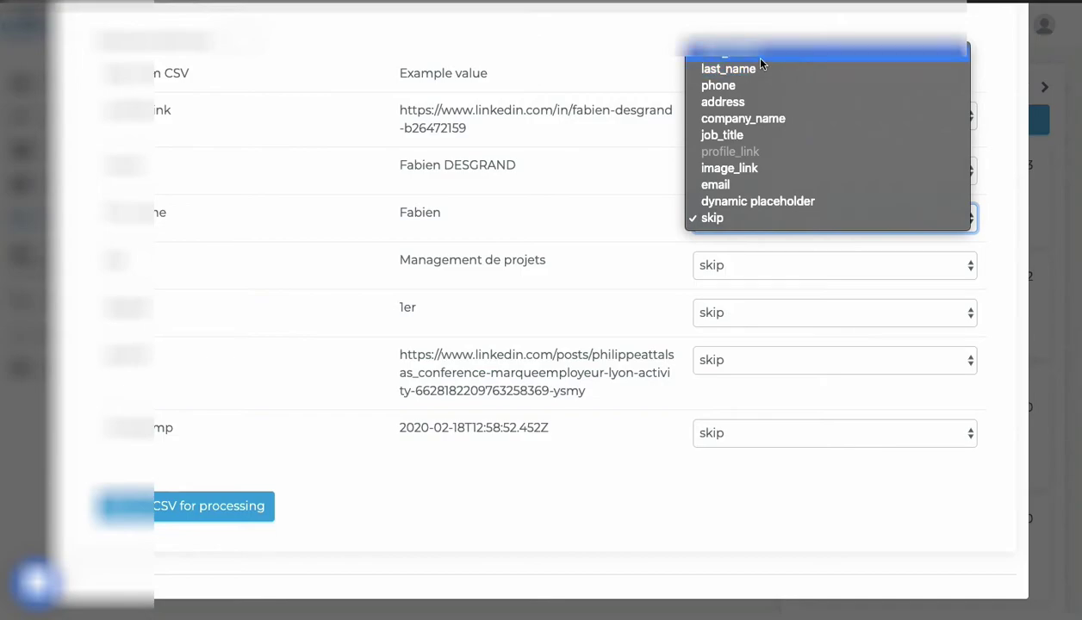
pyautogui.click(759, 60)
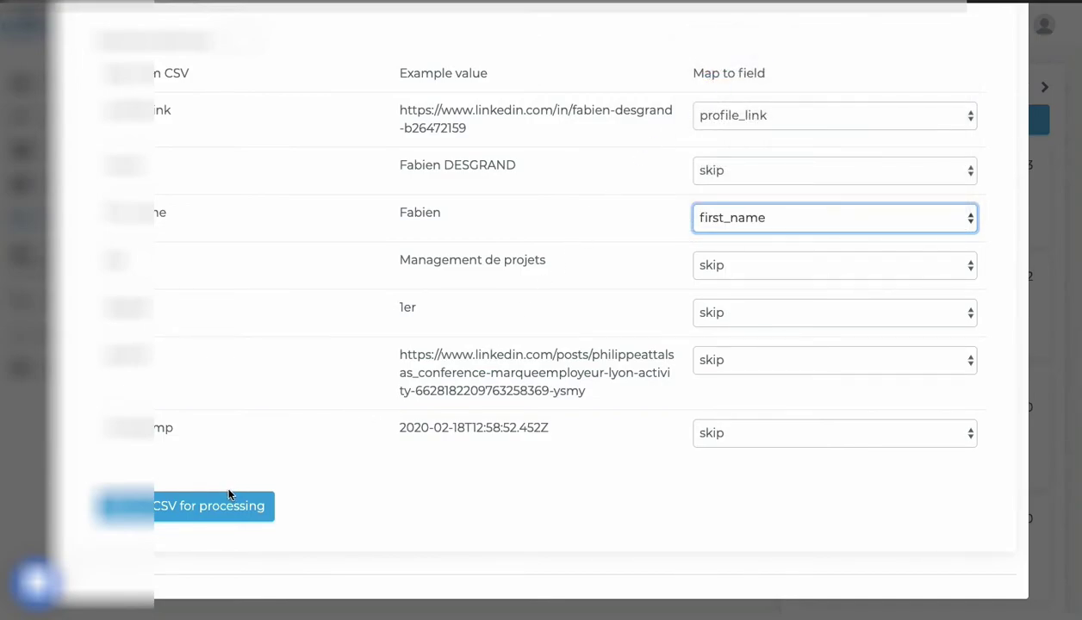
pyautogui.click(762, 262)
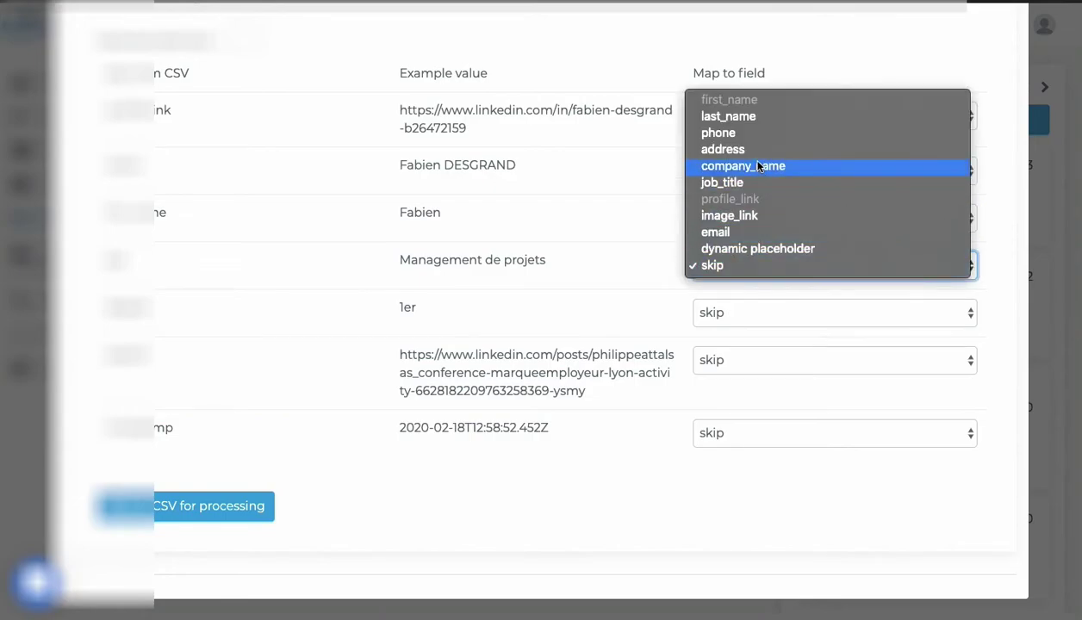
pyautogui.click(734, 184)
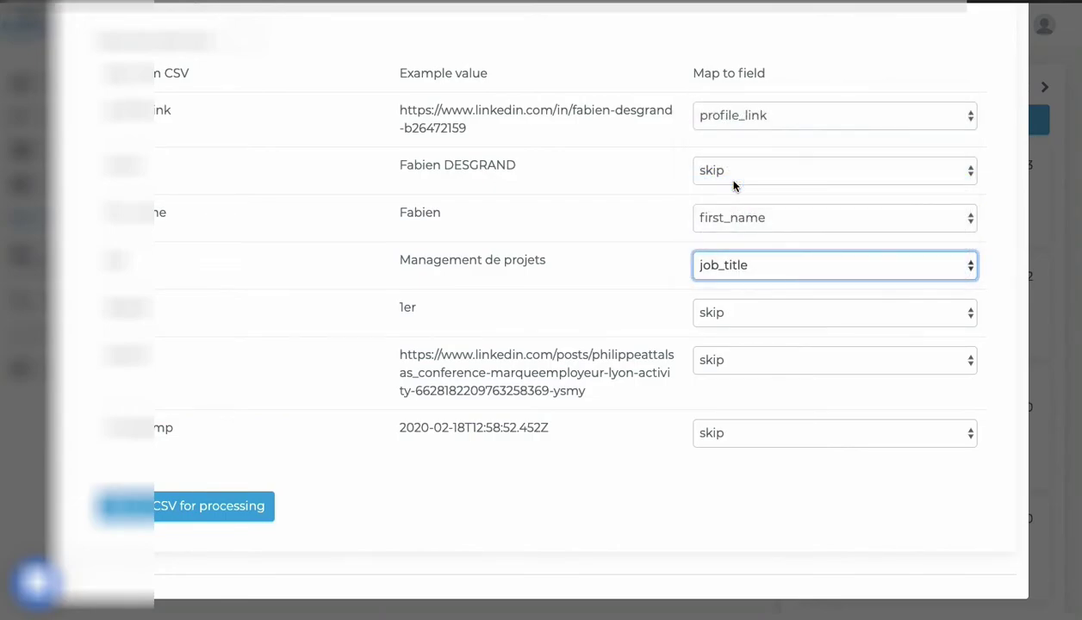
# Map the full-name column to last_name and resend the CSV for processing.
pyautogui.click(194, 511)
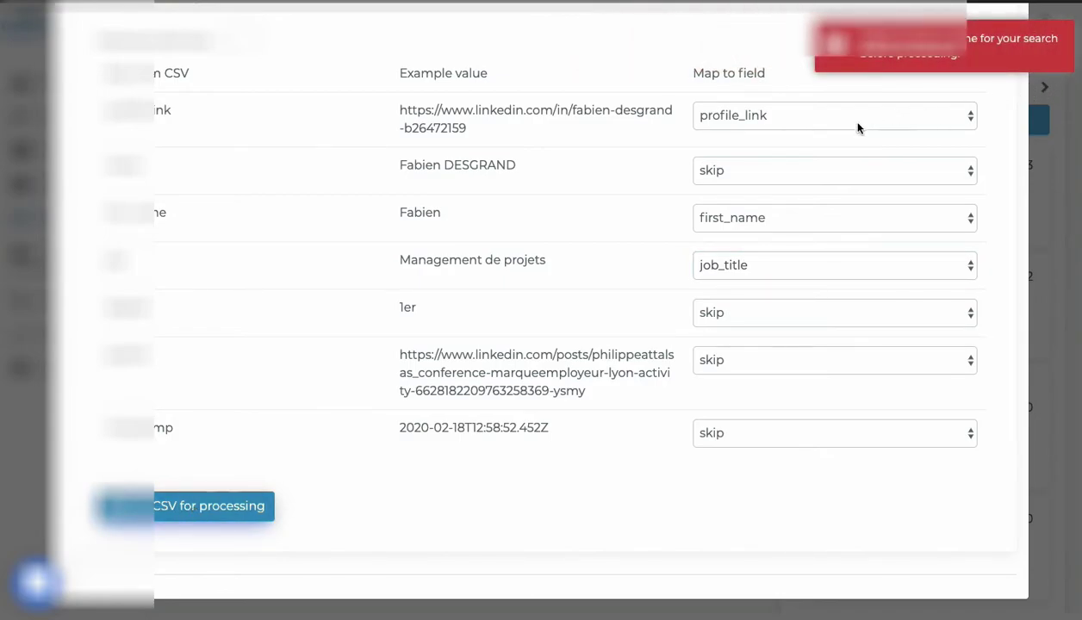
pyautogui.click(746, 177)
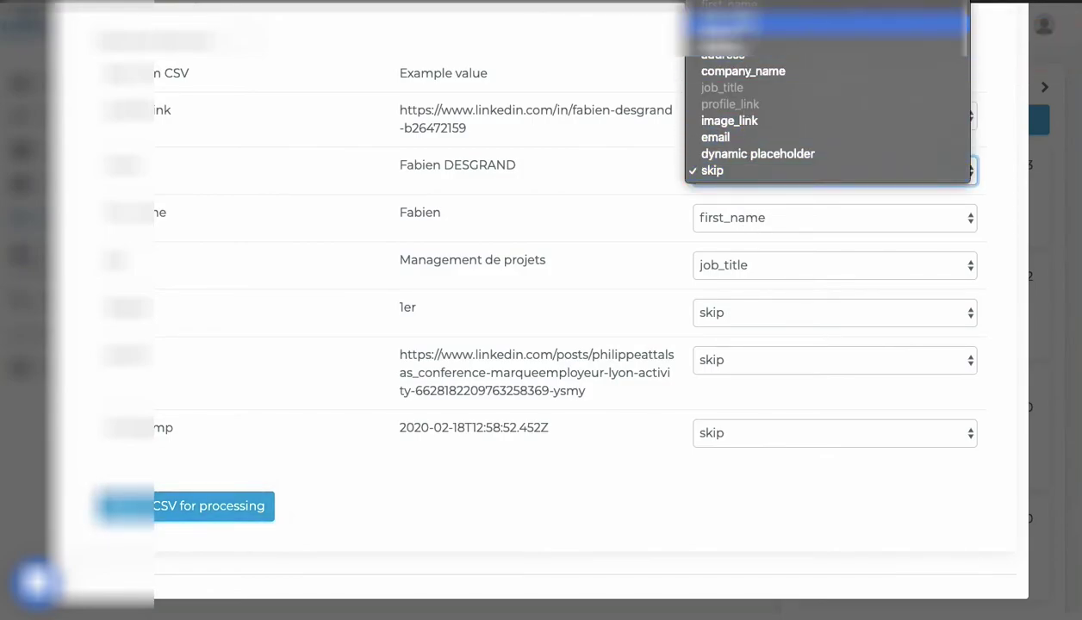
pyautogui.click(776, 23)
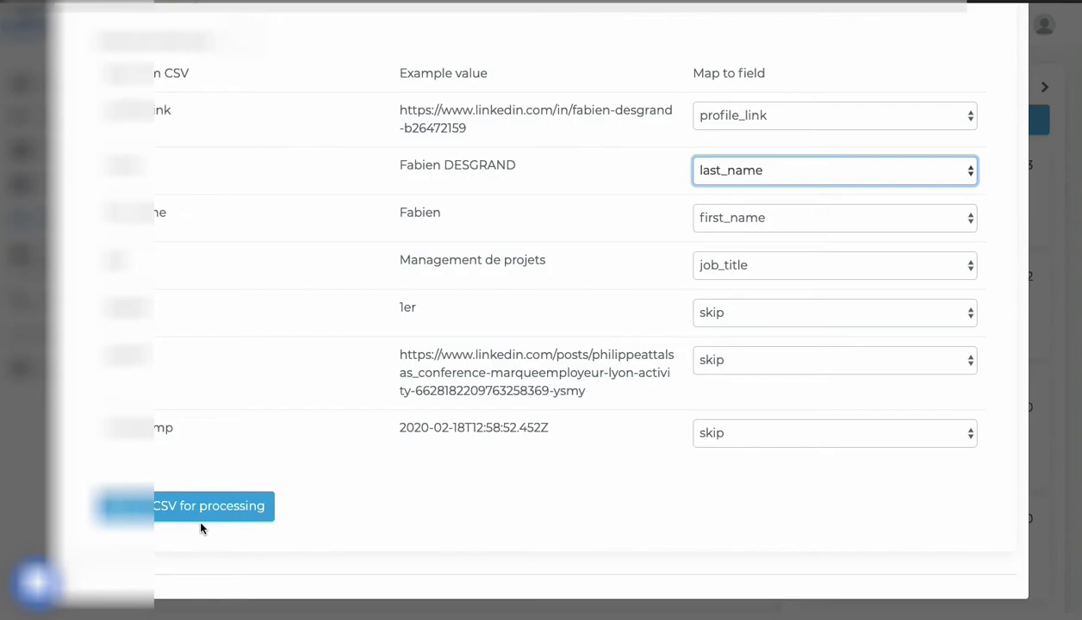
pyautogui.click(199, 515)
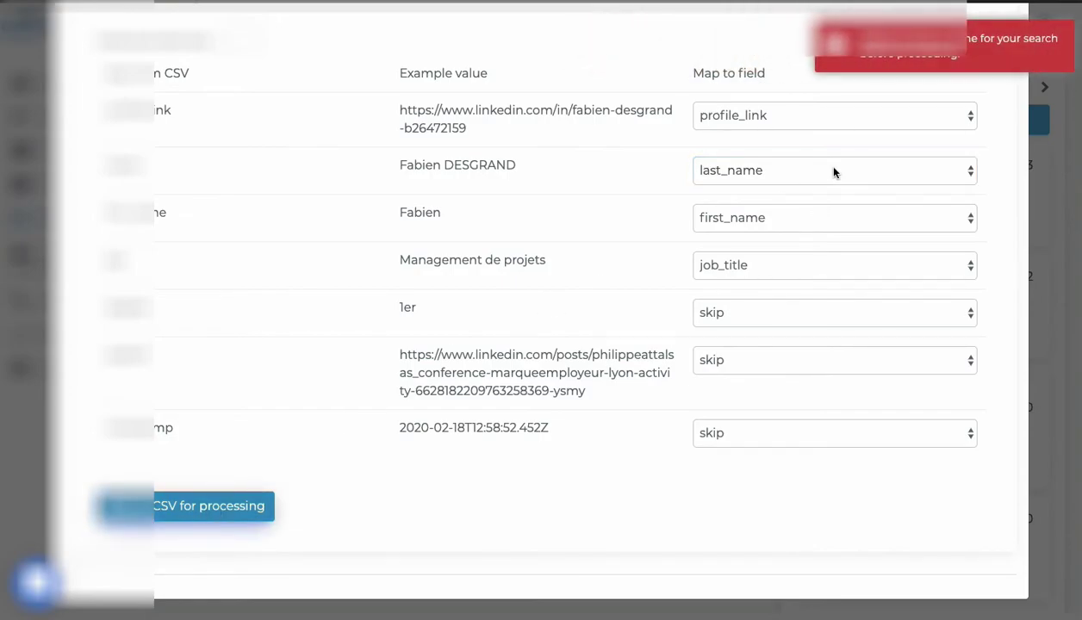
pyautogui.scroll(5, 557, 276)
pyautogui.click(384, 176)
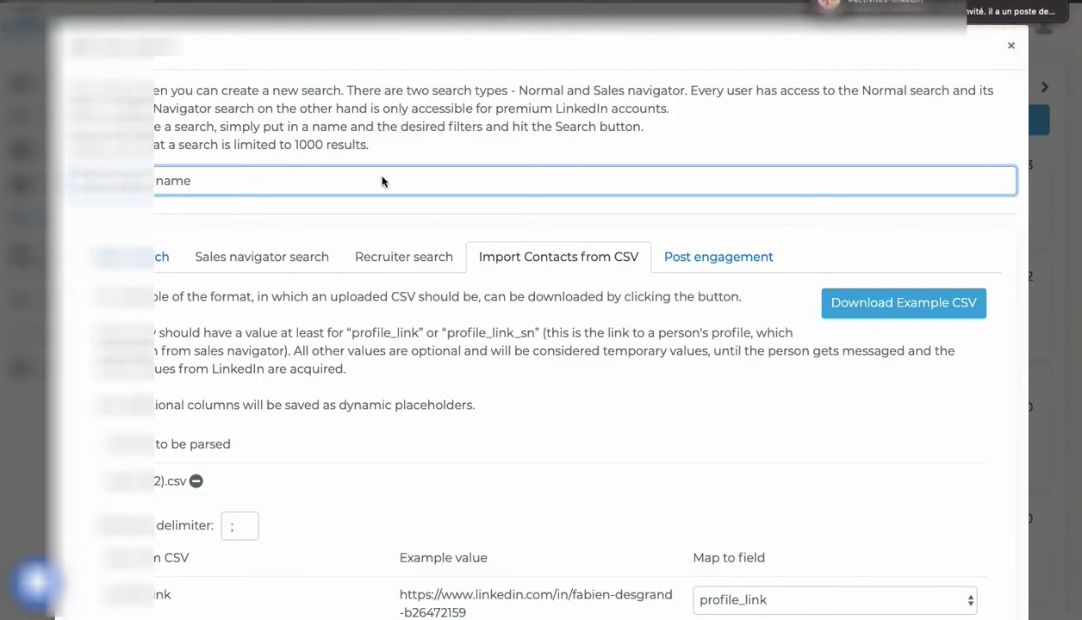
# Name the search 'test csv social' and submit the CSV contacts for processing.
pyautogui.write('tes')
pyautogui.press('BackSpace')
pyautogui.press('BackSpace')
pyautogui.press('BackSpace')
pyautogui.press('BackSpace')
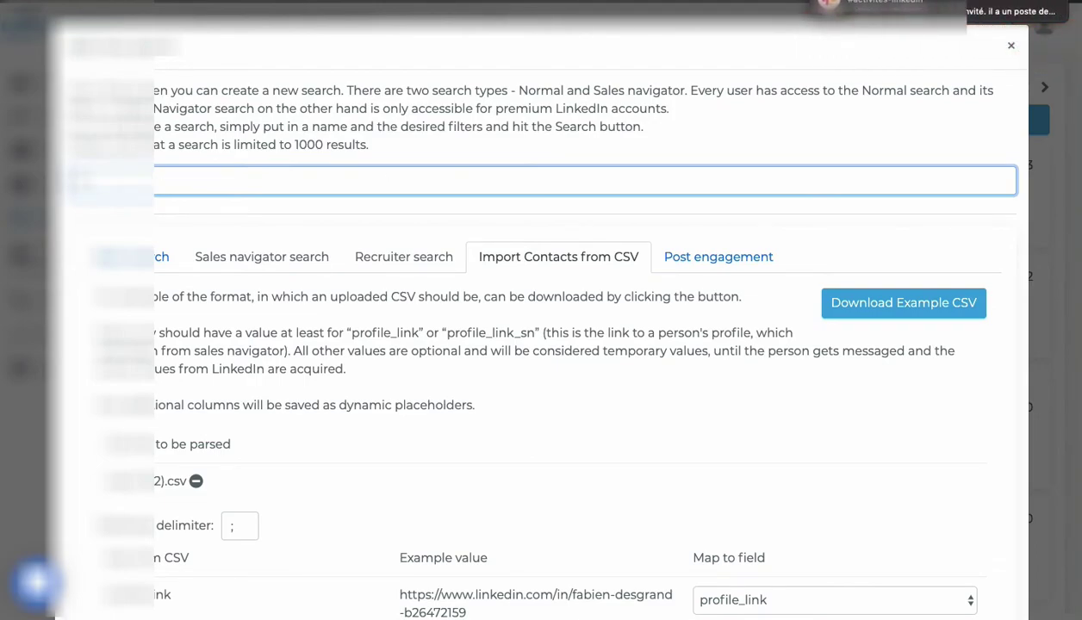
pyautogui.write('test csv social')
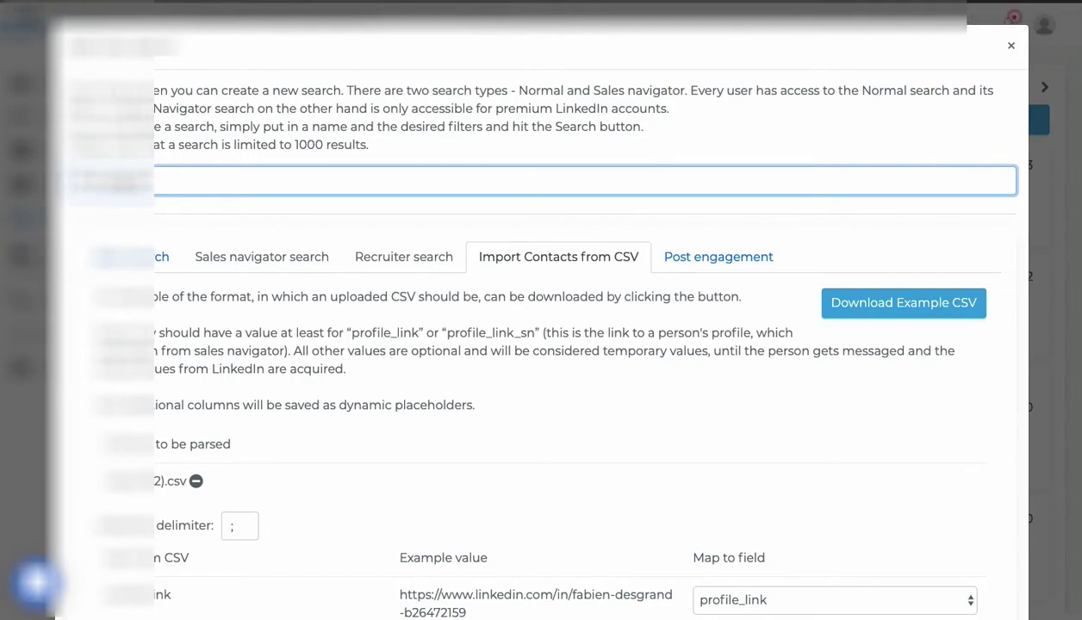
pyautogui.scroll(-5, 850, 399)
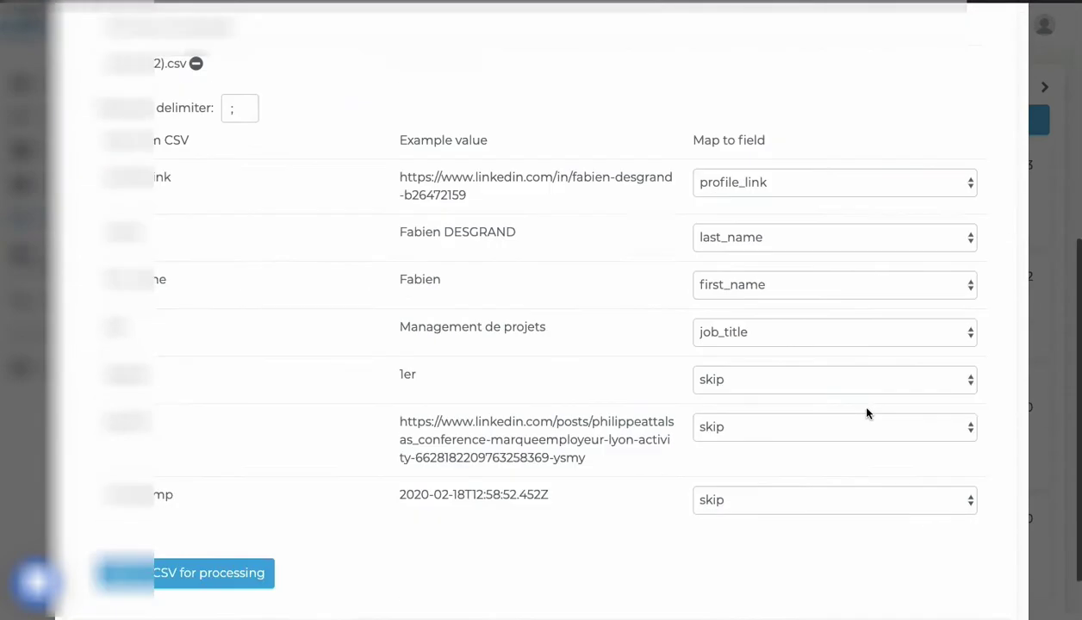
pyautogui.click(192, 511)
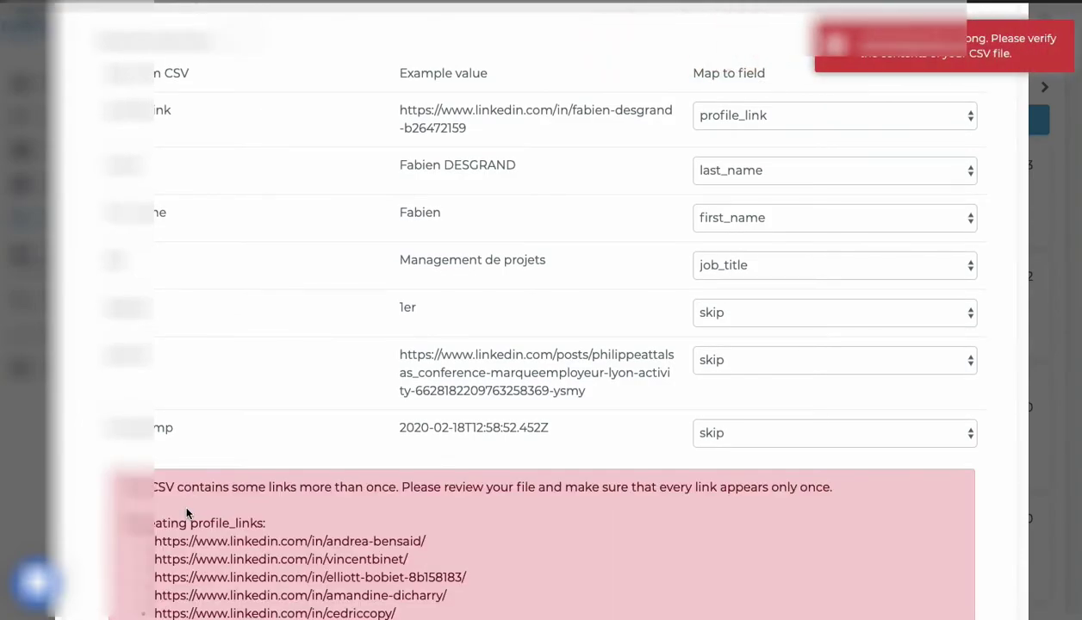
# Close the import after the duplicate profile-link error and open the Soirée social selling search.
pyautogui.scroll(-5, 187, 513)
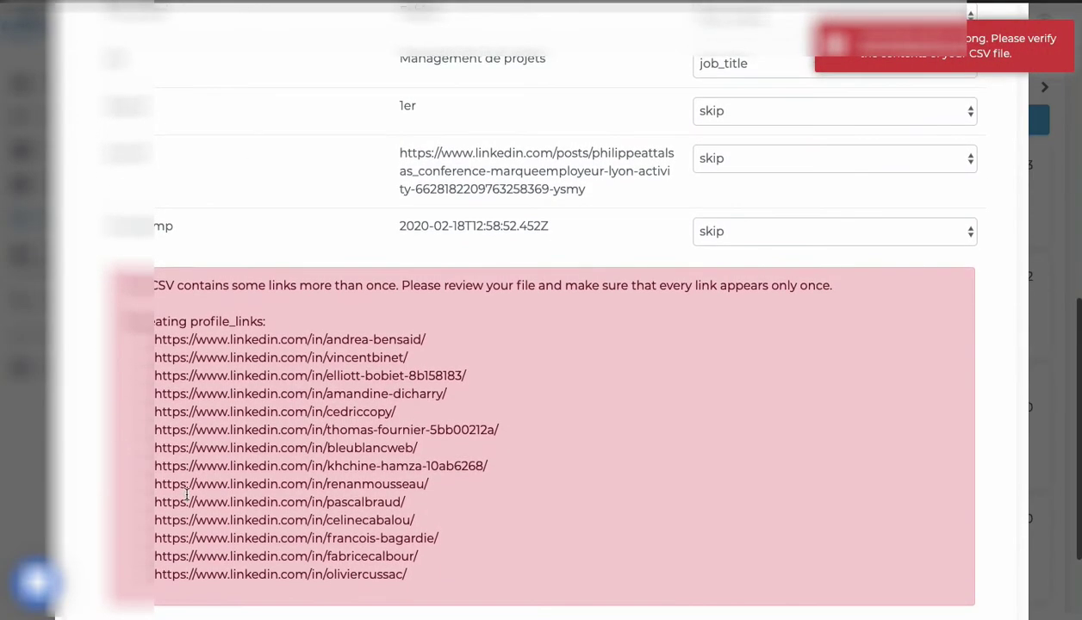
pyautogui.scroll(10, 187, 495)
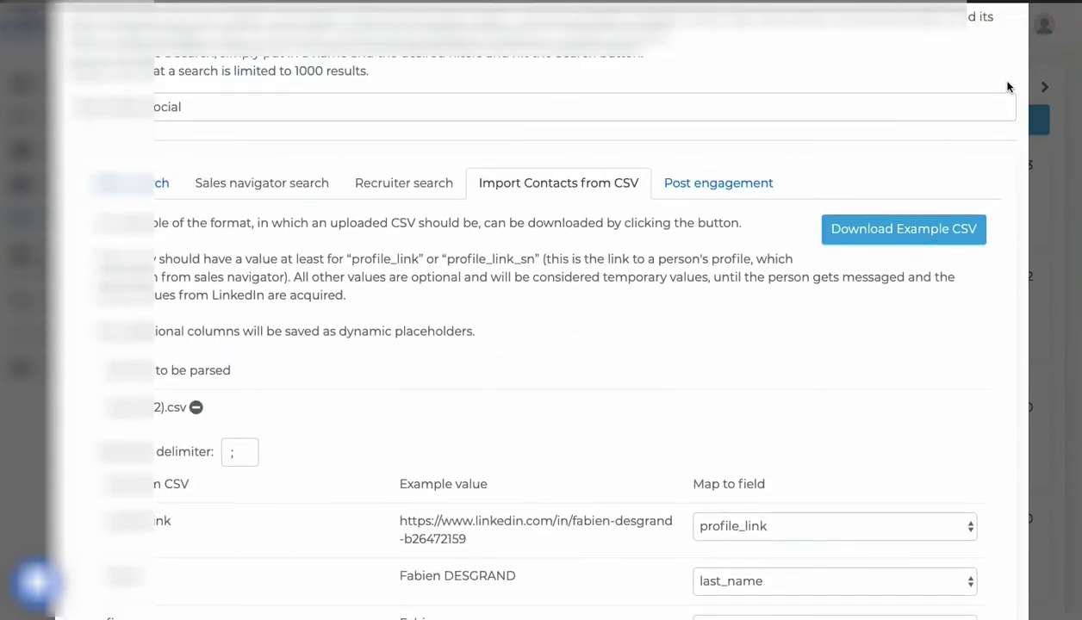
pyautogui.scroll(2, 1008, 84)
pyautogui.click(1014, 49)
pyautogui.click(857, 185)
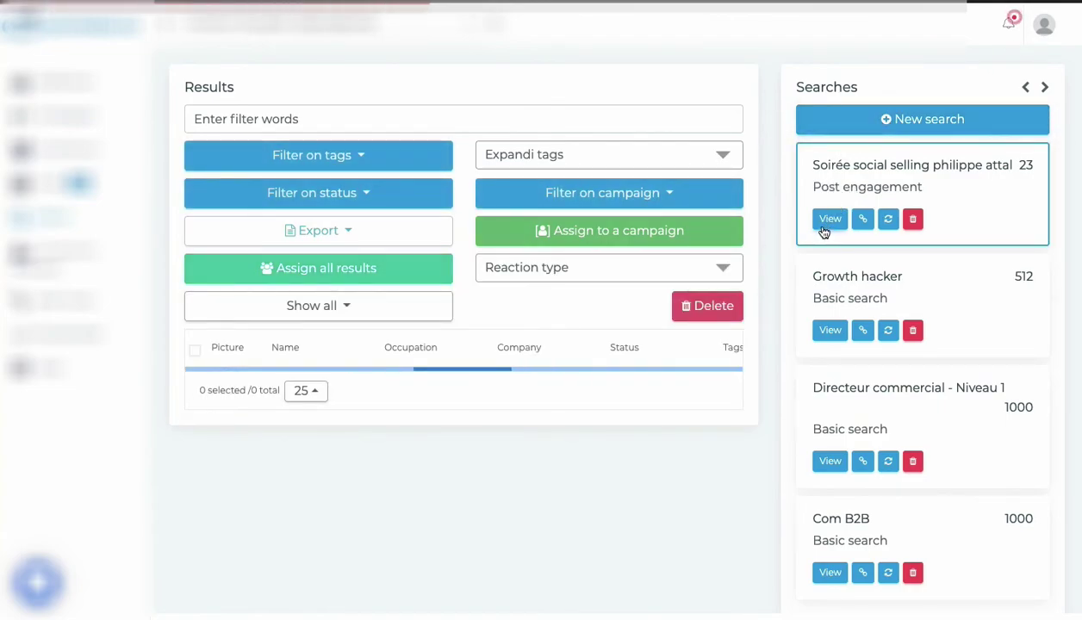
pyautogui.scroll(-3, 449, 402)
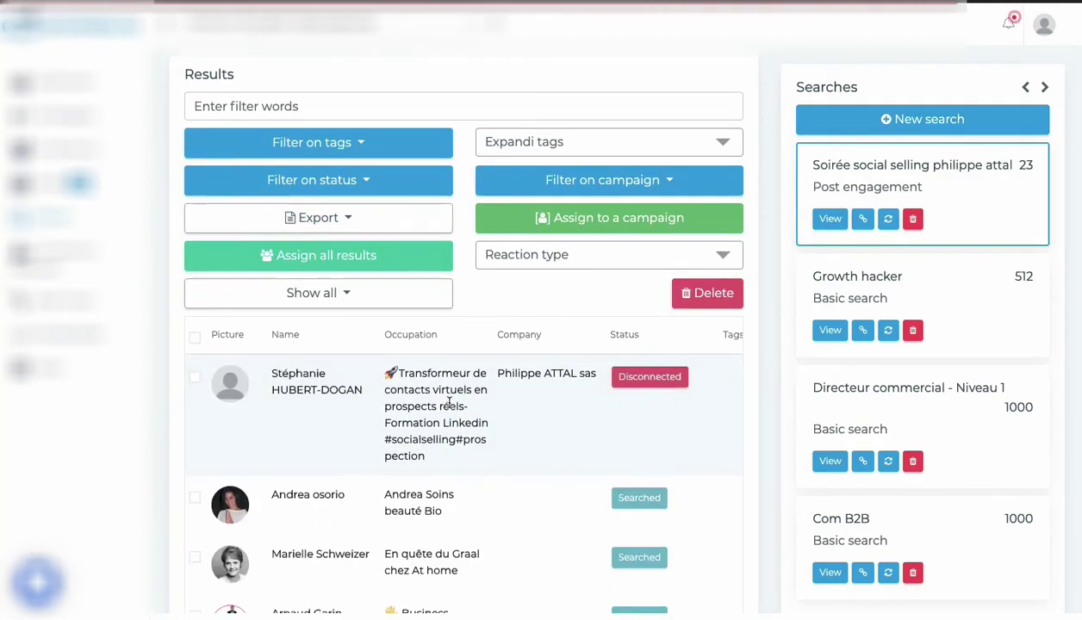
pyautogui.scroll(-4, 448, 403)
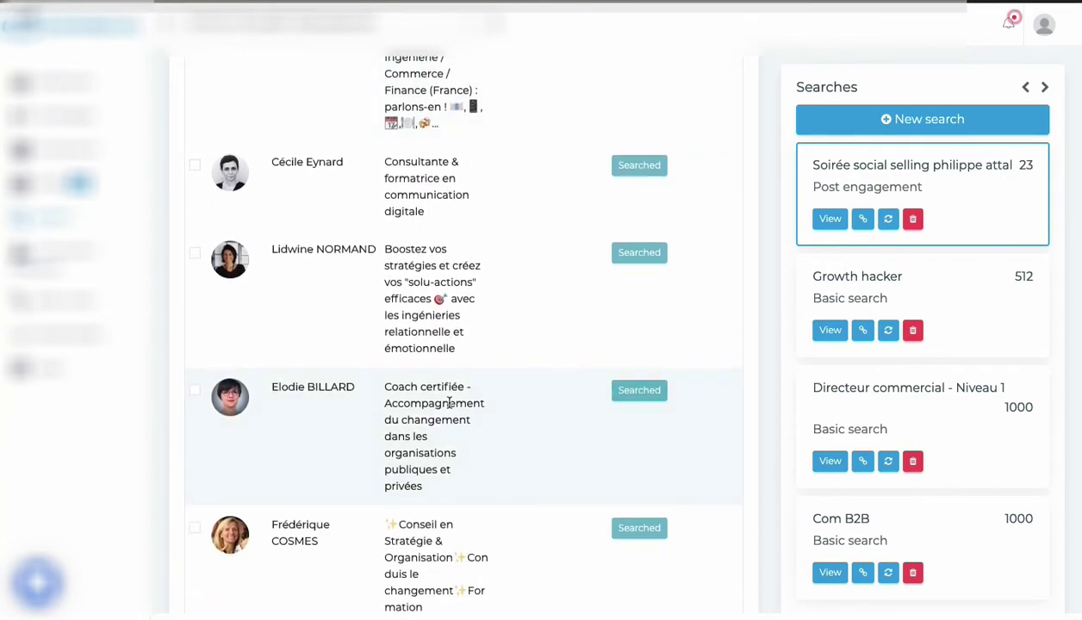
pyautogui.scroll(-5, 449, 402)
pyautogui.scroll(-7, 449, 403)
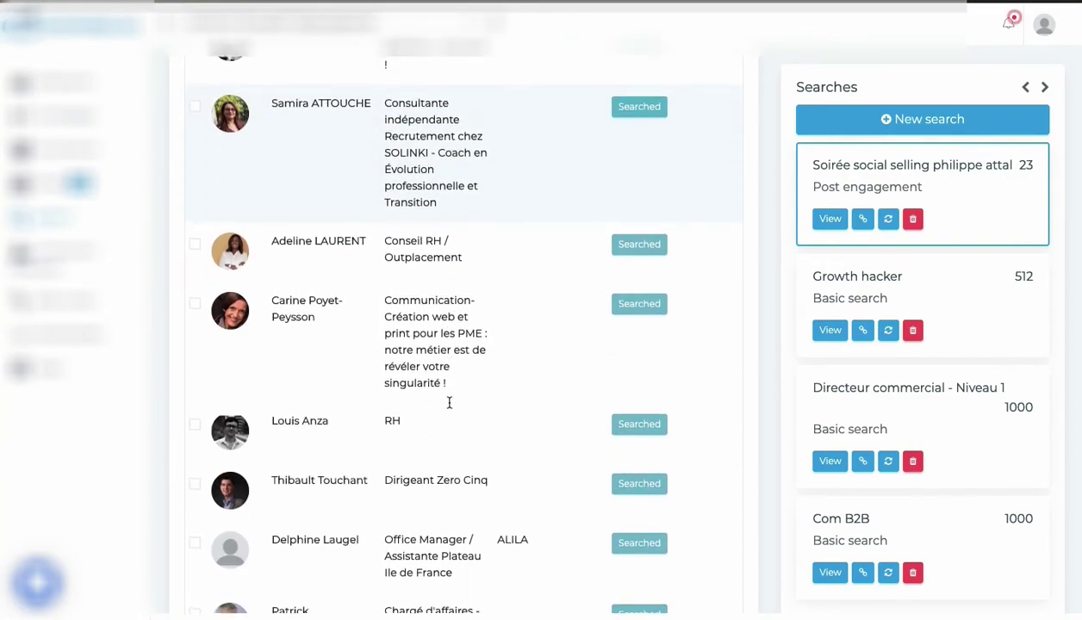
pyautogui.scroll(15, 449, 408)
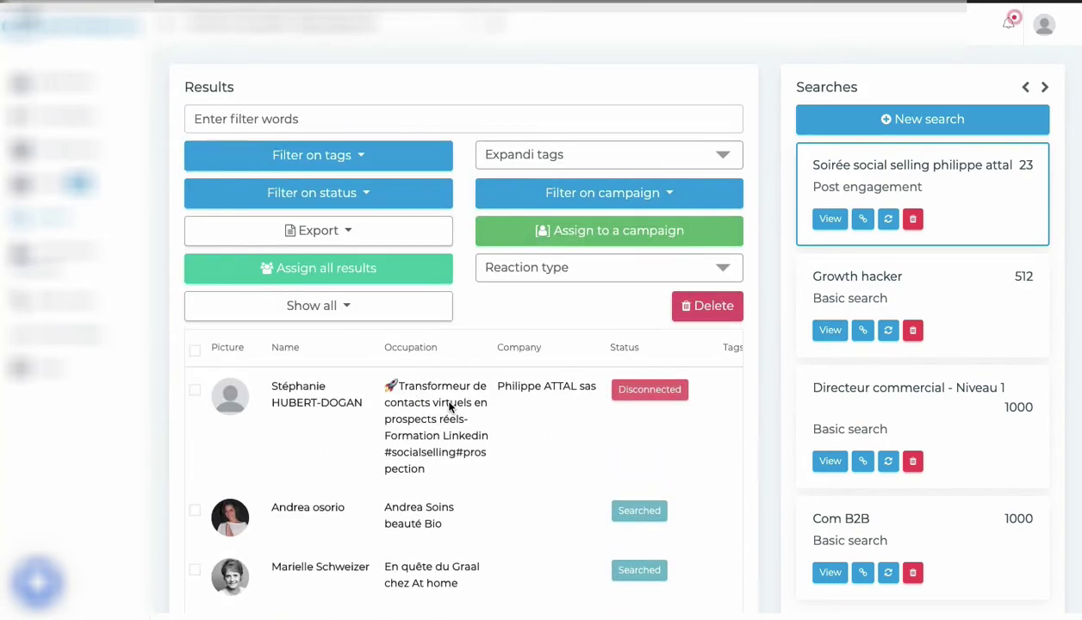
pyautogui.scroll(-4, 449, 402)
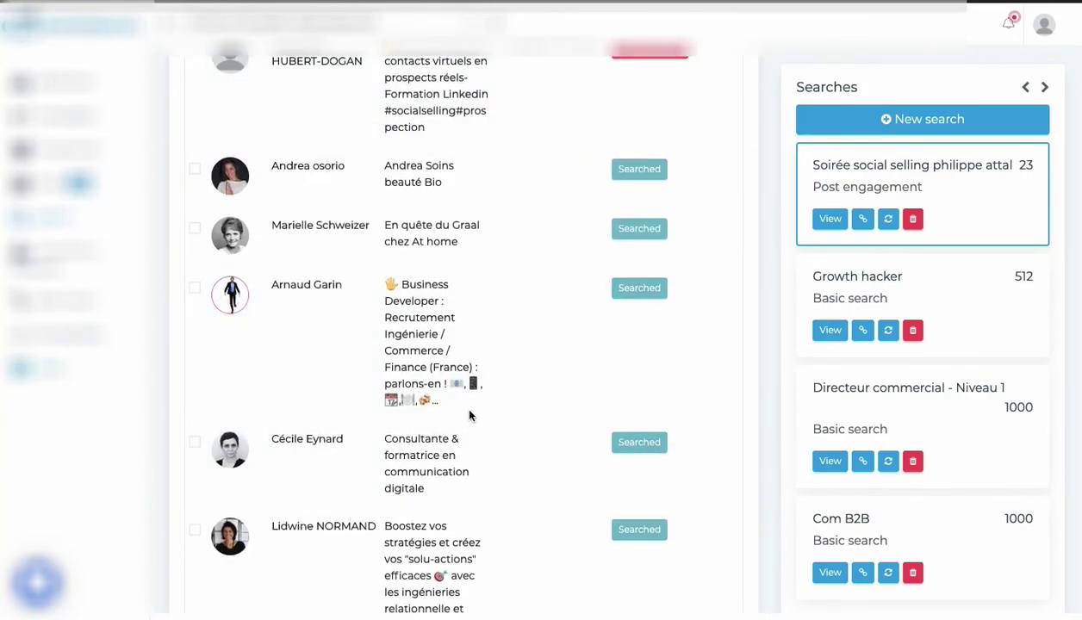
pyautogui.scroll(2, 331, 260)
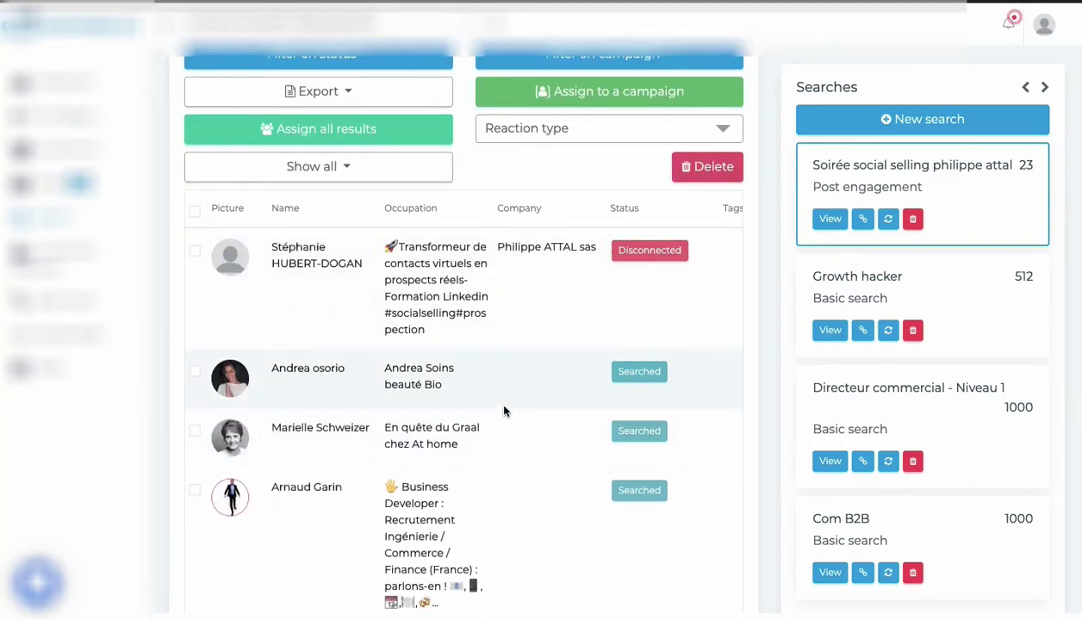
pyautogui.scroll(-10, 505, 410)
pyautogui.scroll(-3, 505, 410)
pyautogui.scroll(12, 505, 410)
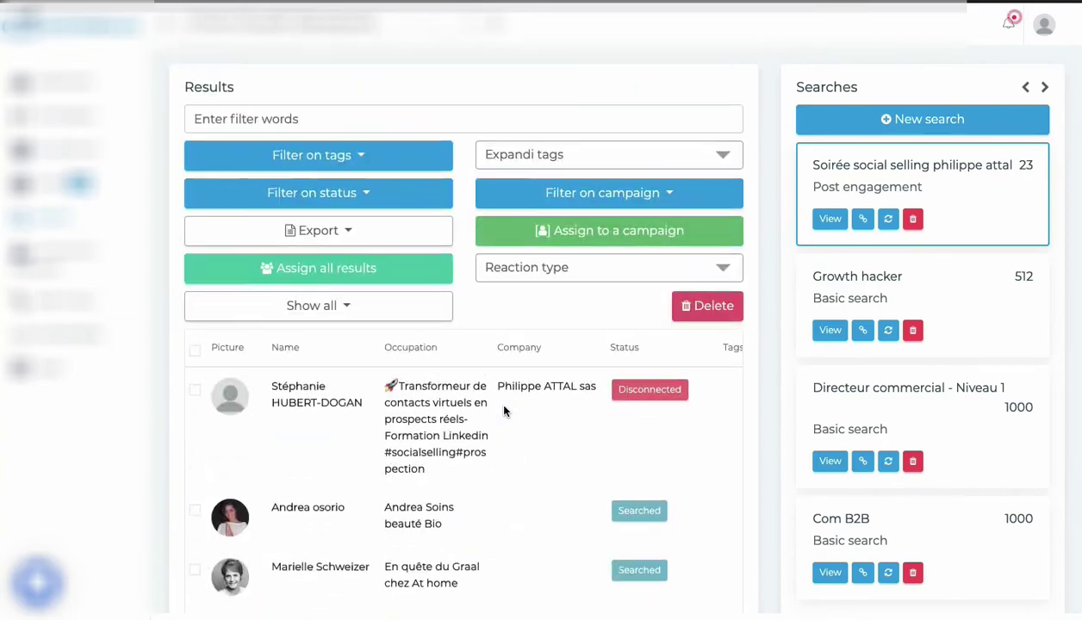
# Assign all Soirée social selling results to the social selling (Connector) campaign, then view the Inbox.
pyautogui.click(258, 271)
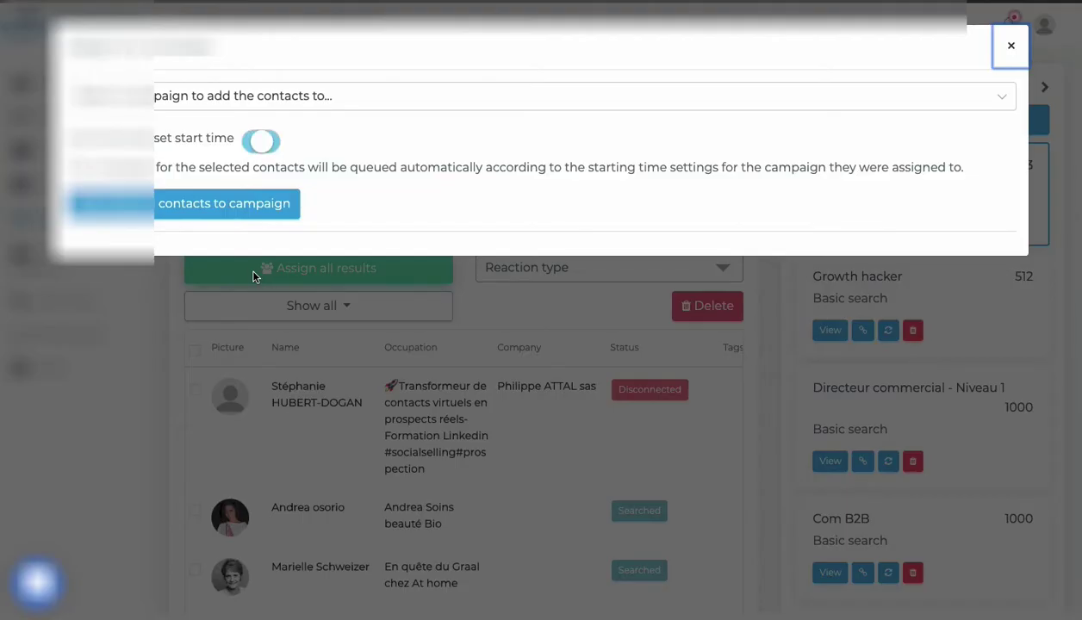
pyautogui.click(349, 104)
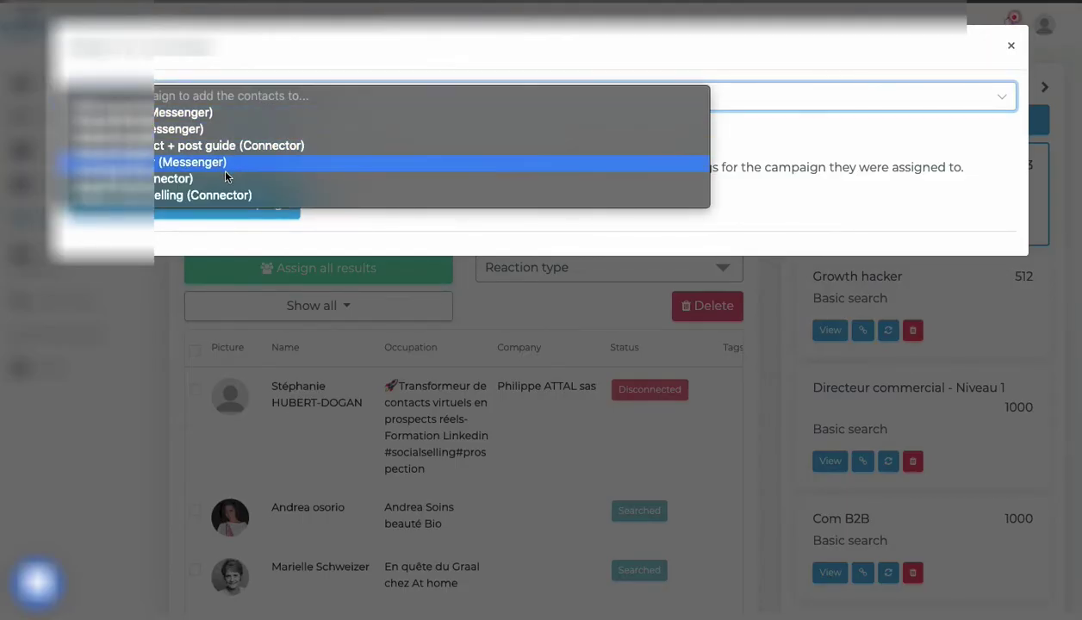
pyautogui.click(187, 197)
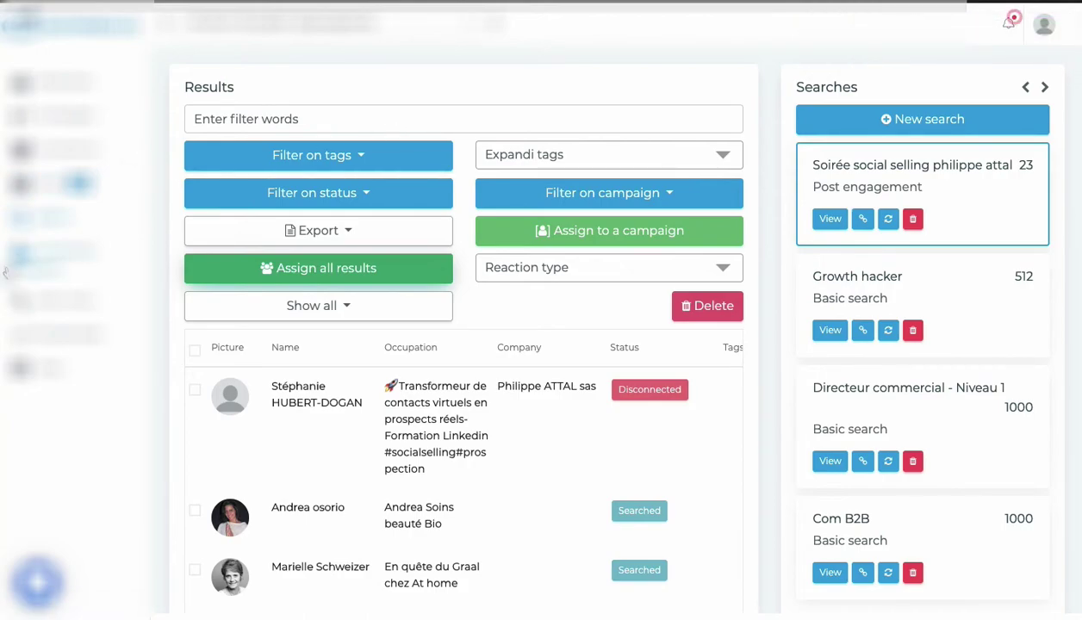
pyautogui.click(42, 186)
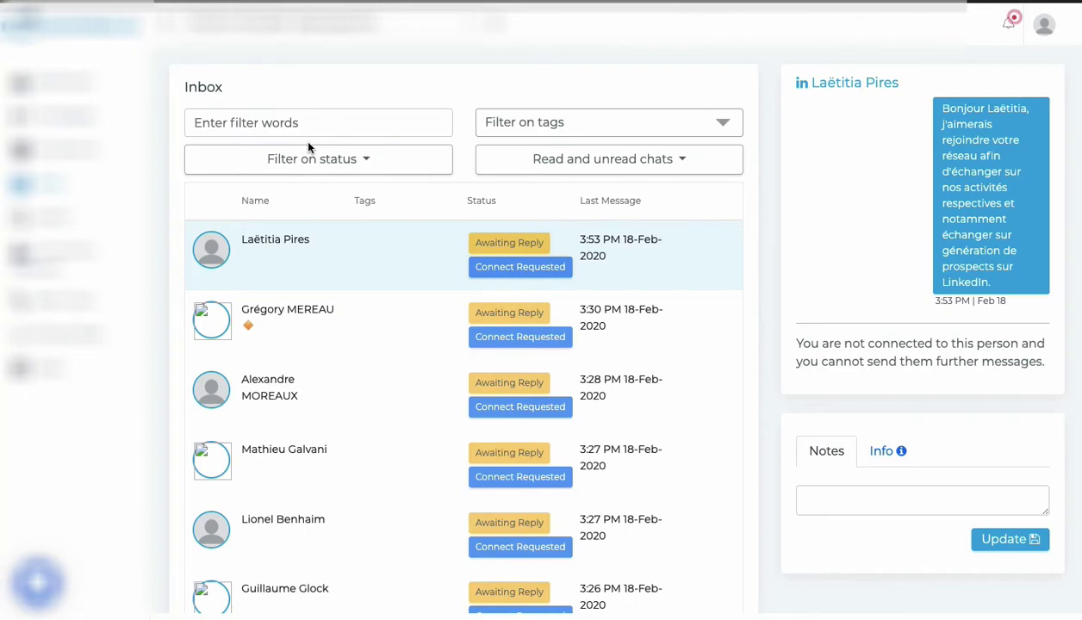
# Filter the inbox to Replied conversations, then go to the campaigns list.
pyautogui.click(251, 171)
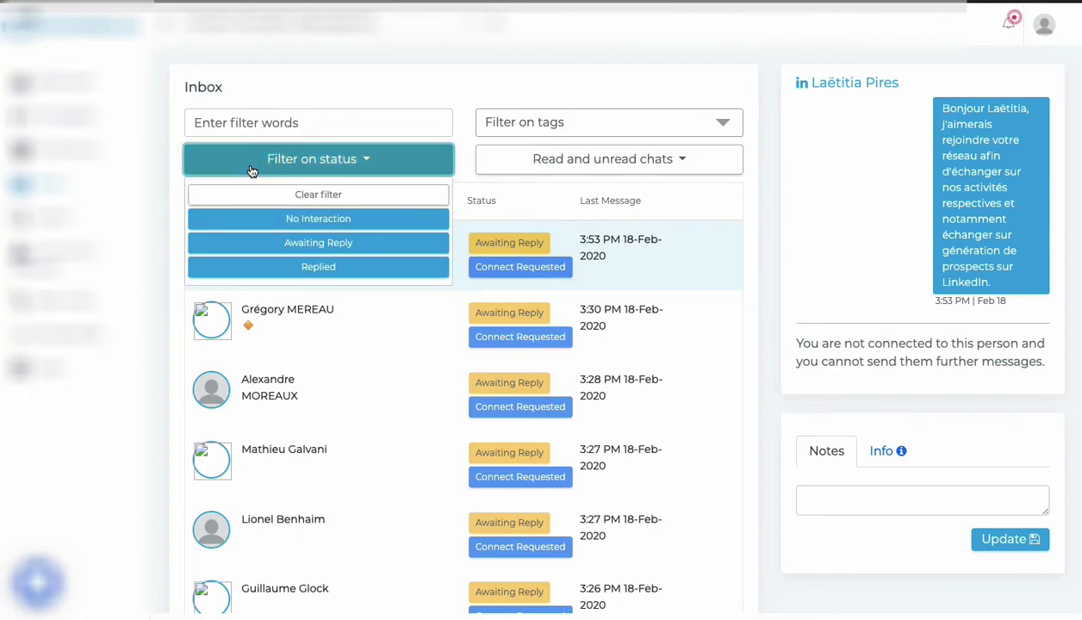
pyautogui.click(308, 273)
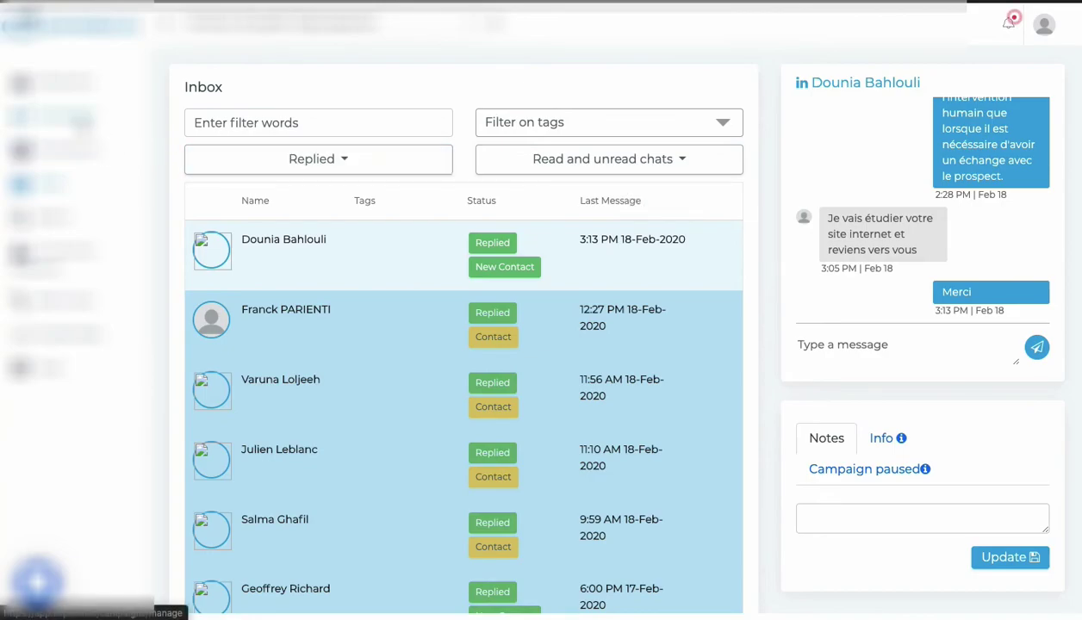
pyautogui.click(81, 122)
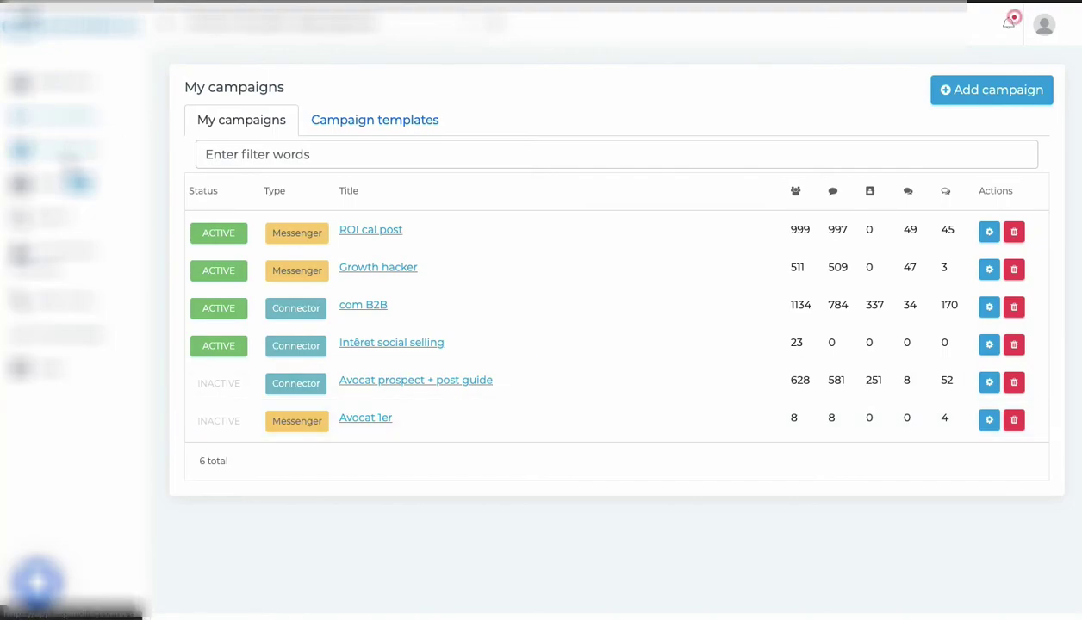
# From Expandi's Contacts search results, start a new search on the Post engagement tab.
pyautogui.click(69, 159)
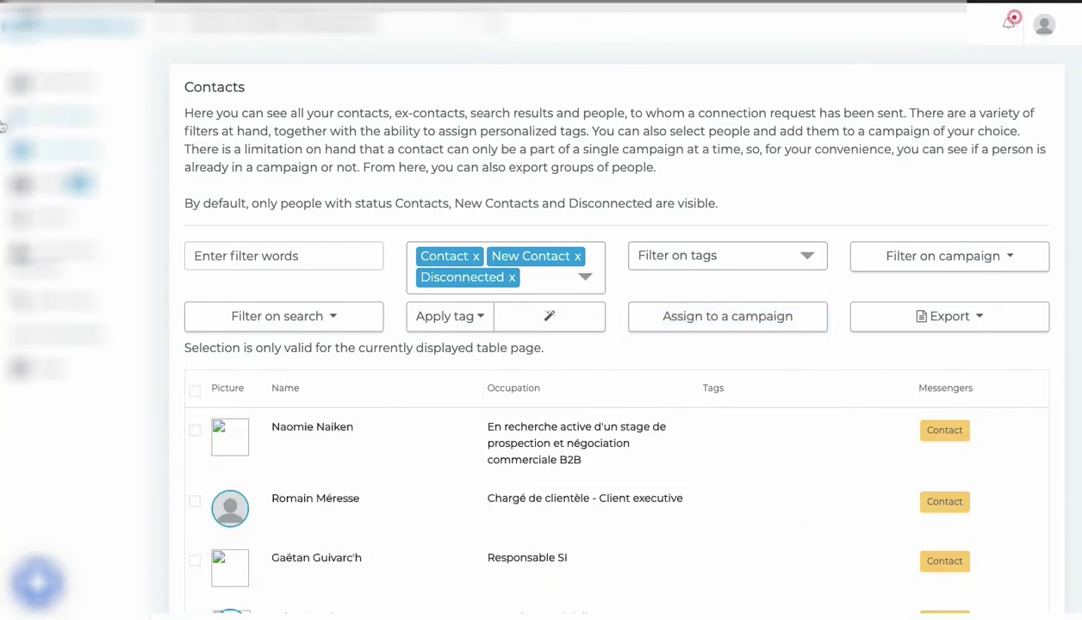
pyautogui.click(56, 222)
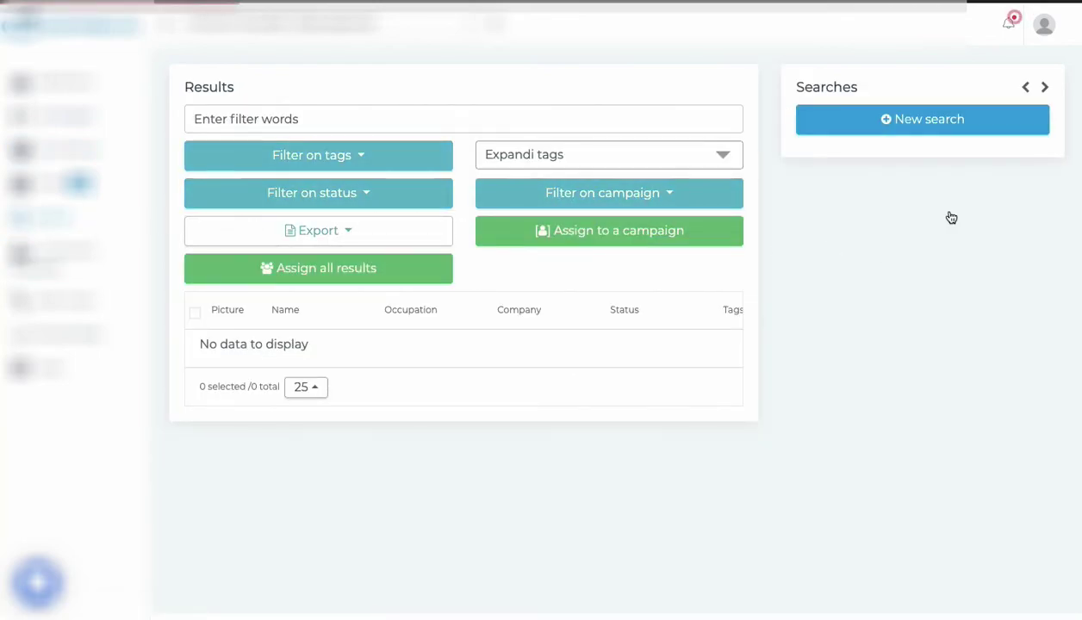
pyautogui.click(892, 119)
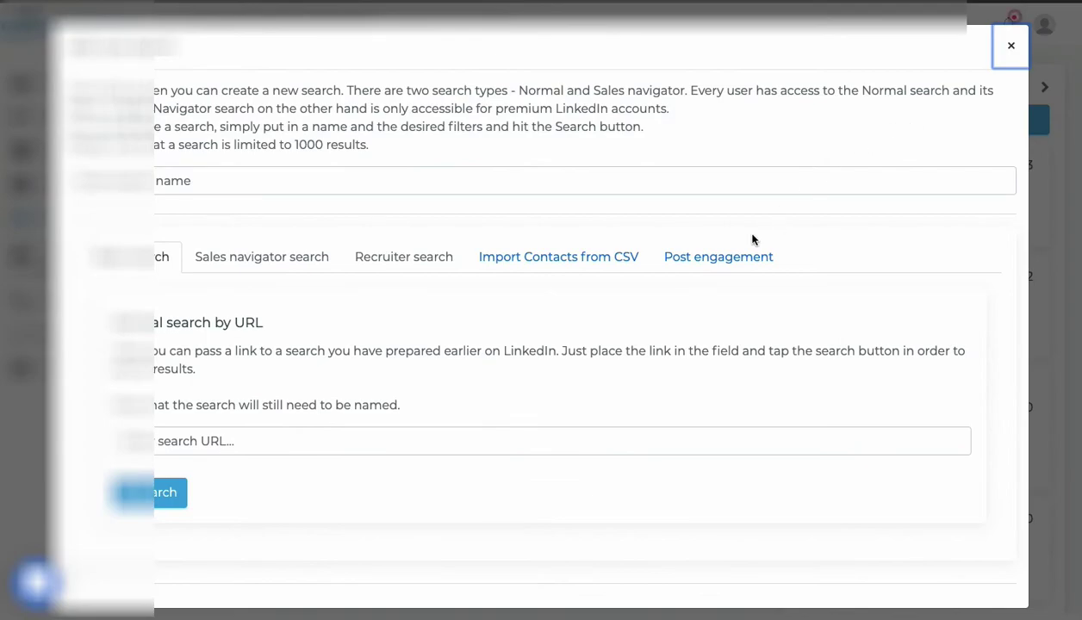
pyautogui.click(724, 267)
# Look over the post URL field, then close the New search window without creating a search.
pyautogui.scroll(-2, 331, 546)
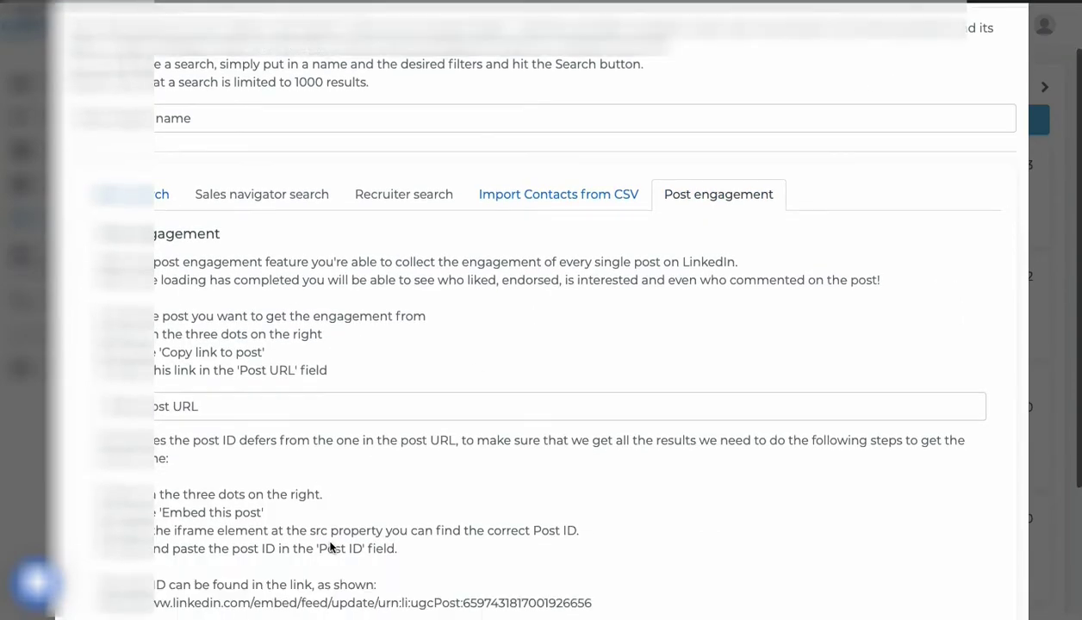
pyautogui.click(200, 372)
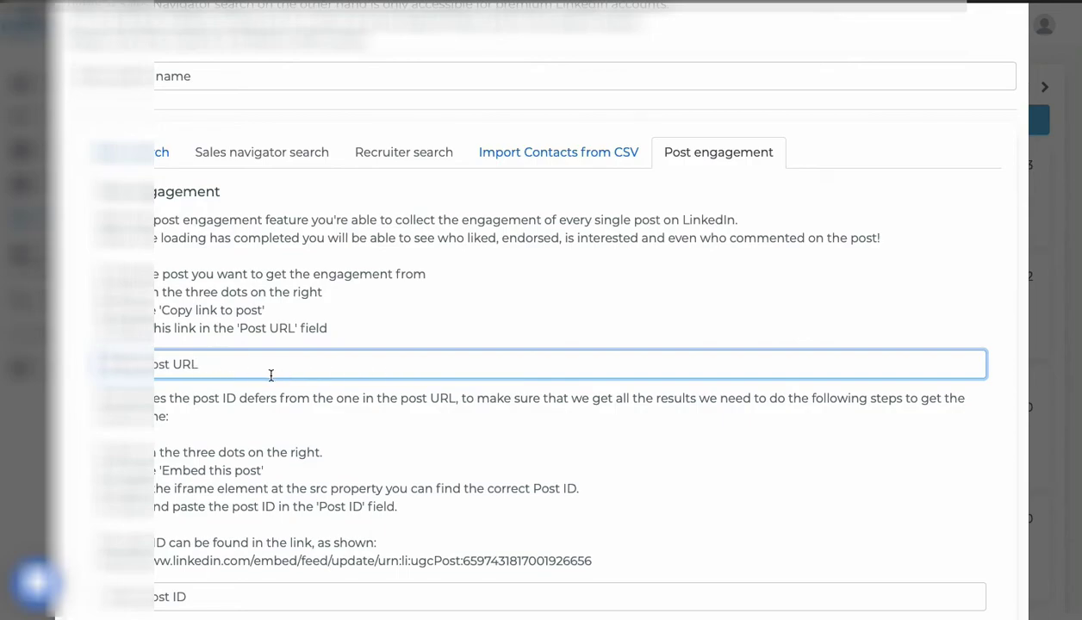
pyautogui.scroll(2, 270, 376)
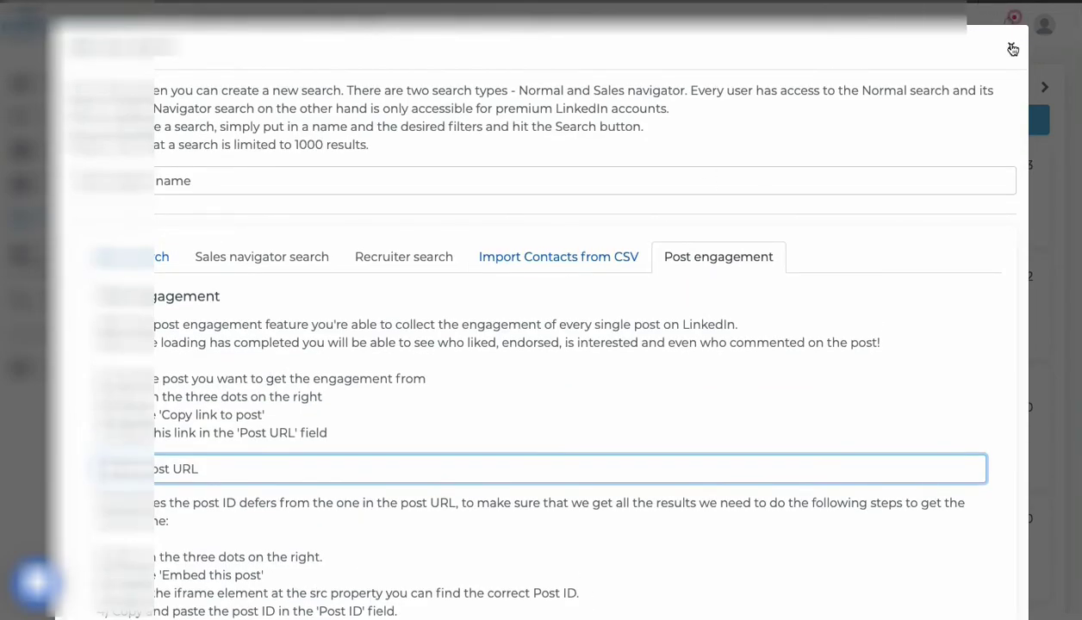
pyautogui.click(1013, 50)
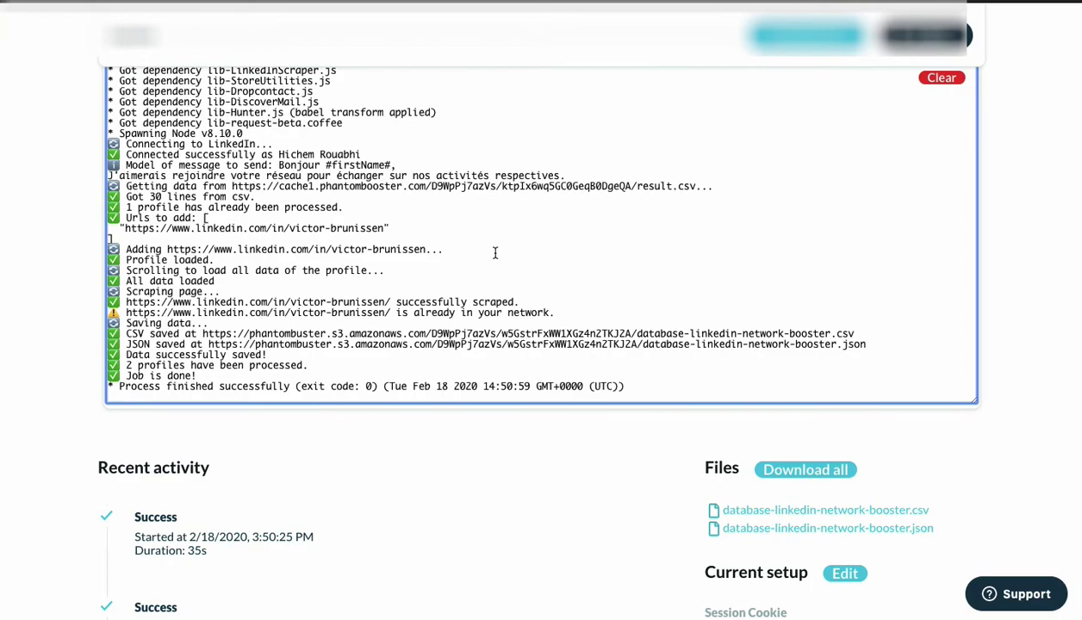
# Review the LinkedIn Network Booster console and Recent activity, then open the Phantoms catalogue.
pyautogui.scroll(3, 93, 282)
pyautogui.scroll(-1, 93, 283)
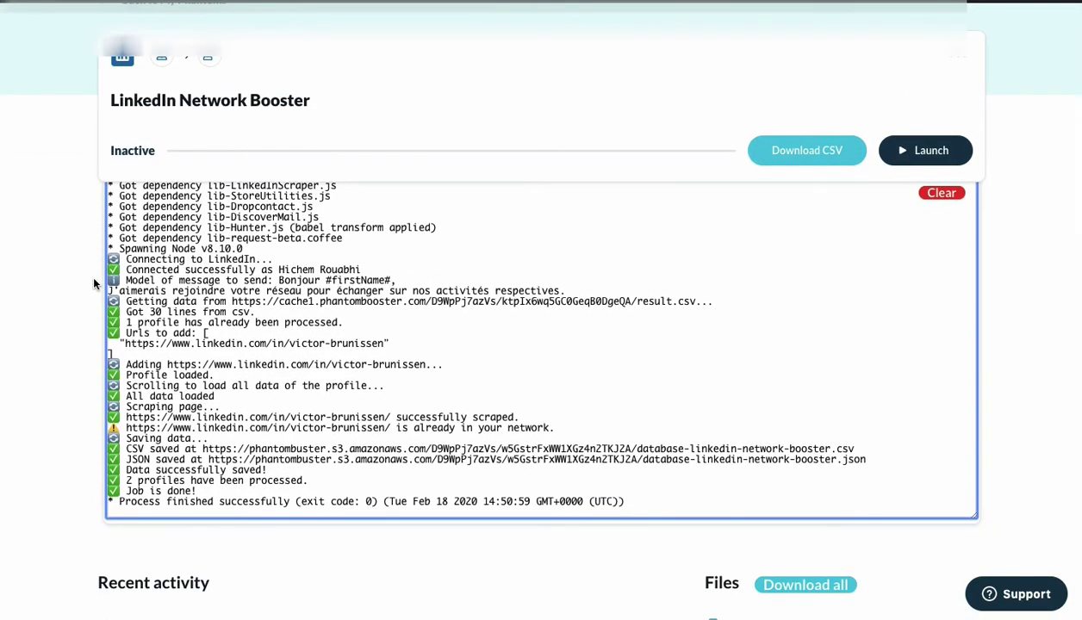
pyautogui.scroll(-5, 93, 282)
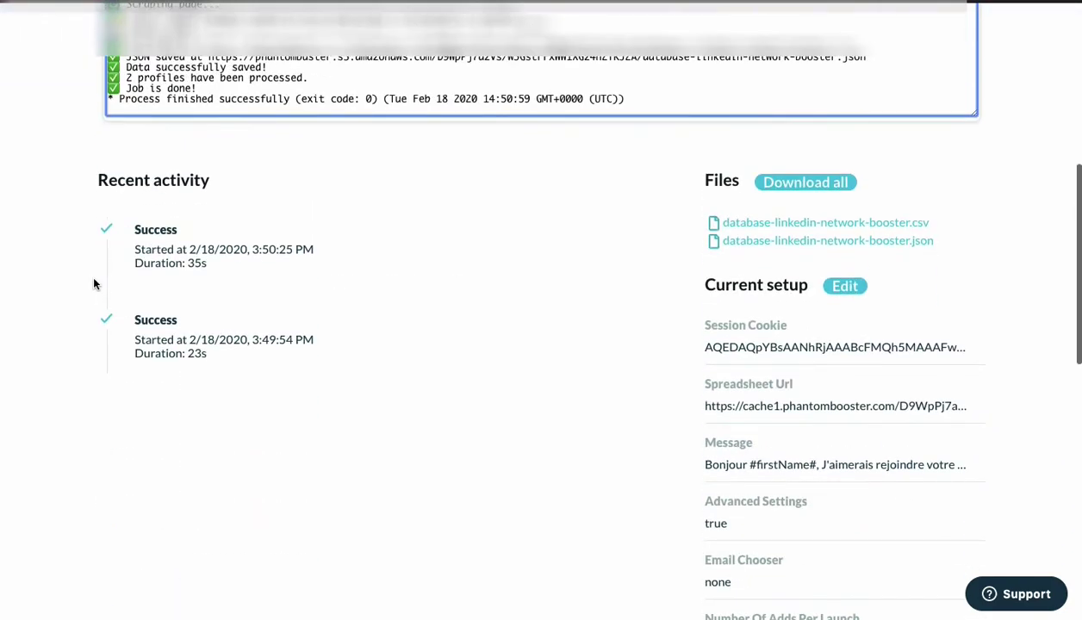
pyautogui.scroll(3, 93, 283)
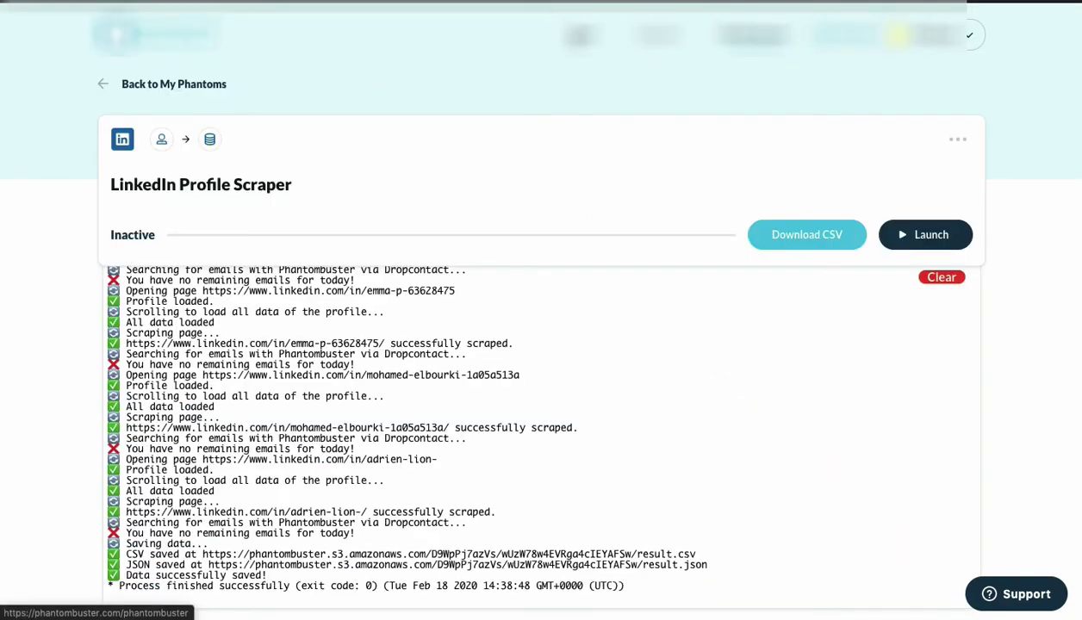
pyautogui.click(580, 37)
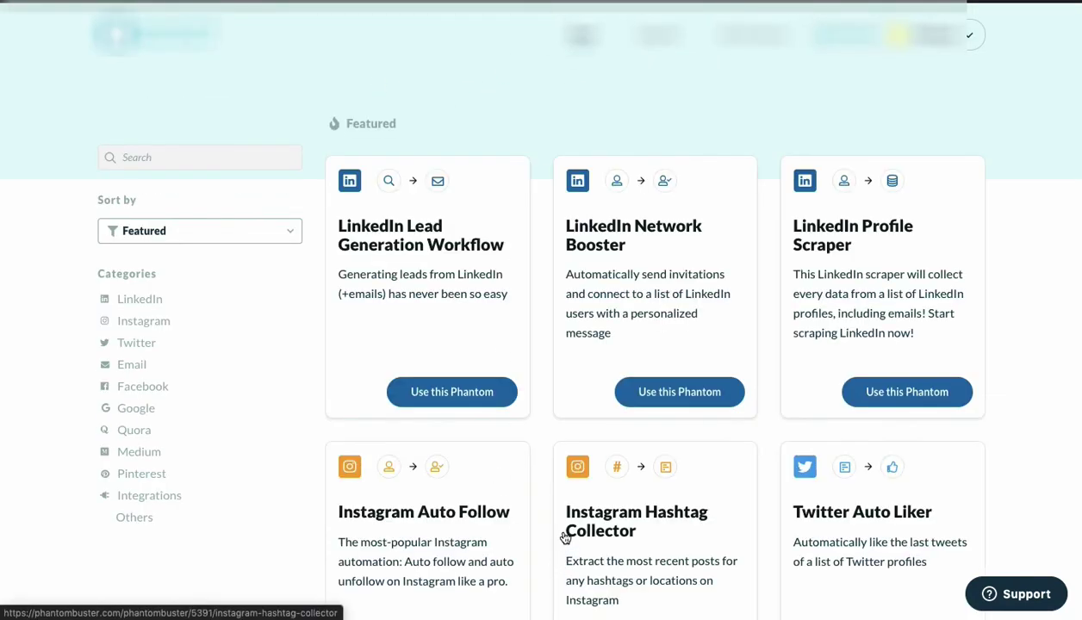
pyautogui.scroll(-4, 568, 509)
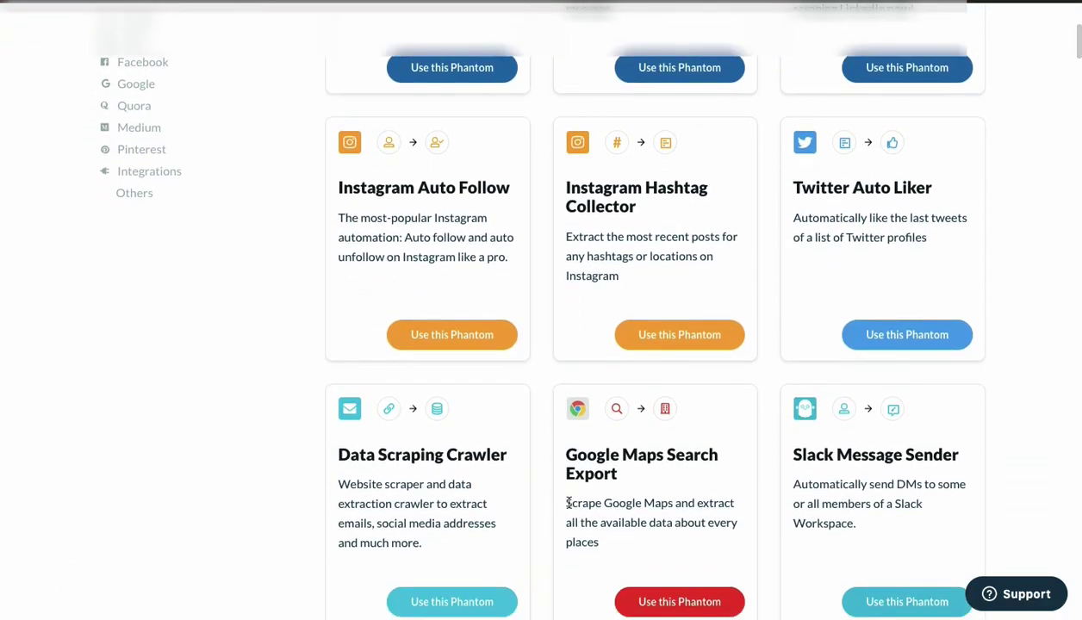
pyautogui.scroll(4, 450, 369)
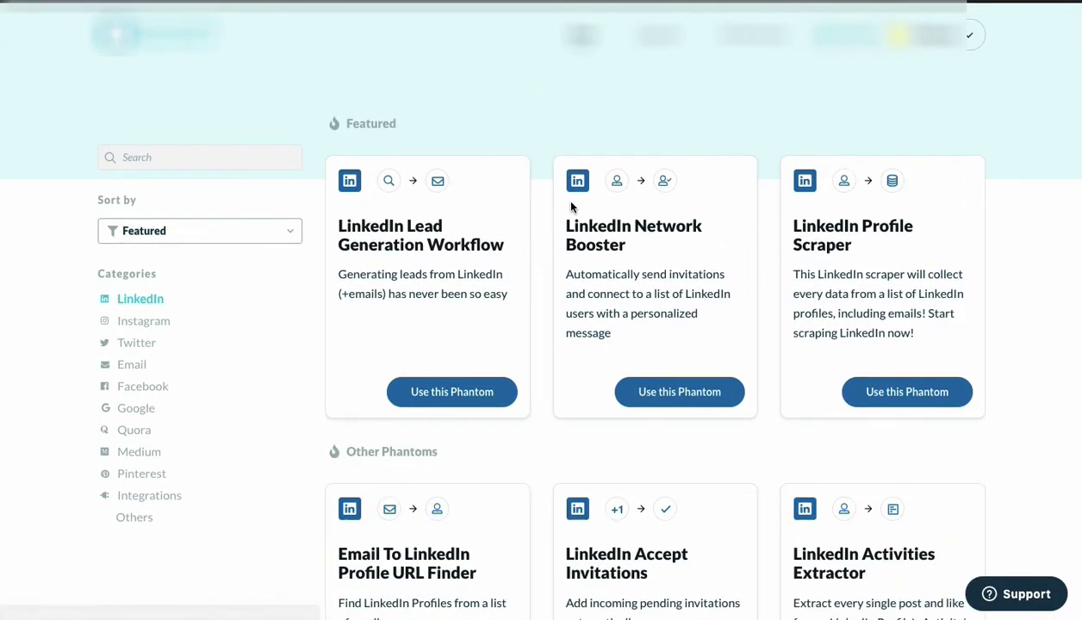
pyautogui.scroll(-5, 531, 488)
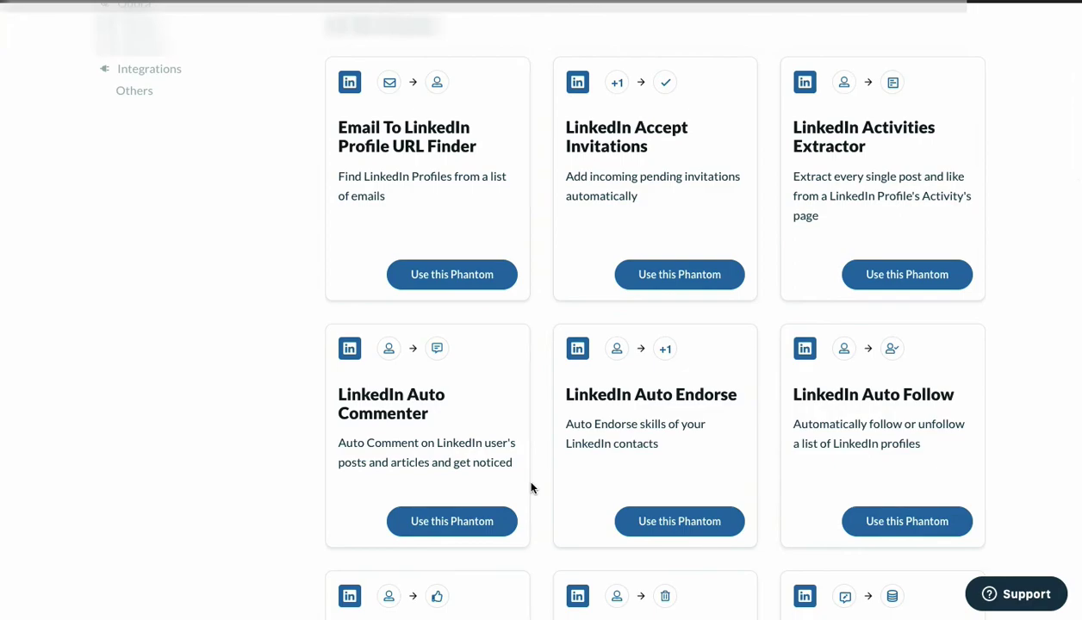
pyautogui.scroll(-5, 531, 487)
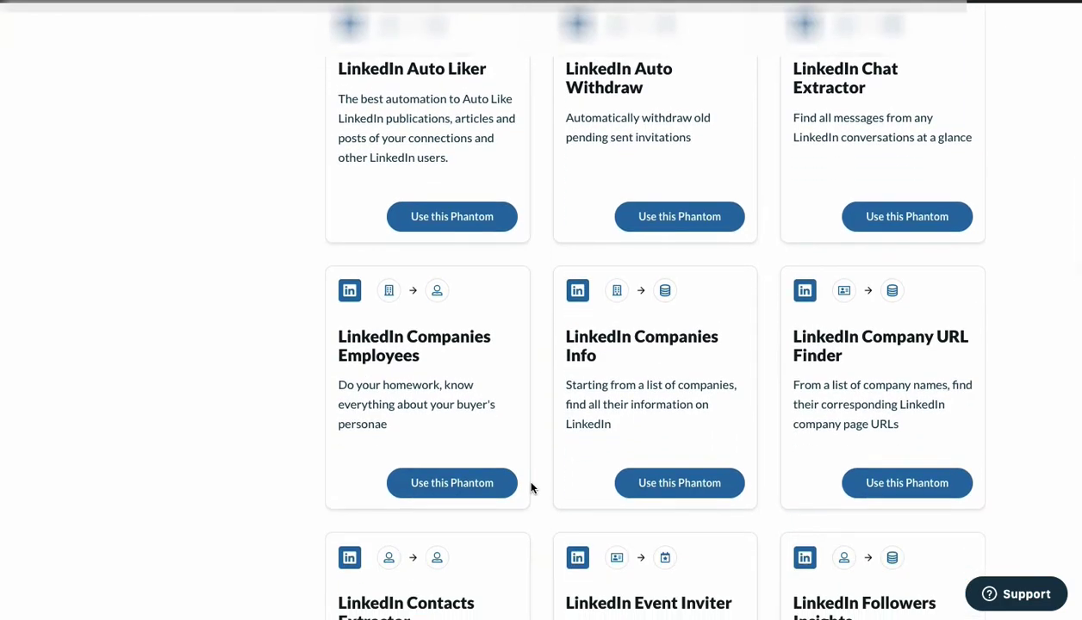
pyautogui.scroll(-4, 531, 487)
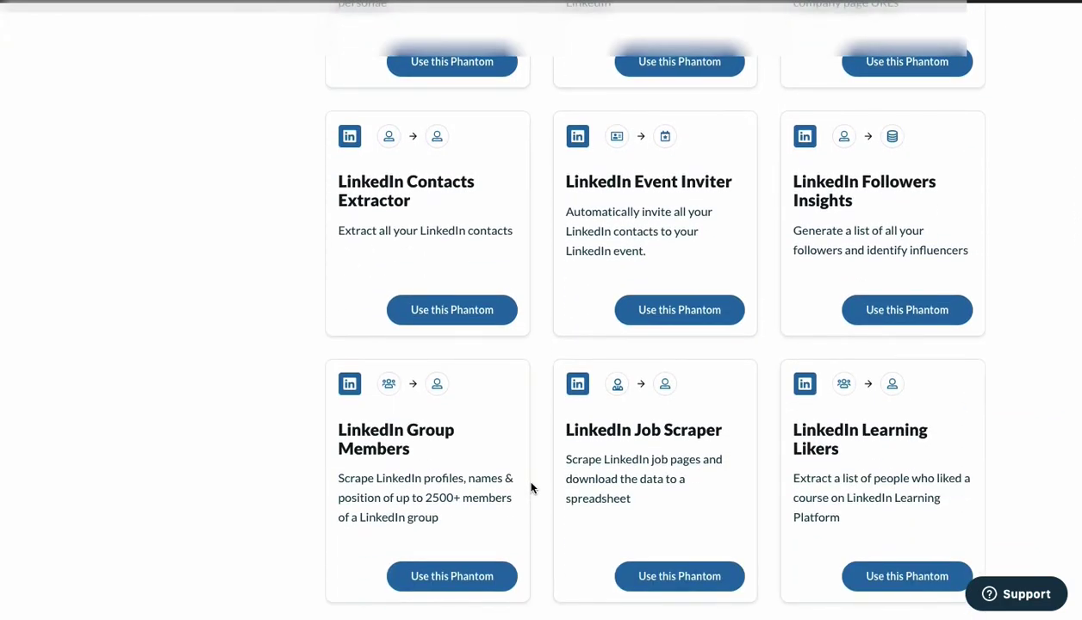
pyautogui.scroll(-1, 529, 485)
pyautogui.scroll(1, 529, 485)
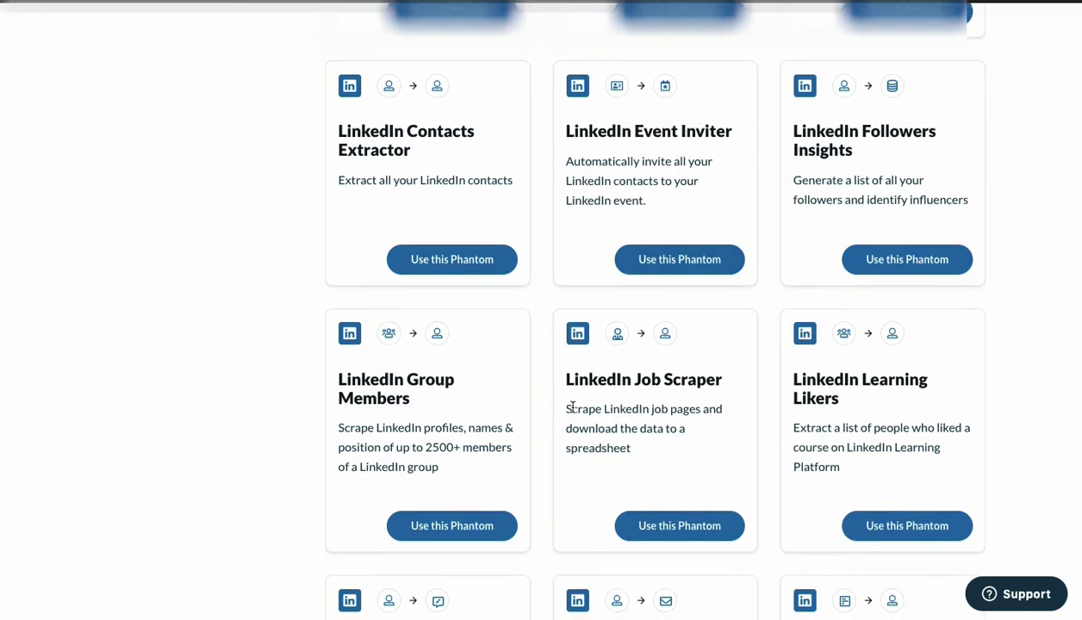
pyautogui.scroll(-3, 564, 405)
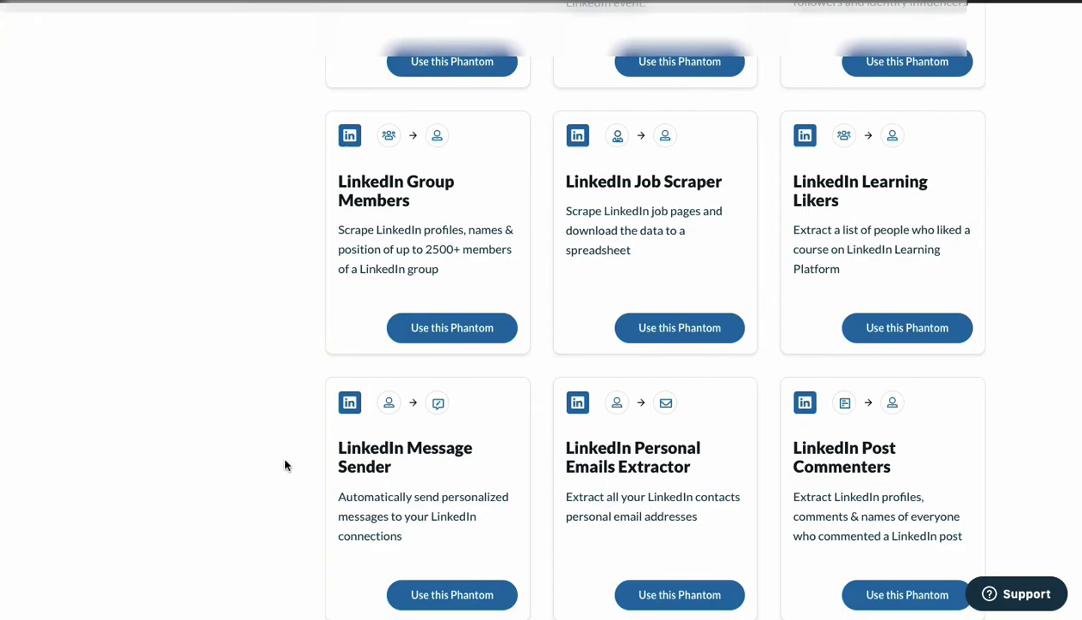
pyautogui.scroll(-2, 317, 444)
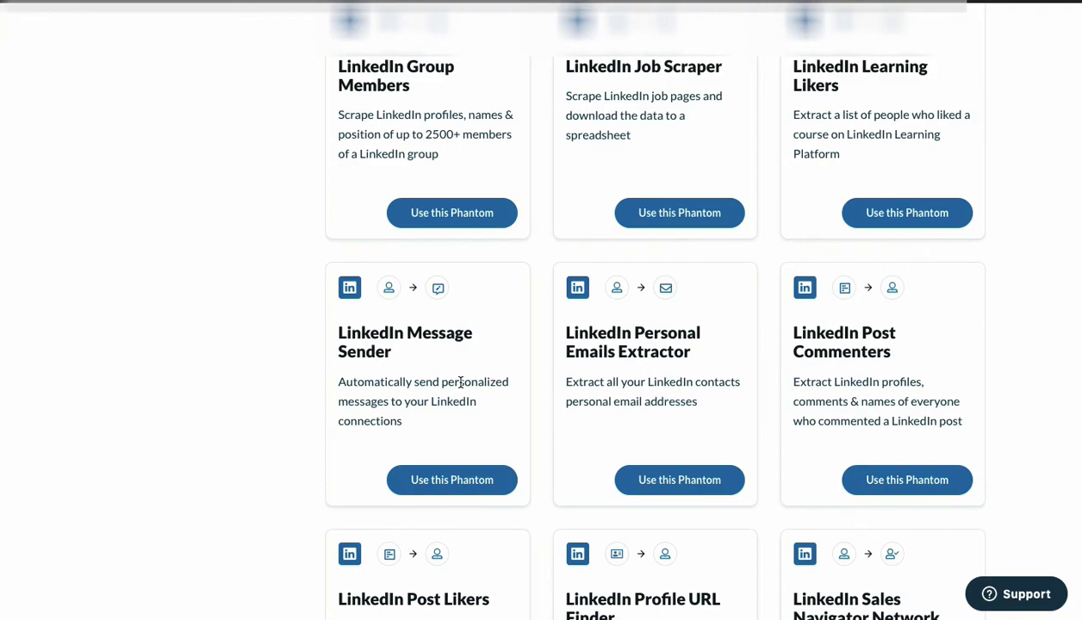
pyautogui.scroll(-10, 462, 384)
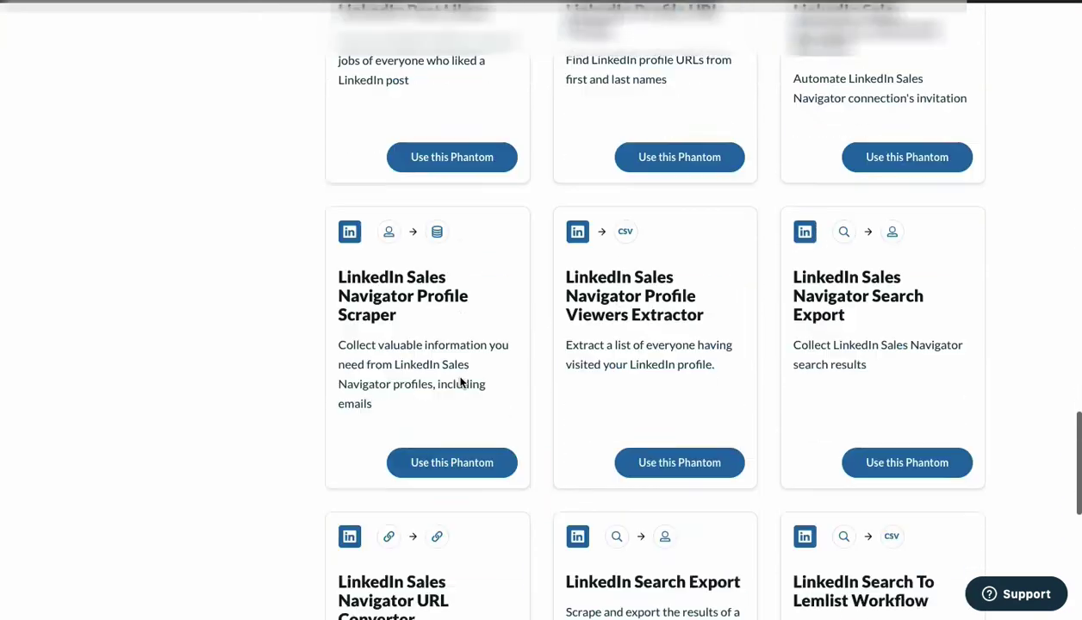
pyautogui.scroll(15, 461, 383)
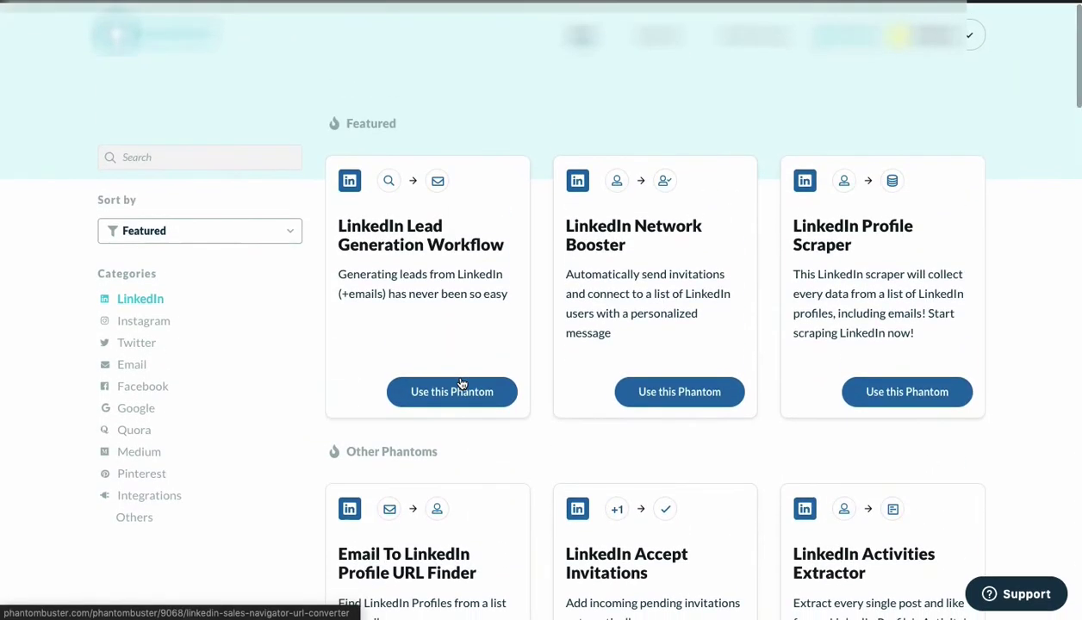
# Filter the phantom catalogue to the Email category and browse its phantom cards.
pyautogui.click(130, 371)
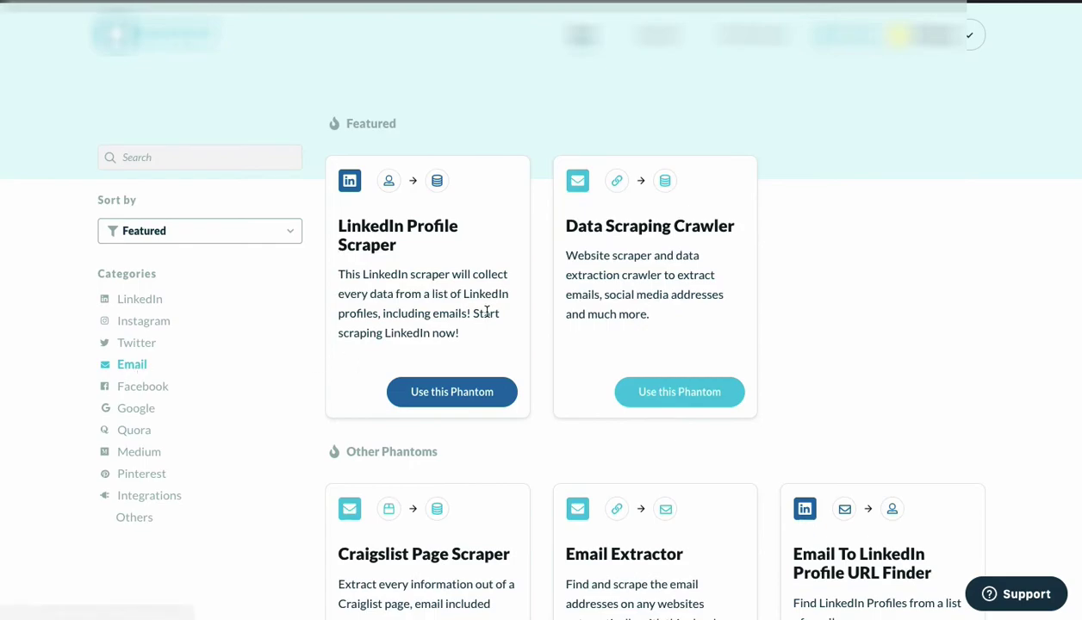
pyautogui.scroll(-3, 487, 312)
pyautogui.scroll(2, 485, 308)
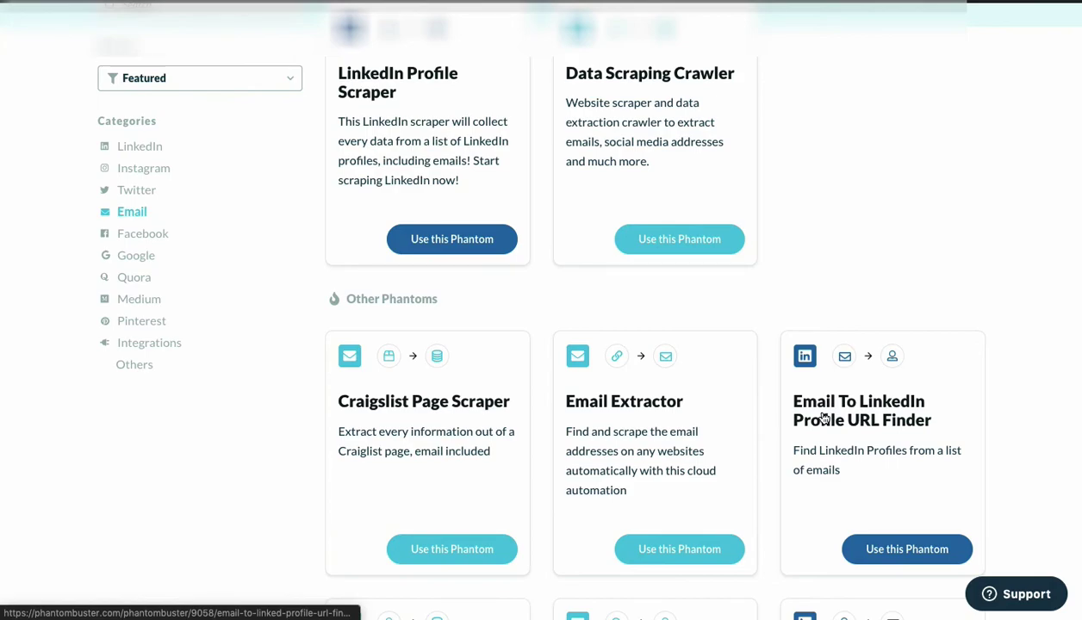
pyautogui.scroll(-8, 823, 418)
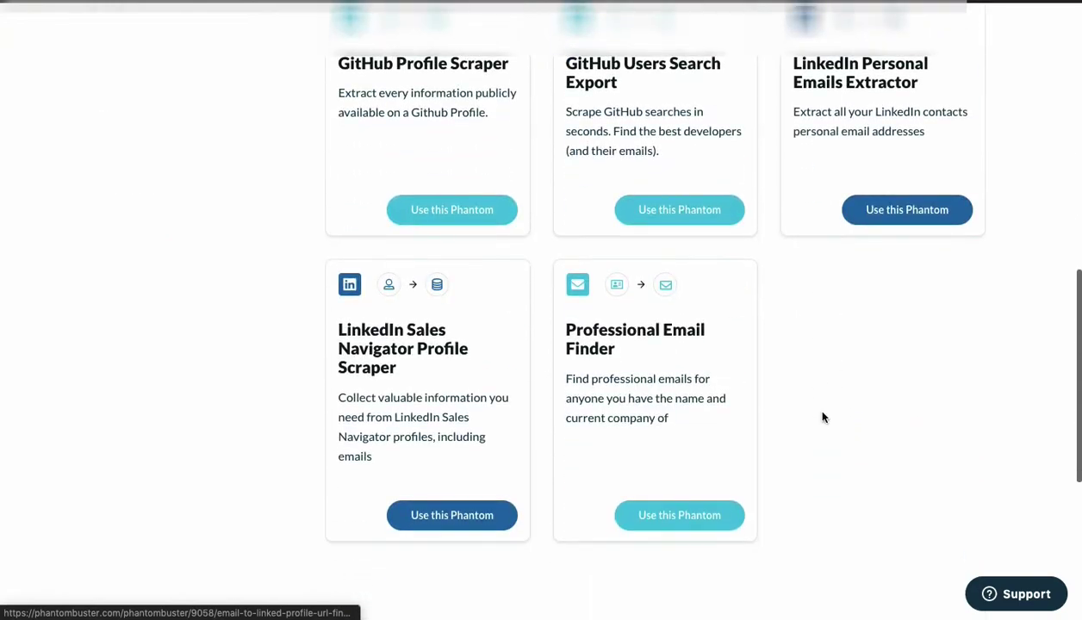
pyautogui.scroll(6, 823, 417)
pyautogui.scroll(1, 822, 418)
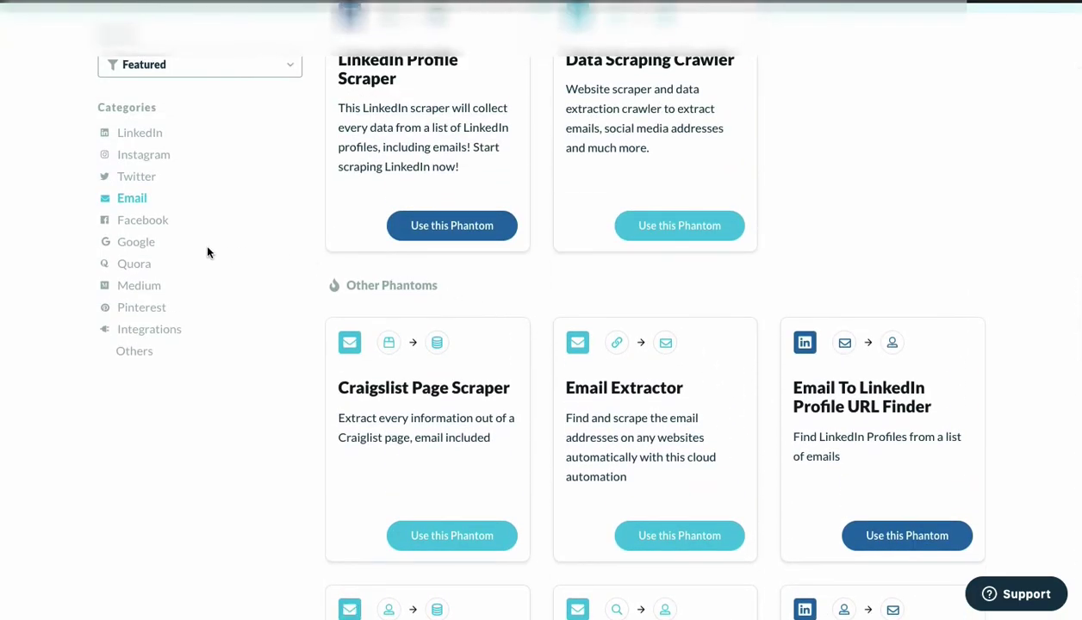
pyautogui.click(153, 222)
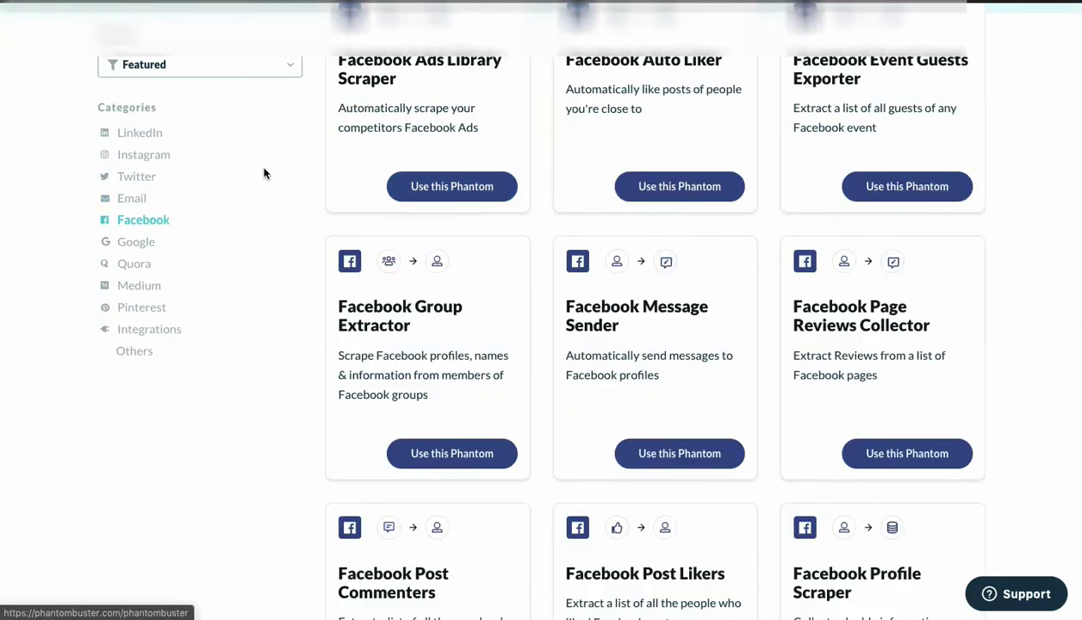
# Browse the Facebook phantoms, from Ads Library Scraper through Profile URL Finder.
pyautogui.scroll(1, 263, 173)
pyautogui.scroll(-3, 263, 172)
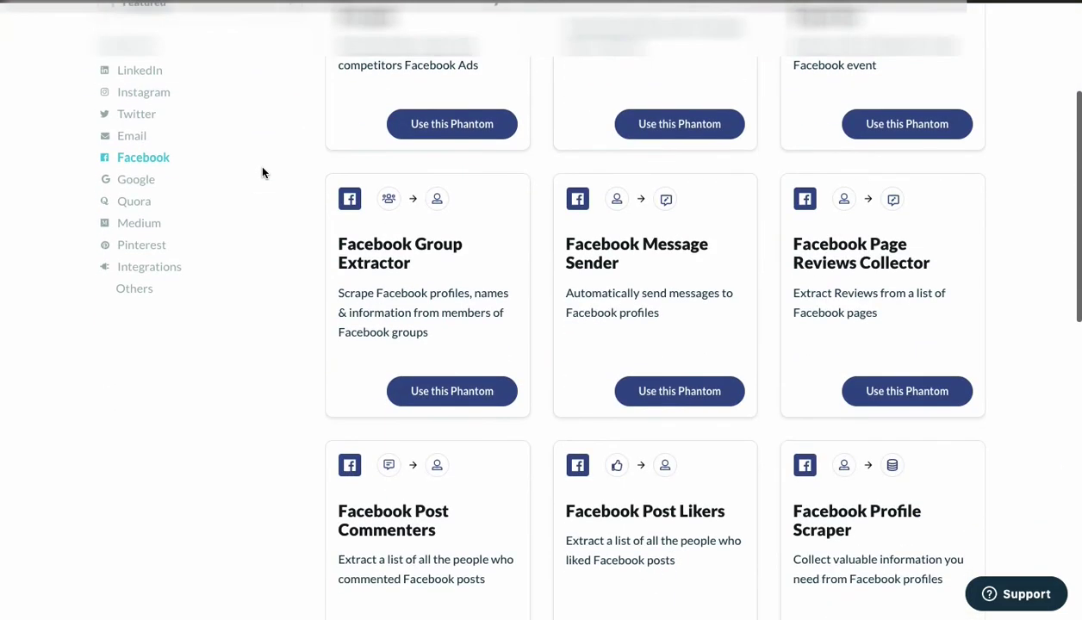
pyautogui.scroll(-4, 263, 172)
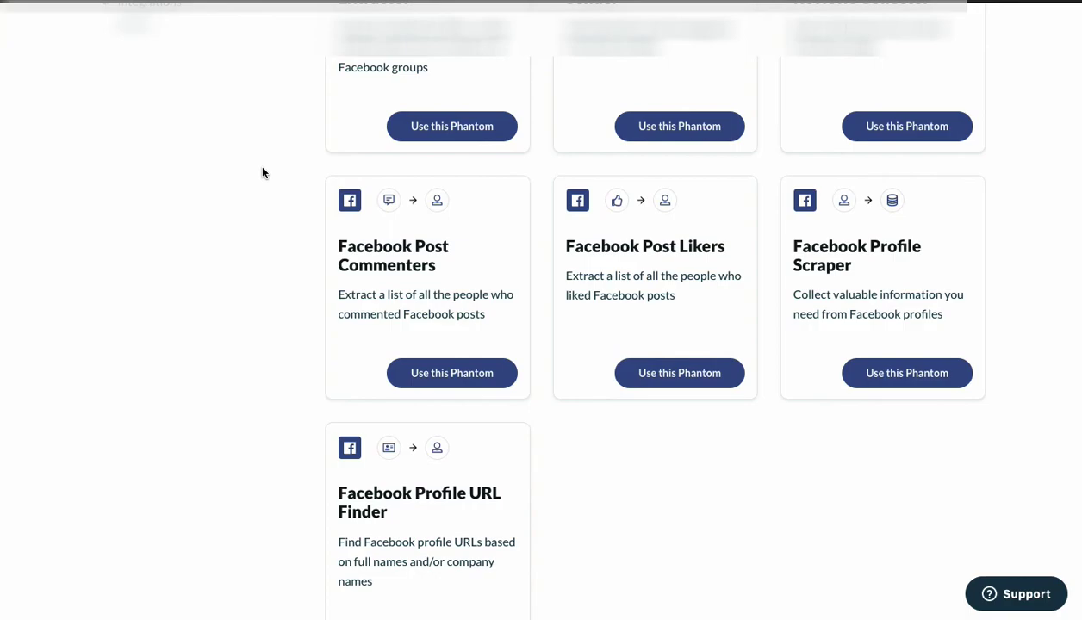
pyautogui.scroll(-2, 263, 172)
pyautogui.scroll(5, 263, 173)
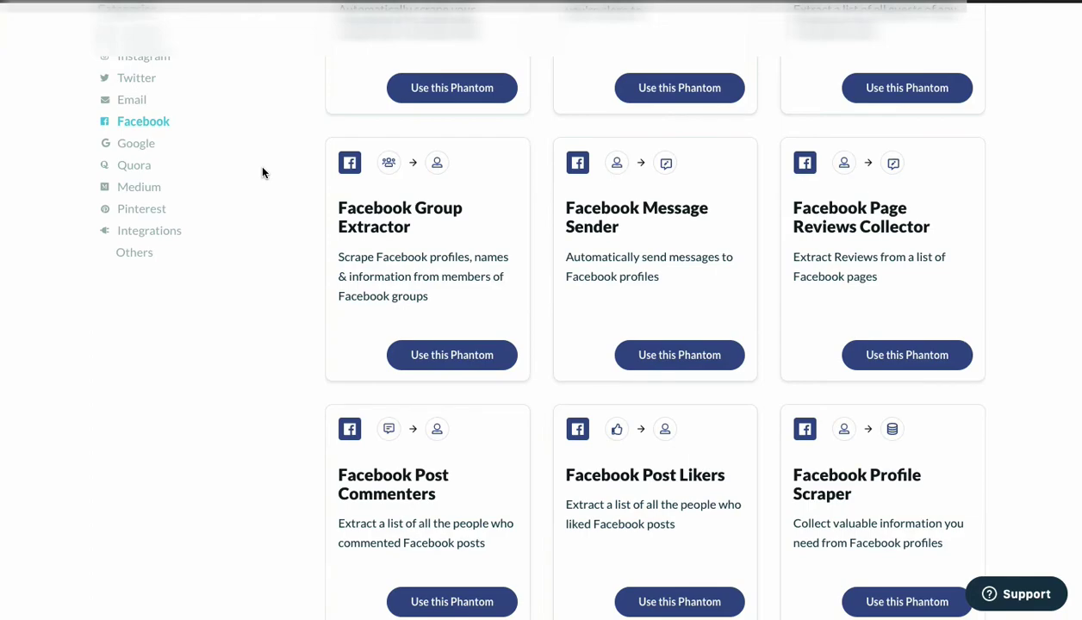
pyautogui.scroll(-4, 263, 172)
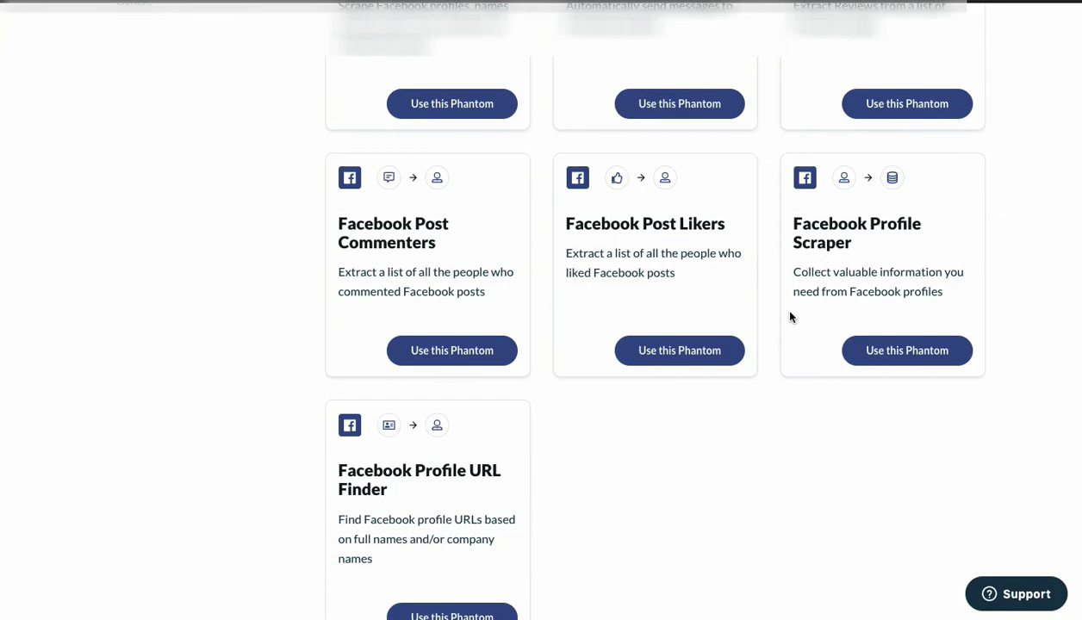
pyautogui.scroll(6, 683, 459)
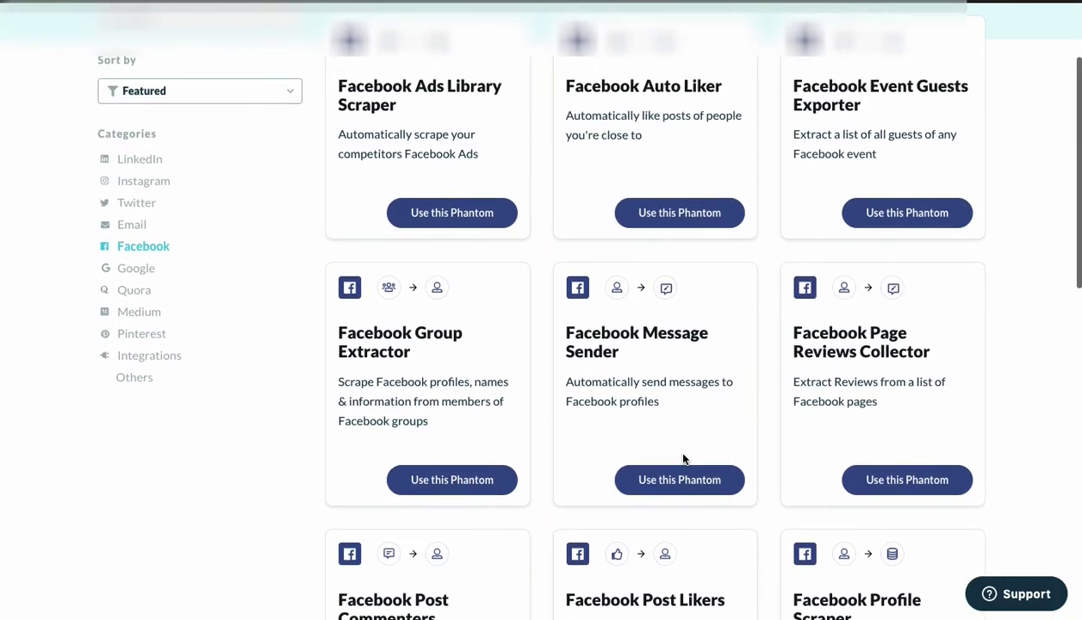